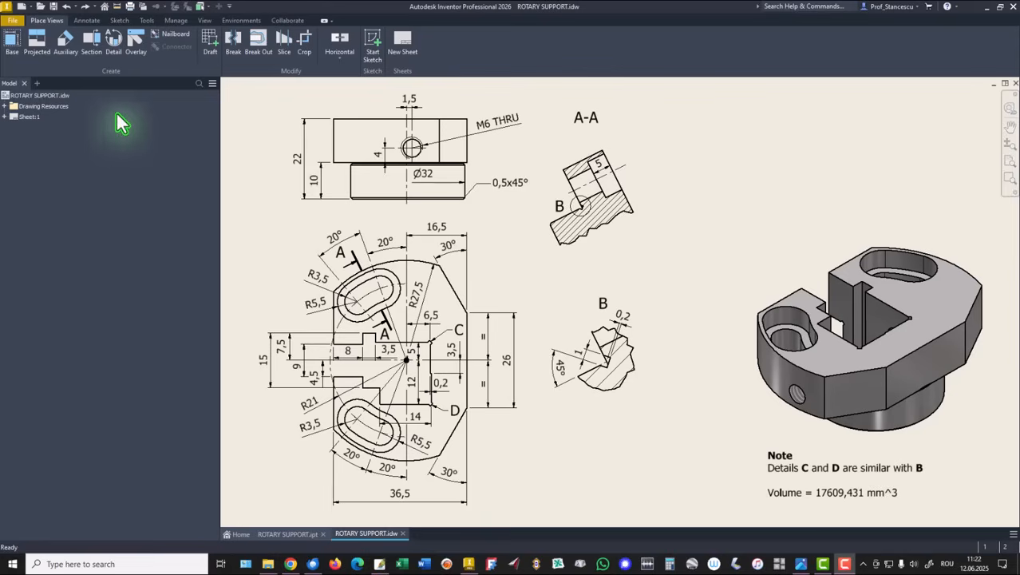
Create a new part from the Standard (mm).ipt template and start a 2D sketch on the front plane
click(20, 11)
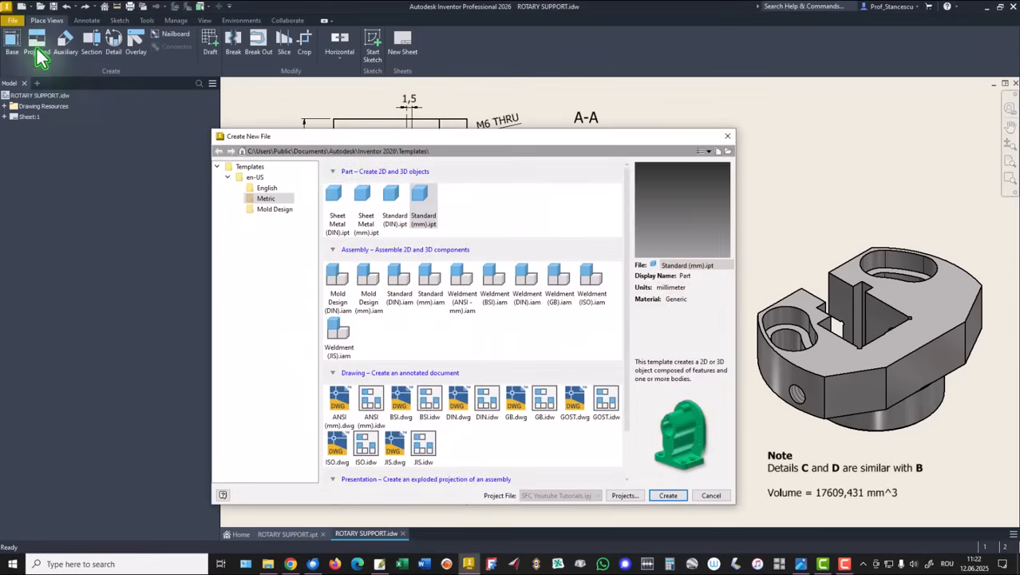
double_click(424, 207)
click(23, 47)
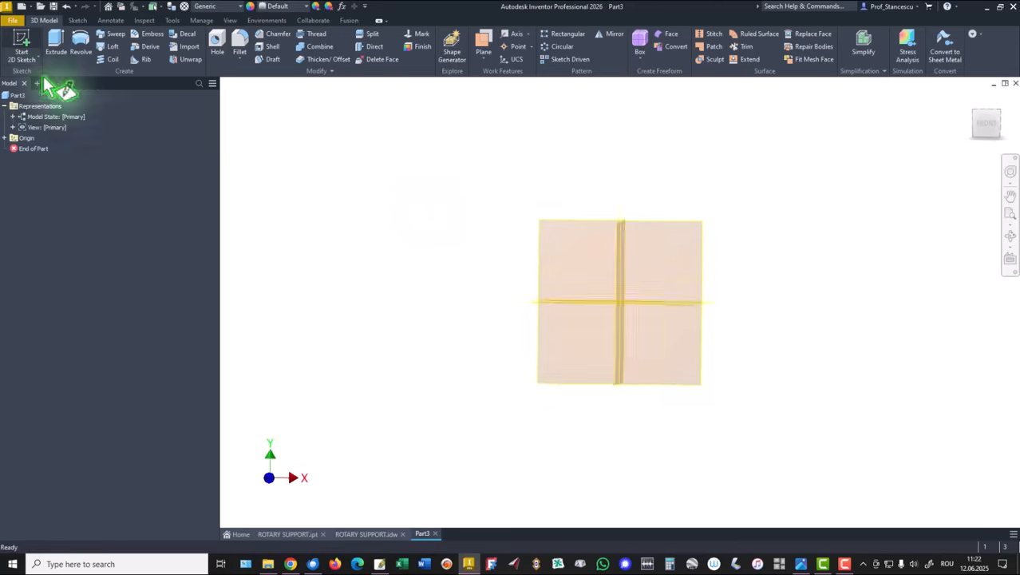
click(551, 162)
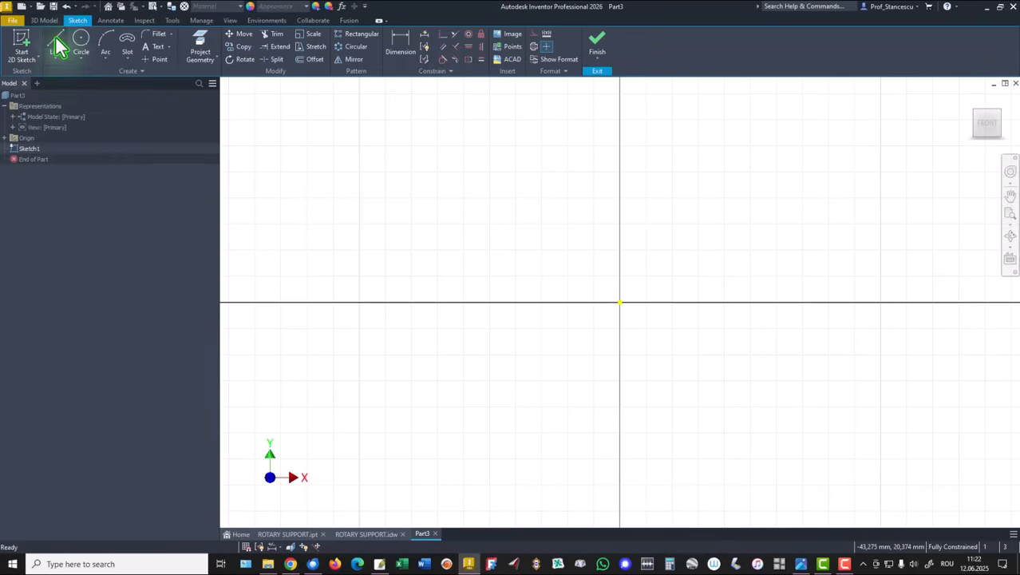
Draw a closed stepped profile with the Line tool, starting with a 22 mm vertical edge
click(56, 46)
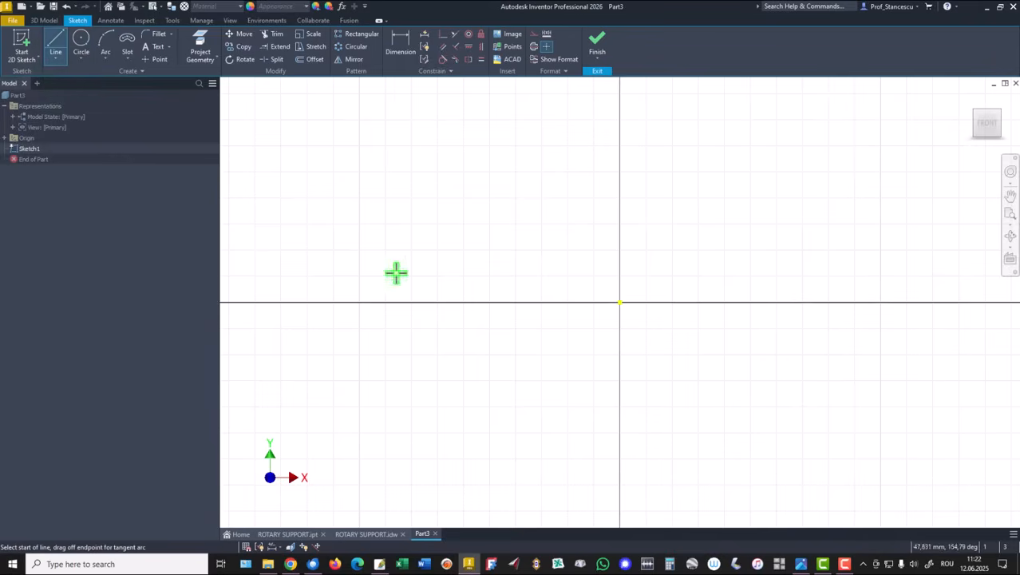
click(582, 408)
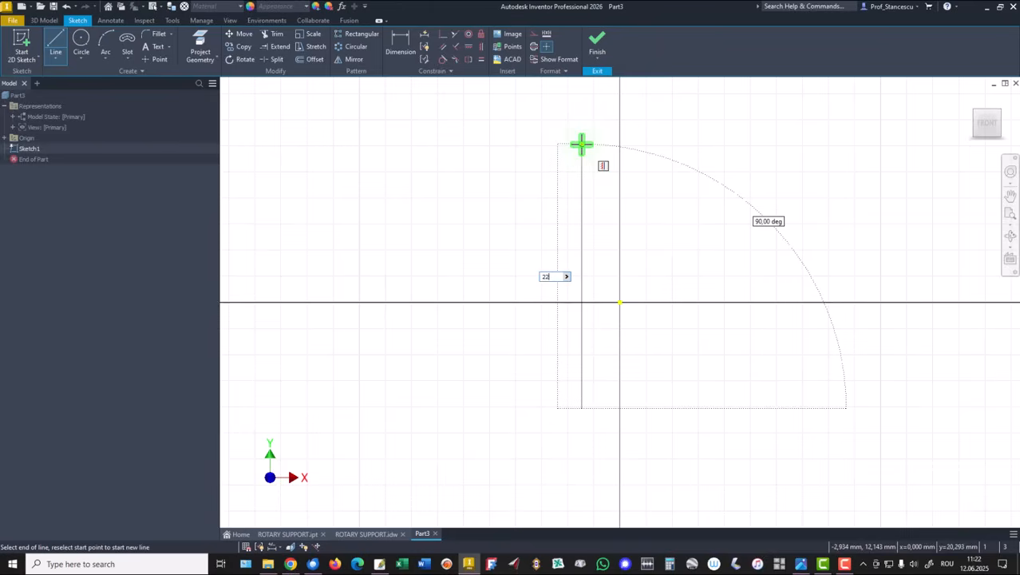
text(22)
key(Return)
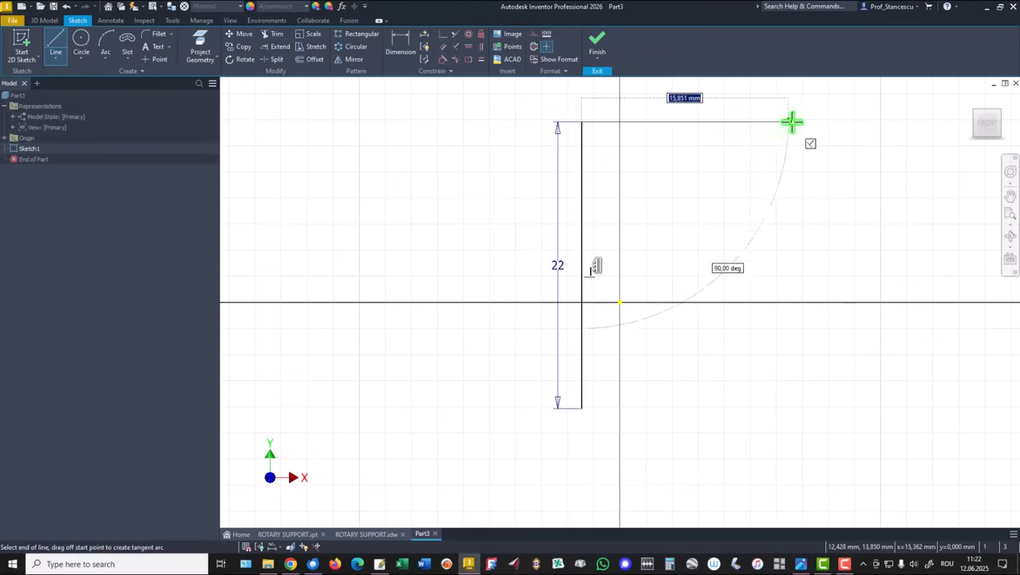
click(836, 122)
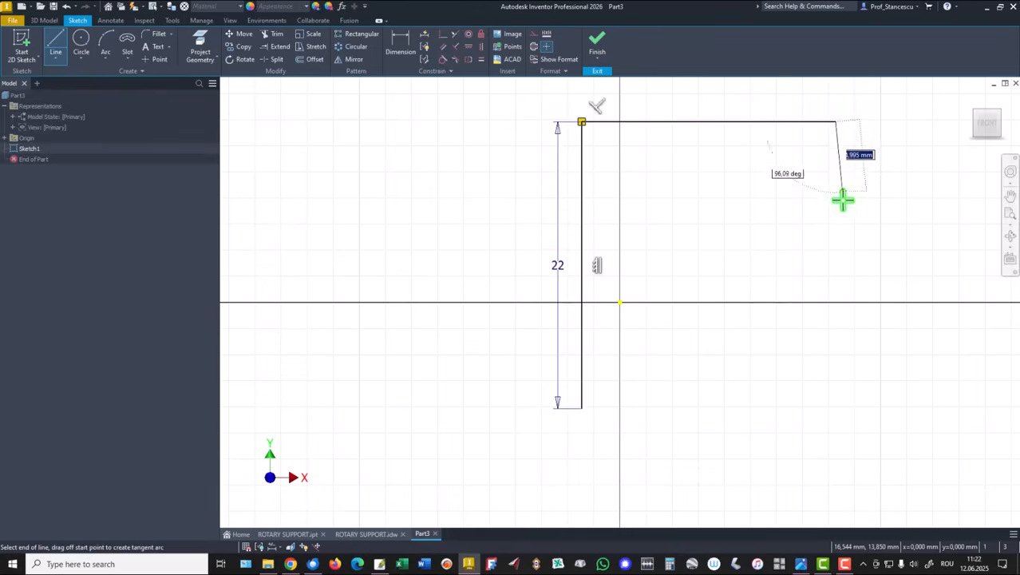
click(835, 256)
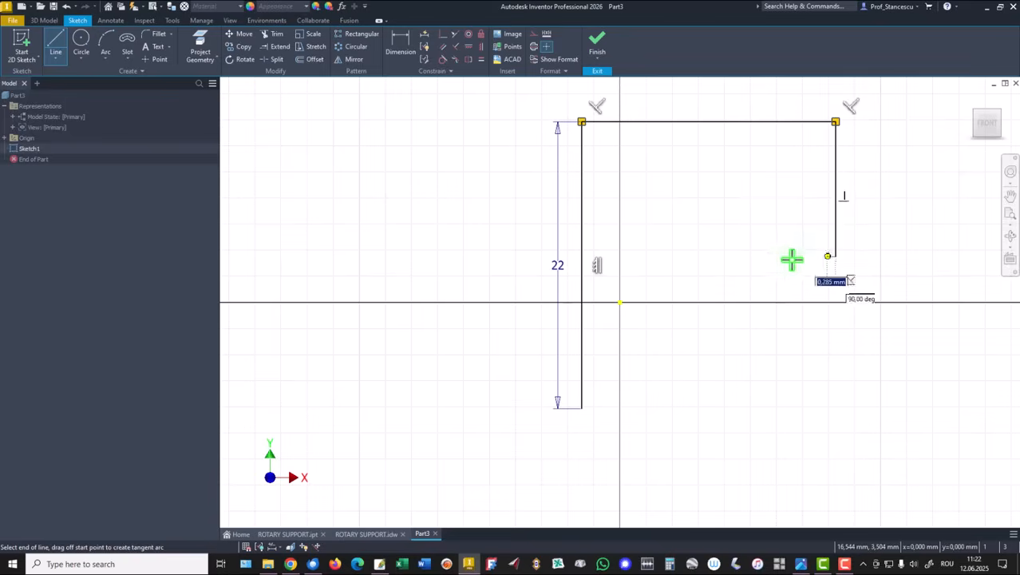
click(719, 256)
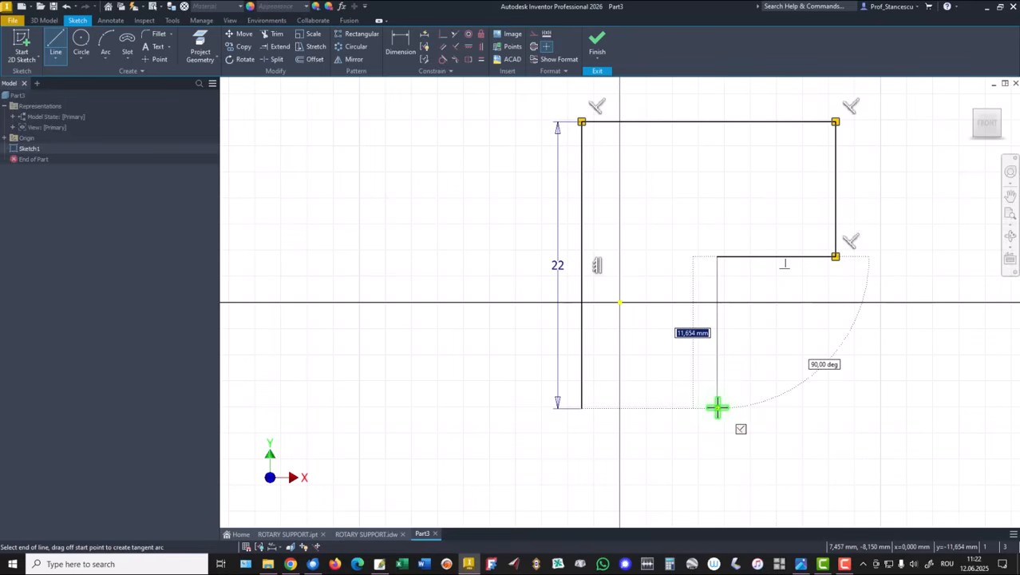
click(718, 408)
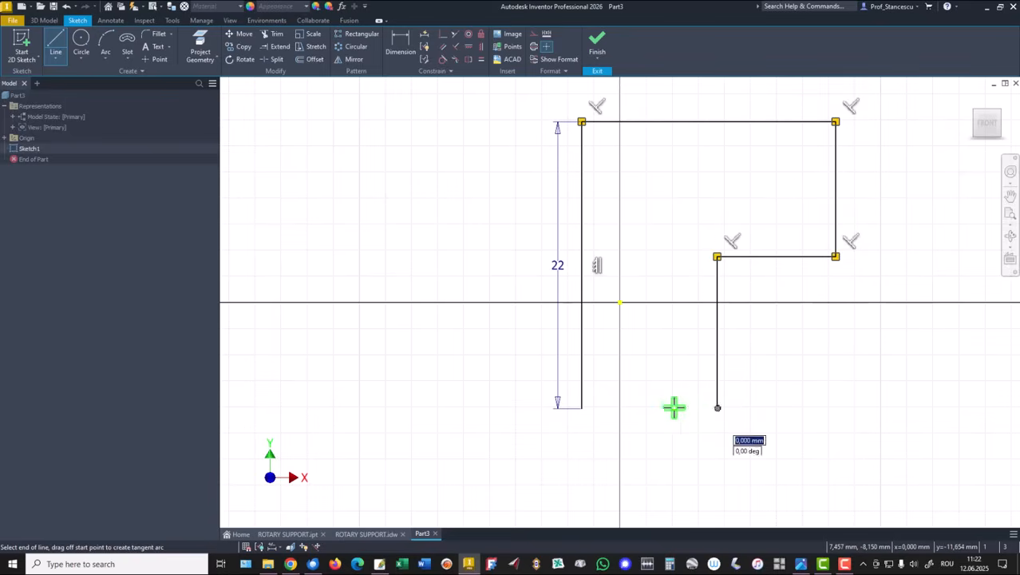
click(582, 409)
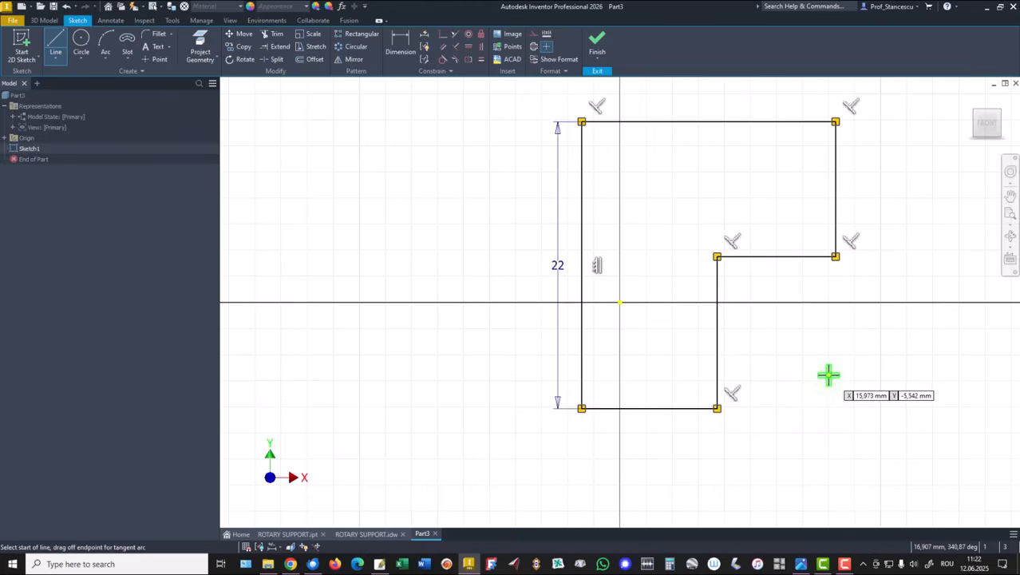
Constrain the profile so its left edge passes through the origin and the step edge lies on the horizontal axis
click(444, 35)
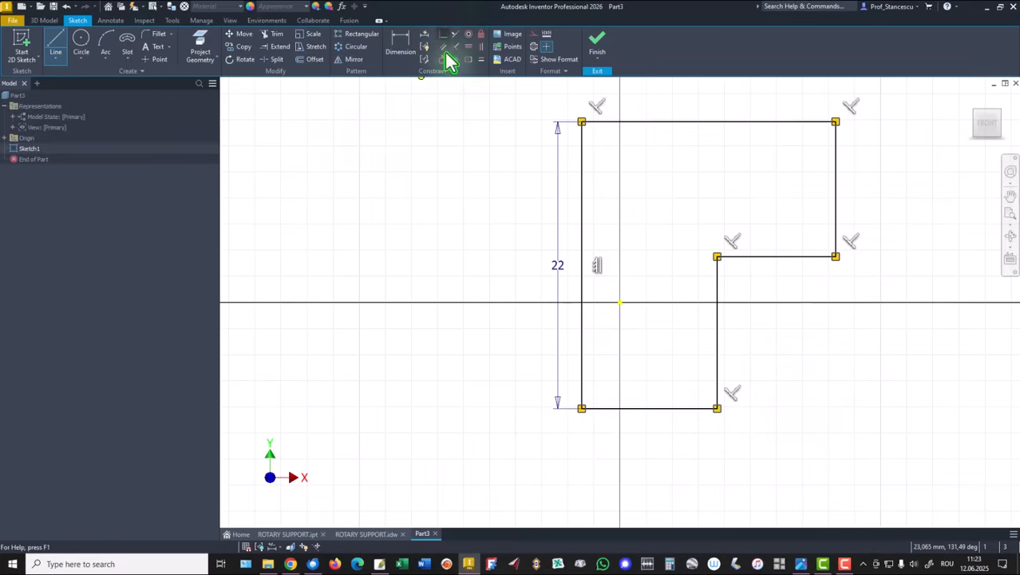
click(582, 239)
click(621, 301)
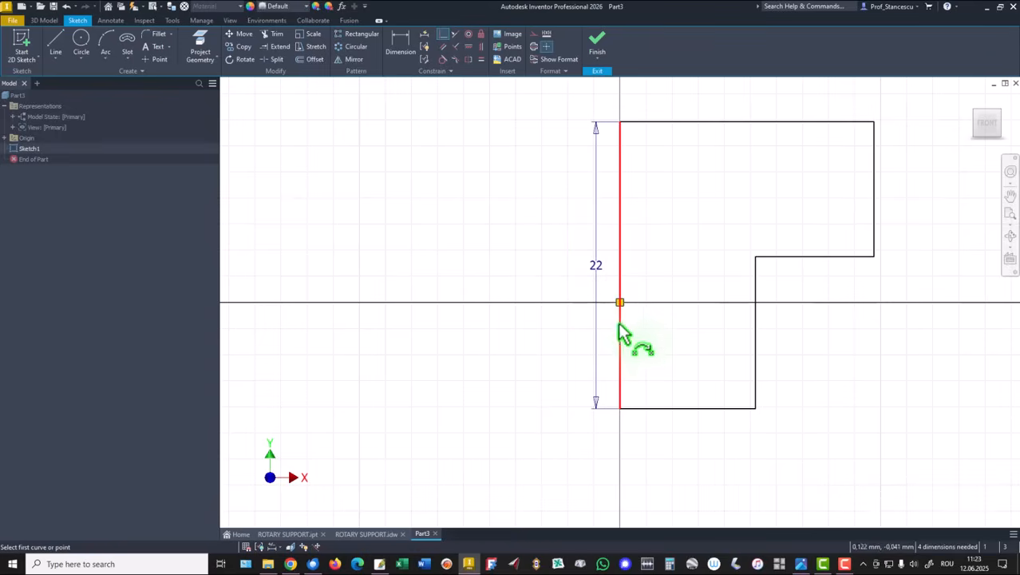
click(620, 326)
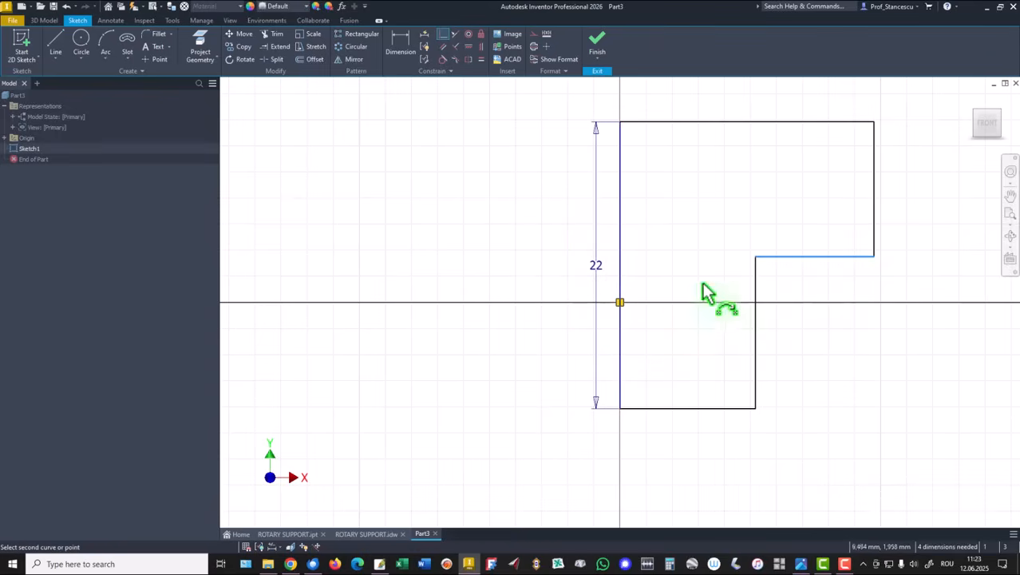
click(620, 305)
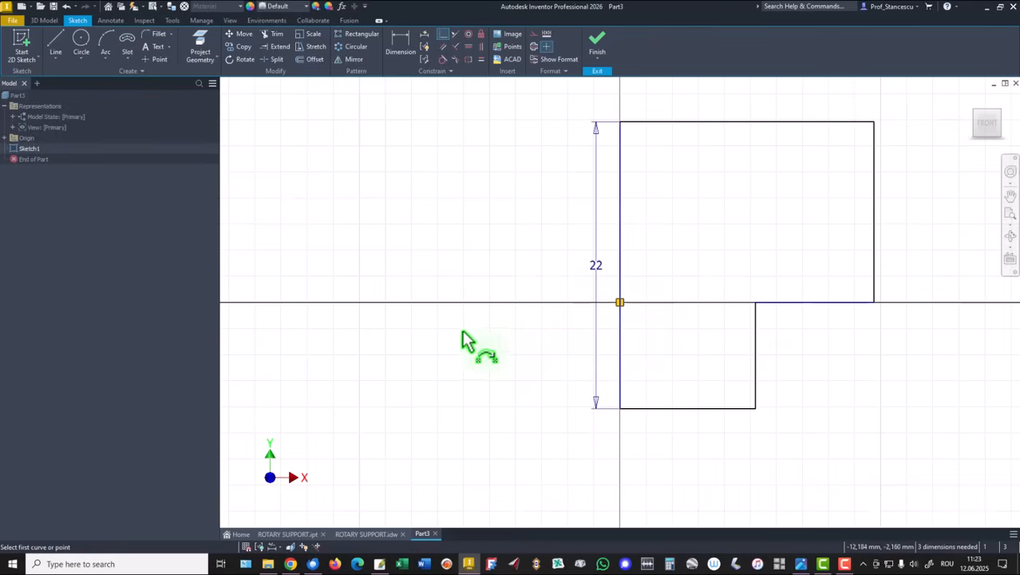
Convert the profile's left vertical edge into a centerline
click(407, 38)
click(609, 214)
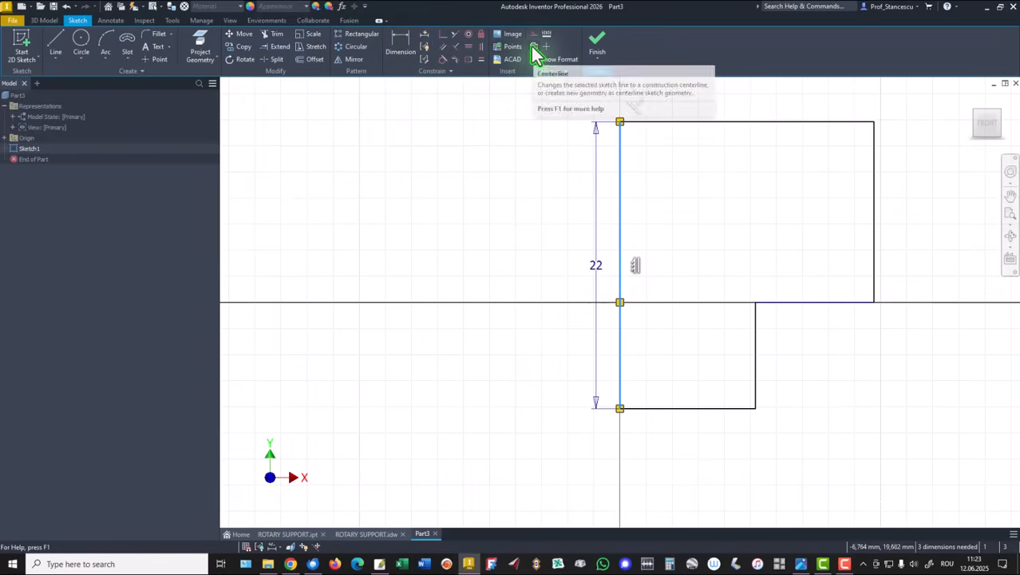
click(531, 47)
click(448, 138)
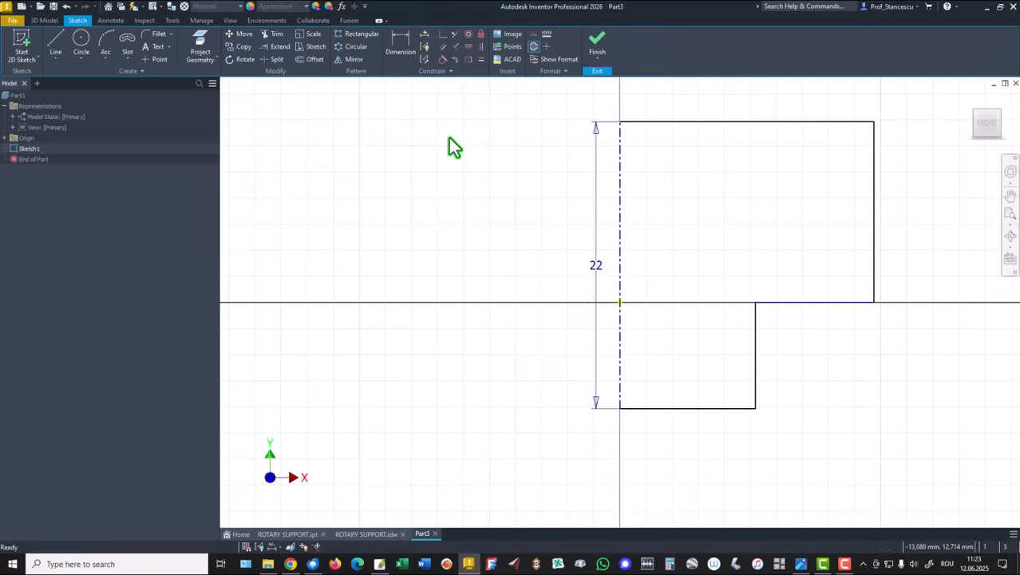
Dimension the lower step's height between the bottom edge and the step edge as 10 mm
click(405, 45)
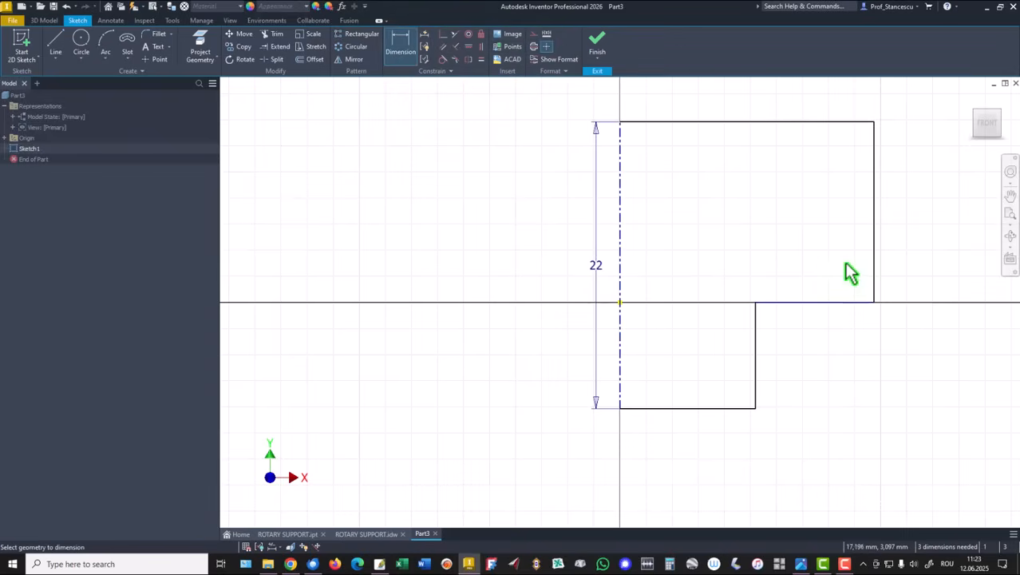
click(694, 408)
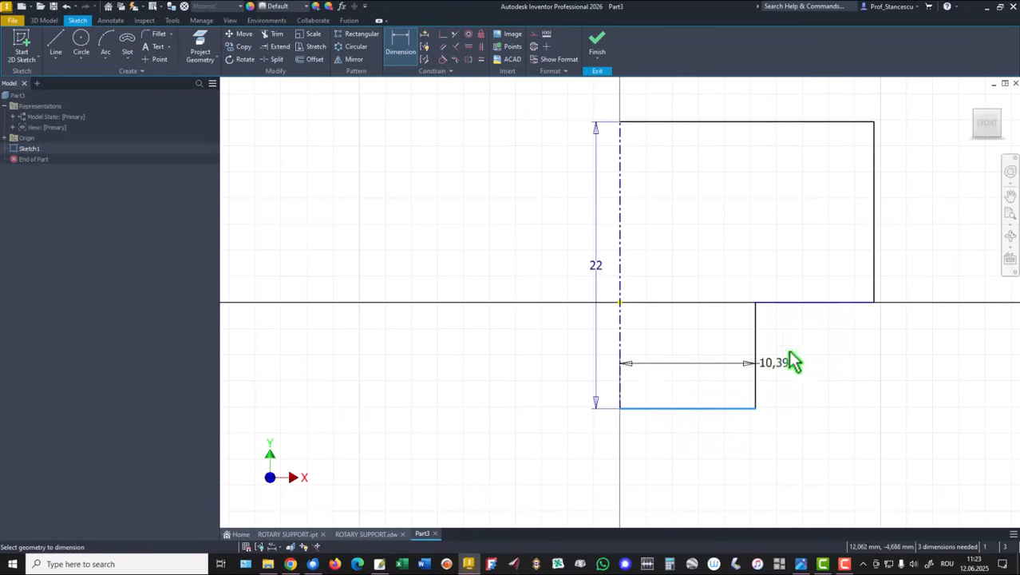
click(831, 302)
click(911, 369)
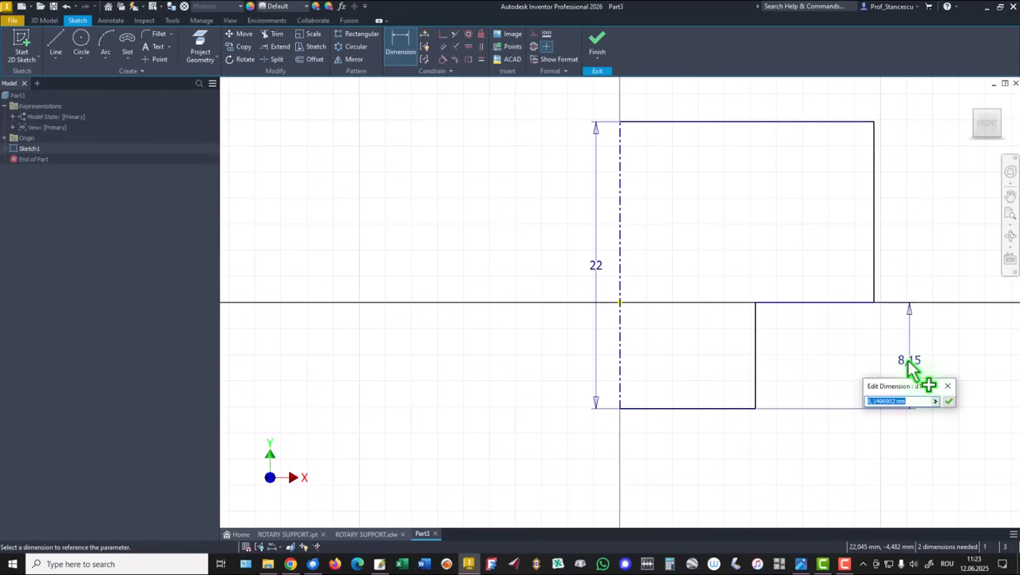
text(10)
key(Return)
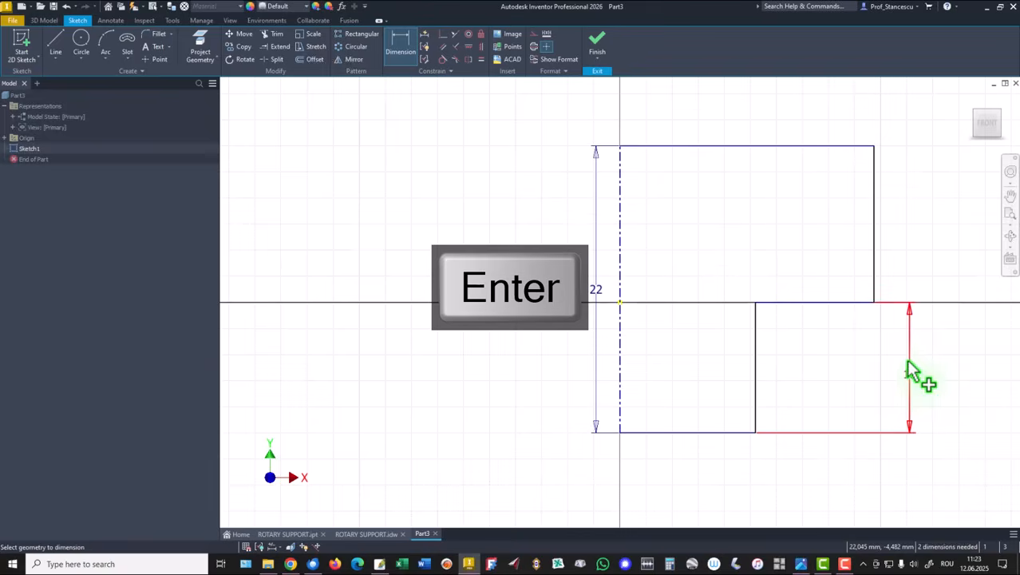
Add a diameter dimension to the upper section's right edge and set it to 27,5*2 mm
click(875, 177)
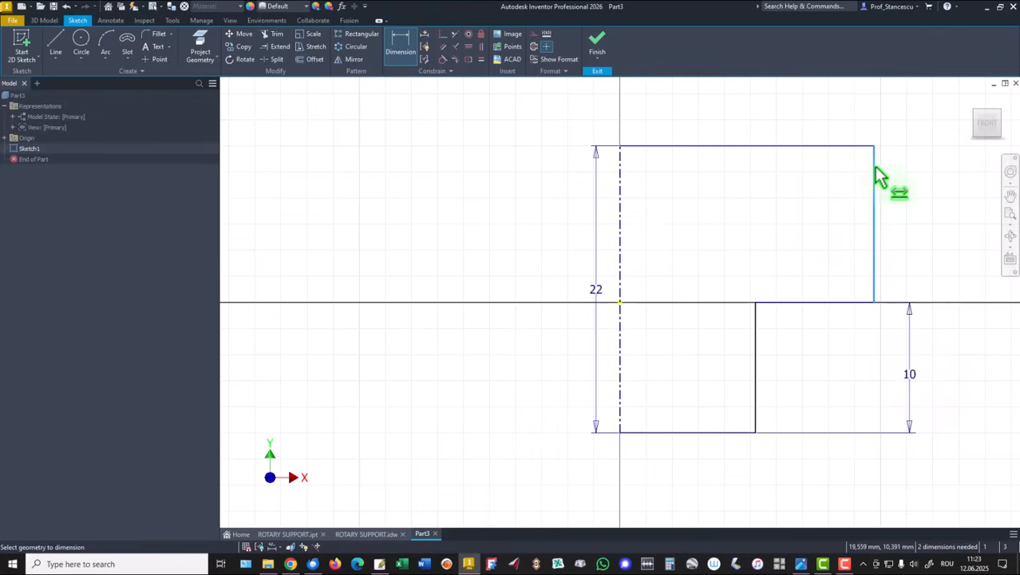
click(673, 114)
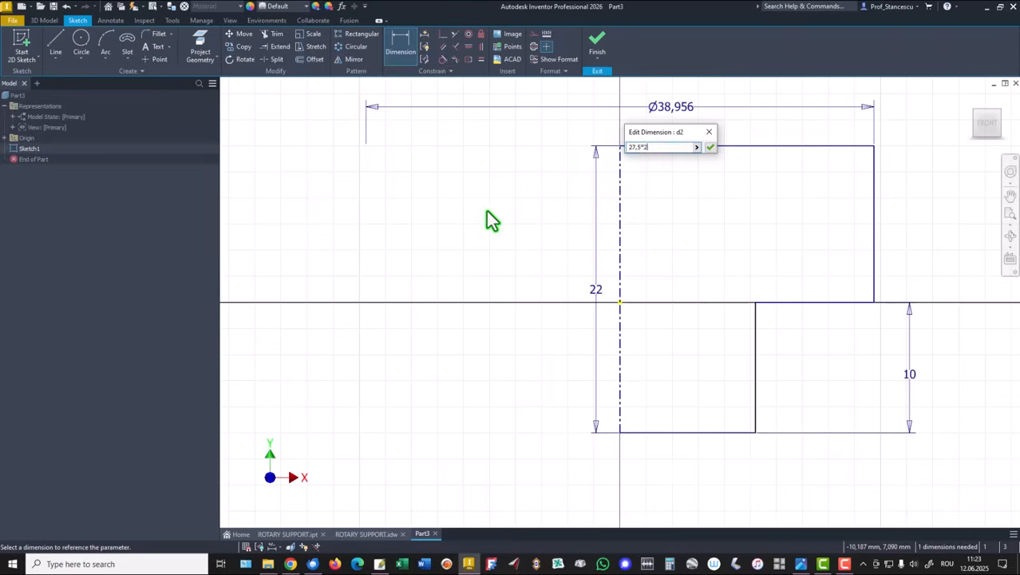
key(Return)
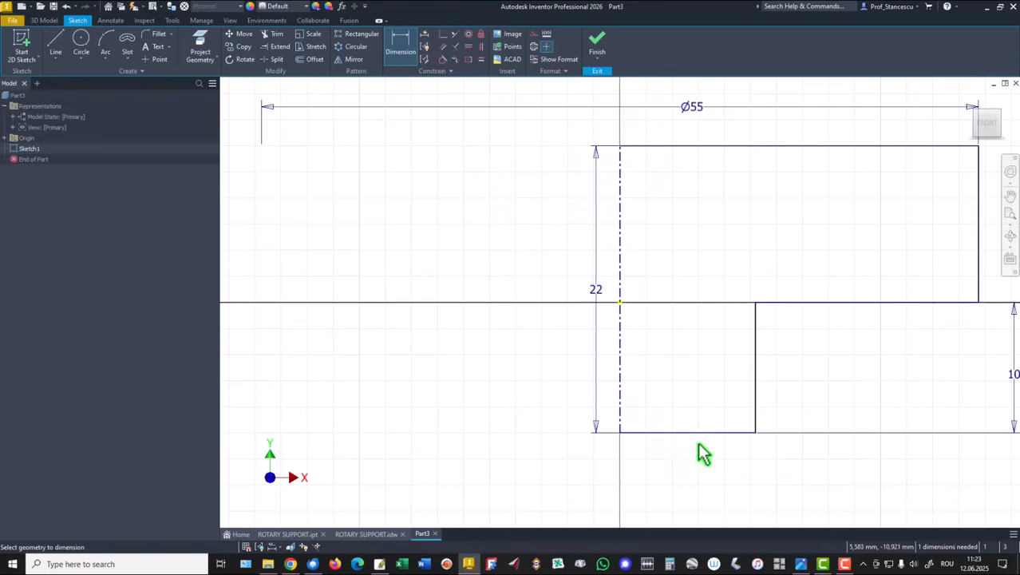
Add a diameter dimension to the lower section's right edge and set it to 32 mm
click(757, 403)
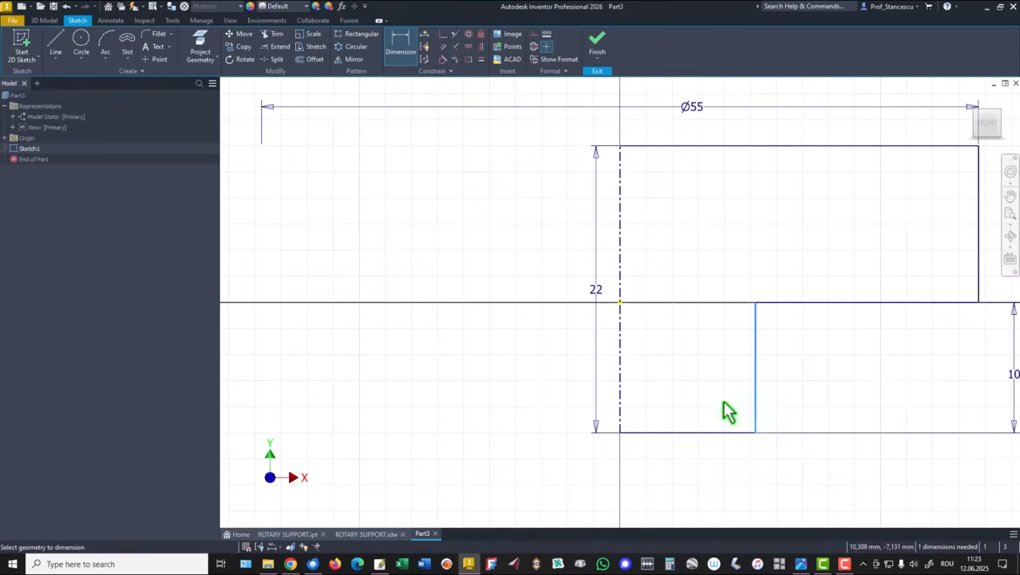
click(620, 416)
click(654, 474)
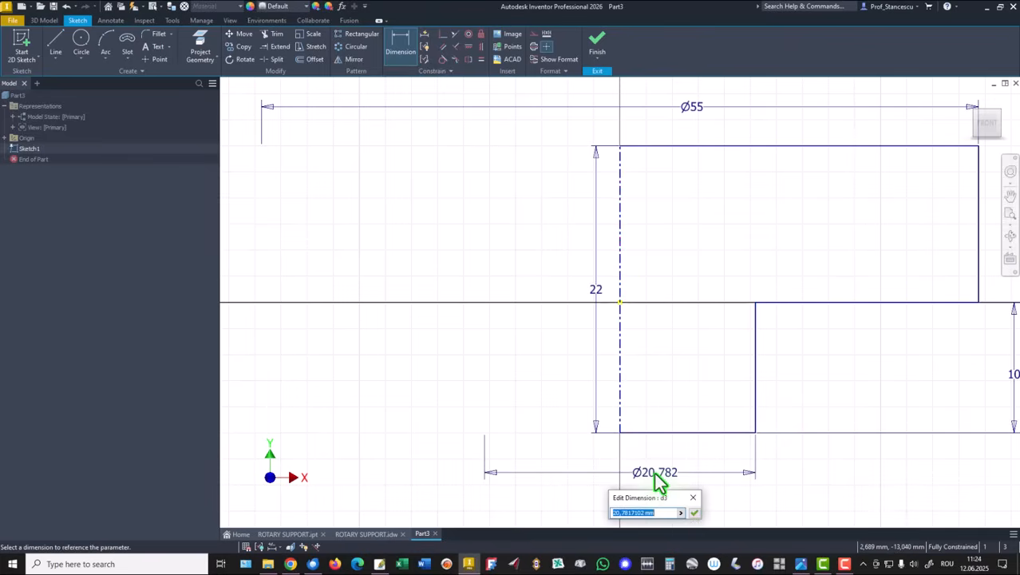
text(32)
key(Return)
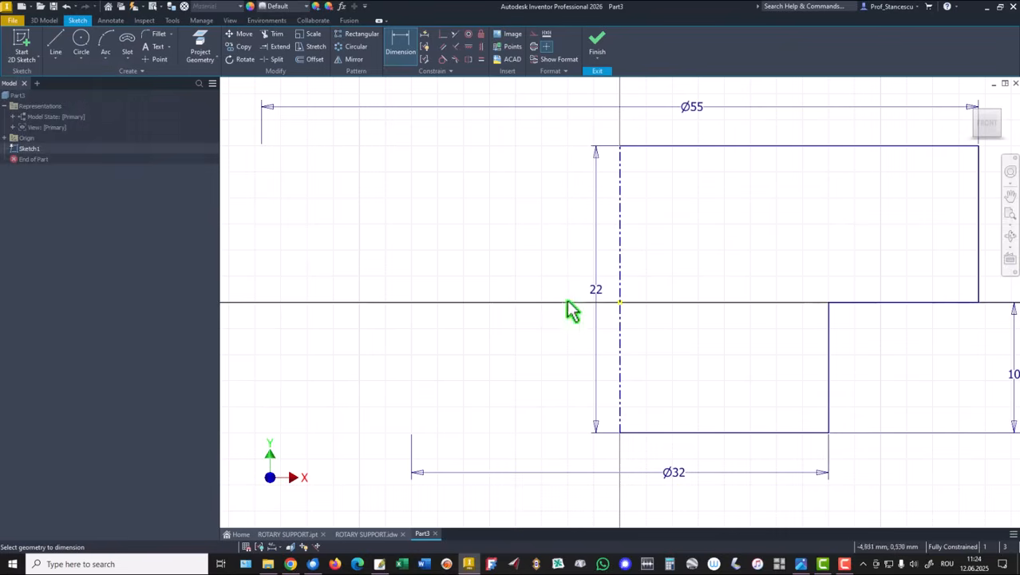
Examine detail B's dimensions in the ROTARY SUPPORT.idw drawing, then return to the part sketch
click(369, 535)
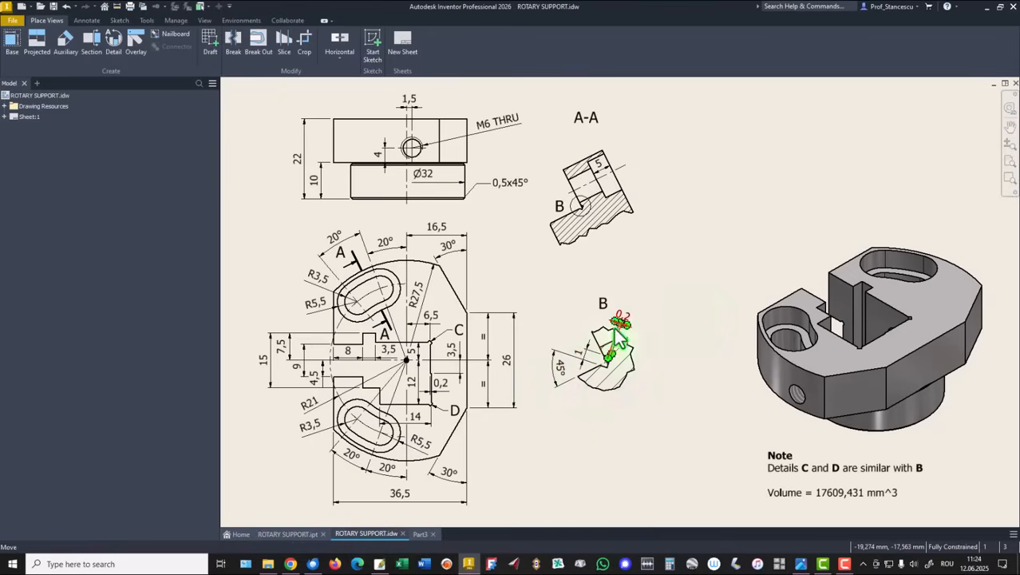
scroll(622, 375, down, 10)
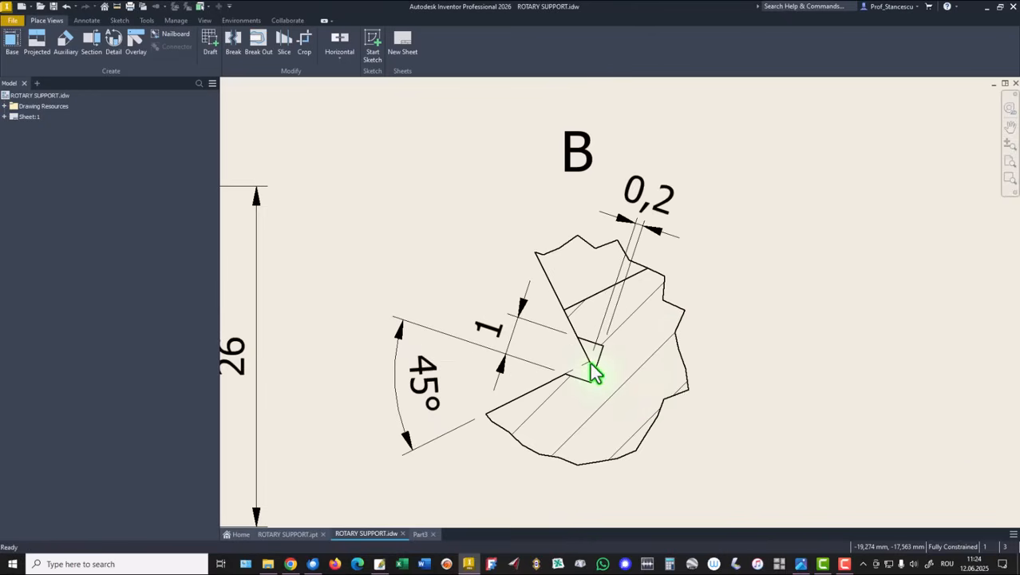
scroll(556, 337, up, 2)
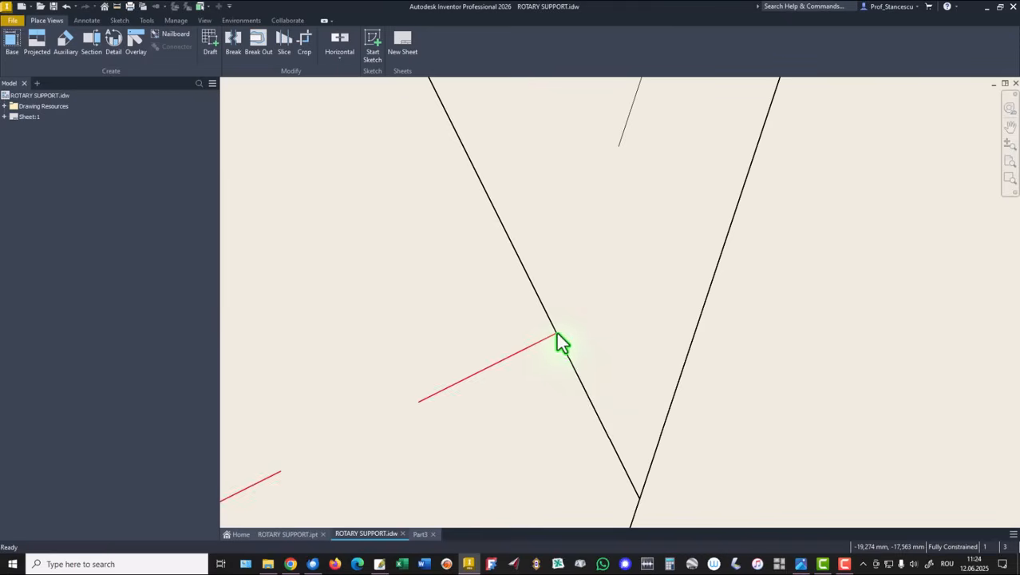
scroll(557, 332, up, 8)
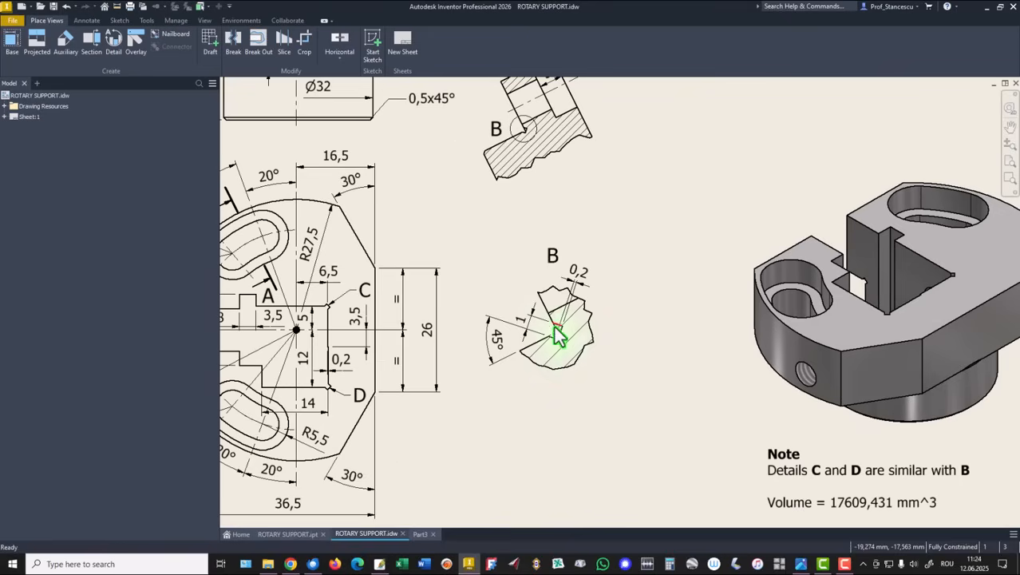
click(558, 331)
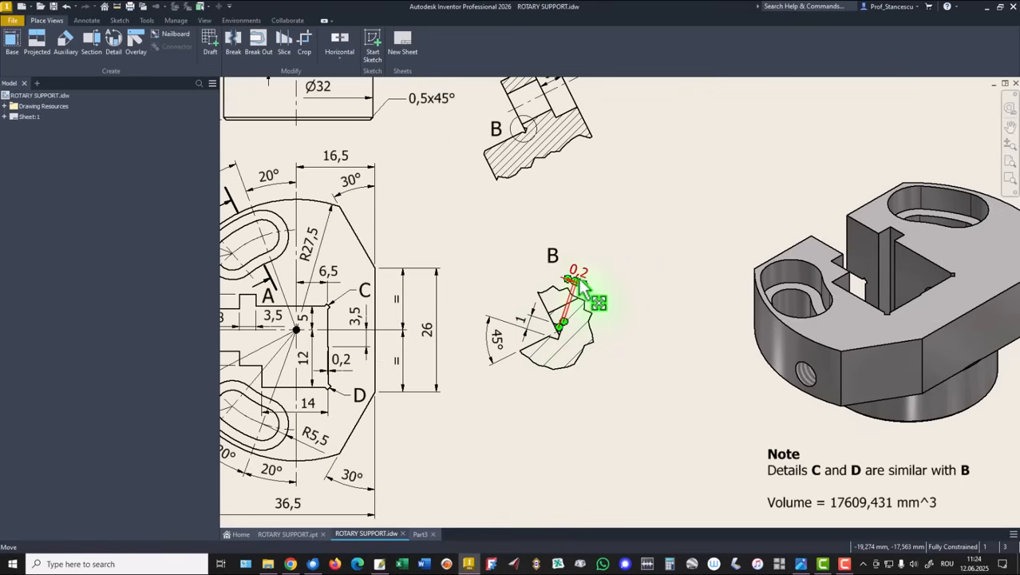
key(Escape)
scroll(561, 337, down, 3)
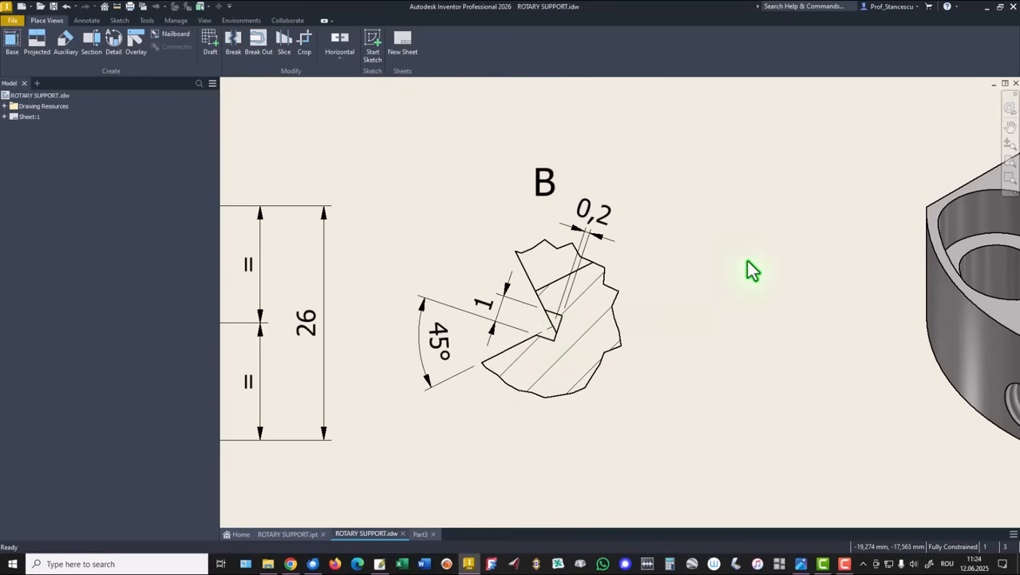
key(Home)
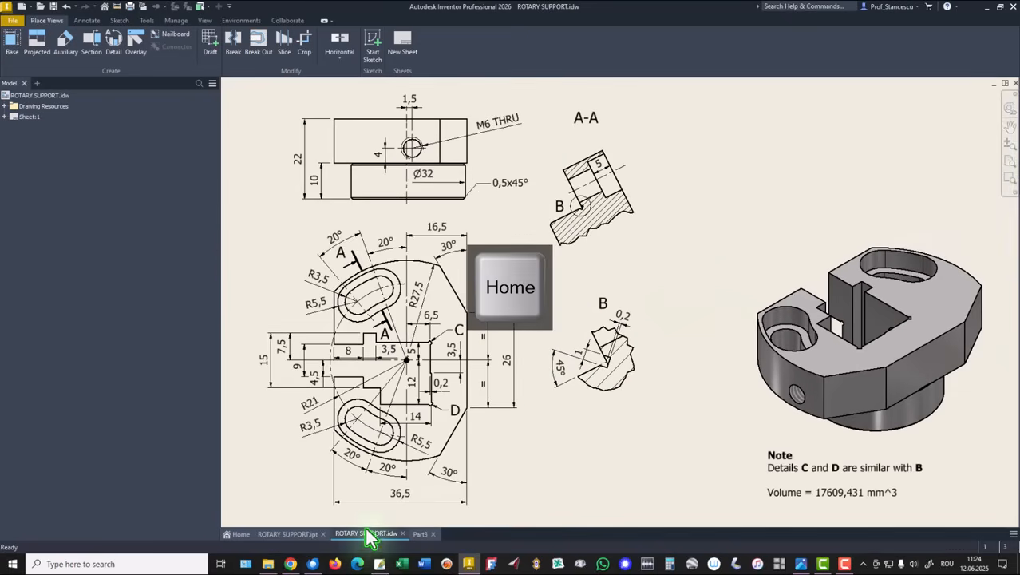
click(421, 533)
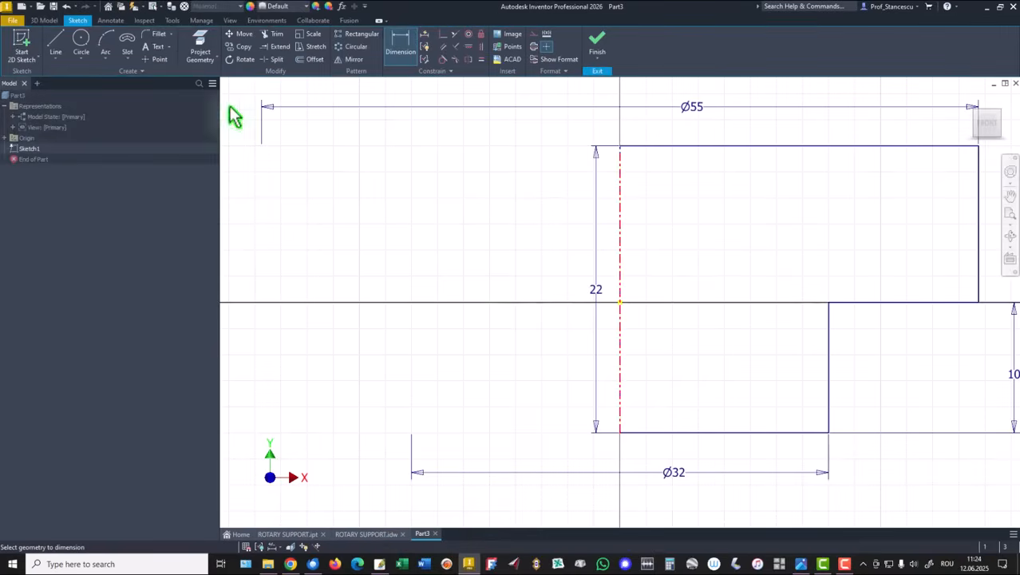
Sketch a small undercut outline of three connected lines at the inner corner where the upper and lower steps meet
click(51, 48)
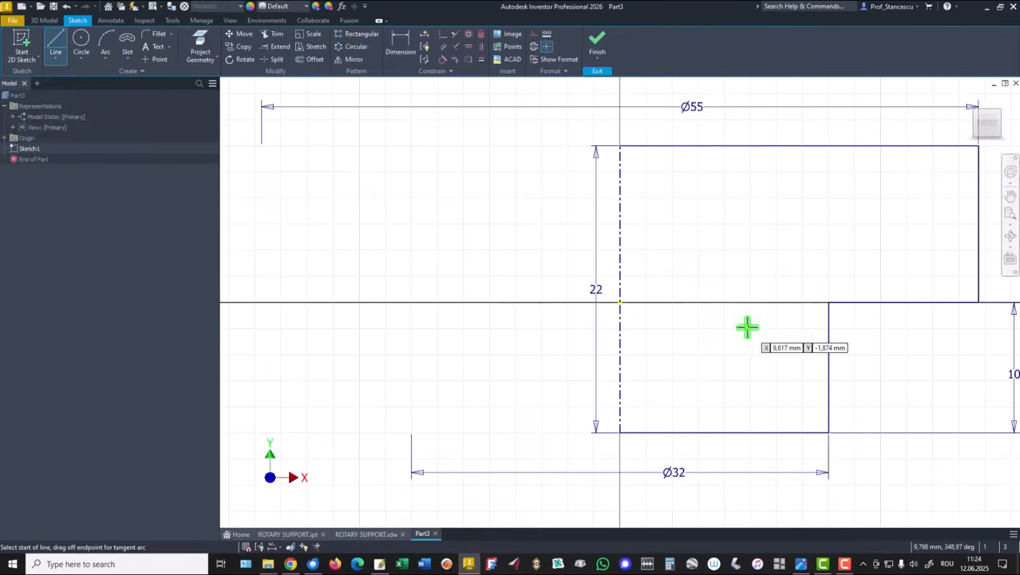
scroll(766, 315, up, 3)
middle_drag(779, 337, 579, 367)
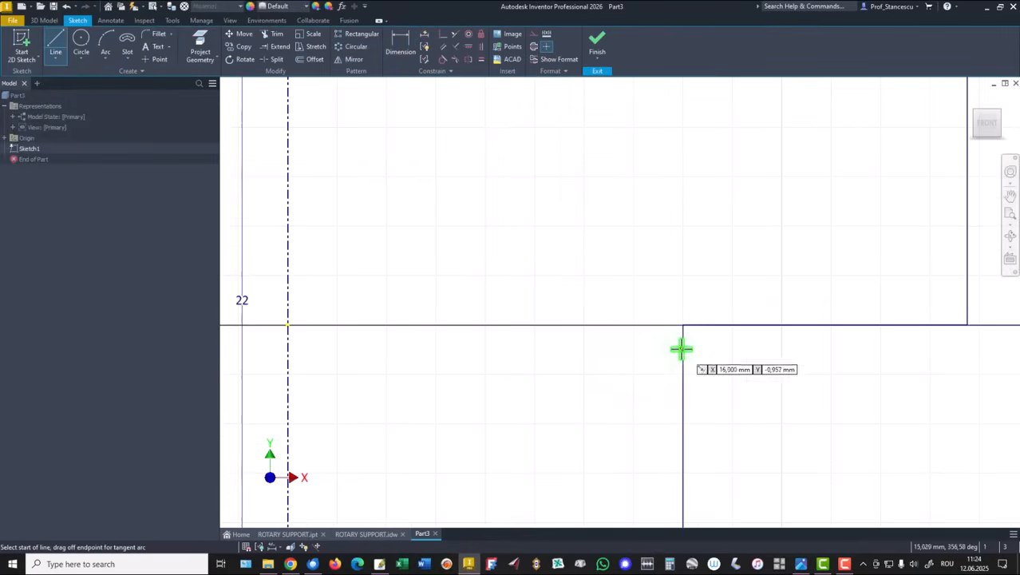
click(683, 325)
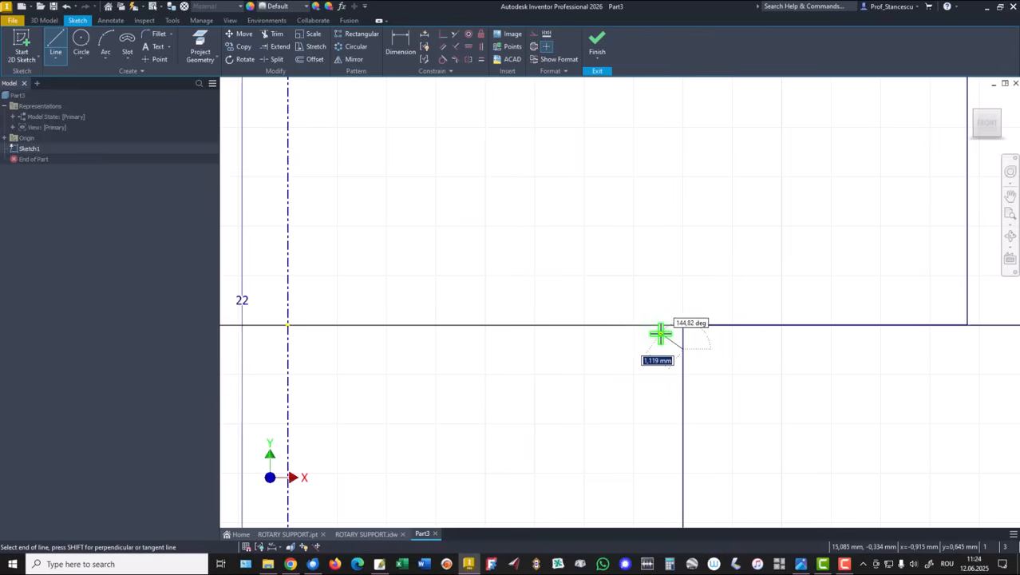
click(661, 332)
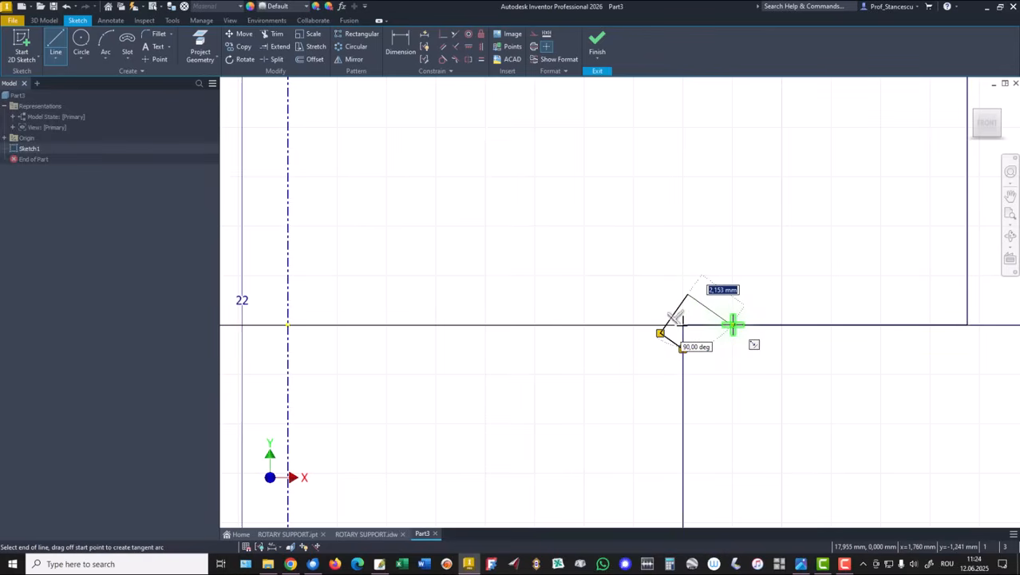
double_click(733, 324)
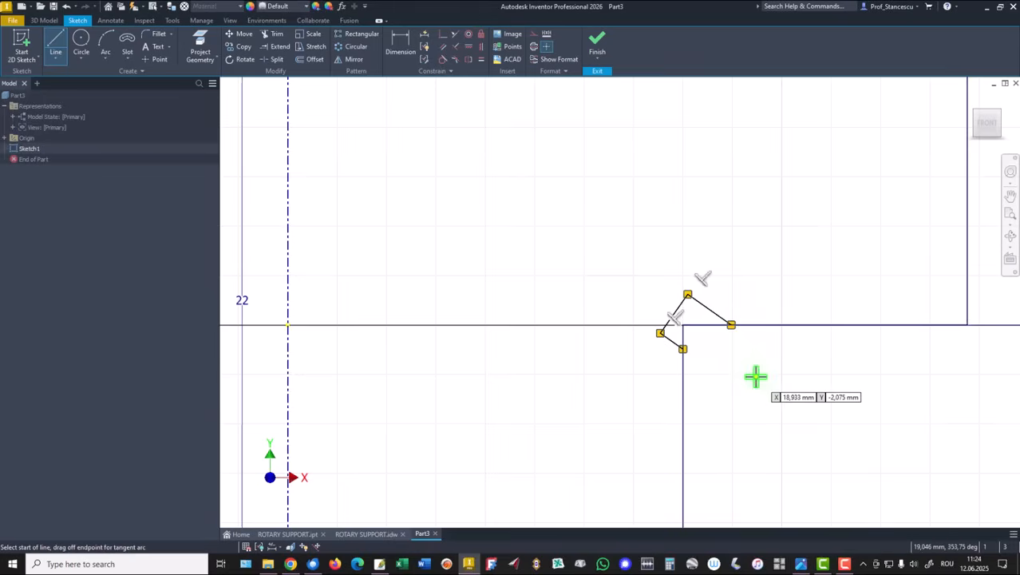
right_click(498, 122)
click(543, 130)
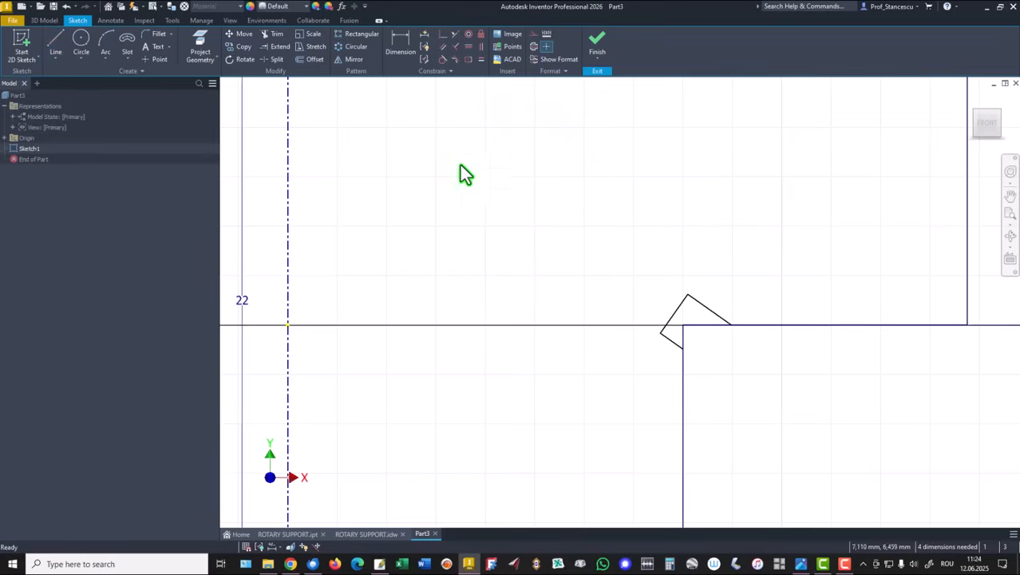
Dimension the undercut's depth from the step corner and set it to 0,2 mm
click(407, 55)
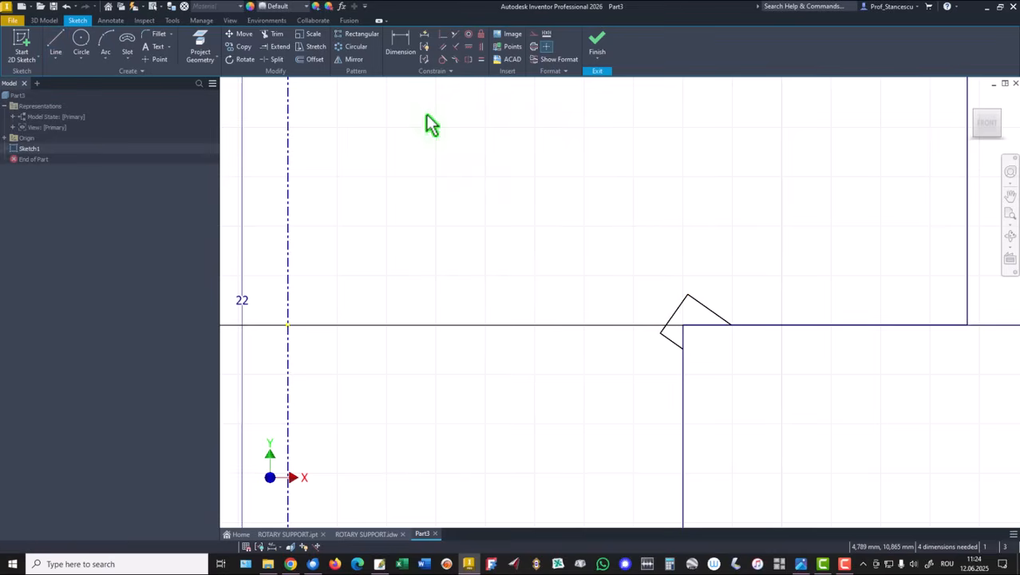
click(682, 325)
click(568, 372)
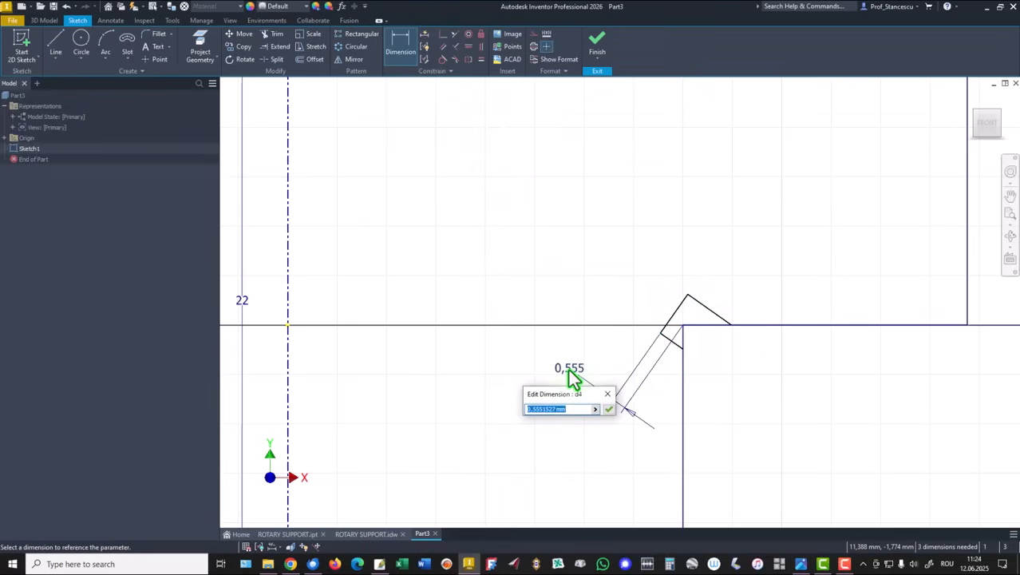
text(0,2)
key(Return)
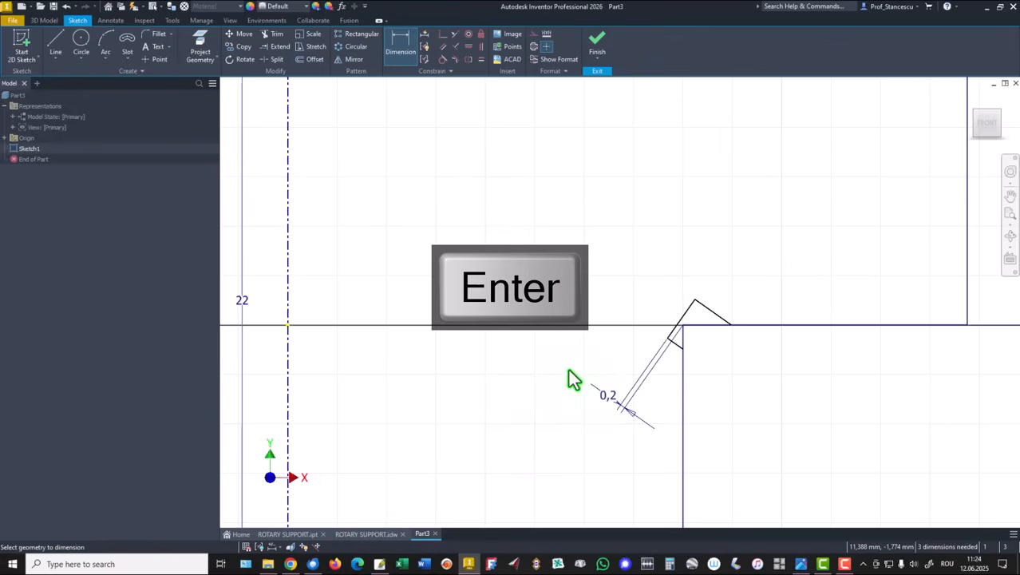
Add an angle dimension between the undercut's upper edge and the horizontal step edge and set it to 45°
click(706, 309)
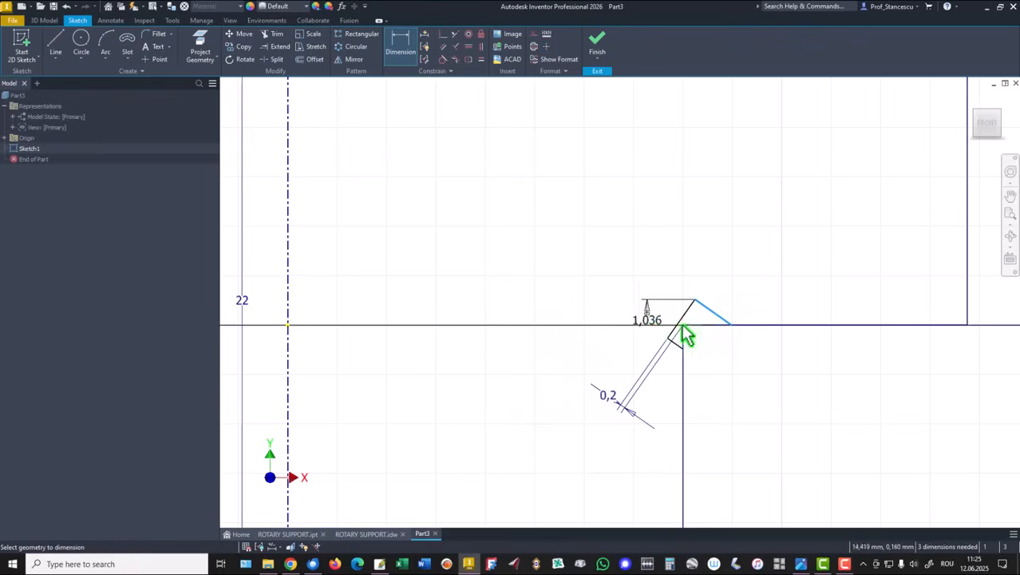
click(709, 325)
click(526, 269)
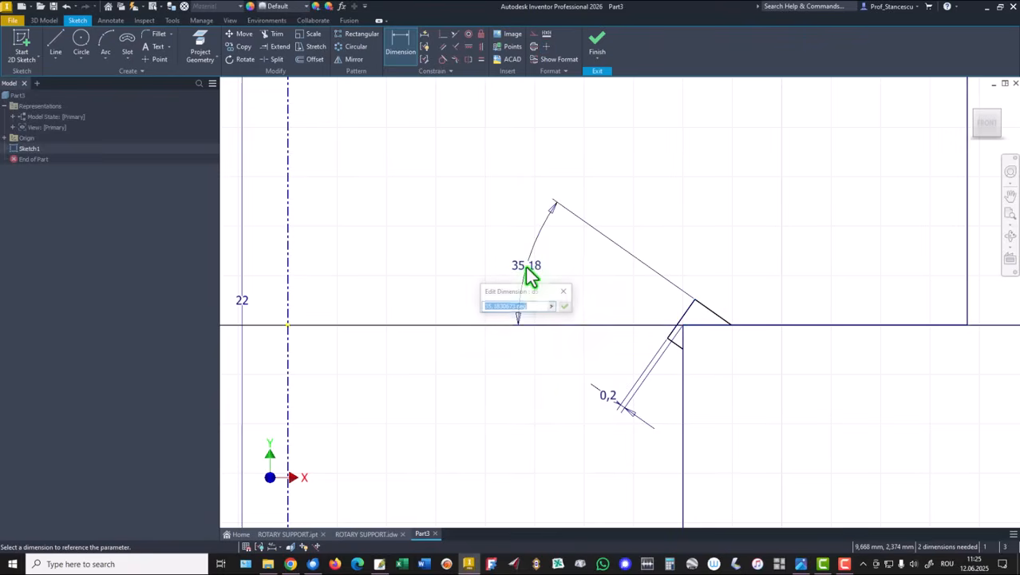
text(45)
key(Return)
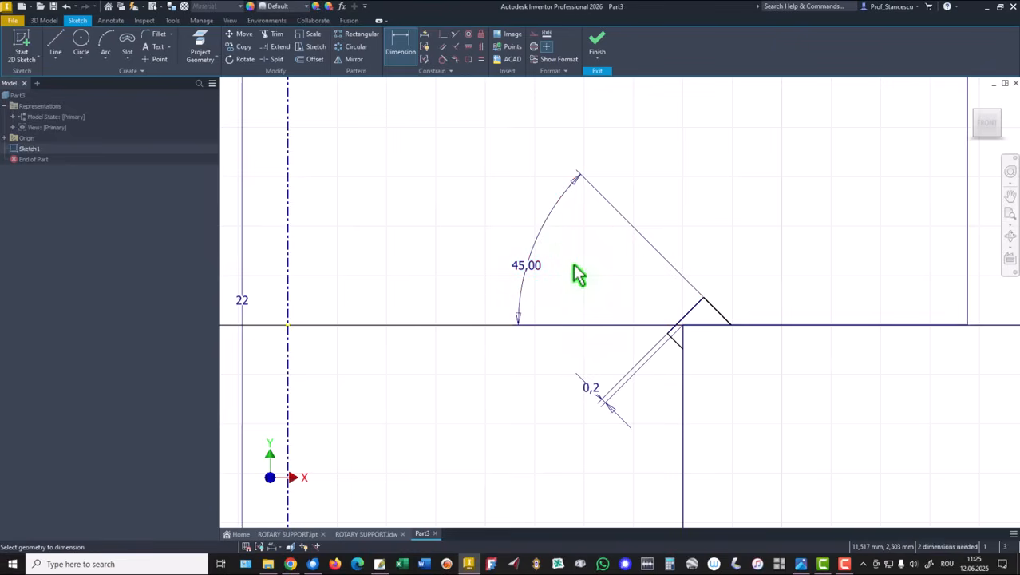
Dimension the width of the undercut's slanted edge and set it to 1 mm, then leave the dimension tool
click(690, 313)
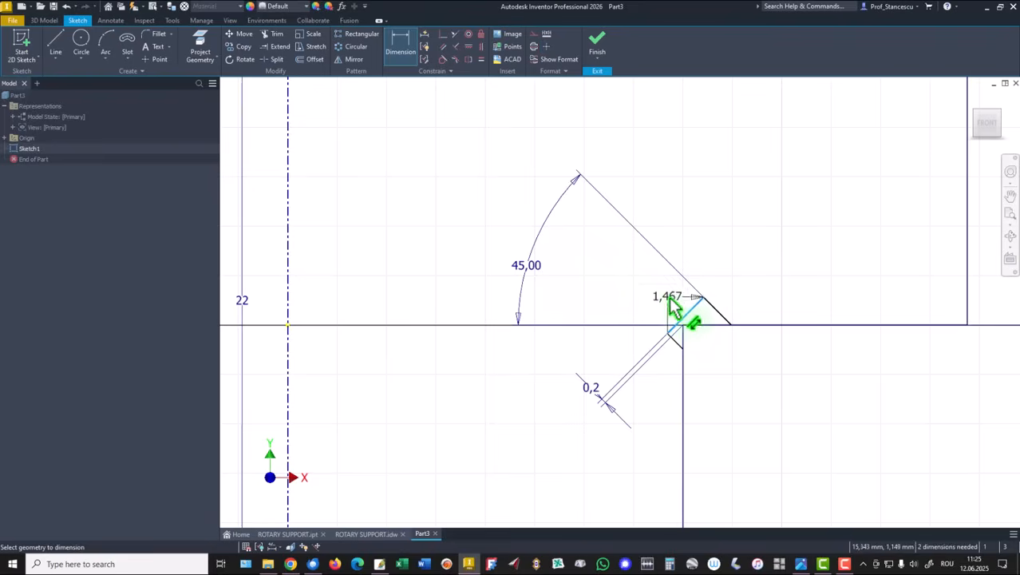
click(655, 293)
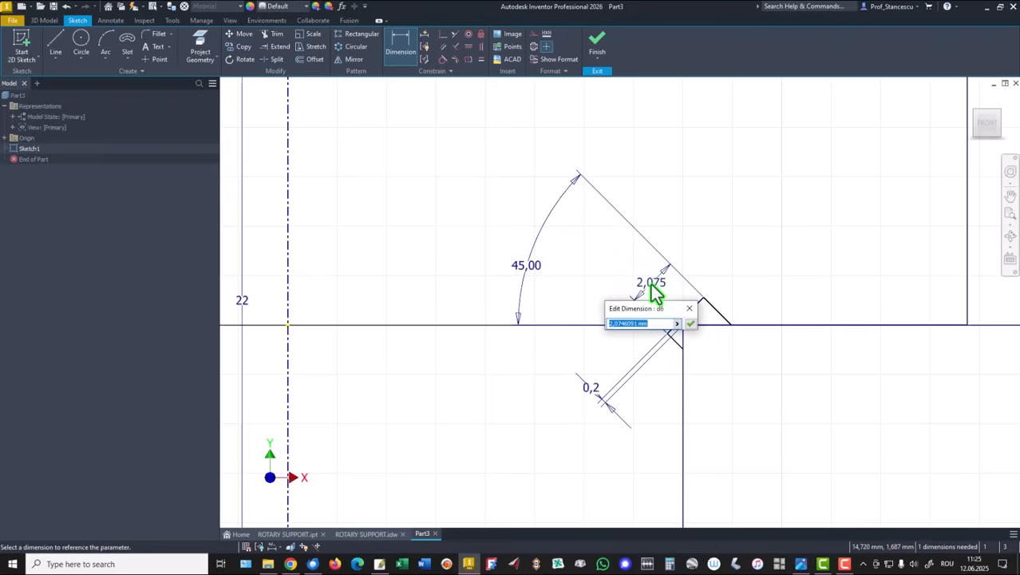
text(1)
key(Return)
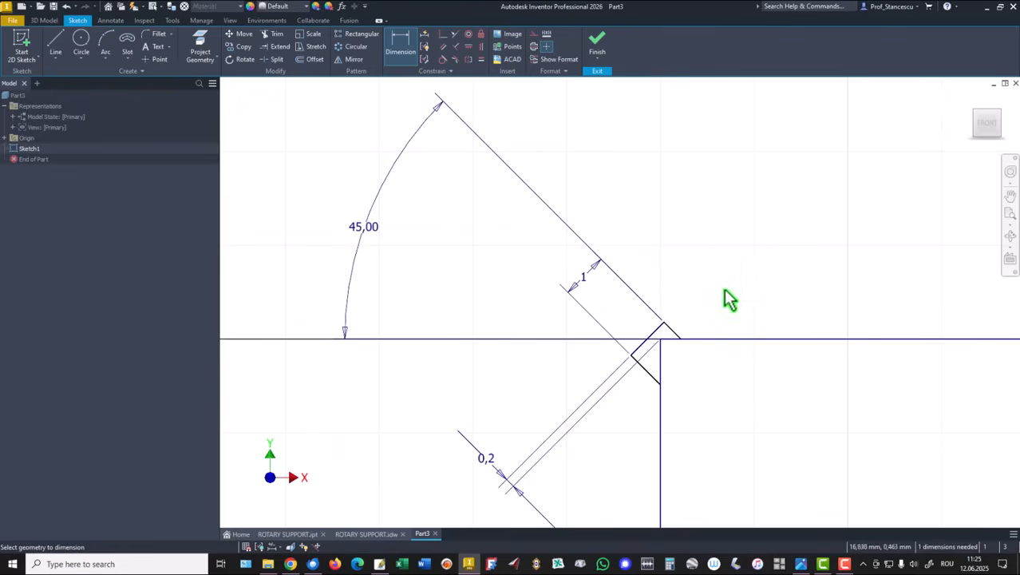
right_click(588, 172)
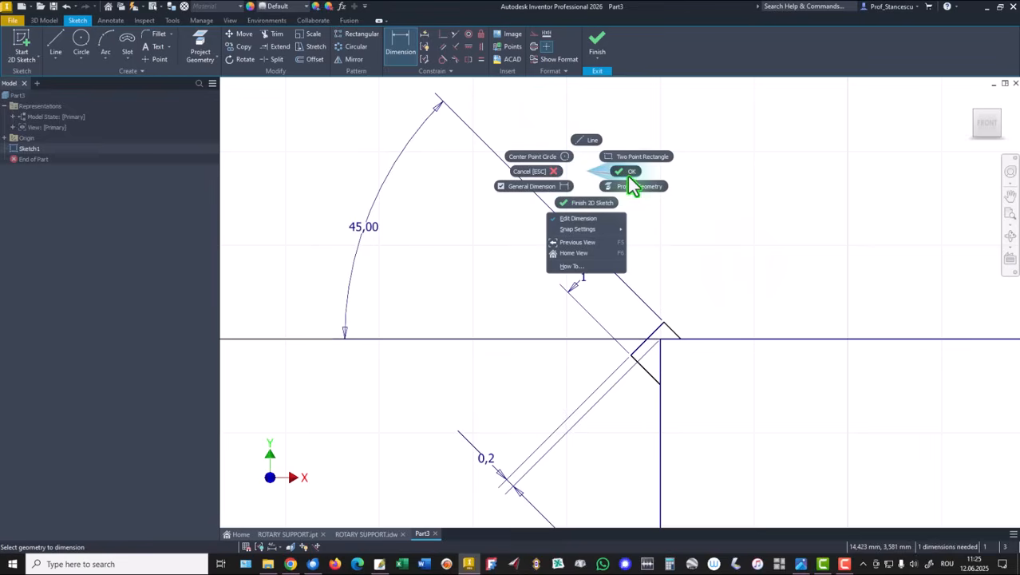
click(628, 177)
Apply an Equal constraint to the undercut's two short edges
click(480, 59)
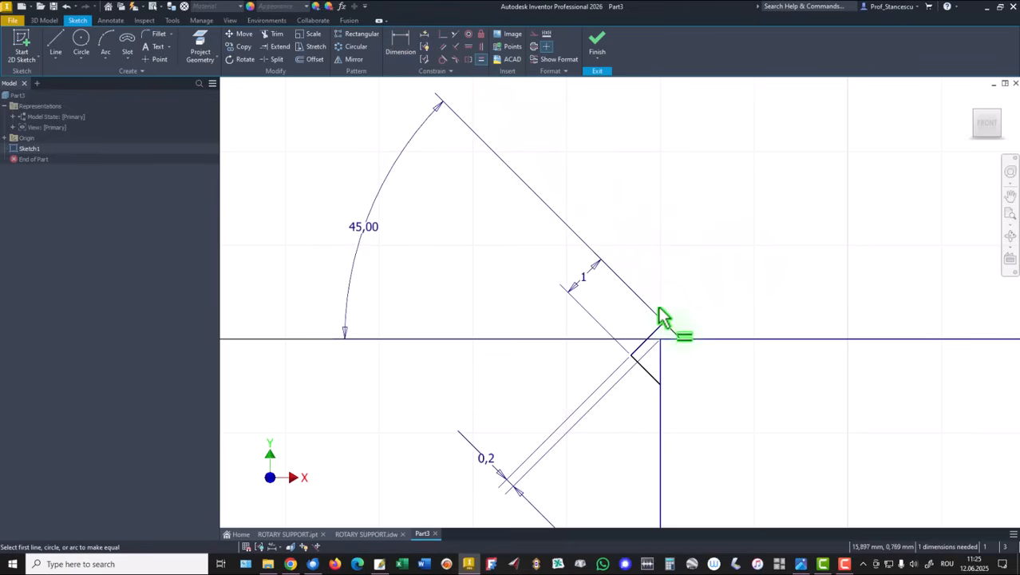
click(669, 329)
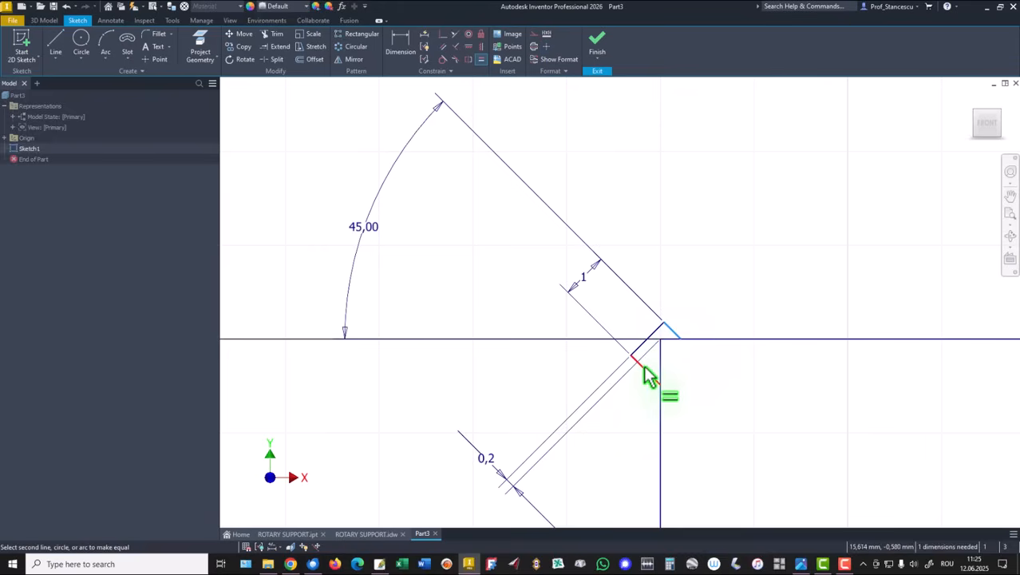
click(645, 382)
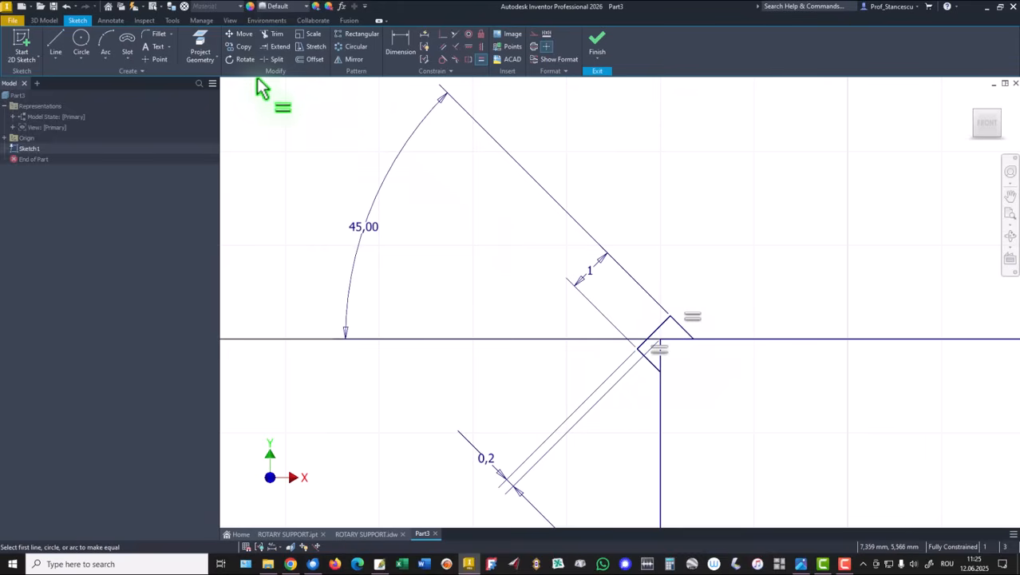
Split the vertical and horizontal step edges where they meet the undercut
click(272, 59)
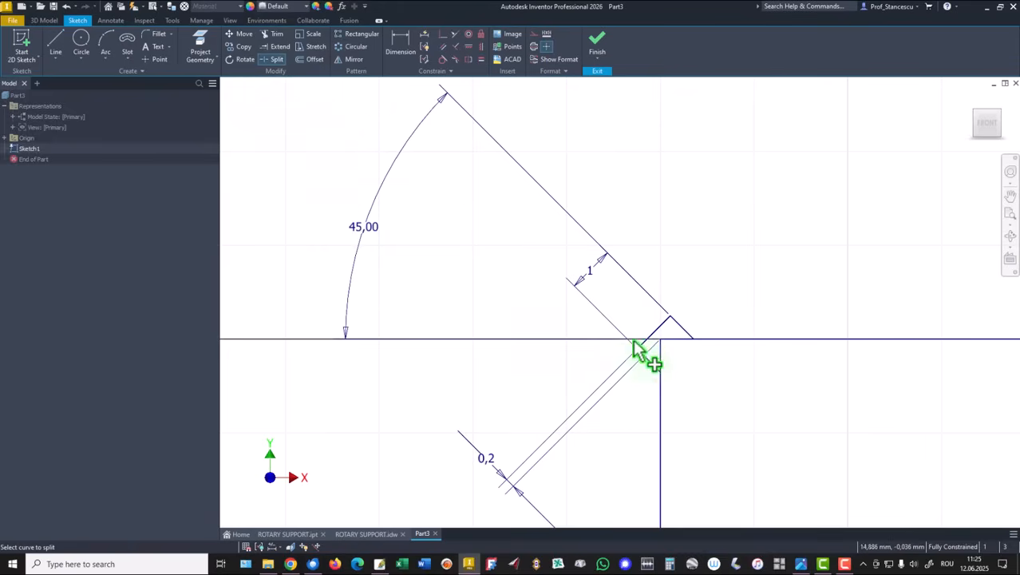
click(660, 366)
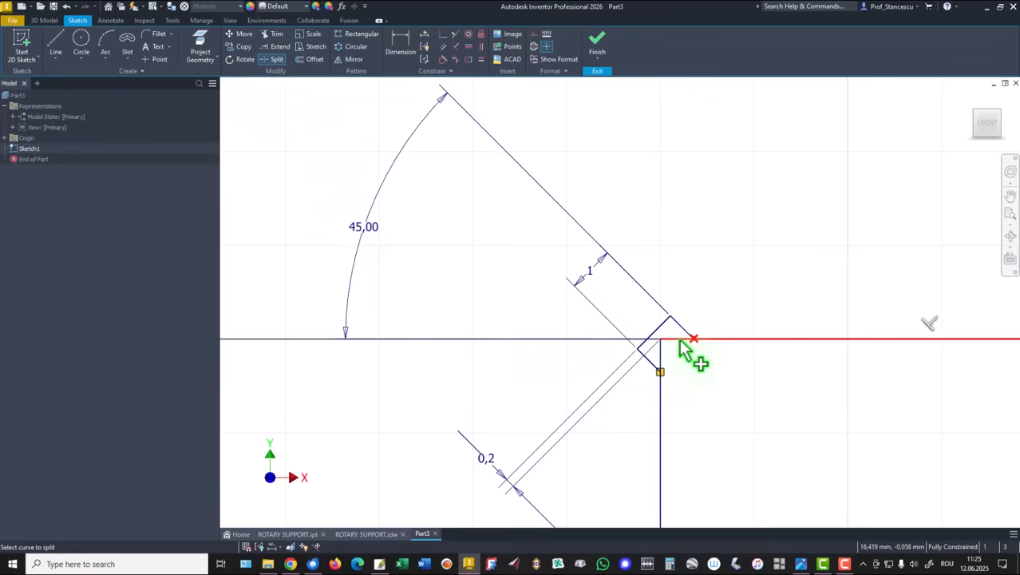
click(681, 345)
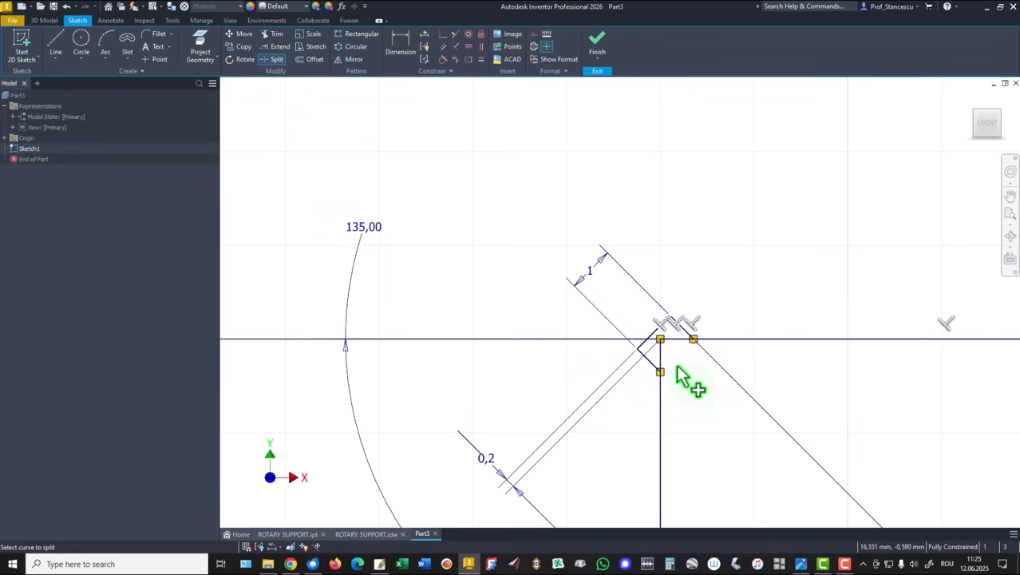
right_click(683, 378)
click(712, 370)
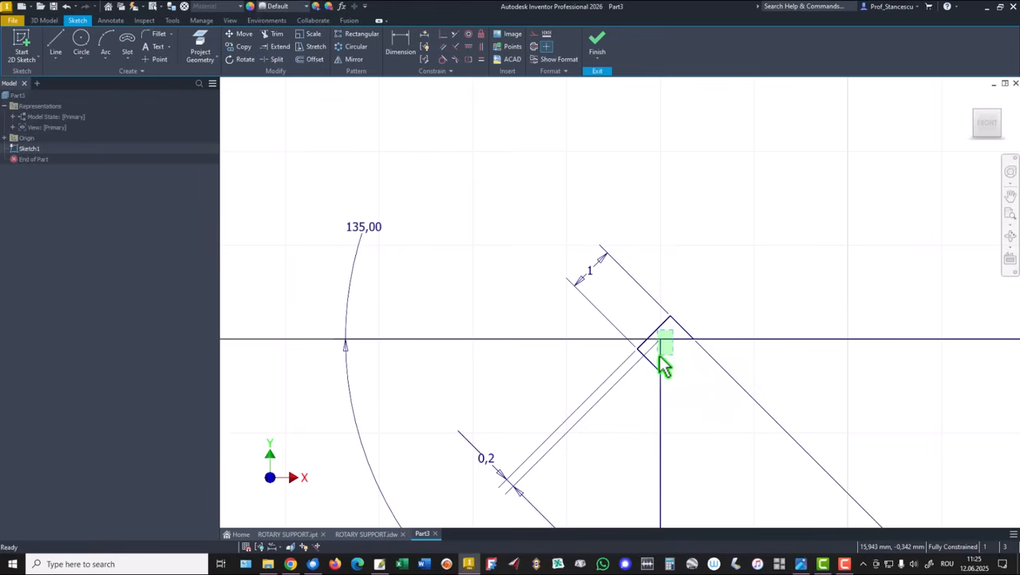
Convert the split corner segments inside the undercut to construction geometry
click(661, 359)
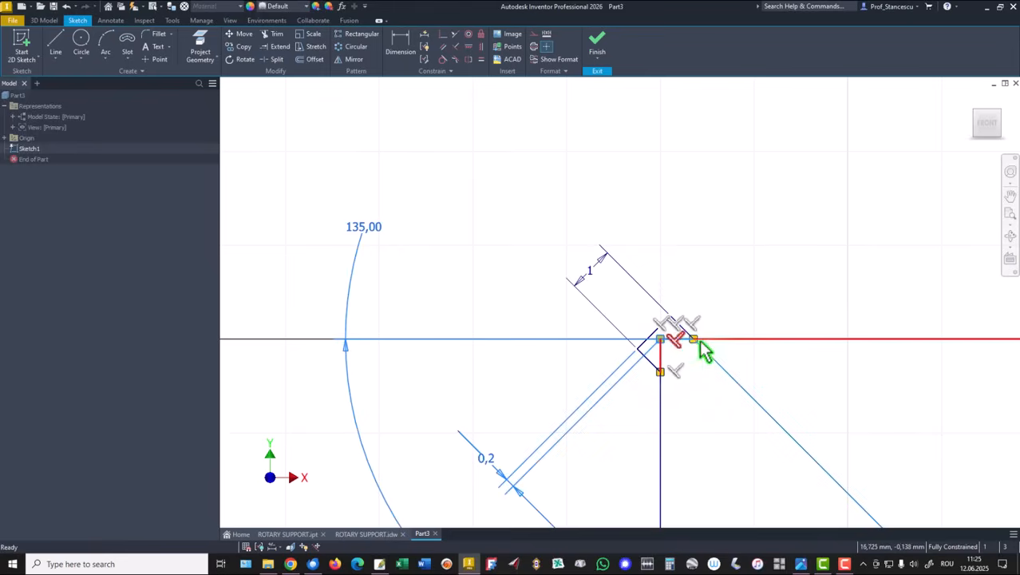
right_click(774, 207)
click(829, 207)
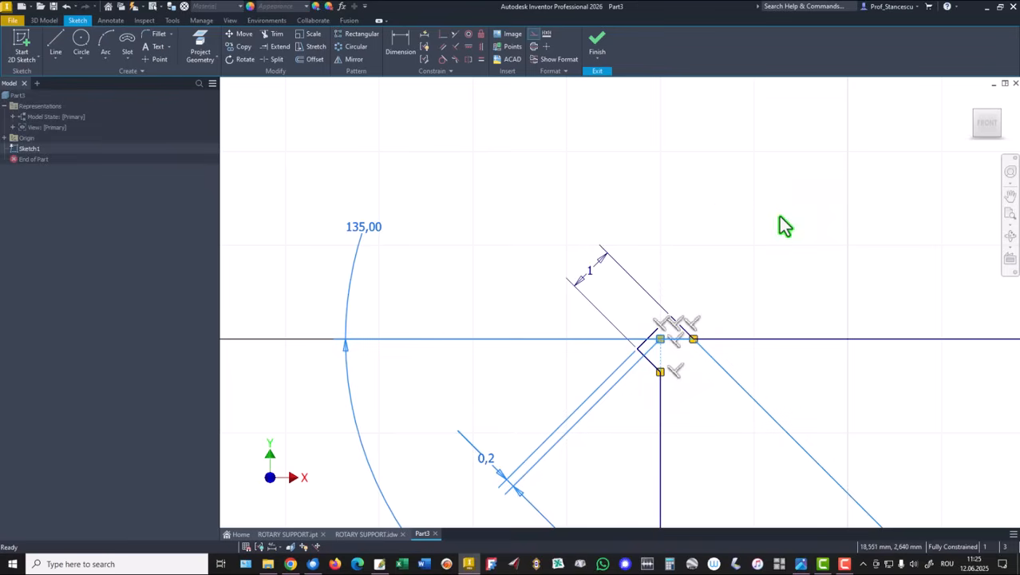
click(778, 216)
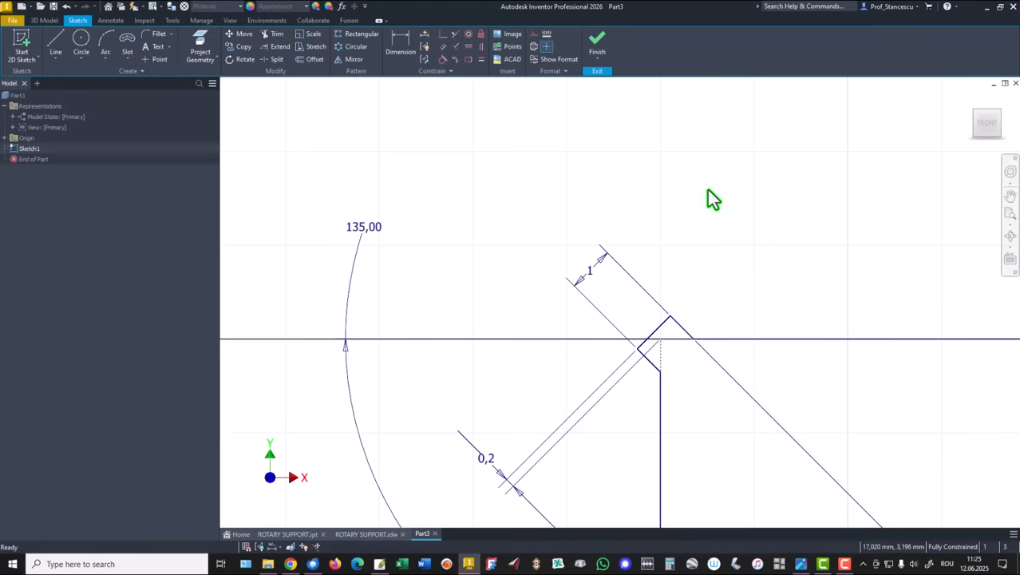
Delete the 135° angle dimension at the undercut
key(Home)
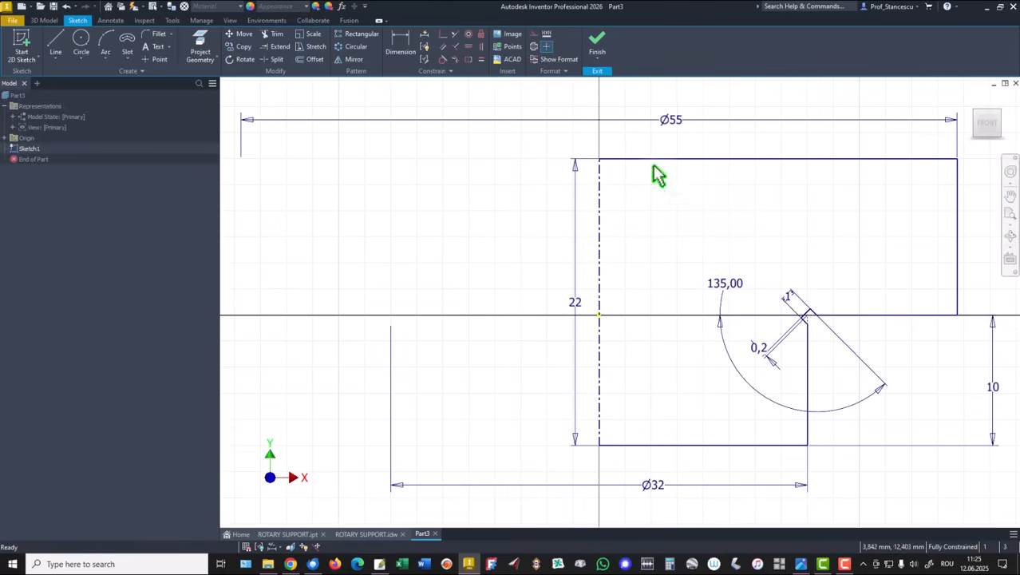
mouse_move(716, 345)
mouse_down()
mouse_move(783, 408)
mouse_move(773, 404)
mouse_up()
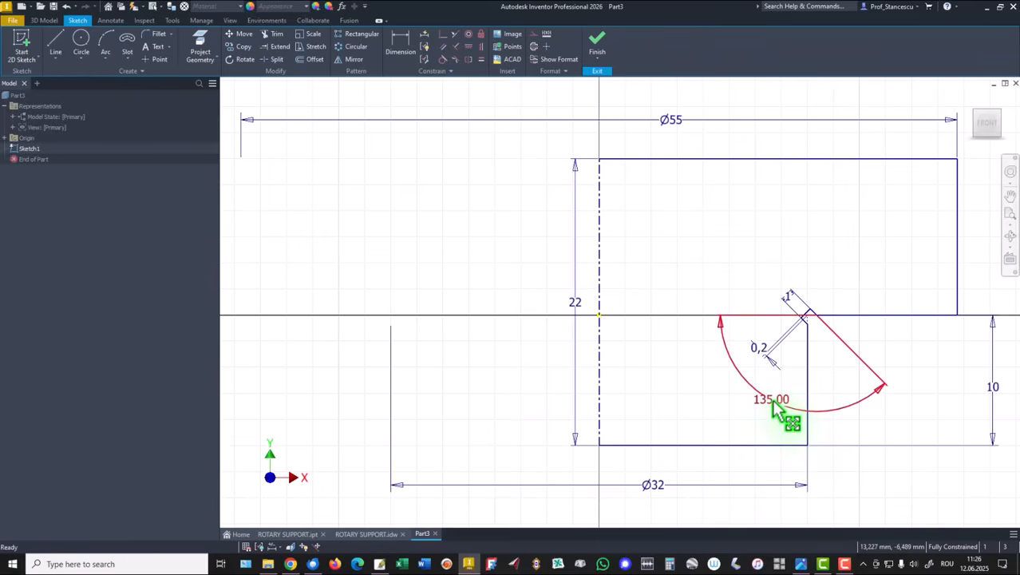
key(Delete)
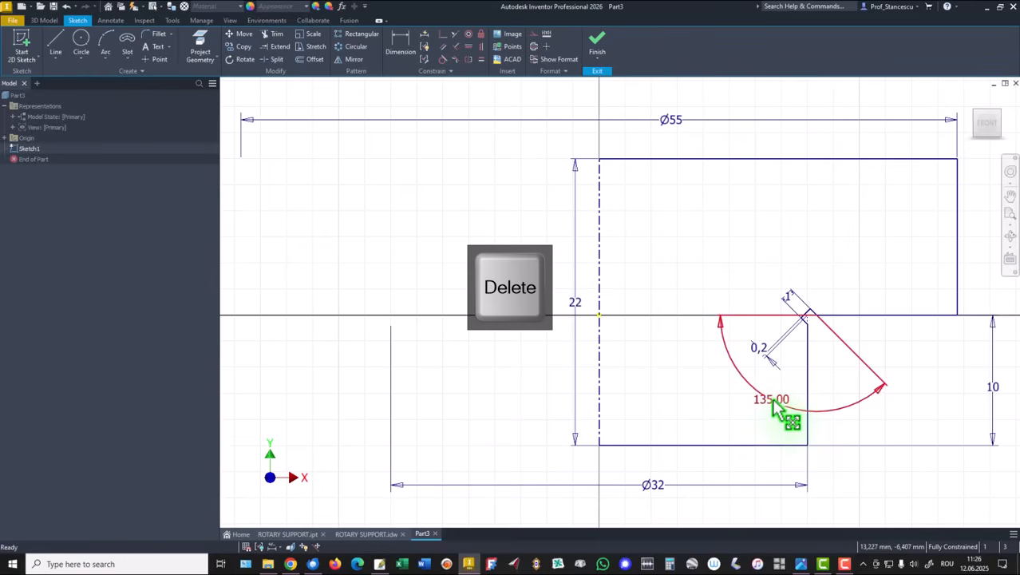
Re-add a 45° angle dimension between the undercut's upper edge and the horizontal step edge, then finish the sketch
click(403, 40)
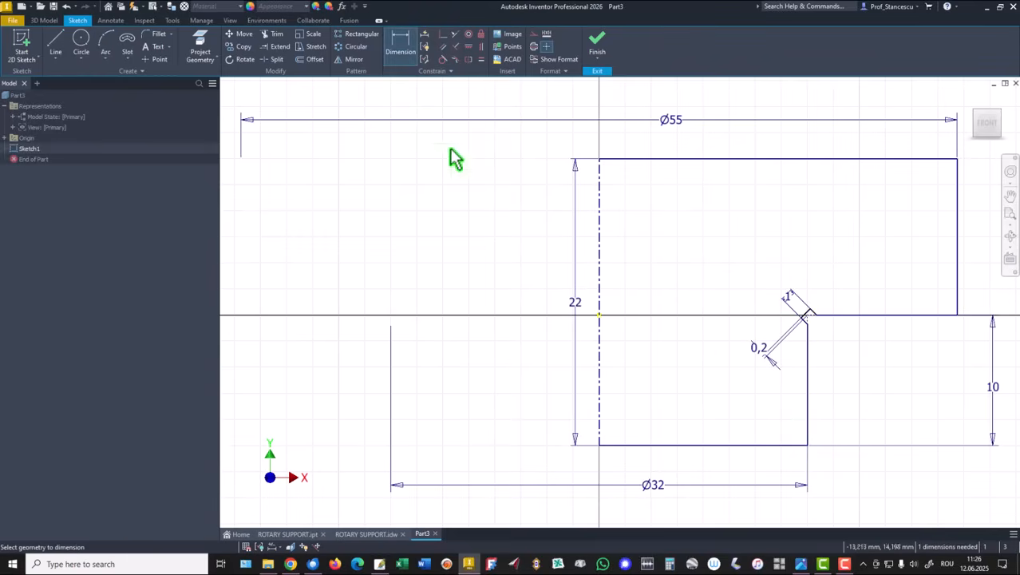
scroll(802, 301, up, 5)
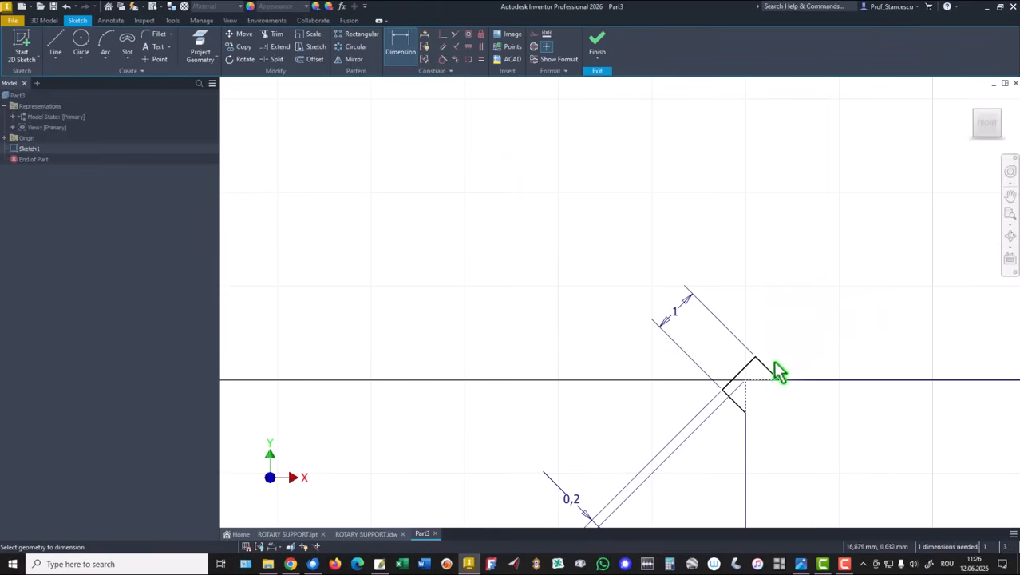
click(771, 372)
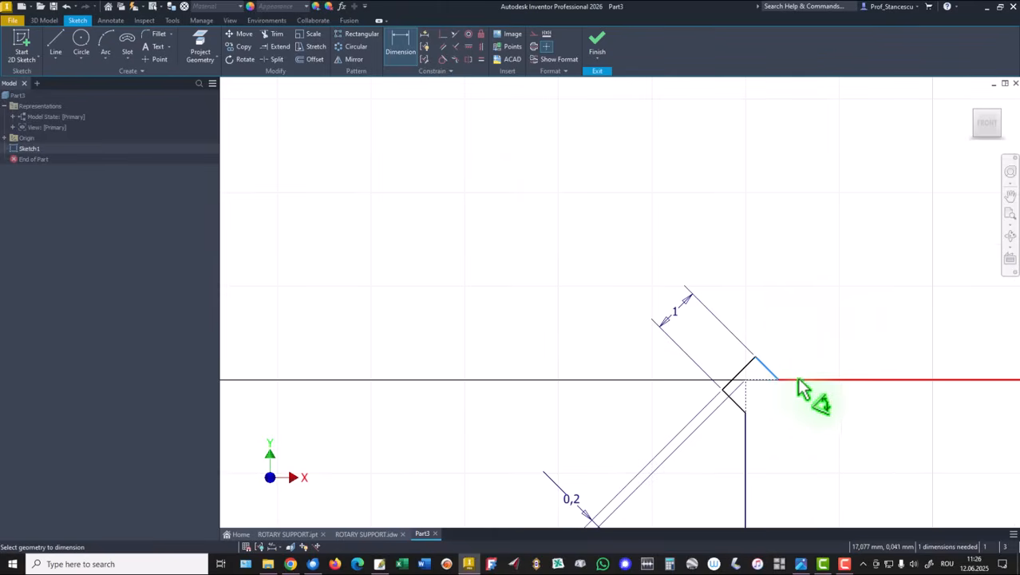
click(796, 380)
click(490, 275)
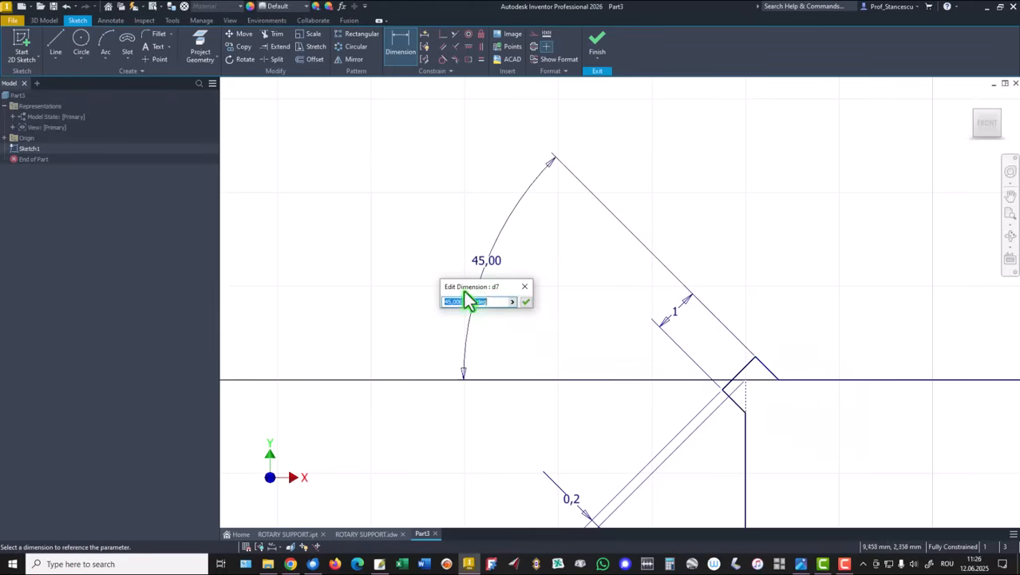
click(526, 301)
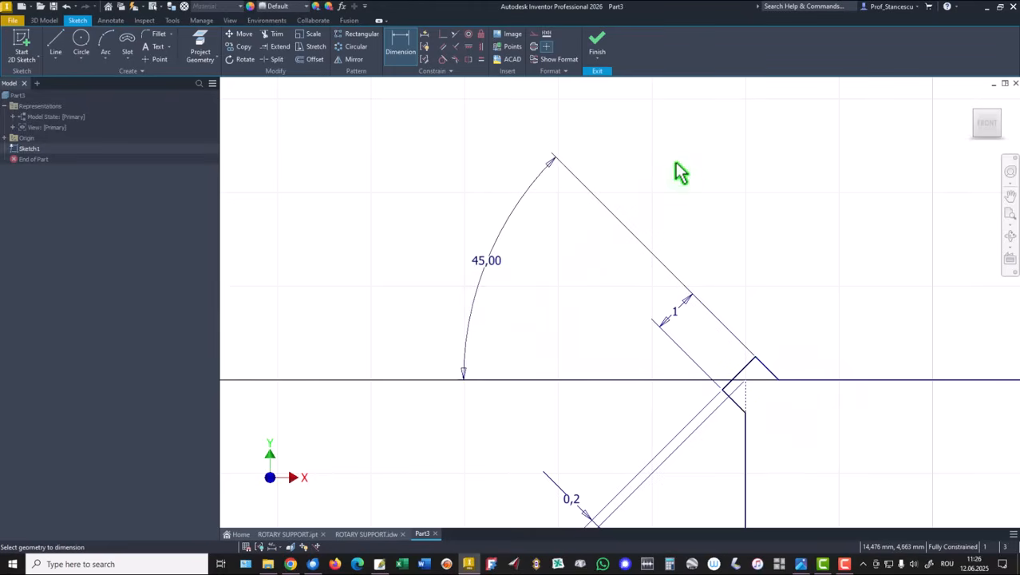
key(Home)
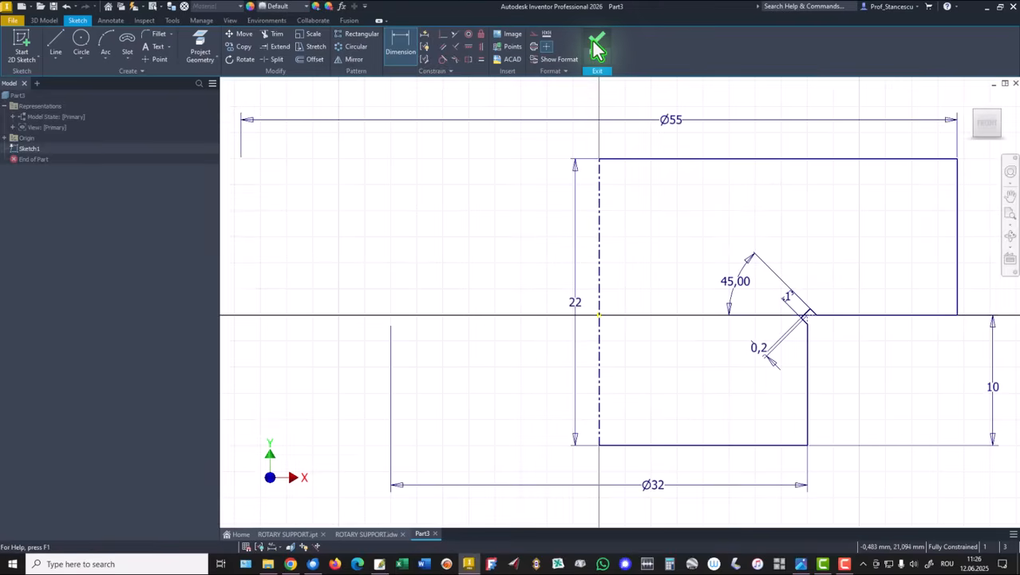
click(597, 48)
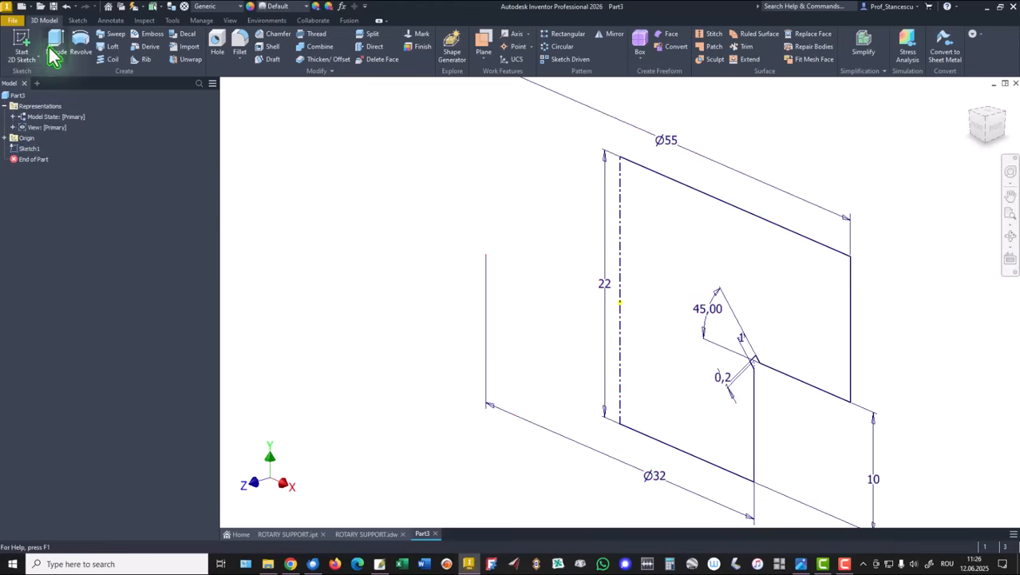
Revolve the stepped profile a full 360 degrees about the sketch's axis to create the base solid
click(82, 46)
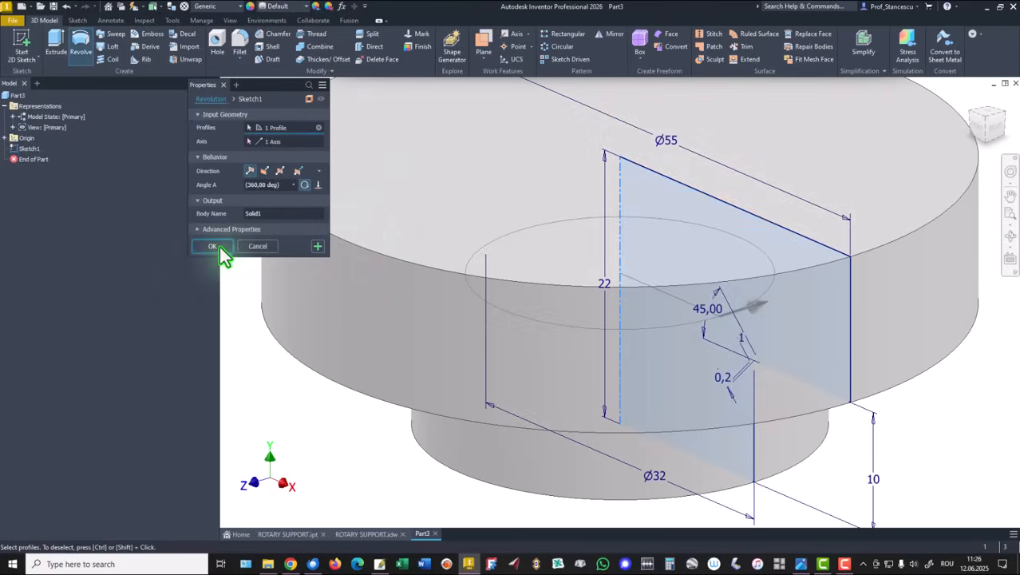
click(211, 248)
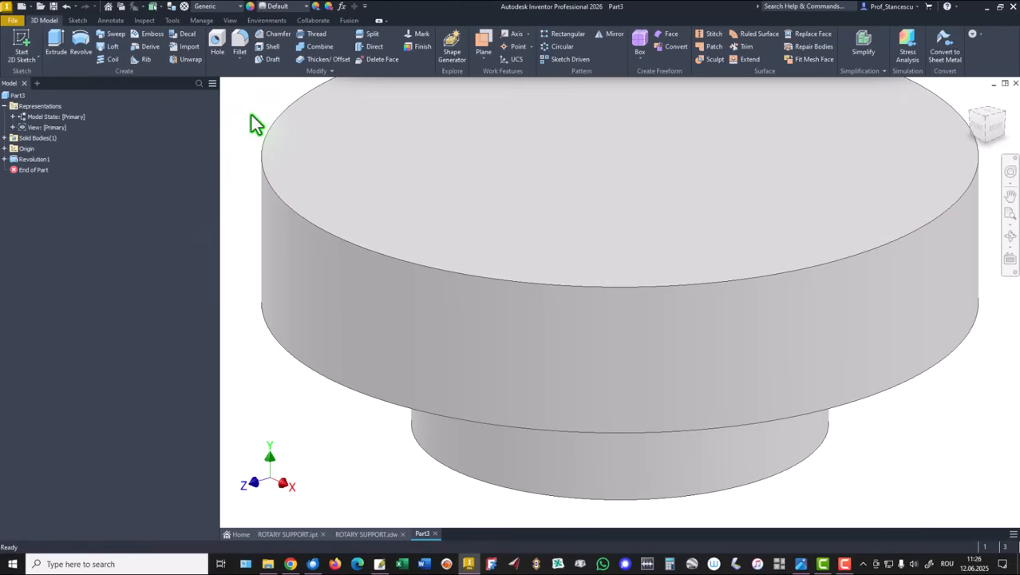
key(F6)
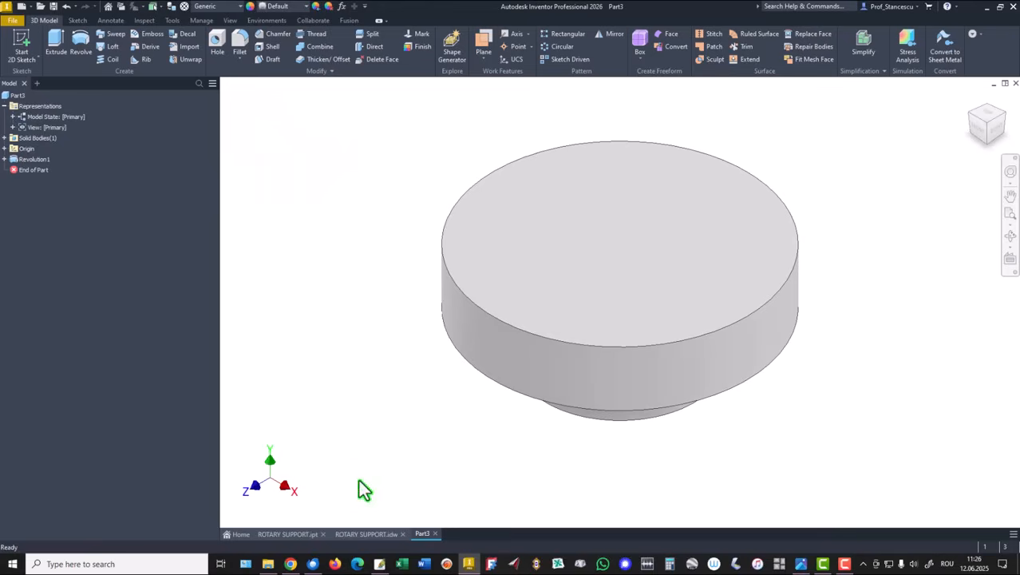
Chamfer the bottom edge of the smaller cylinder with a 0,5 mm distance, as specified on the drawing
click(366, 533)
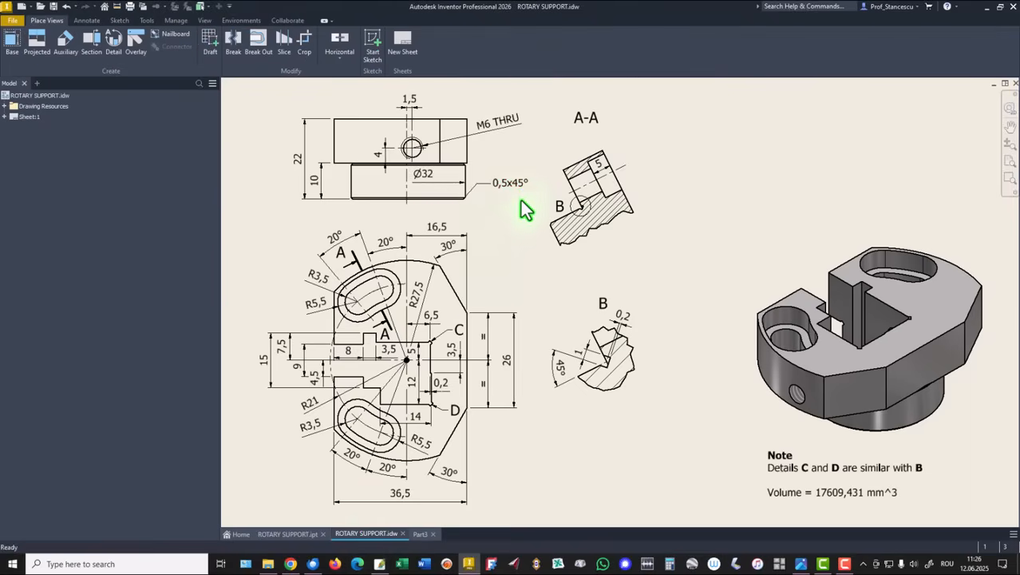
click(420, 534)
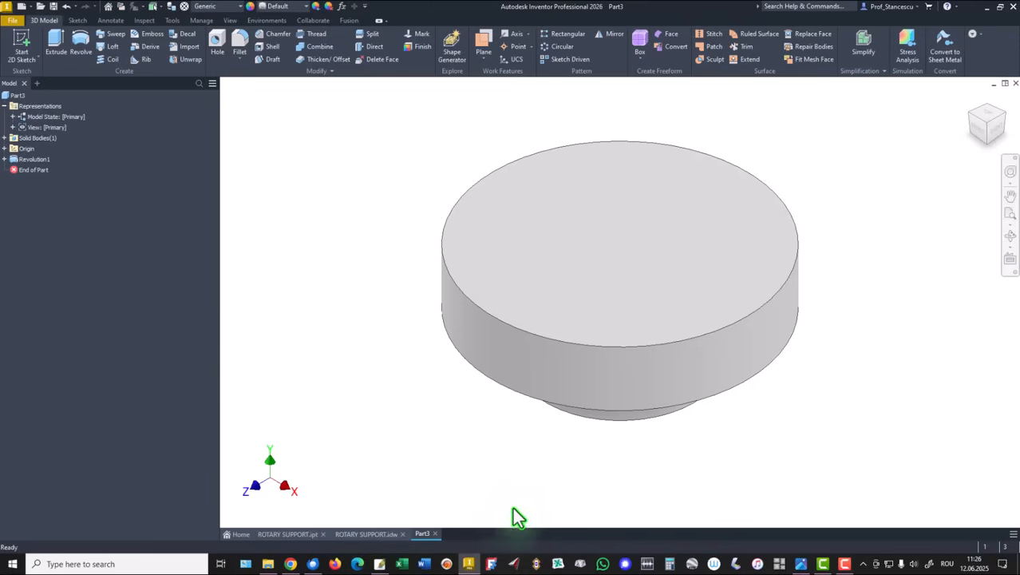
click(616, 418)
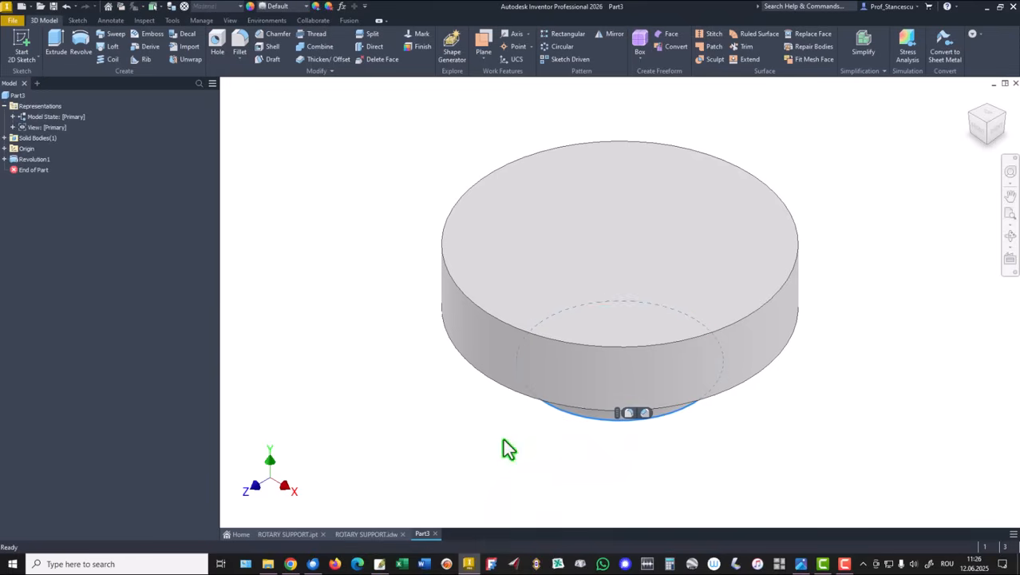
click(645, 413)
text(0)
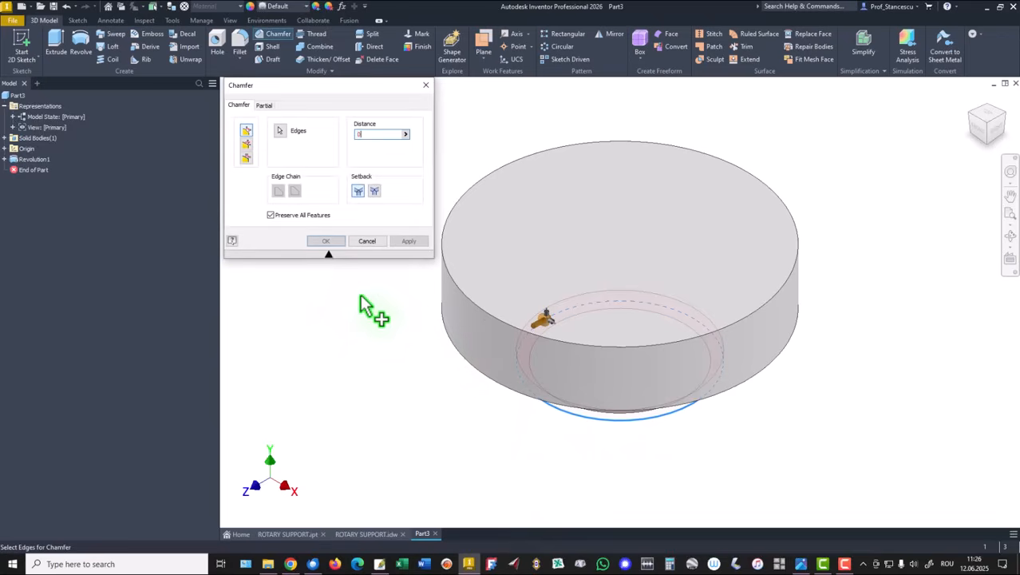
text(,5)
key(Return)
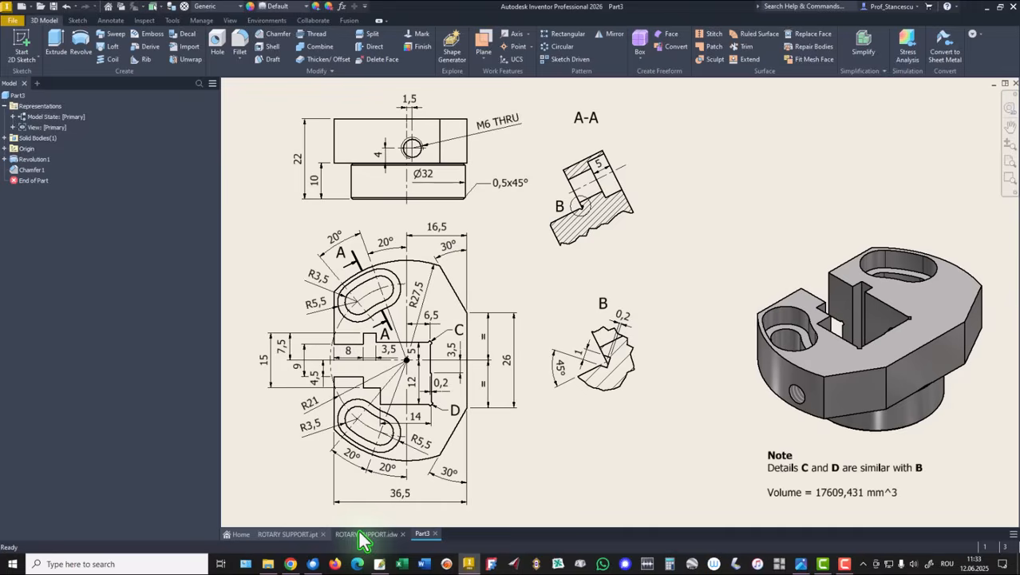
Examine the drawing's top view around the 26 mm flat and its angled corner edges
click(359, 532)
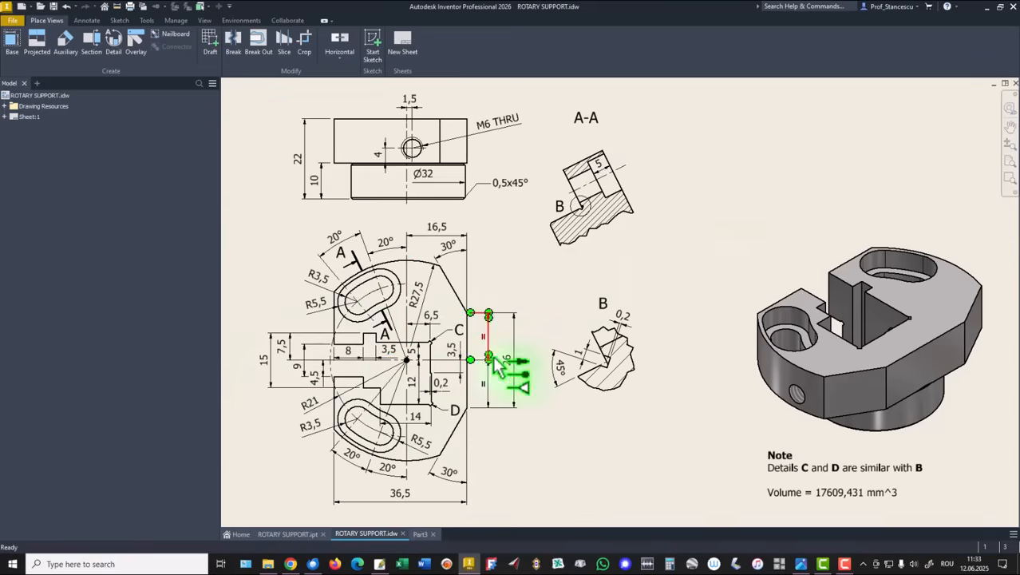
scroll(423, 383, up, 3)
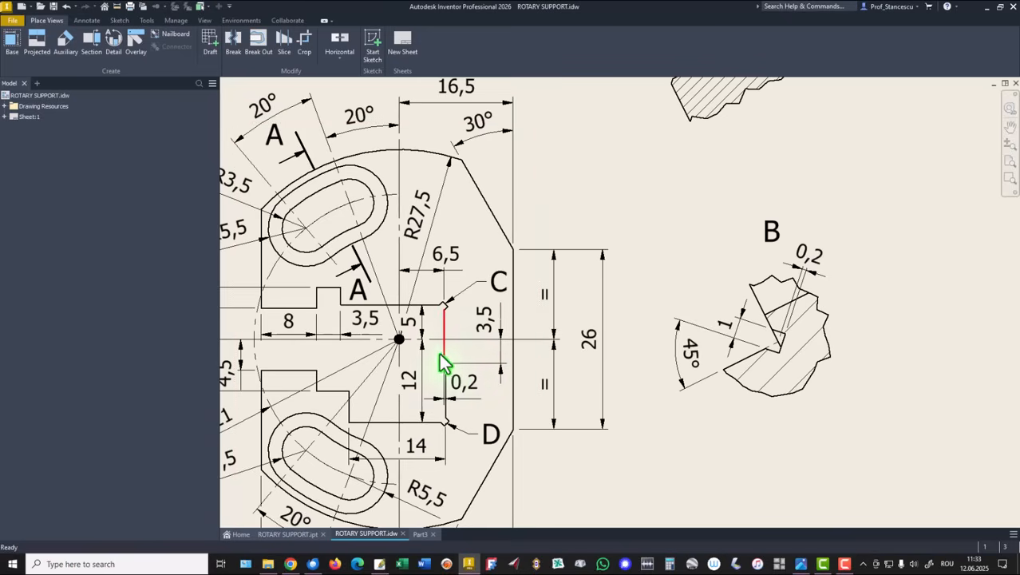
scroll(485, 373, down, 2)
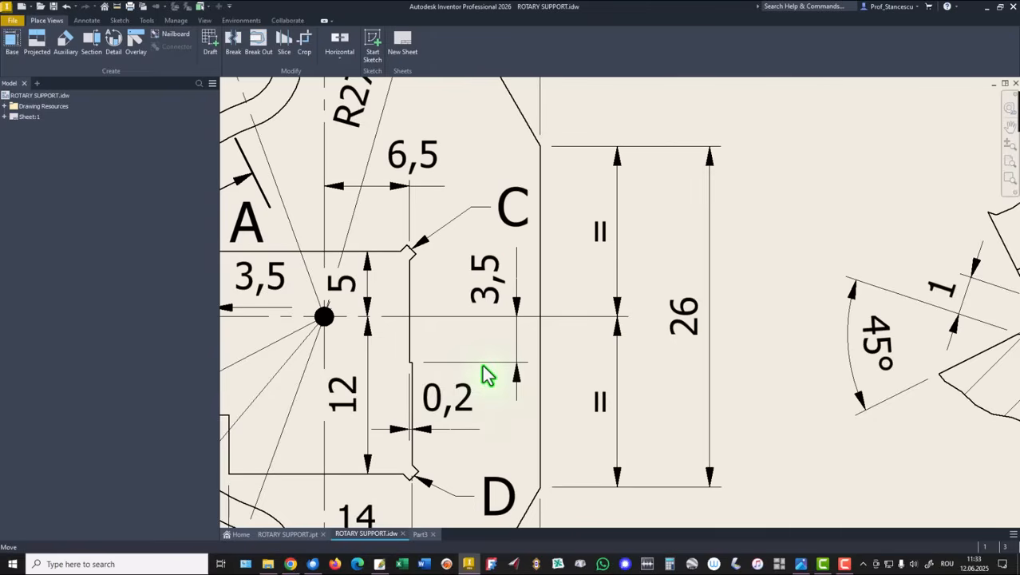
scroll(485, 373, up, 5)
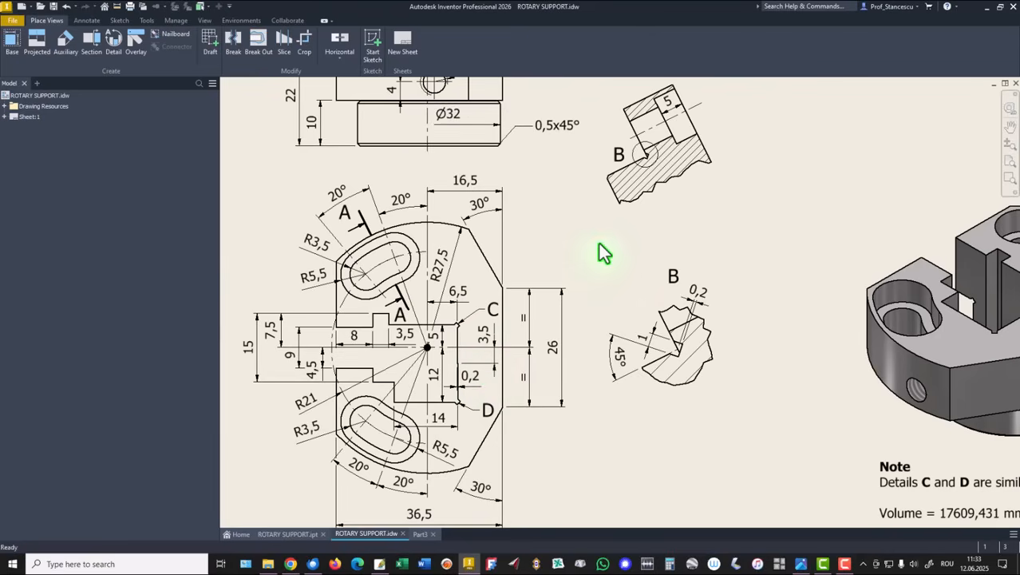
key(Home)
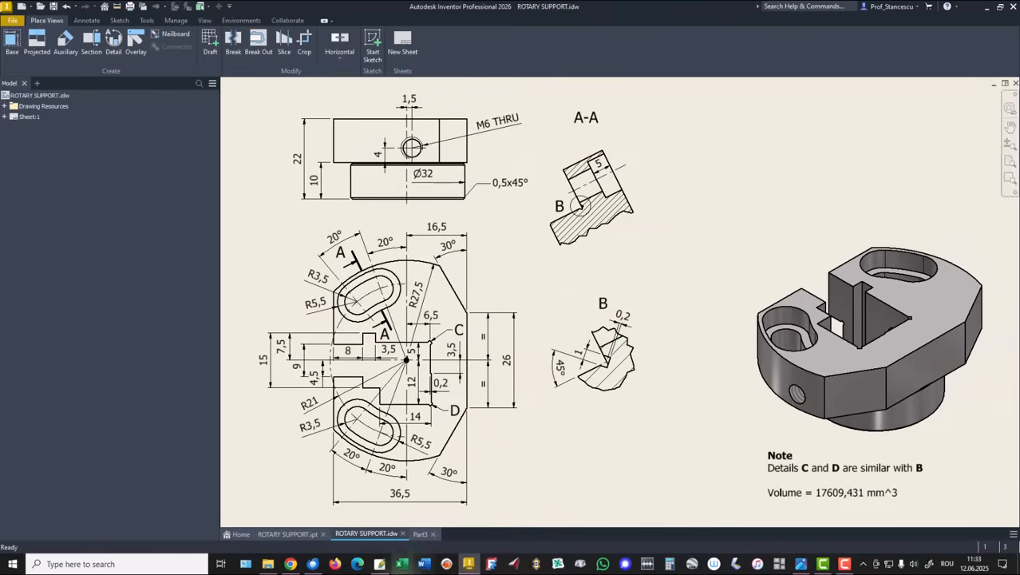
click(418, 533)
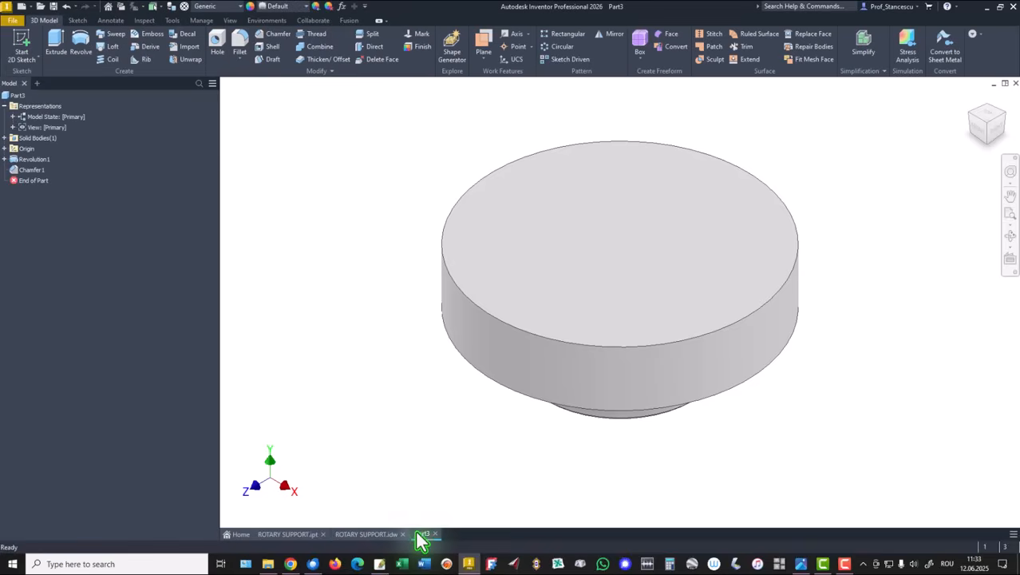
Start a new sketch on the top face of the large cylinder and project its outer circular edge
click(565, 240)
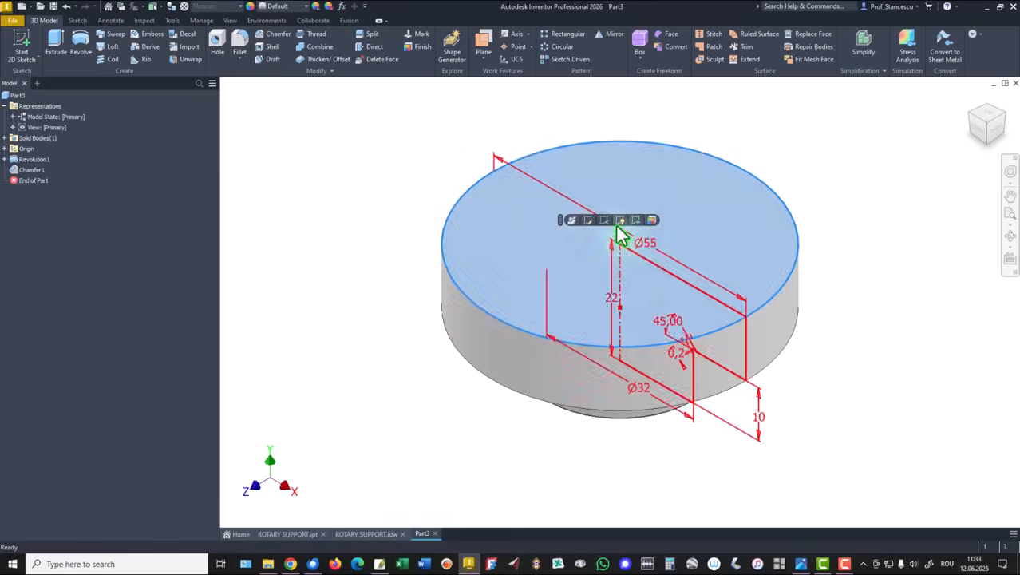
click(636, 221)
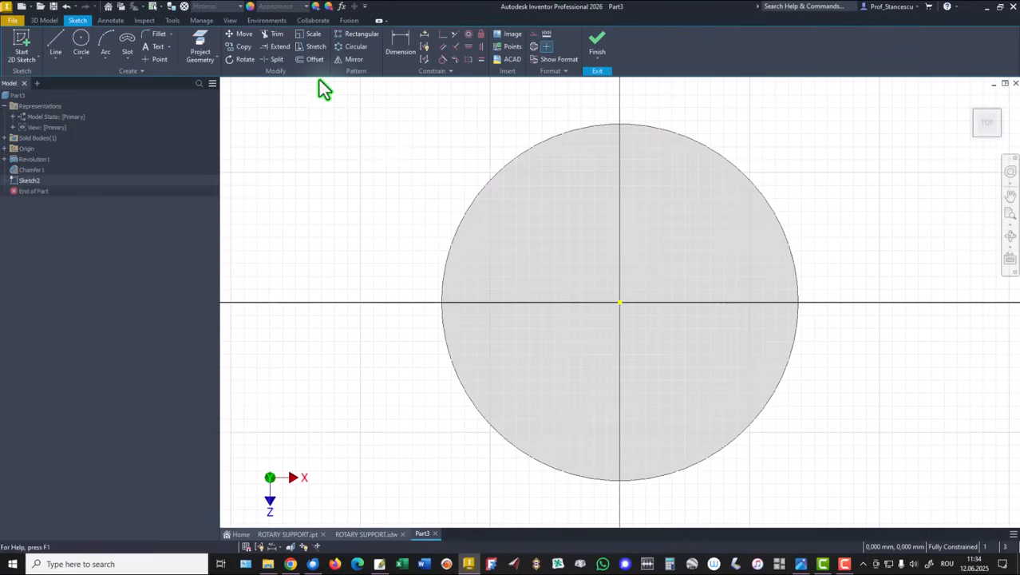
click(200, 48)
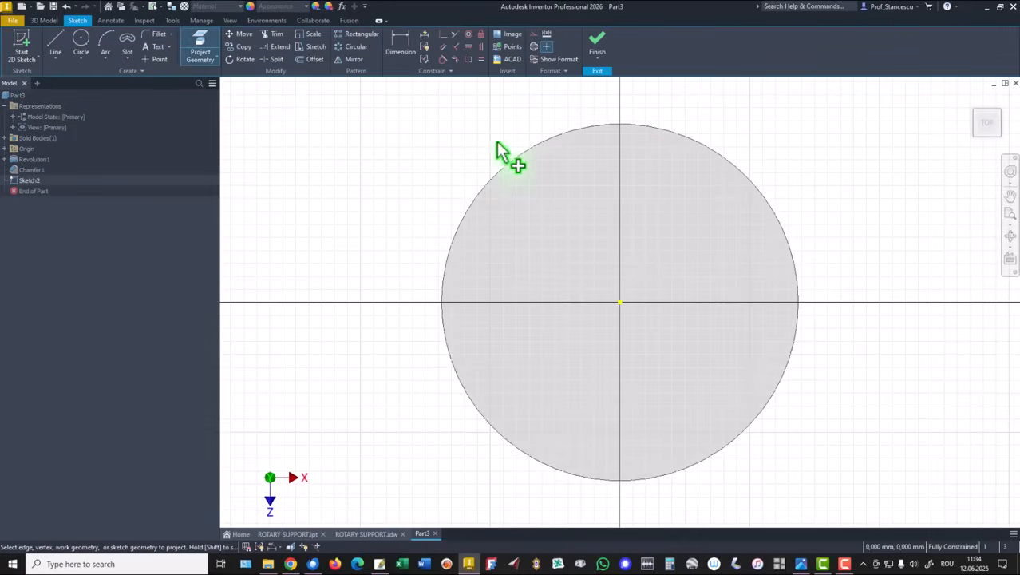
click(519, 169)
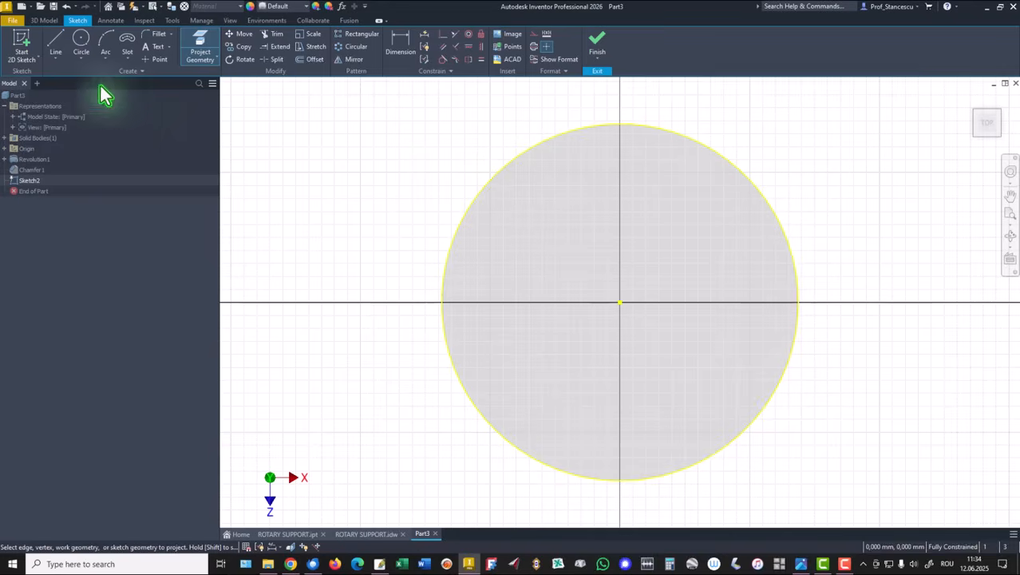
Sketch a three-segment open polyline across the circle's right side: slanted, vertical about 24 mm, then slanted
click(56, 42)
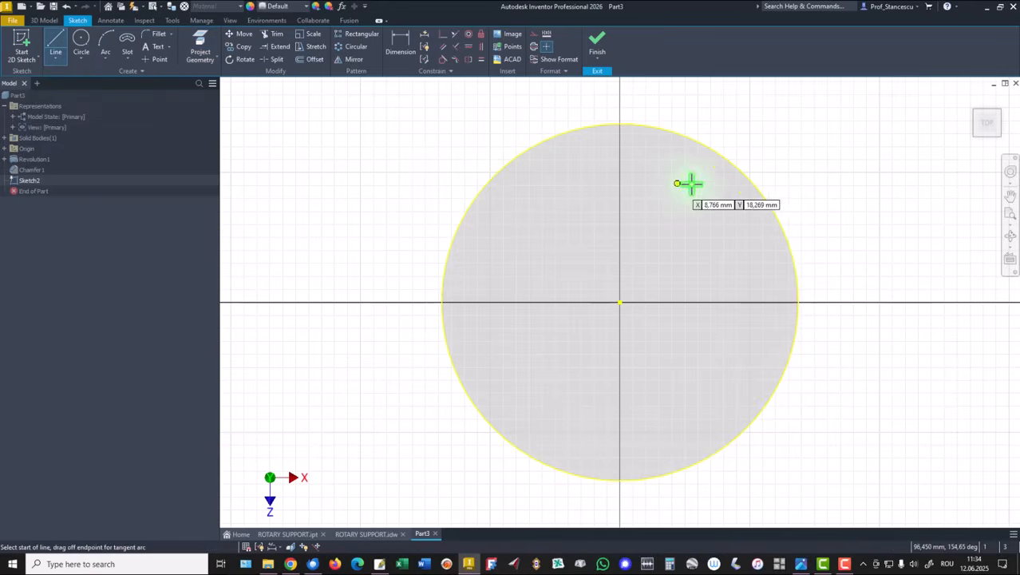
click(704, 146)
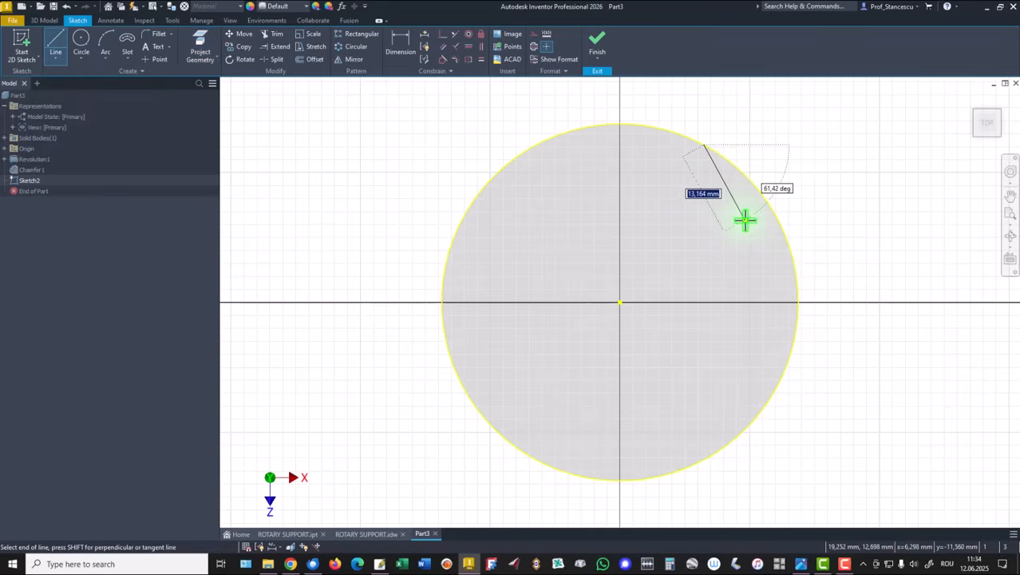
click(745, 379)
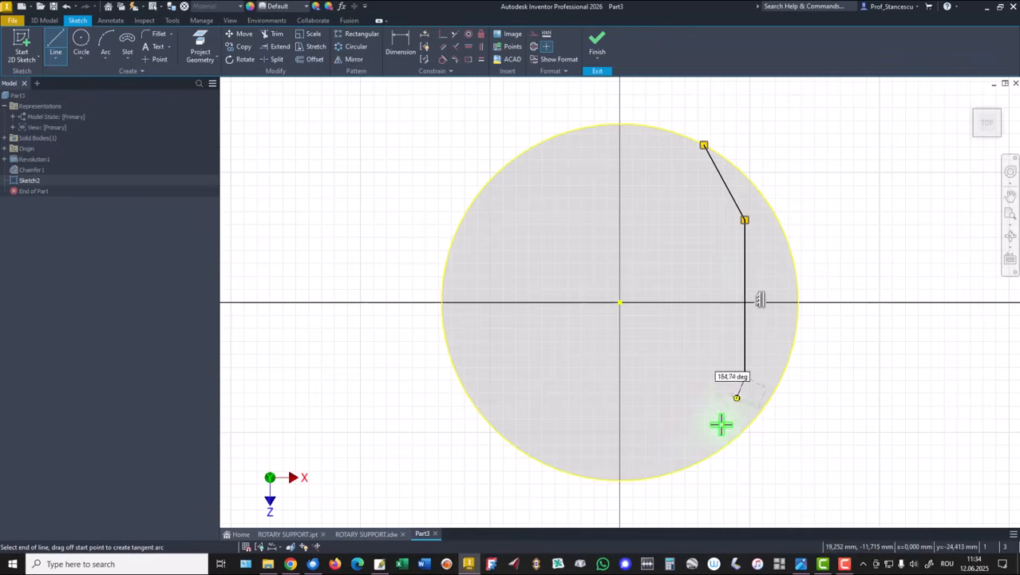
double_click(689, 467)
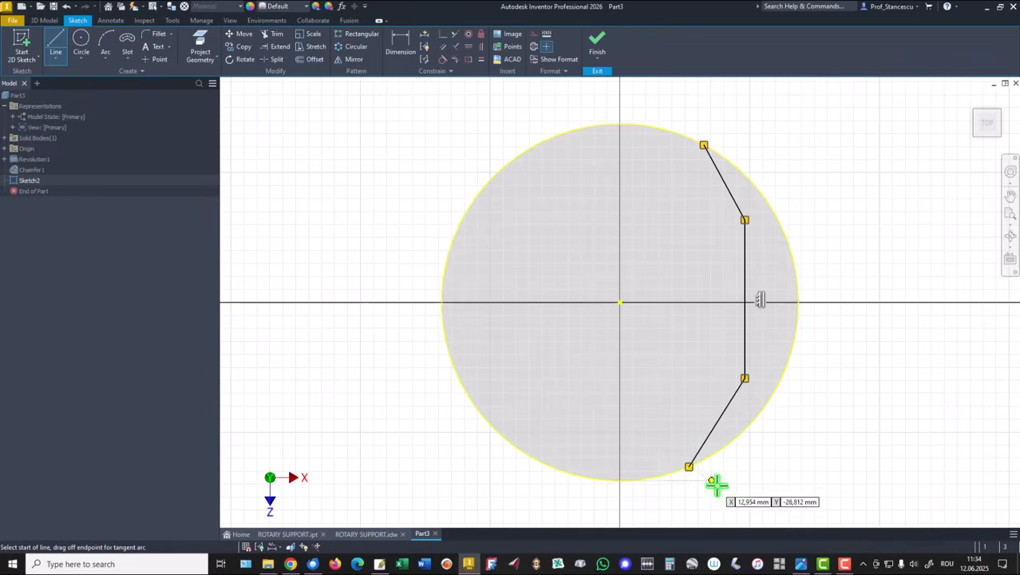
Make the two slanted segments equal and align the vertical segment's midpoint horizontally with the circle centre
click(480, 59)
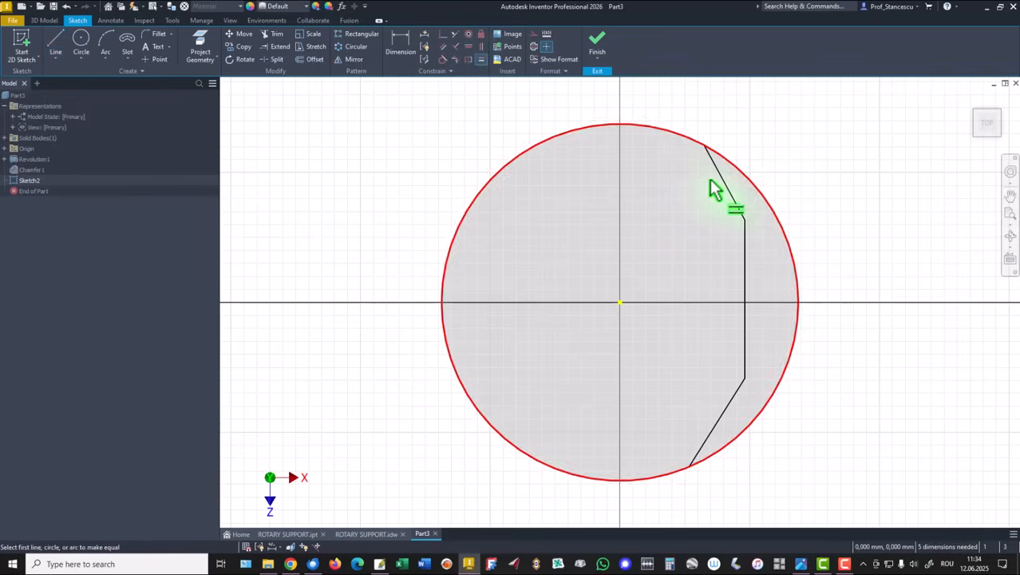
click(729, 190)
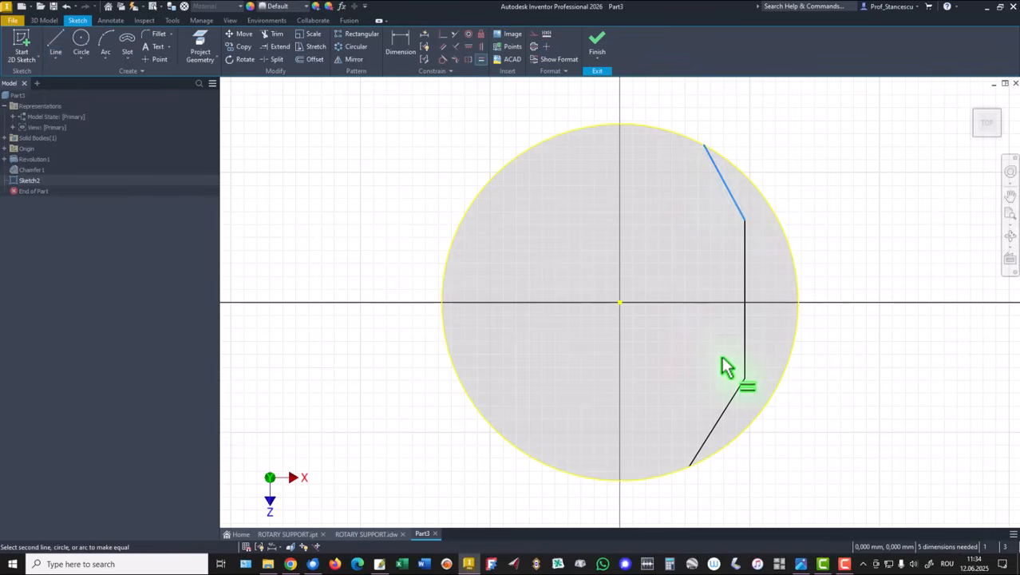
click(726, 404)
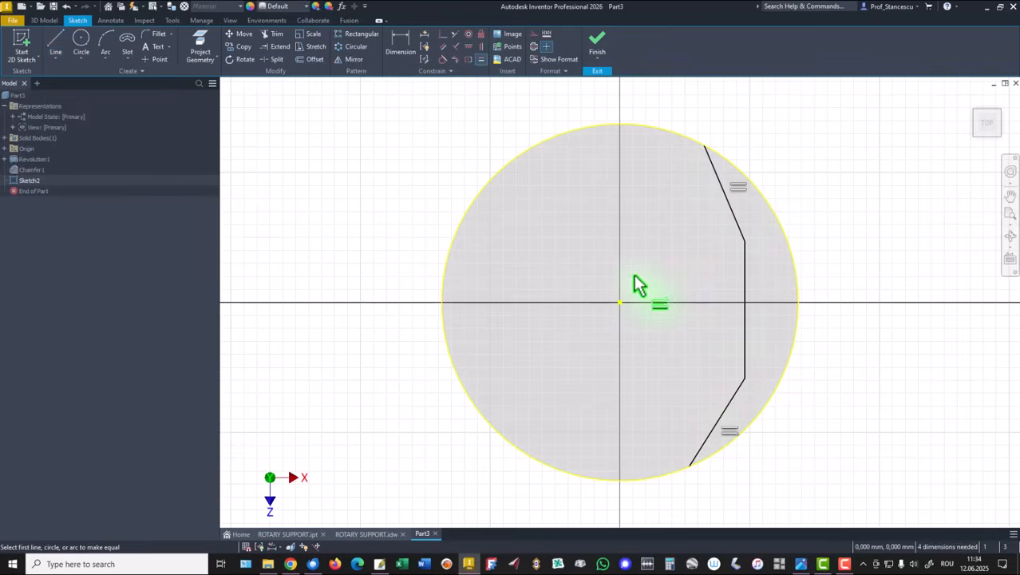
click(468, 46)
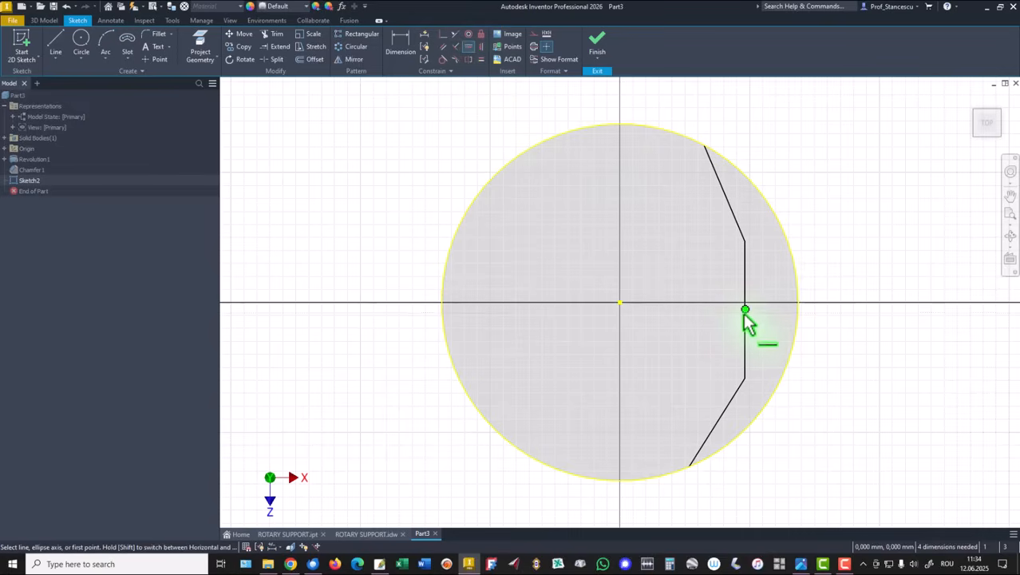
click(744, 310)
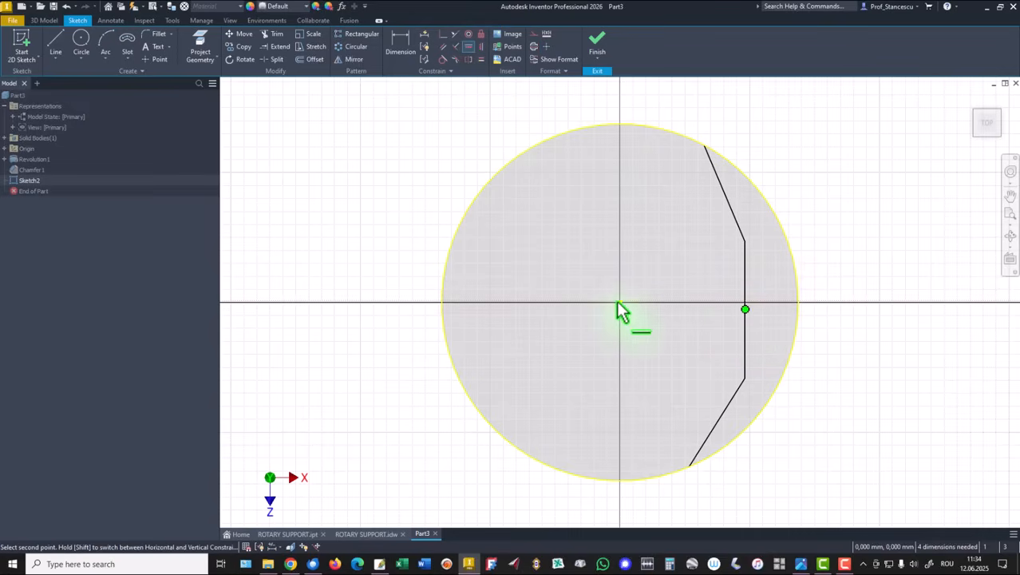
click(619, 302)
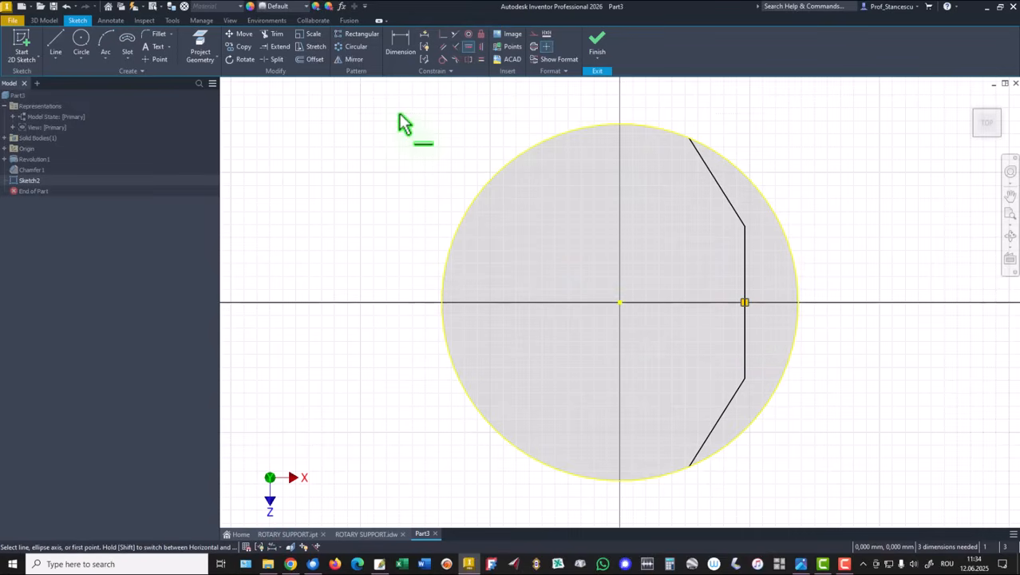
Dimension the vertical segment's length to 26 mm
click(400, 45)
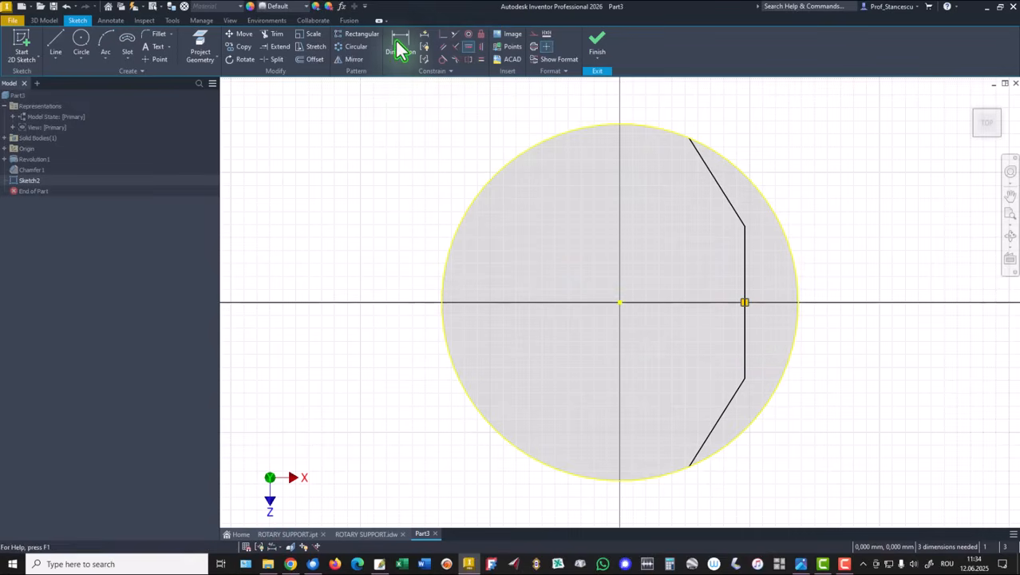
click(745, 266)
click(842, 273)
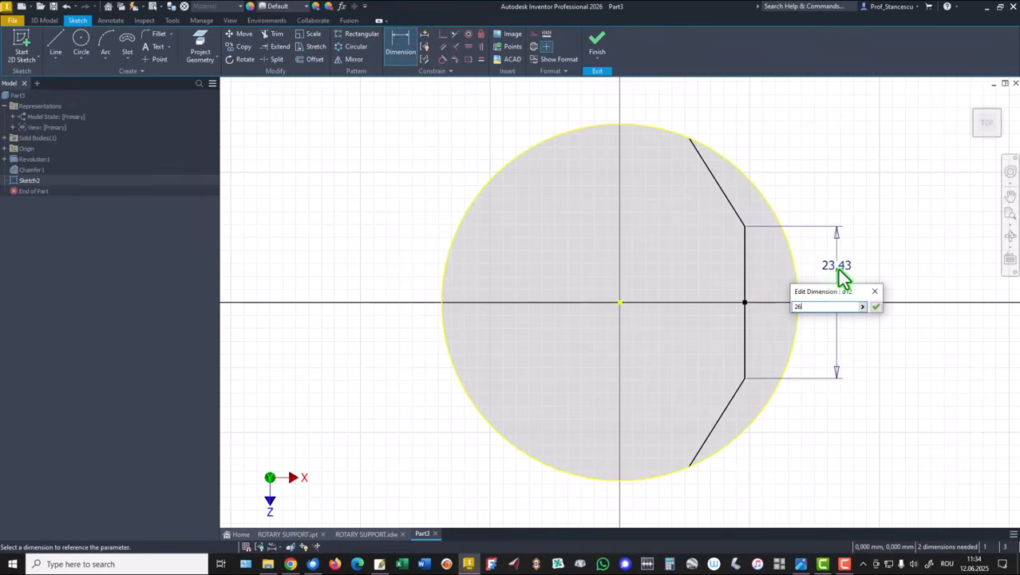
key(Return)
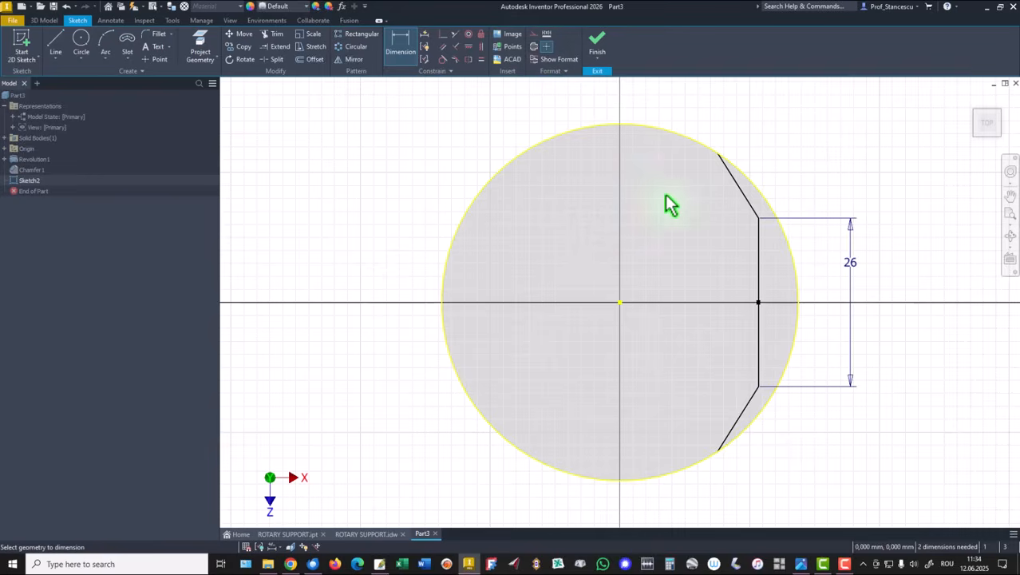
Dimension the angle between the upper slanted segment and the vertical segment to 30°
click(758, 239)
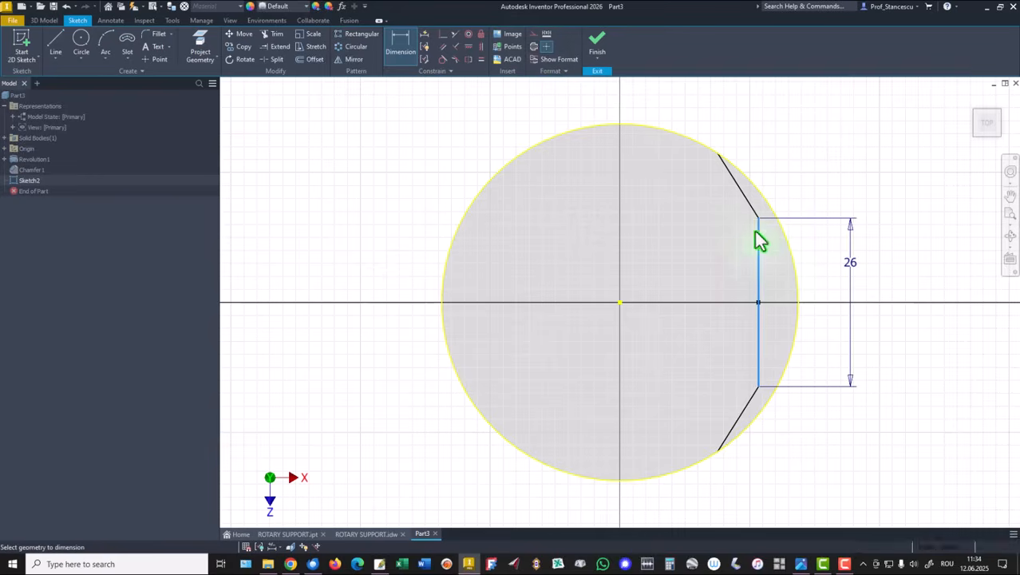
click(741, 188)
click(743, 132)
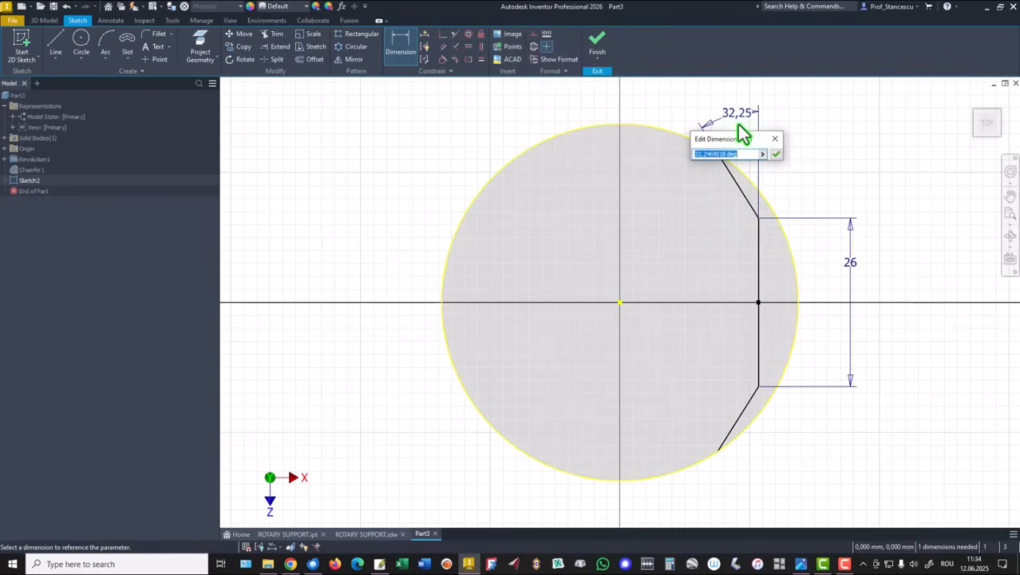
text(30)
key(Return)
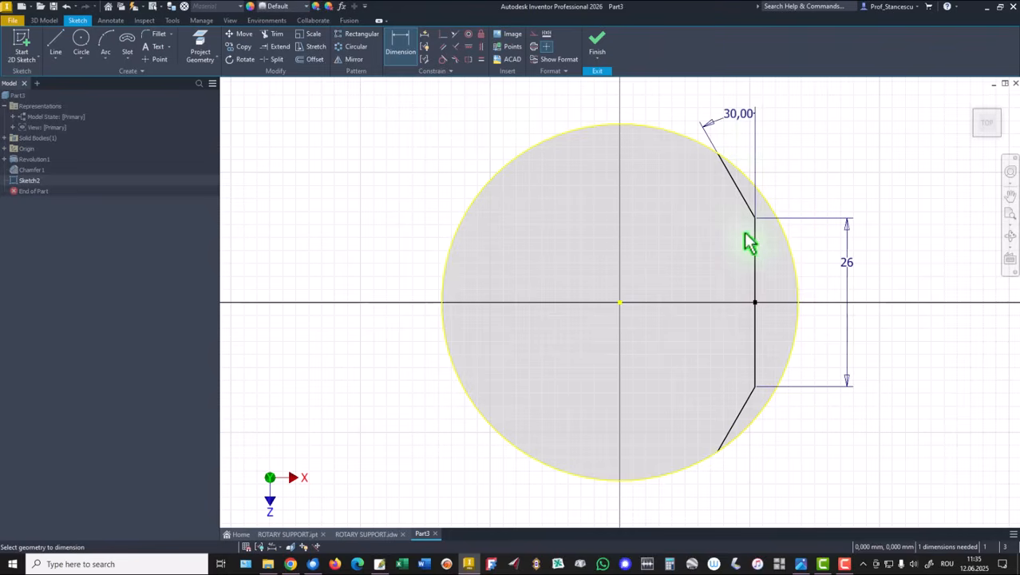
Dimension the horizontal distance from the circle centre to the vertical flat segment as 16.5 mm
click(755, 263)
click(621, 303)
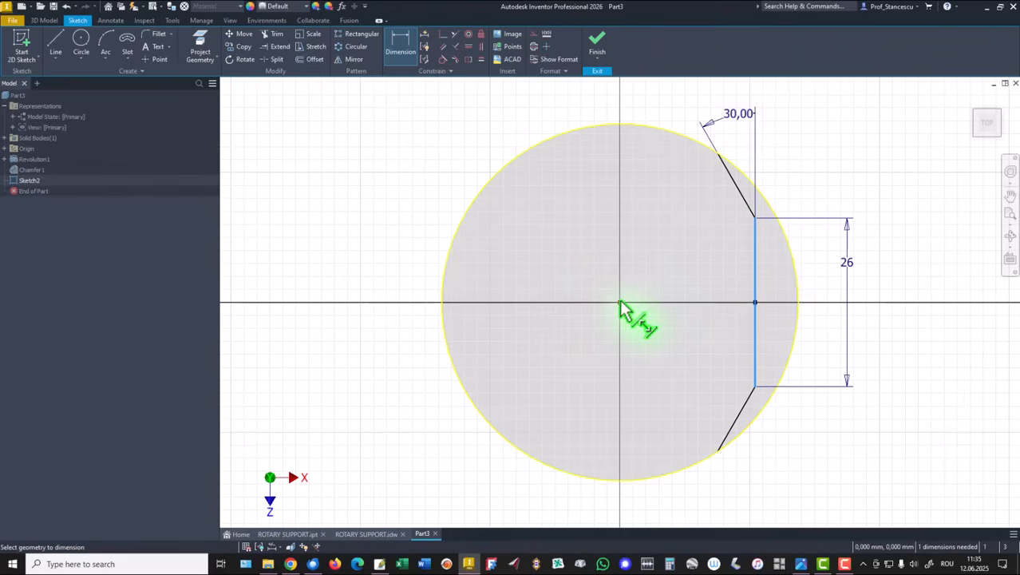
click(685, 105)
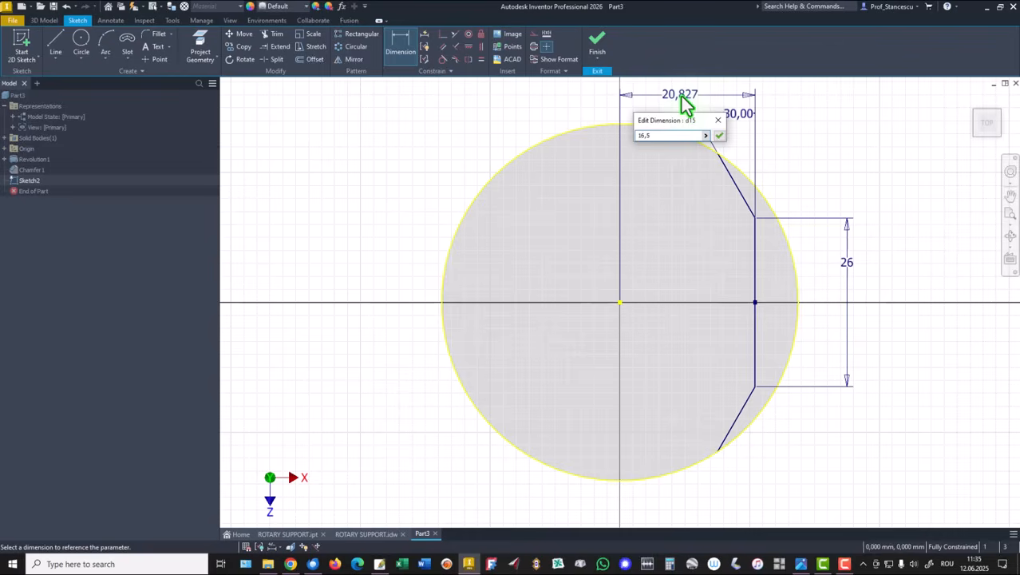
key(Return)
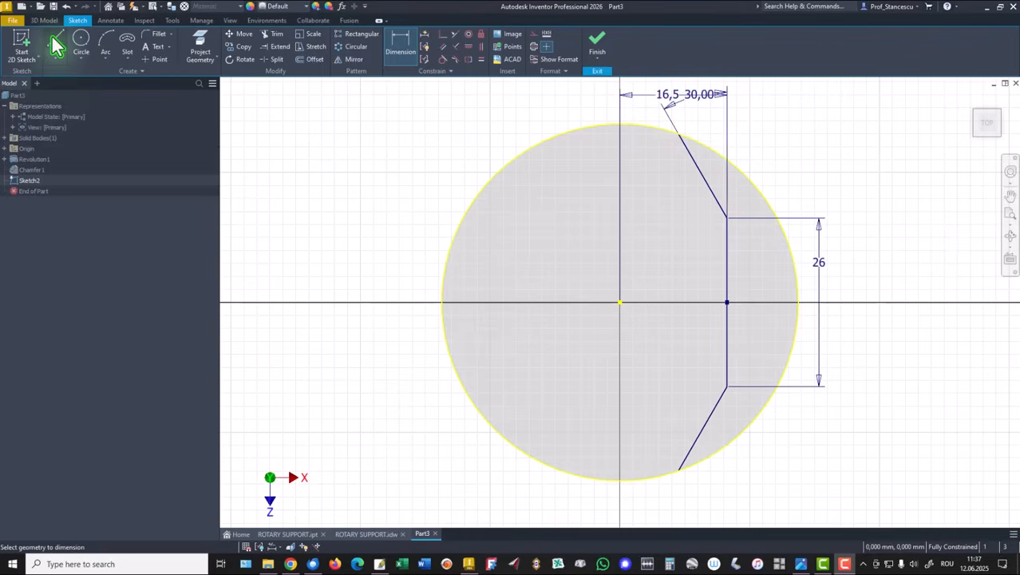
Sketch the upper part of a stepped line chain starting on the circle's upper-left edge, stepping right past the centre and downward
click(56, 45)
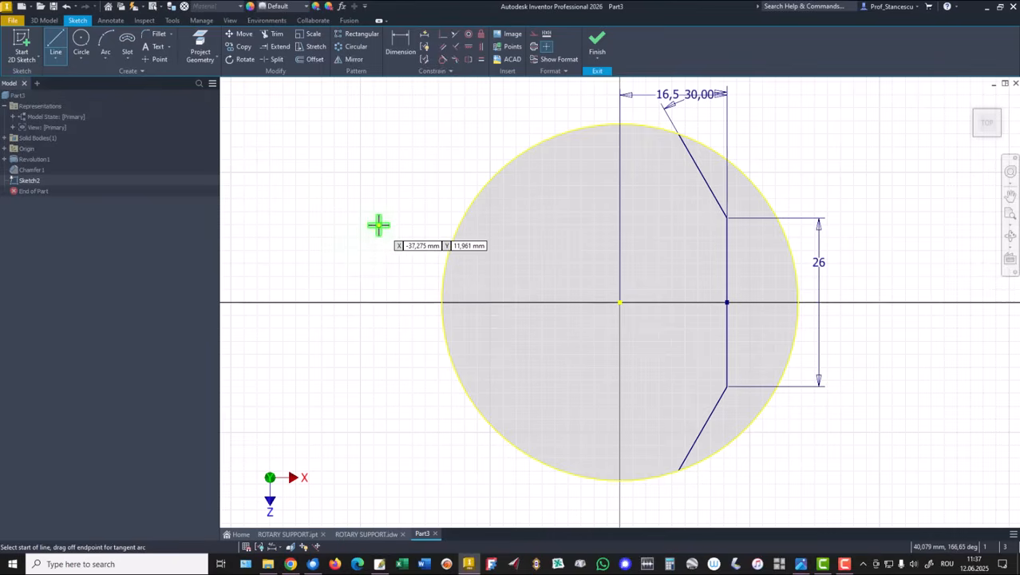
click(496, 176)
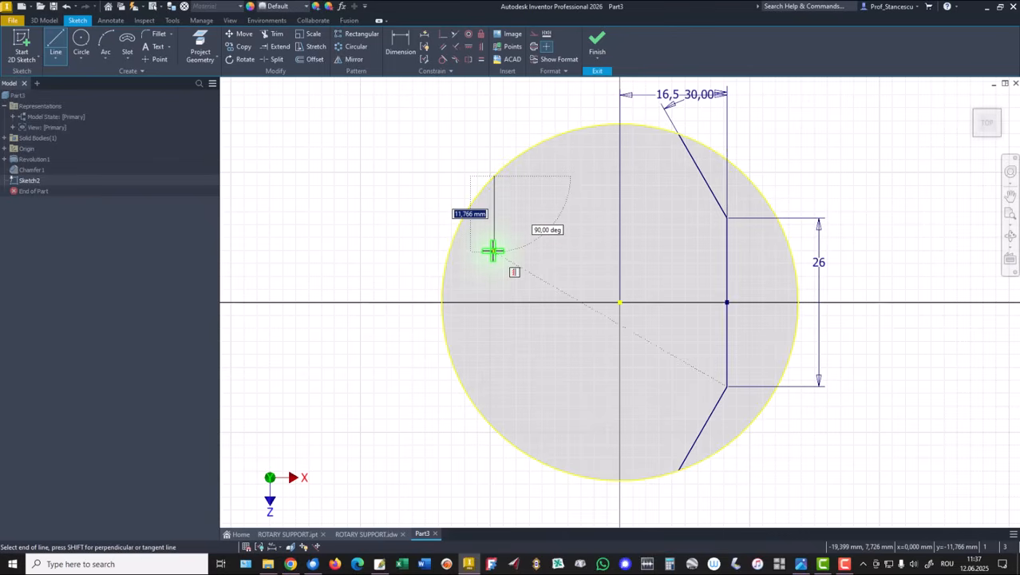
click(494, 261)
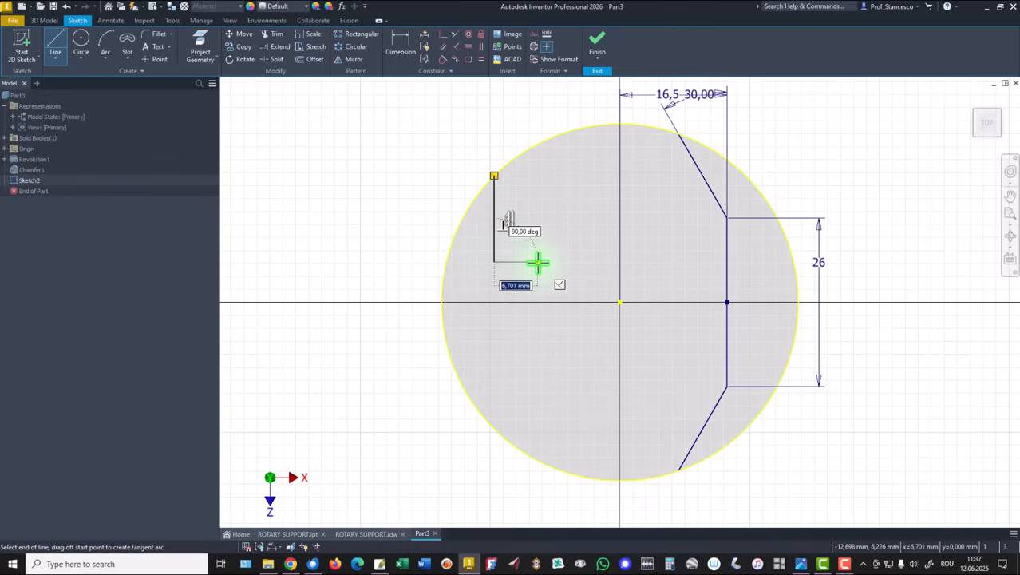
click(537, 262)
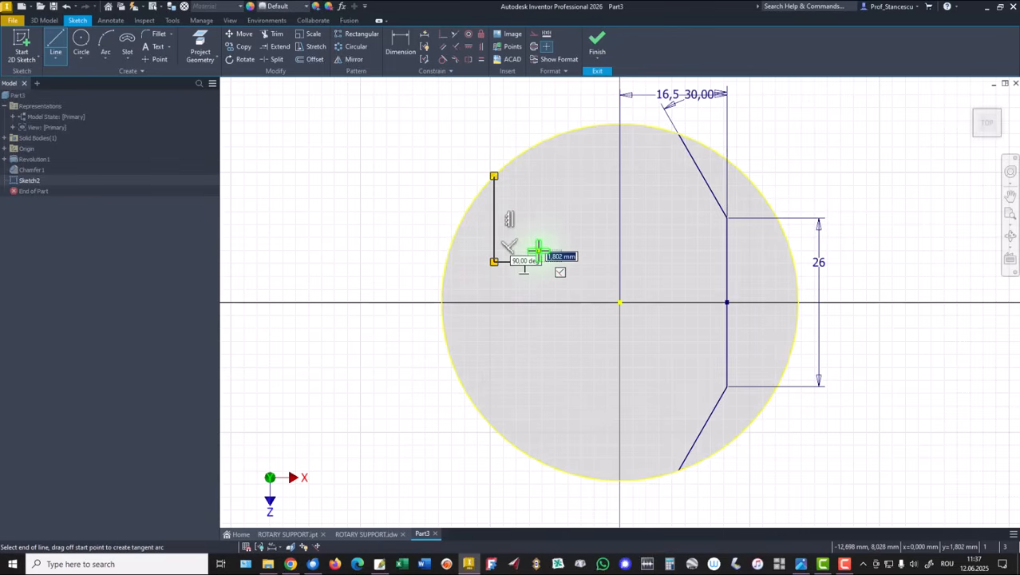
click(538, 250)
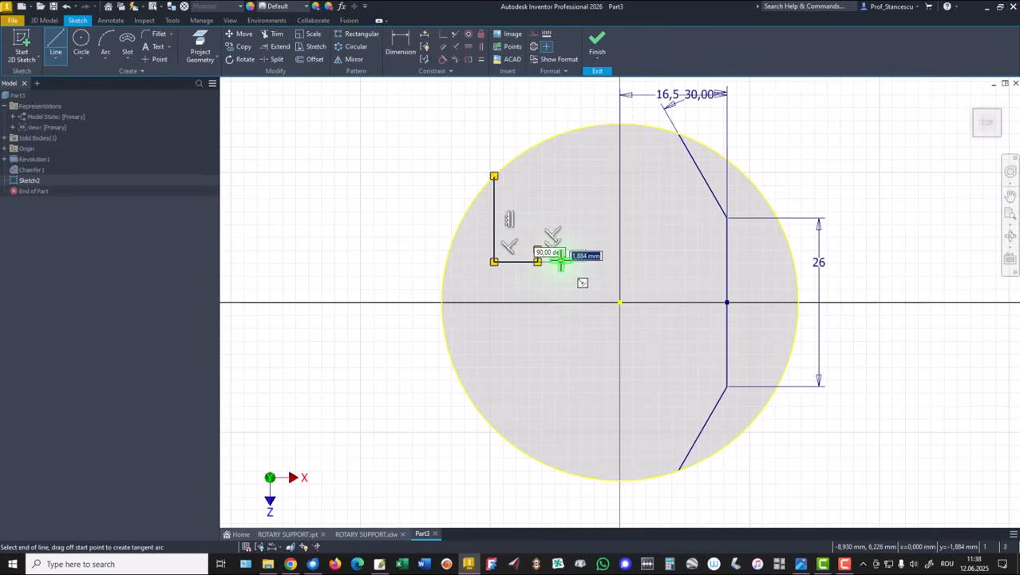
scroll(561, 260, up, 4)
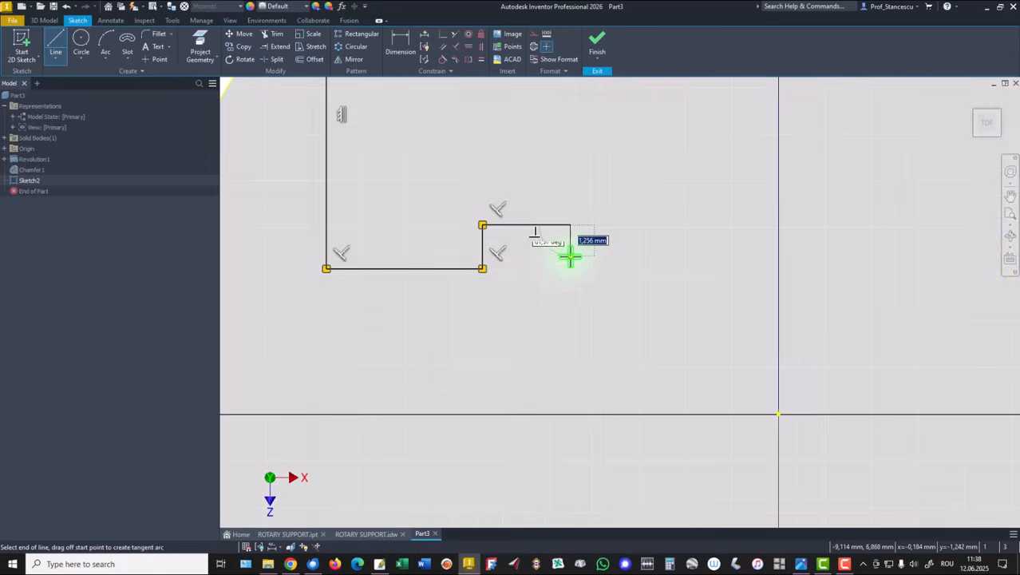
click(569, 255)
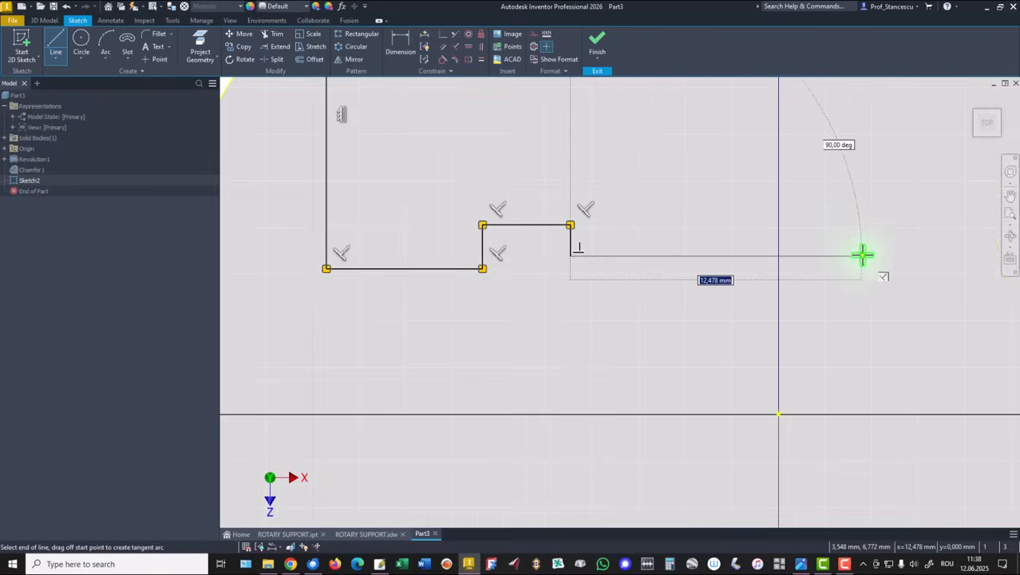
middle_drag(862, 255, 765, 253)
scroll(831, 252, down, 2)
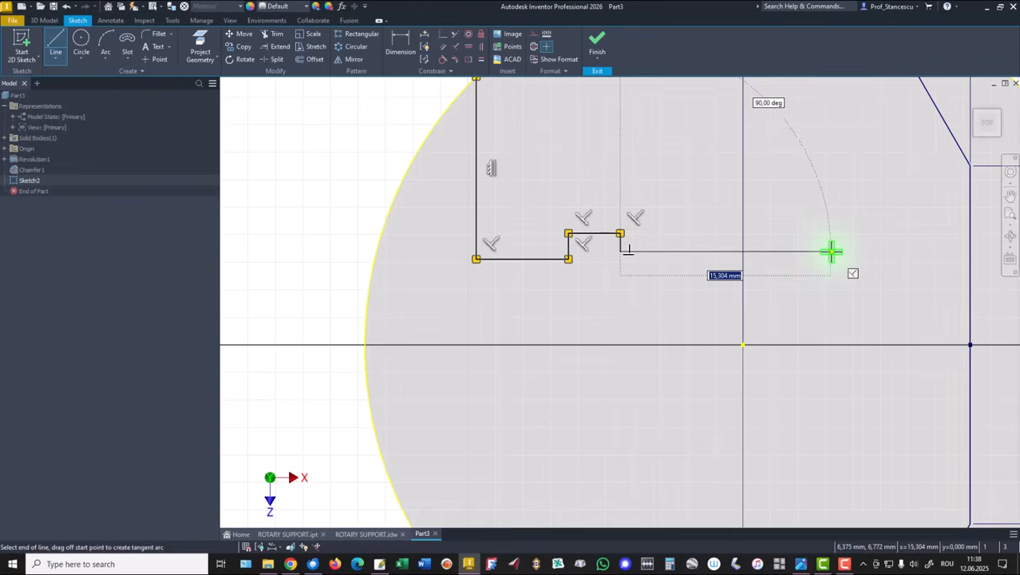
click(831, 252)
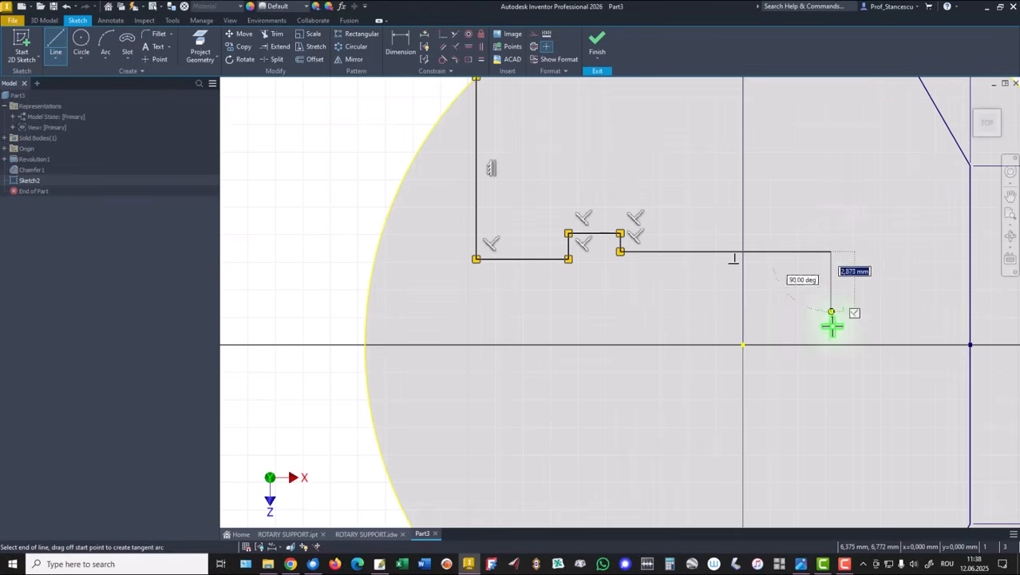
click(831, 386)
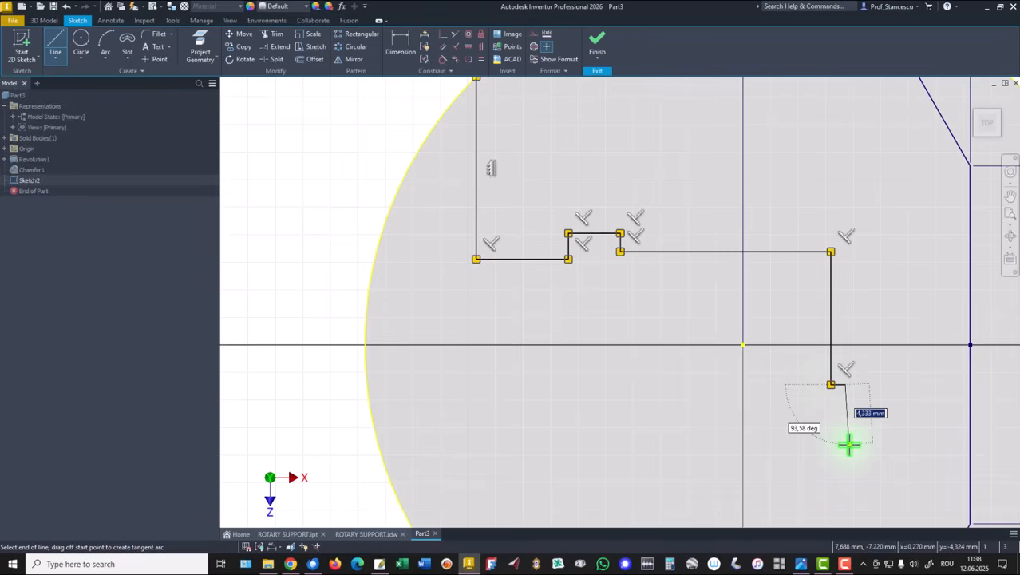
Continue the stepped line chain back leftward and down, ending on the circle's lower-left edge, then finish the Line tool
middle_drag(850, 444, 847, 358)
drag(846, 396, 846, 420)
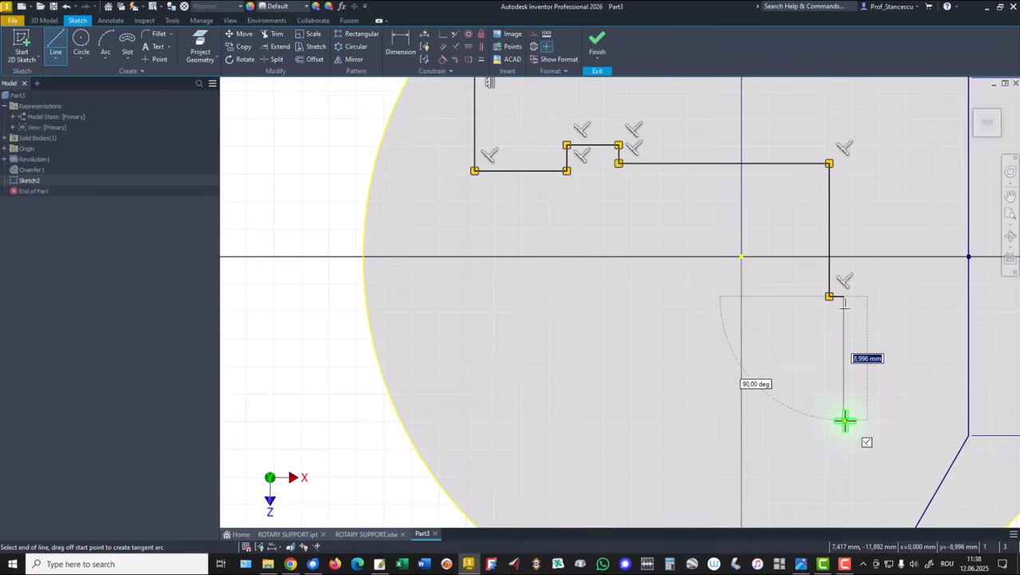
click(845, 420)
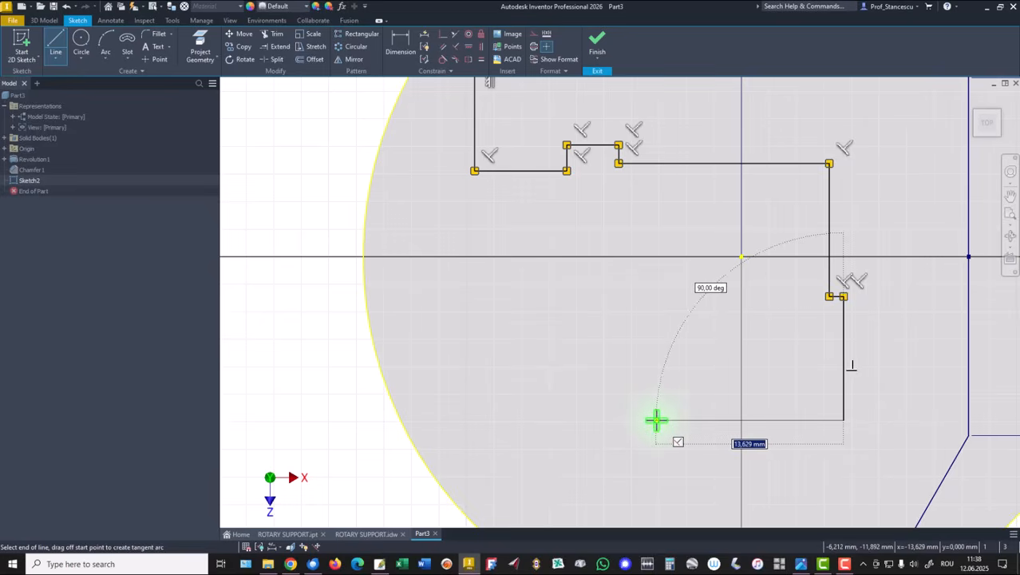
click(654, 418)
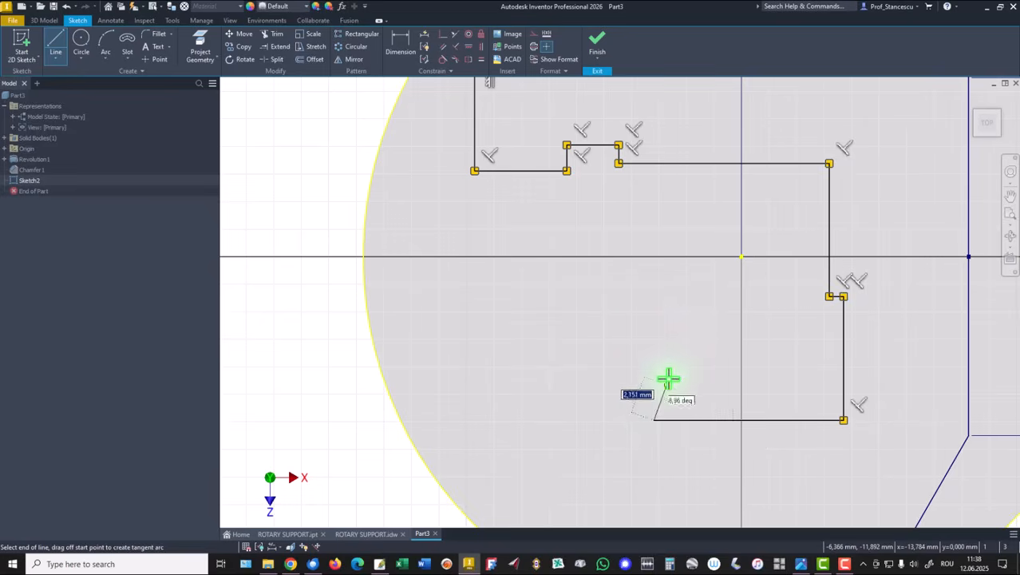
click(654, 336)
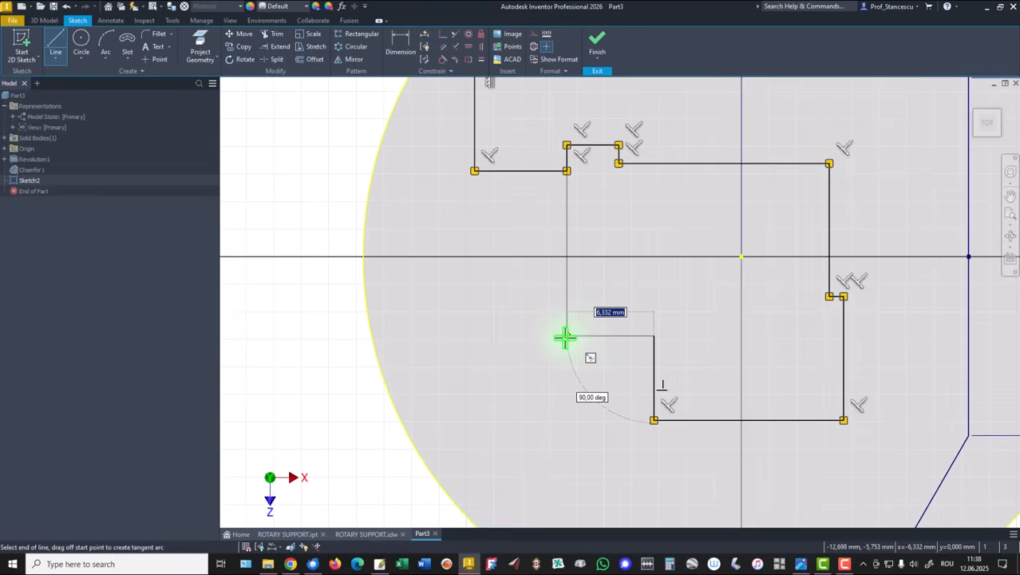
click(566, 336)
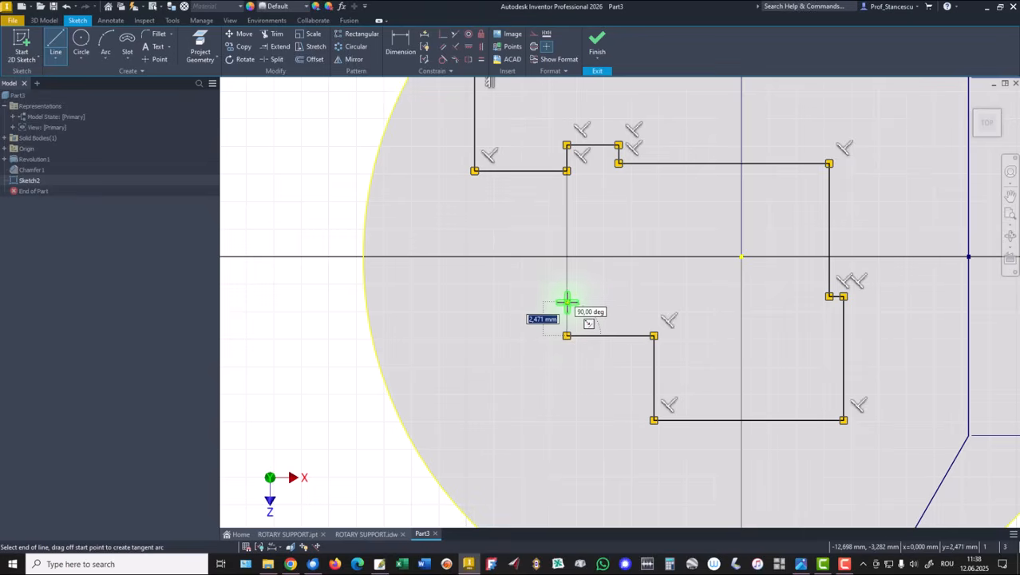
click(567, 301)
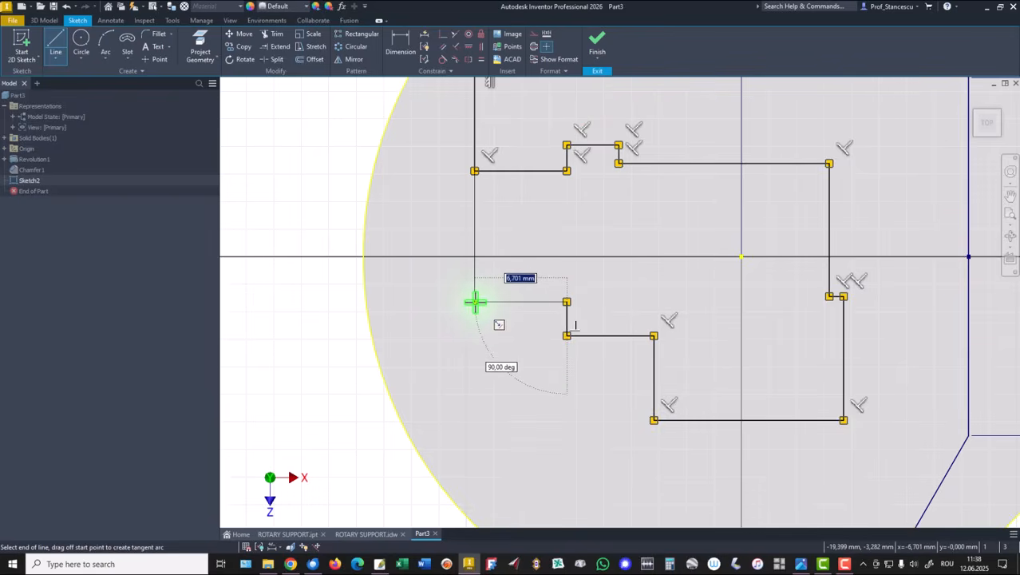
click(475, 301)
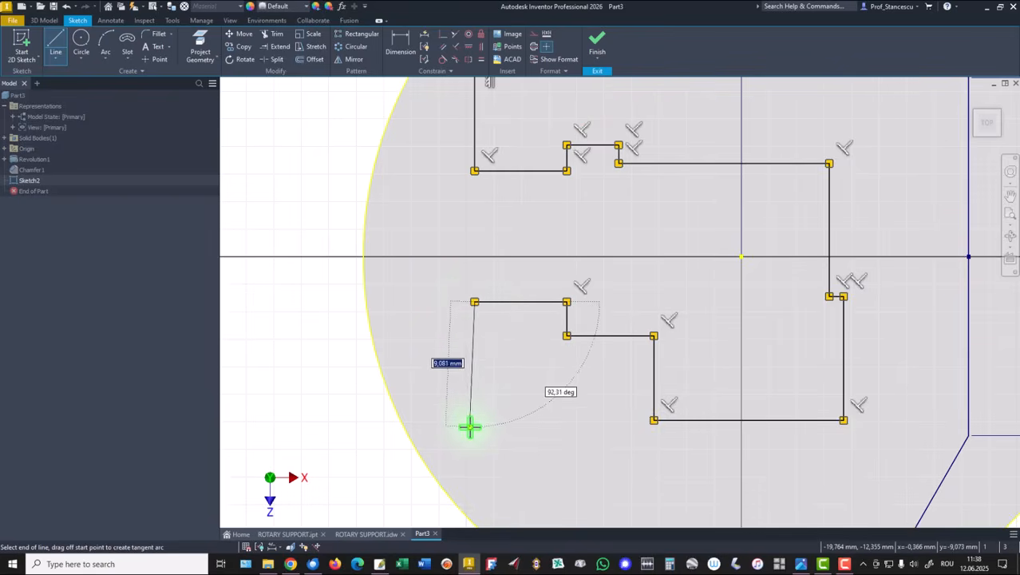
middle_drag(469, 426, 485, 349)
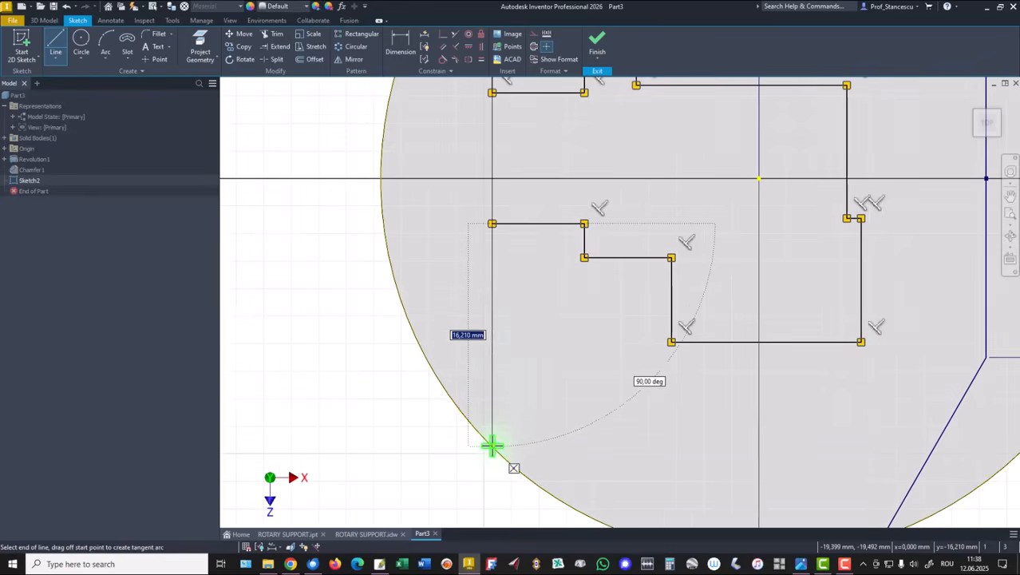
click(491, 445)
right_click(384, 388)
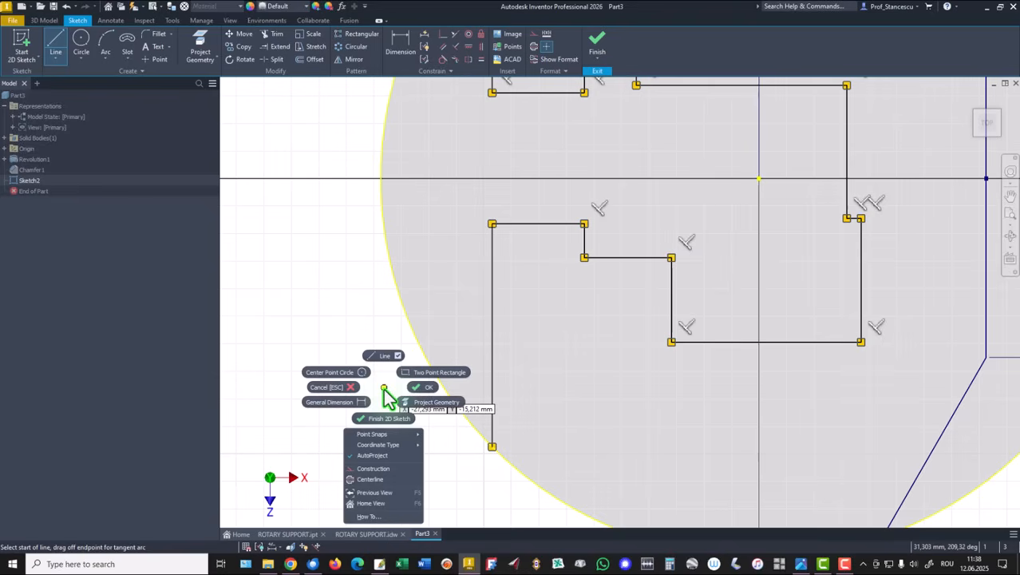
click(429, 390)
Drag the chain's lower step and upper-left vertical line slightly left to adjust the profile shape
scroll(424, 312, down, 2)
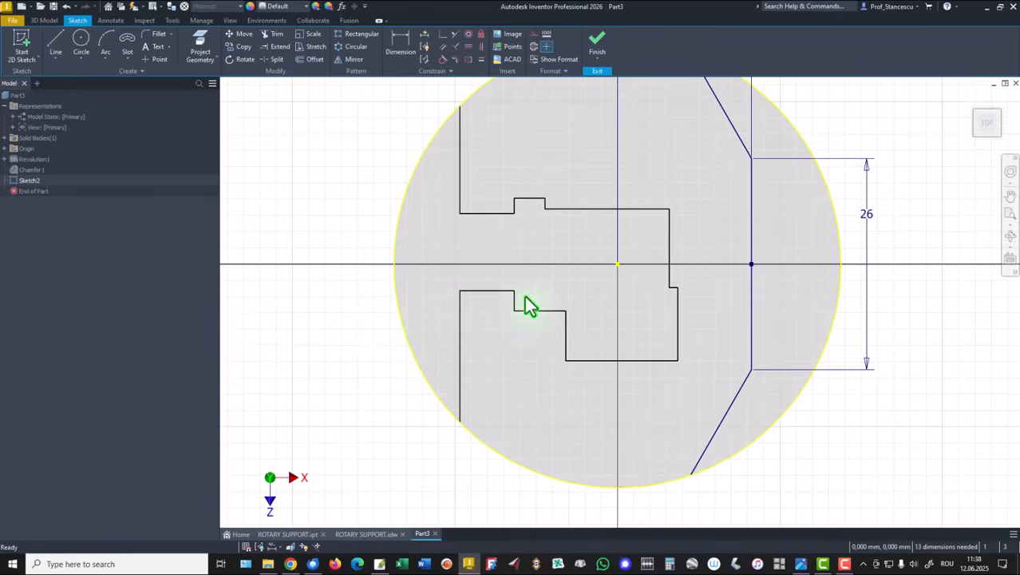
drag(519, 303, 506, 296)
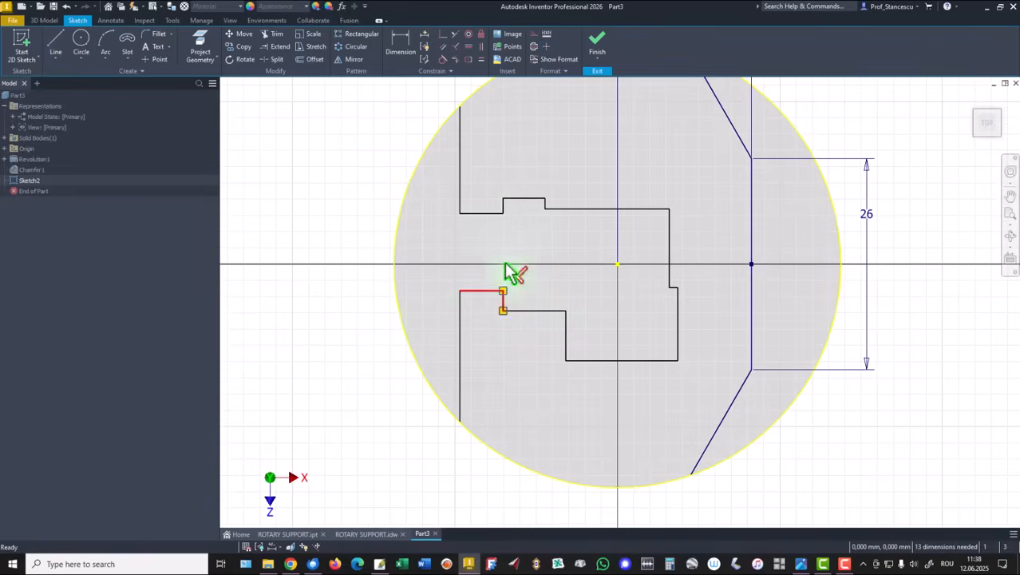
drag(462, 178, 445, 185)
click(298, 340)
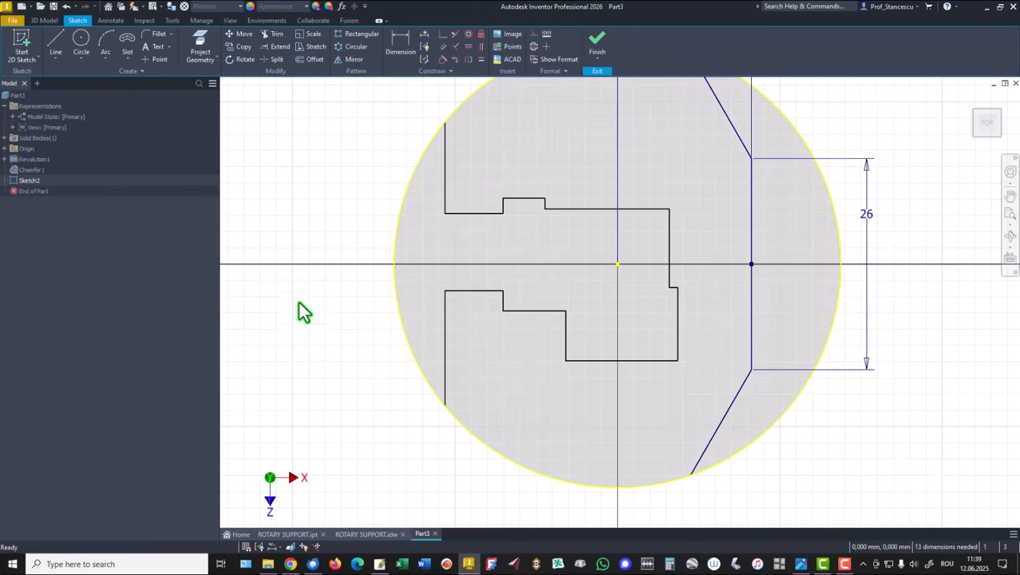
Dimension the distance between the chain's left vertical line and the right flat segment to 36.5 mm
click(406, 44)
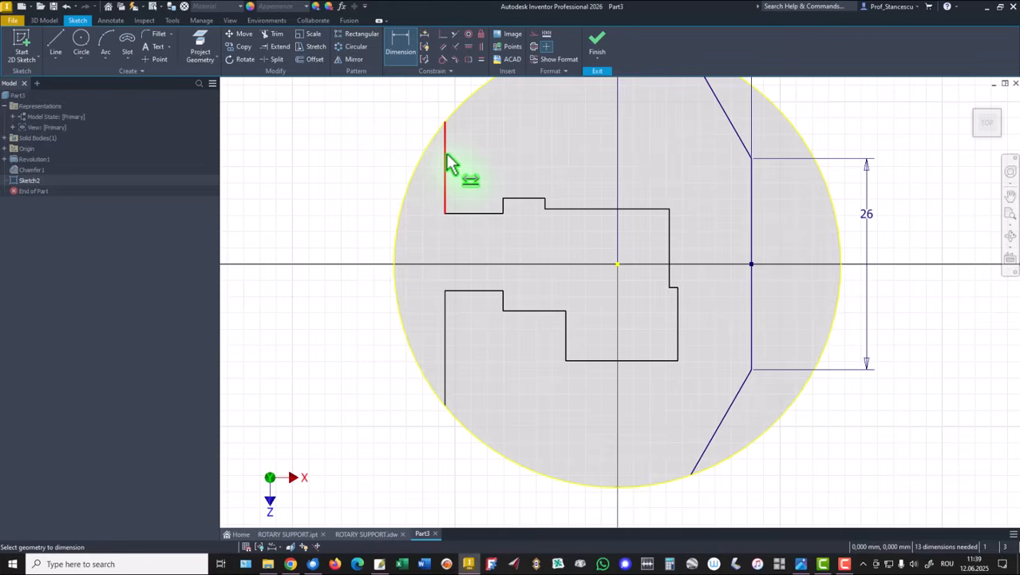
click(446, 389)
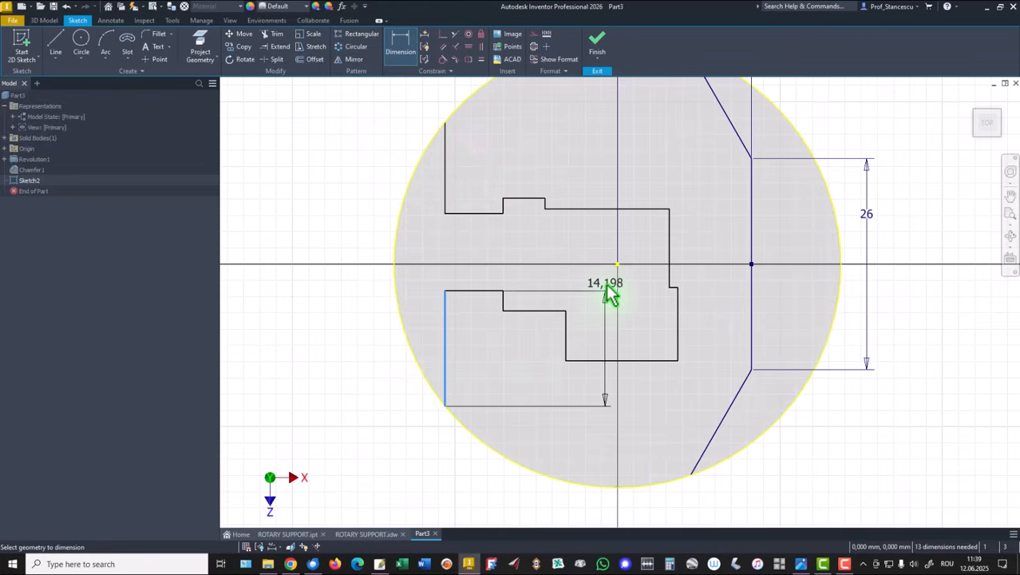
click(751, 328)
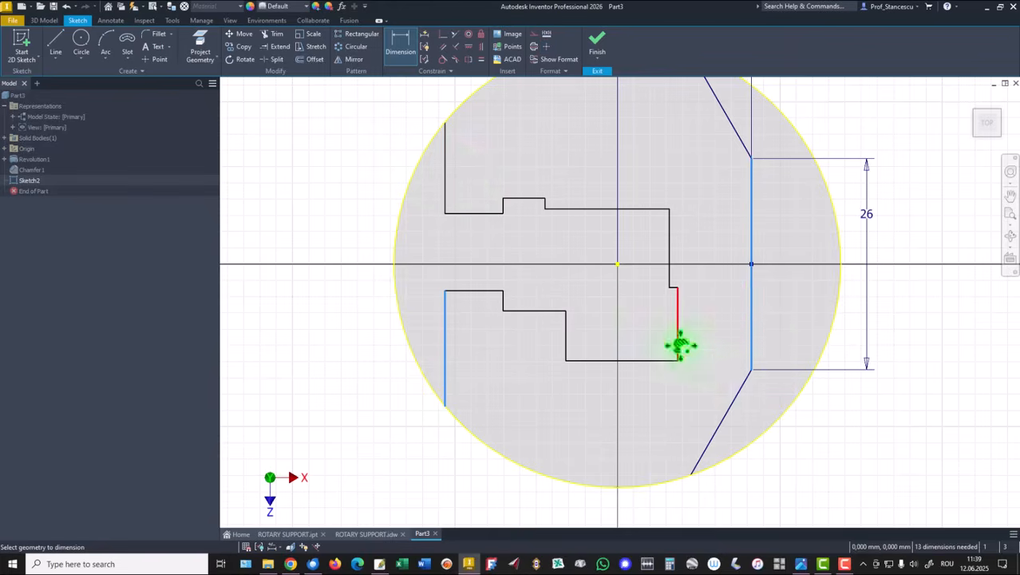
middle_drag(680, 344, 695, 253)
click(654, 440)
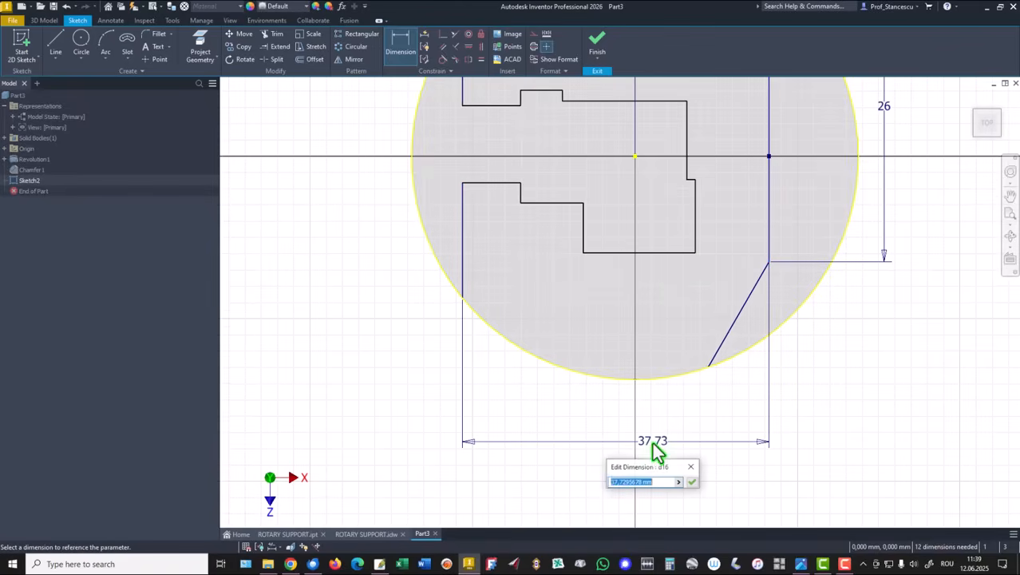
text(36,5)
key(Return)
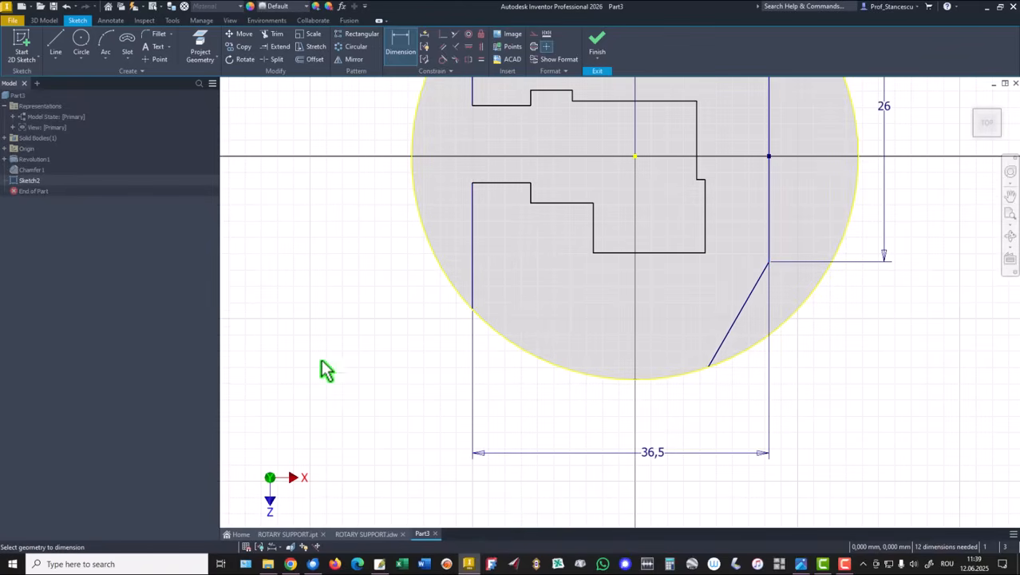
Dimension the gap between the chain's two left horizontal lines to 9 mm
mouse_move(375, 302)
middle_down()
mouse_move(364, 391)
mouse_move(370, 372)
middle_up()
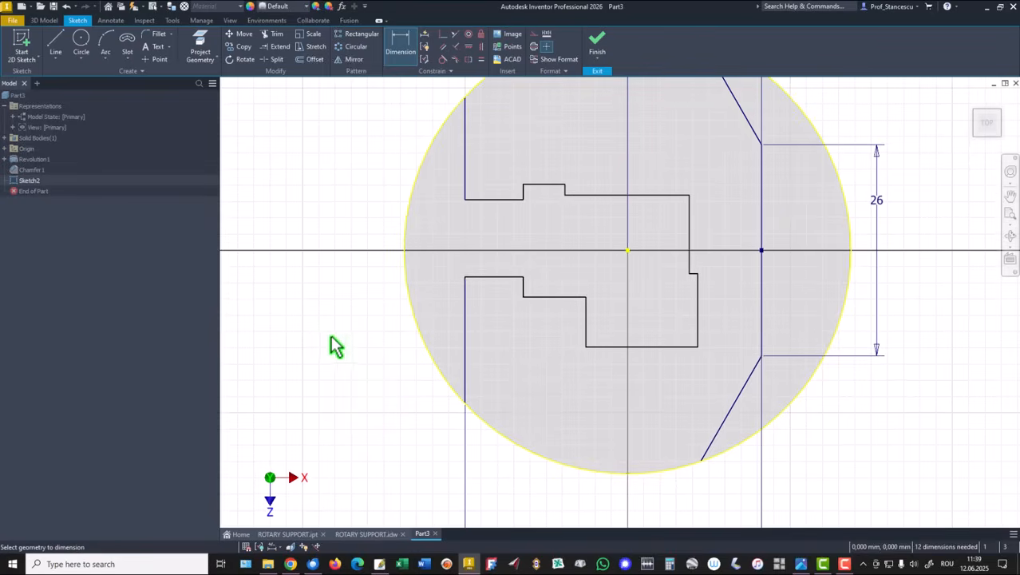
middle_drag(343, 322, 346, 369)
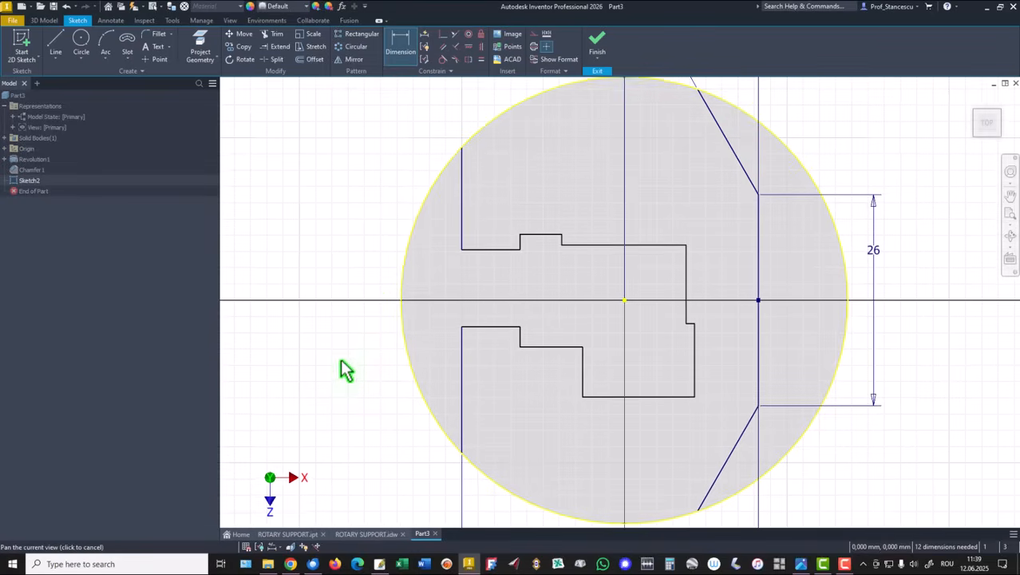
click(478, 251)
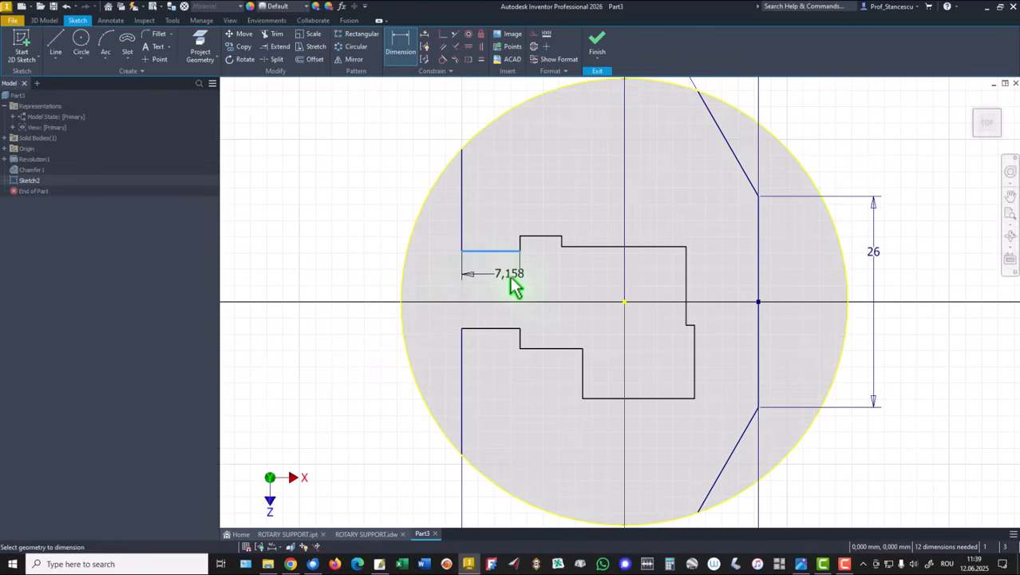
click(484, 335)
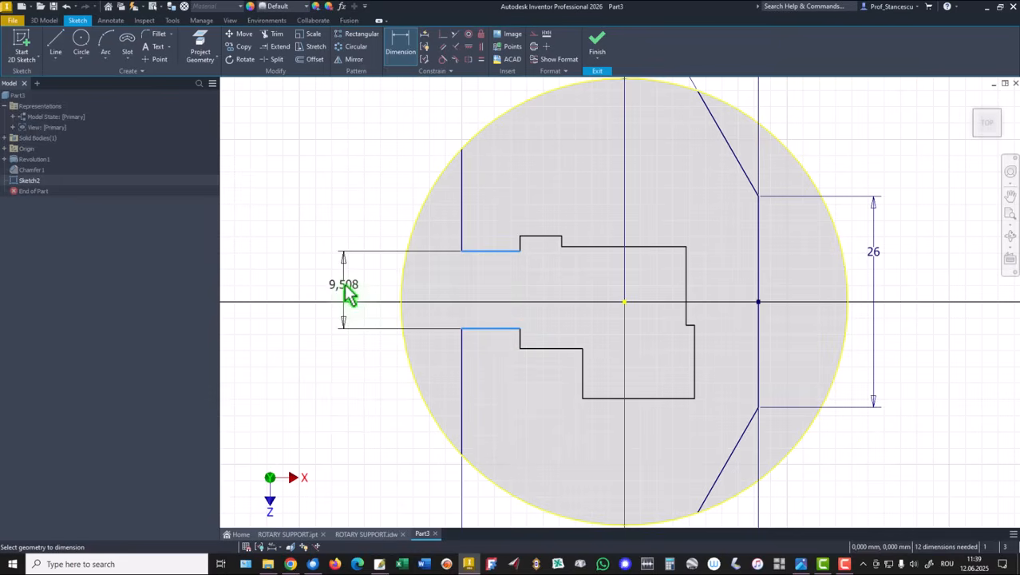
click(347, 293)
text(9)
key(Return)
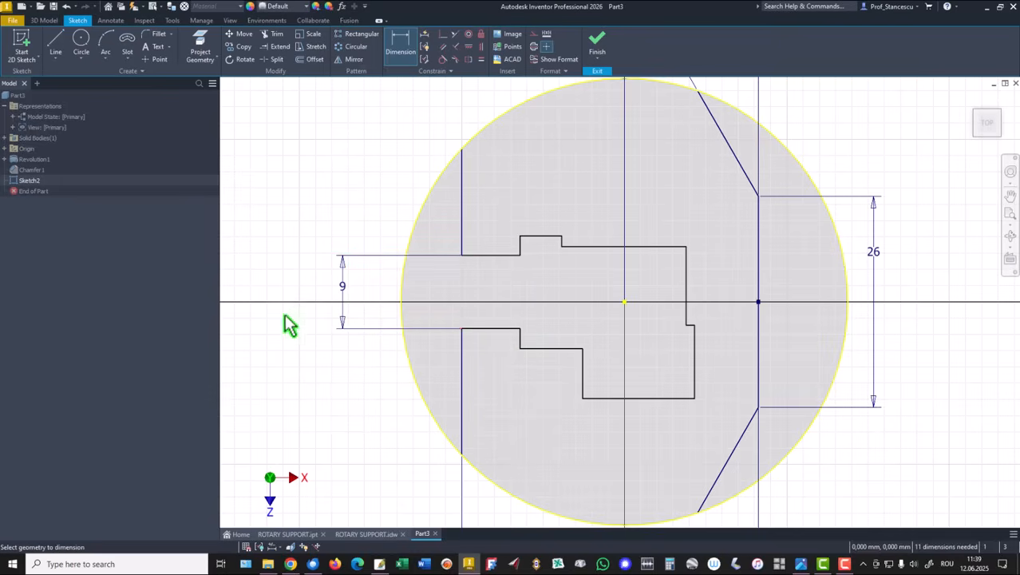
Dimension the distance from the lower-left horizontal line of the chain to the circle's center as 4.5 mm
click(506, 335)
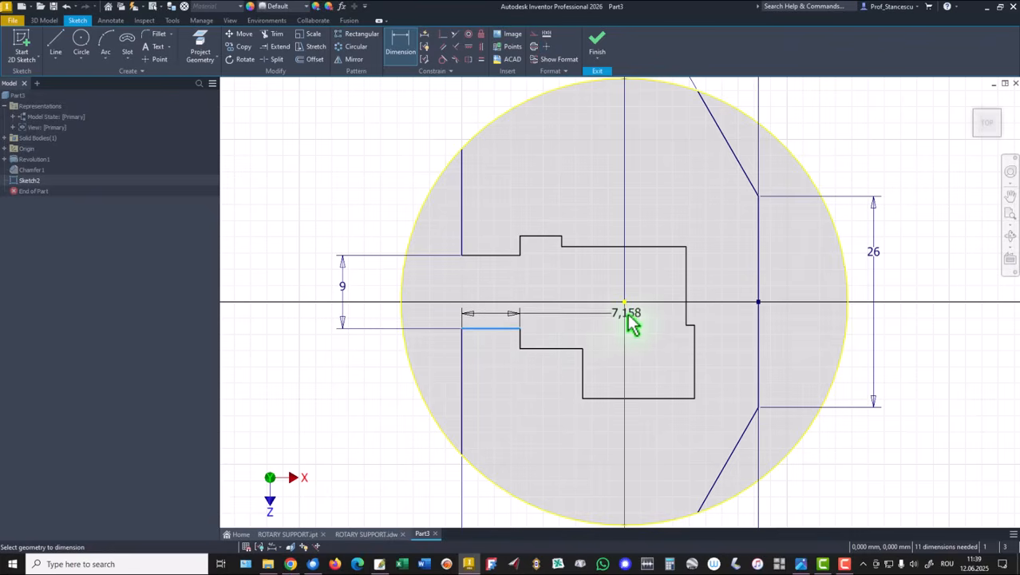
click(625, 303)
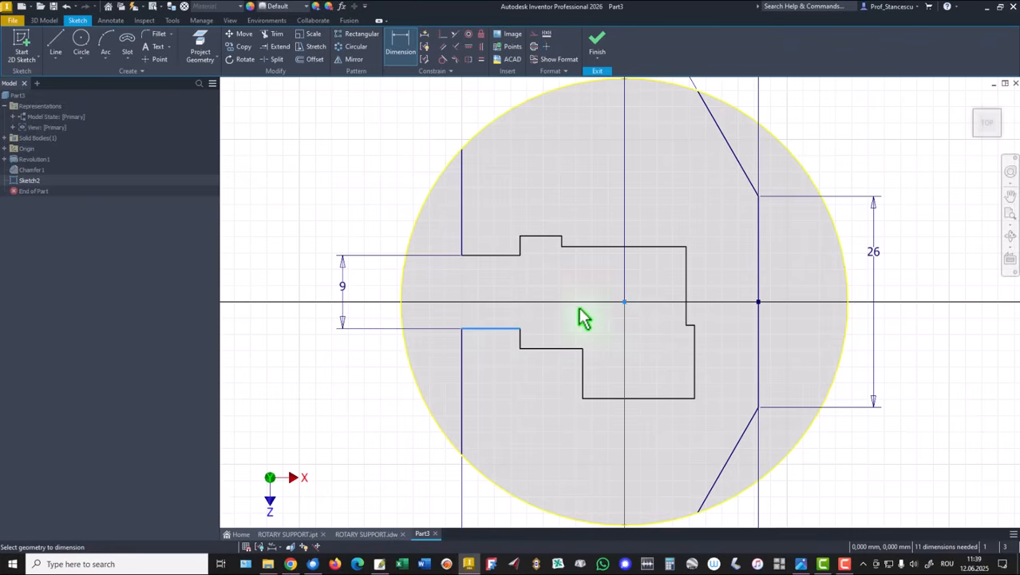
click(428, 310)
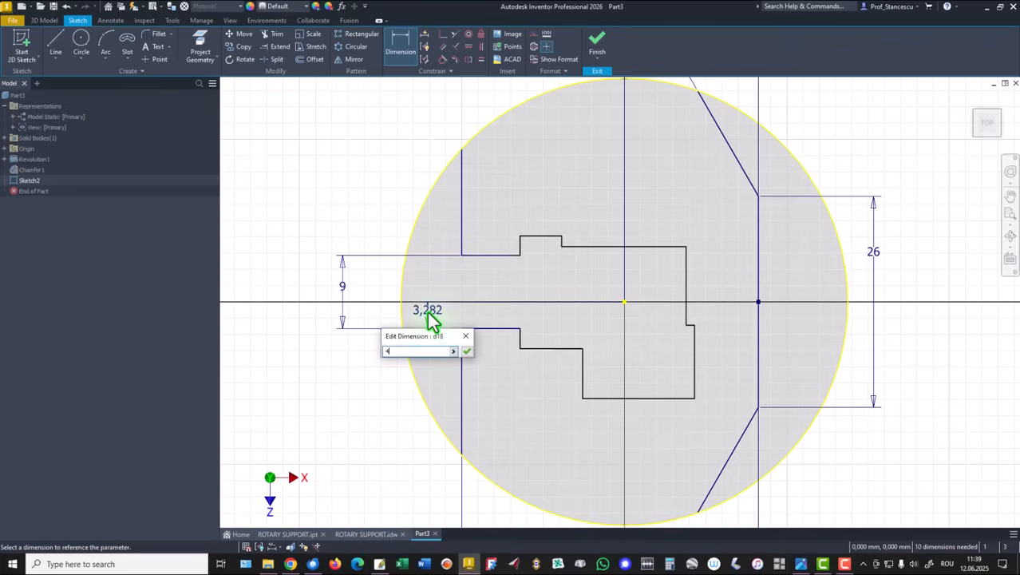
key(Return)
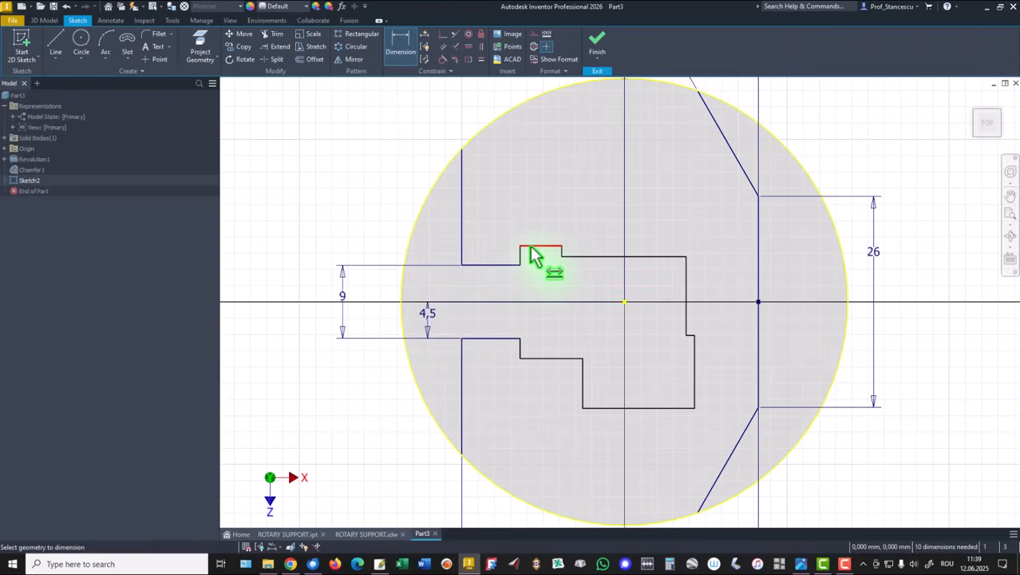
Dimension the distance from the short upper step line to the circle's center as 7.5 mm
click(531, 247)
click(623, 301)
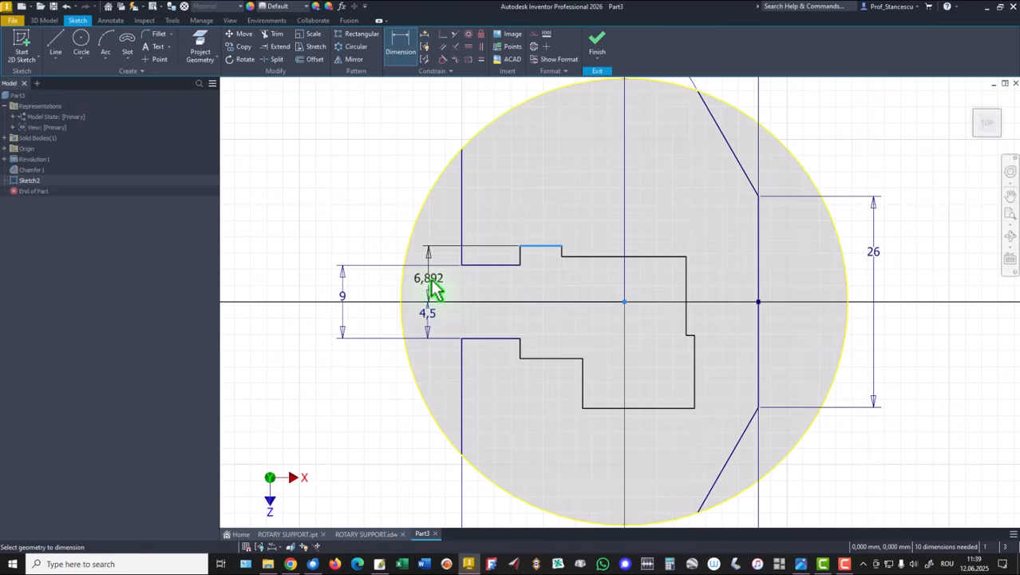
click(430, 289)
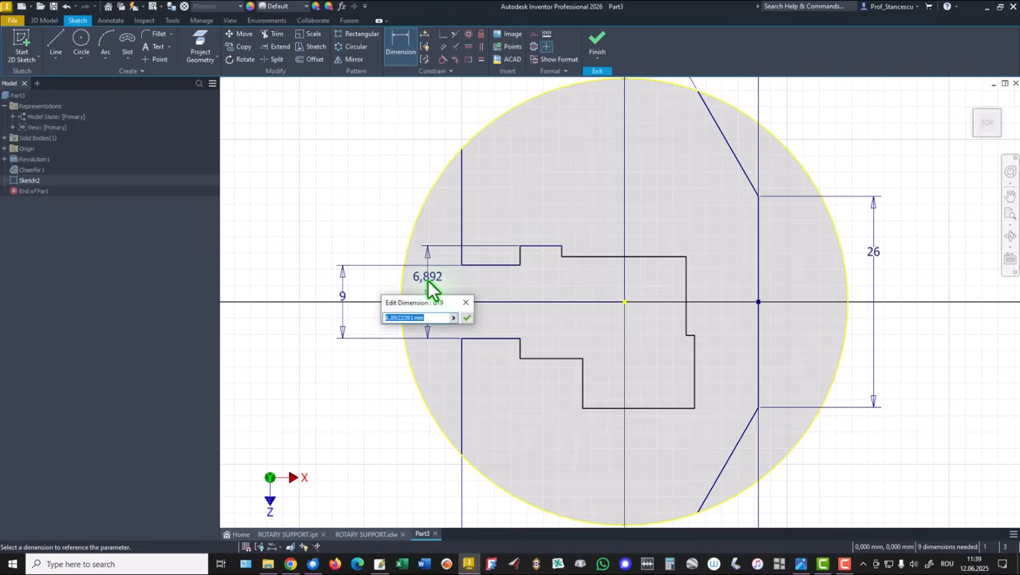
text(7,5)
key(Return)
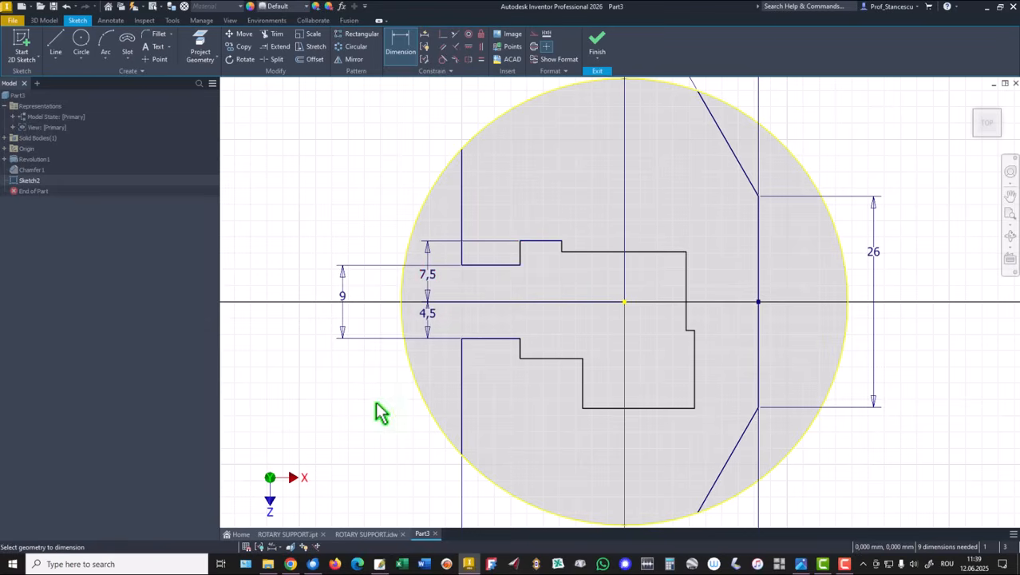
Dimension the gap between the lower-left horizontal line and the short upper step line to 15 mm
click(543, 359)
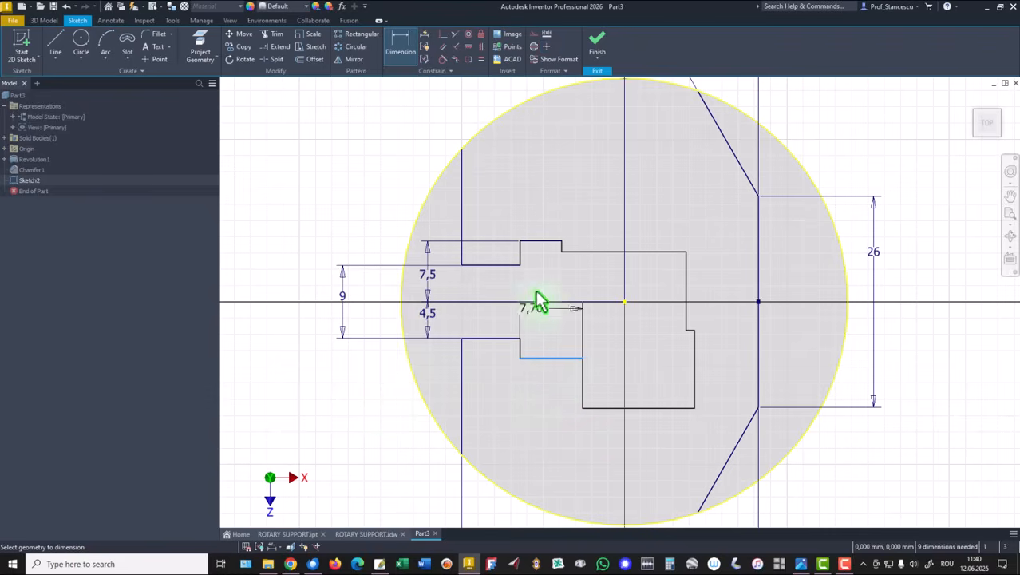
click(537, 241)
click(301, 293)
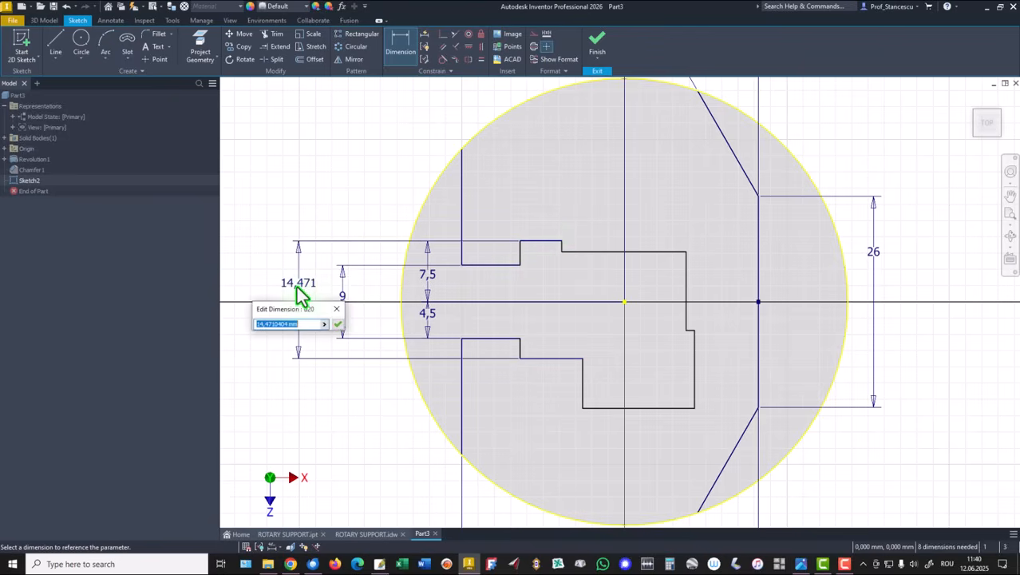
text(15)
key(Return)
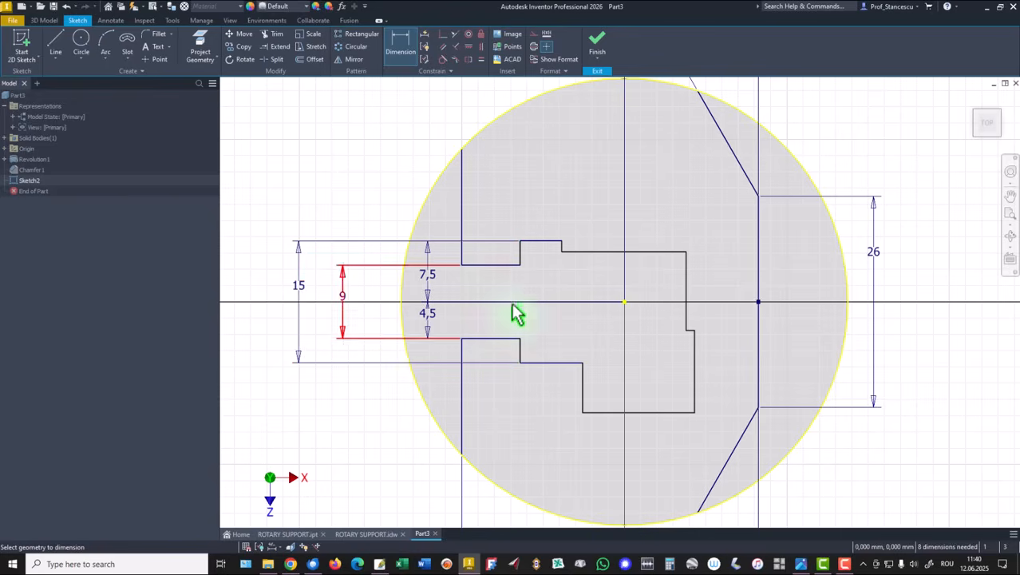
Dimension the offset between the two right vertical lines of the chain to 0.2 mm
click(687, 317)
click(685, 357)
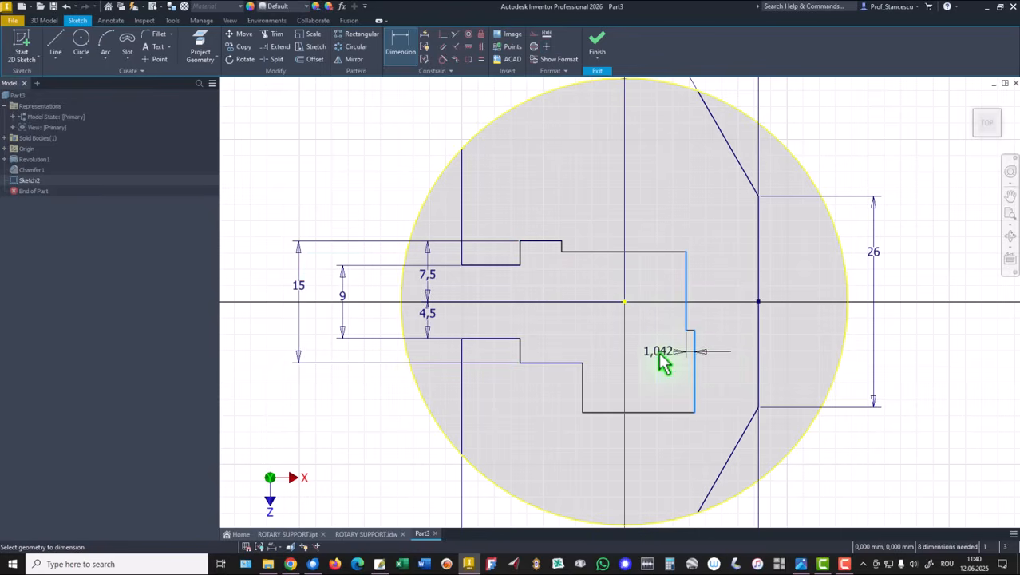
click(660, 360)
text(0,2)
key(Return)
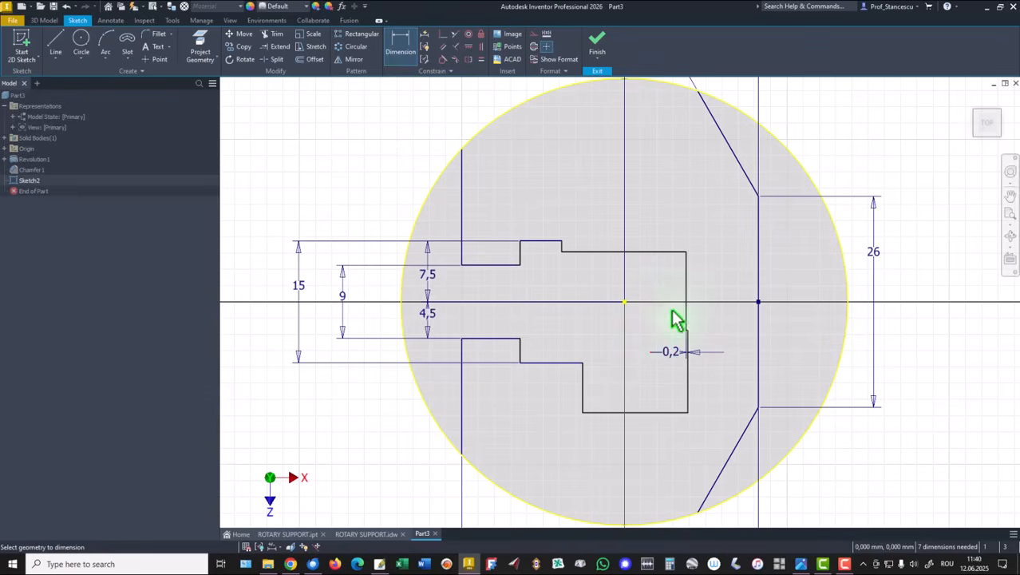
Dimension the small step corner on the right side 3.5 mm from the horizontal axis
scroll(706, 338, up, 3)
scroll(700, 331, up, 6)
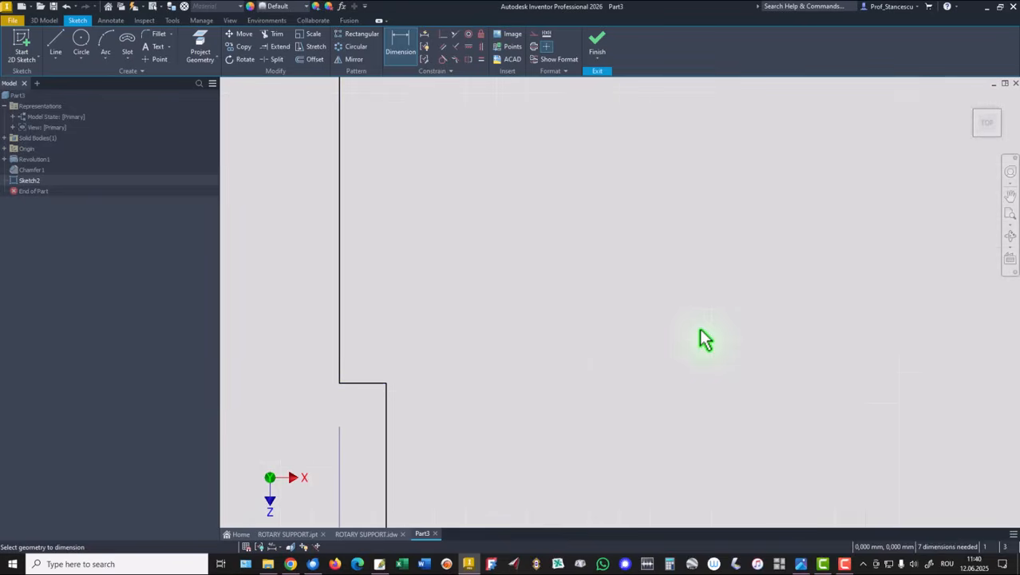
scroll(700, 331, down, 3)
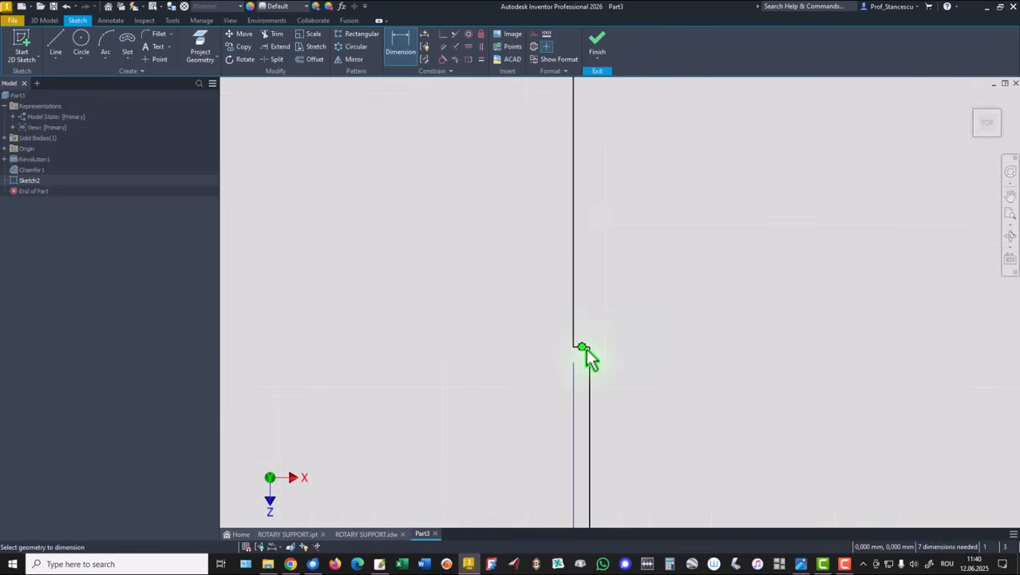
mouse_move(667, 257)
middle_down()
mouse_move(756, 324)
mouse_move(781, 361)
middle_up()
scroll(780, 360, down, 2)
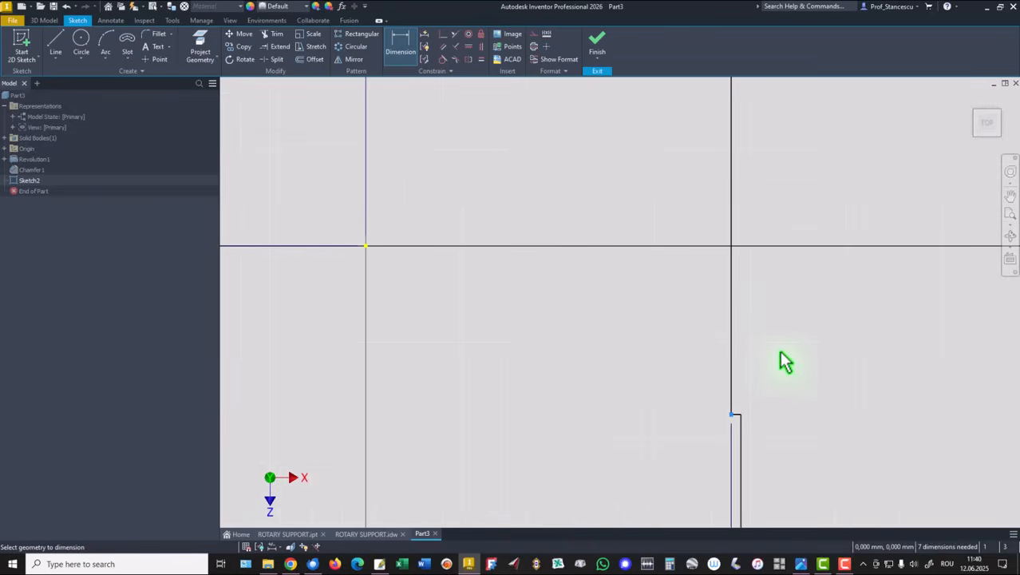
click(364, 248)
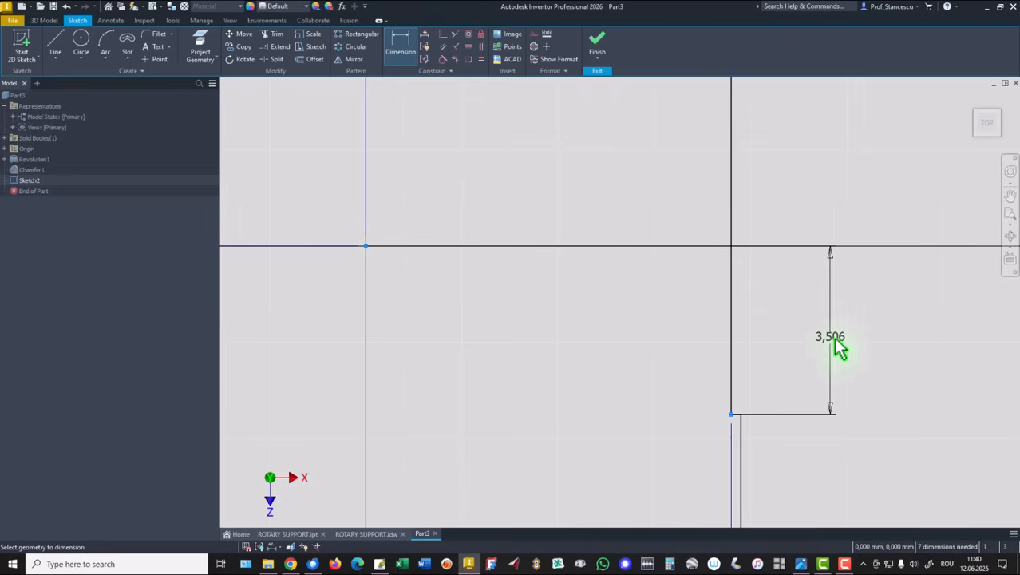
click(847, 322)
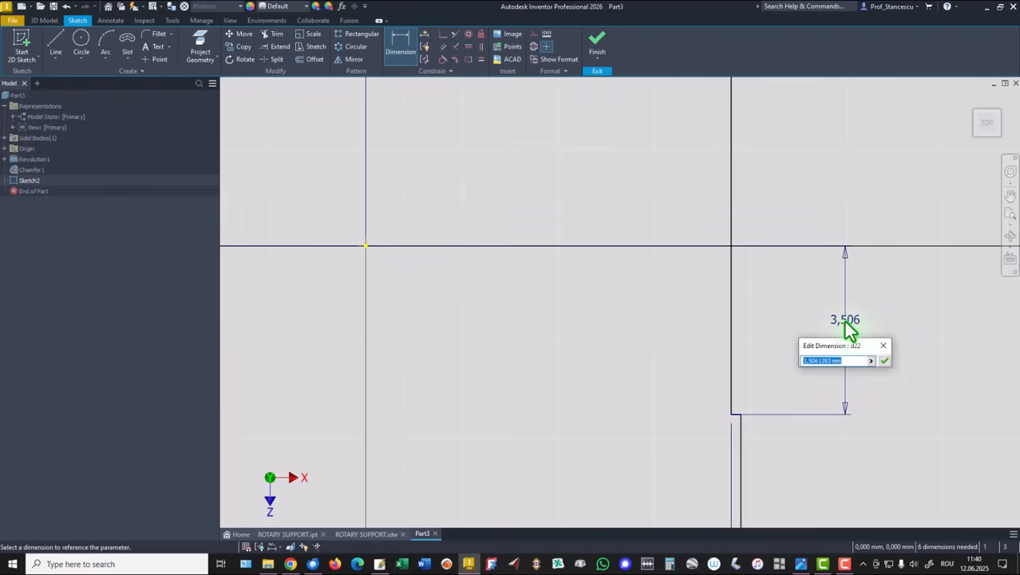
text(3,5)
key(Return)
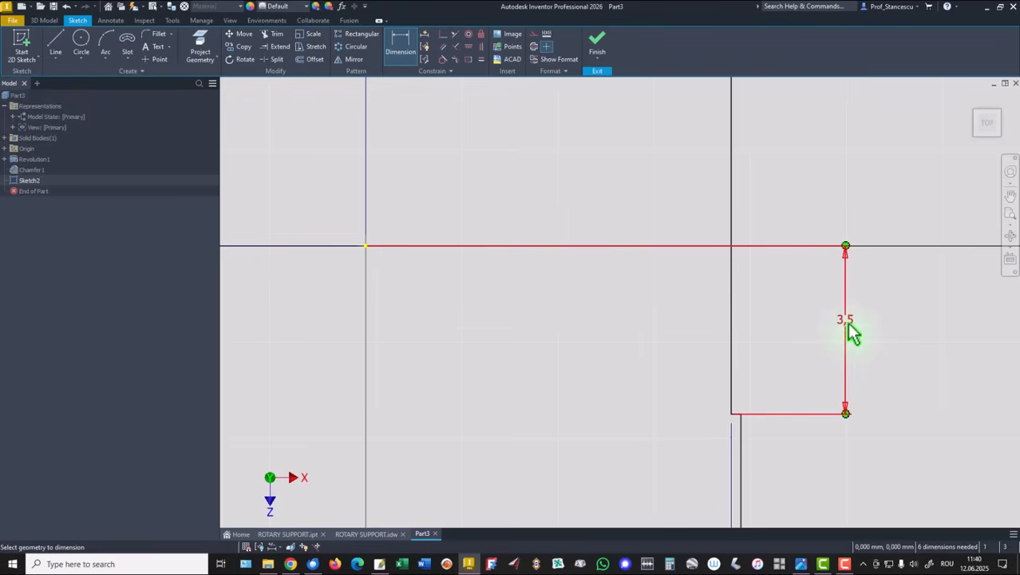
Dimension the bottom horizontal line of the chain 12 mm from the horizontal axis
scroll(851, 331, down, 5)
mouse_move(861, 358)
middle_down()
mouse_move(836, 285)
mouse_move(793, 228)
middle_up()
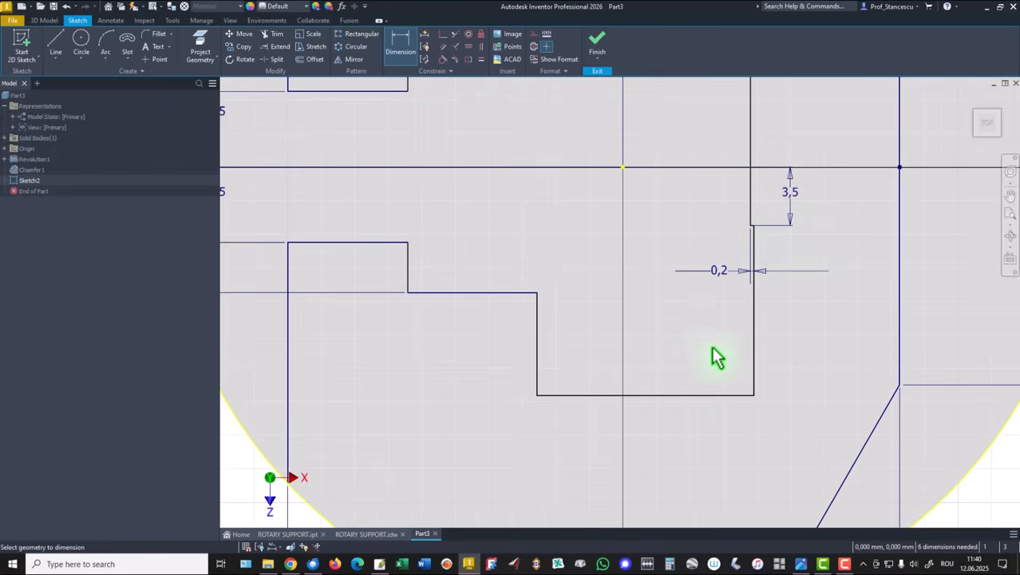
click(671, 394)
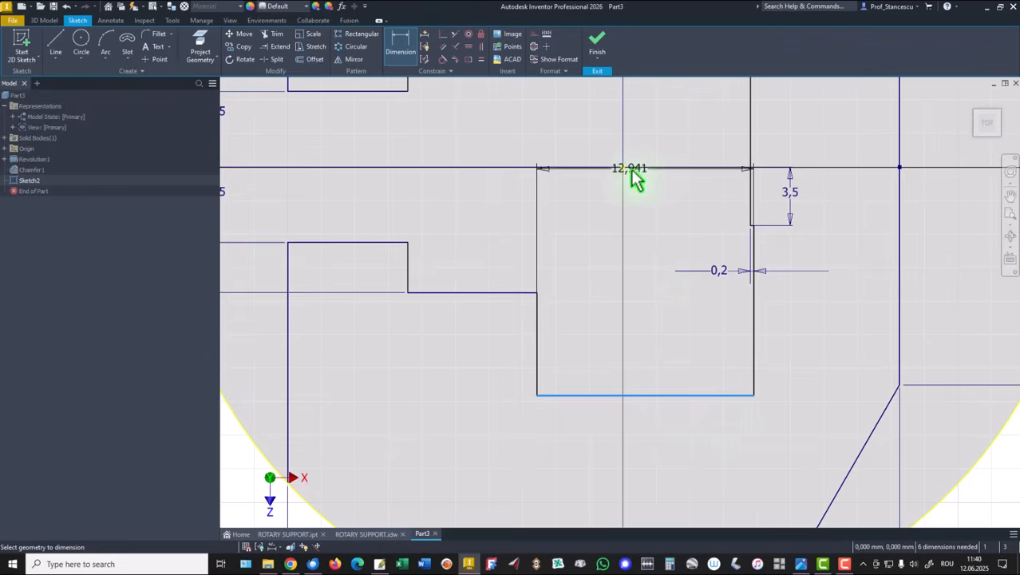
click(623, 168)
click(661, 298)
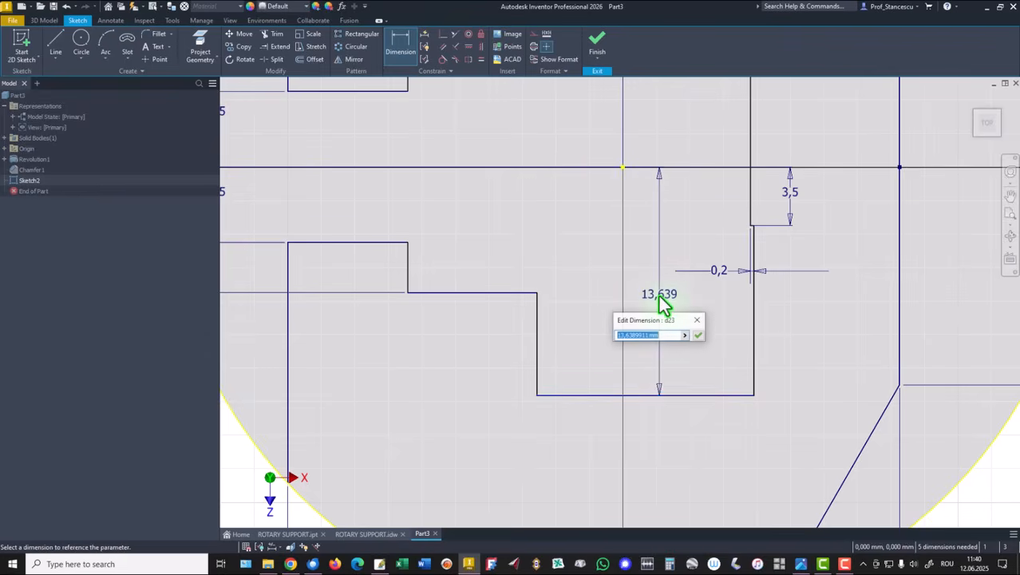
text(12)
key(Return)
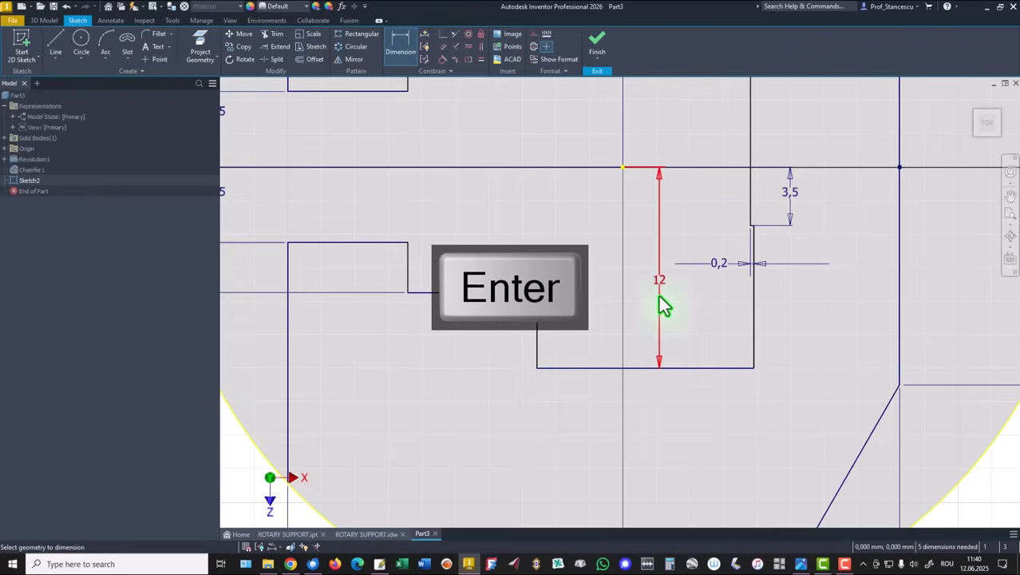
Dimension the upper-right horizontal line of the chain 5 mm from the circle's center
middle_drag(713, 215, 707, 364)
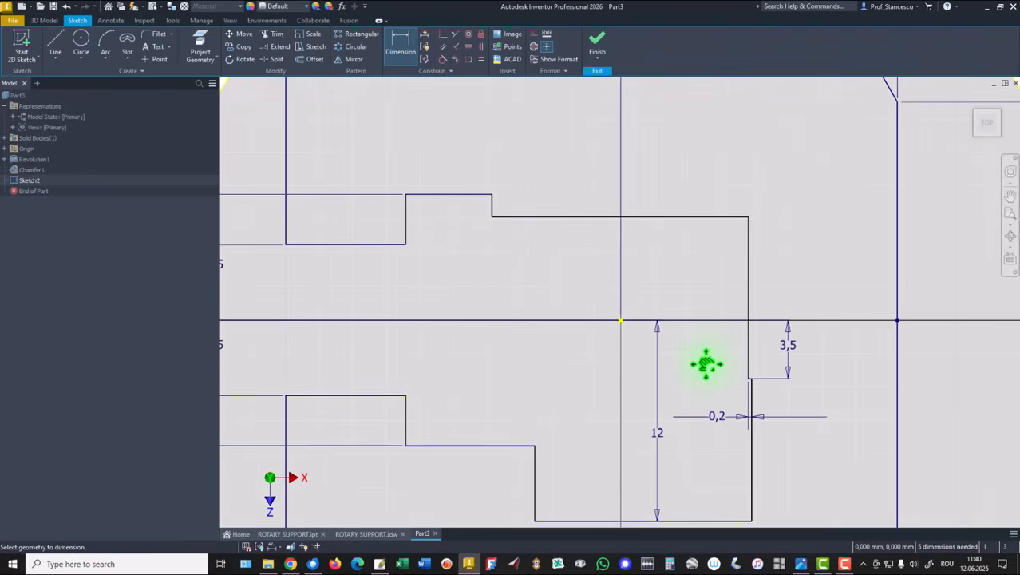
click(673, 215)
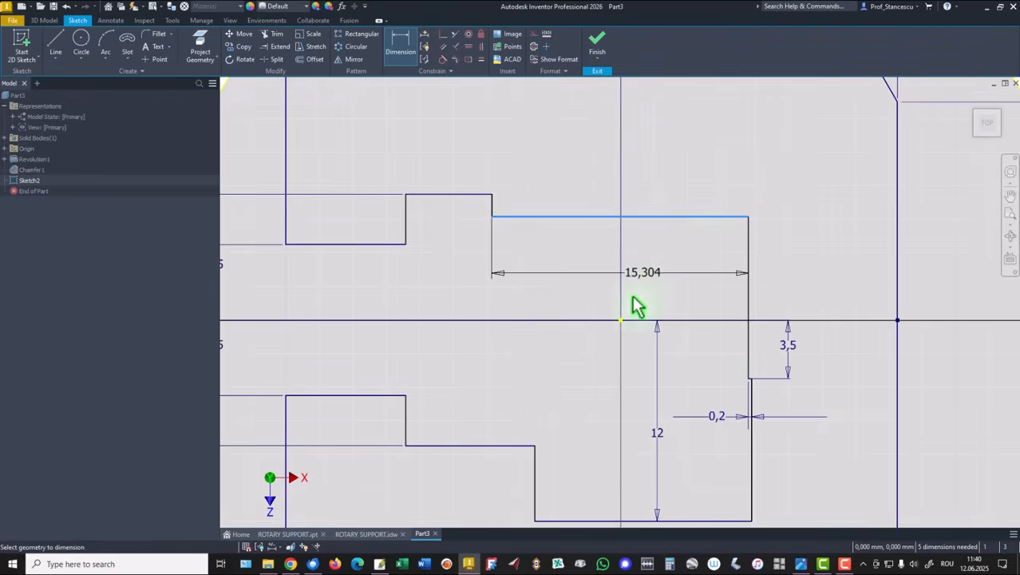
click(629, 321)
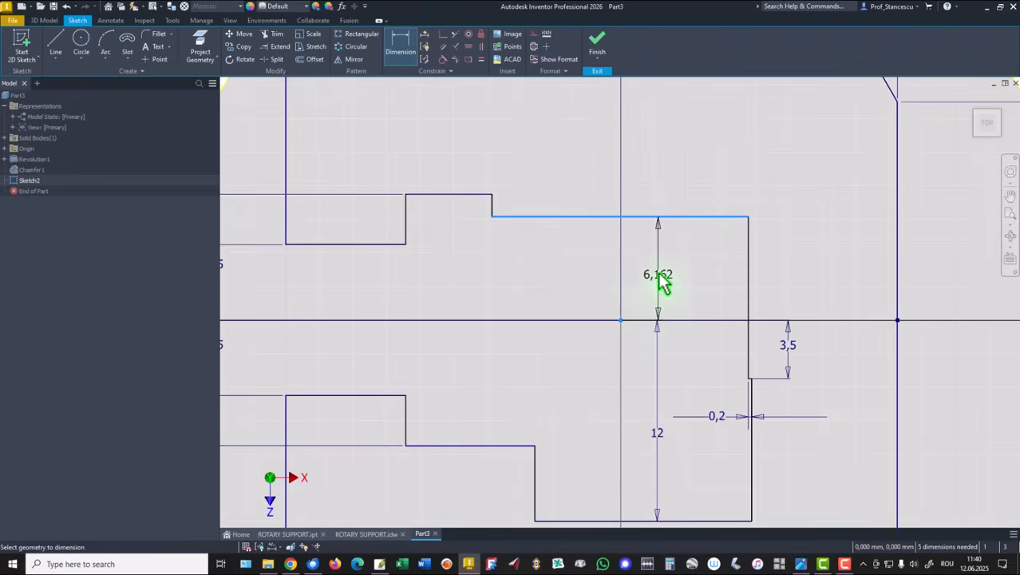
click(661, 280)
text(5)
key(Return)
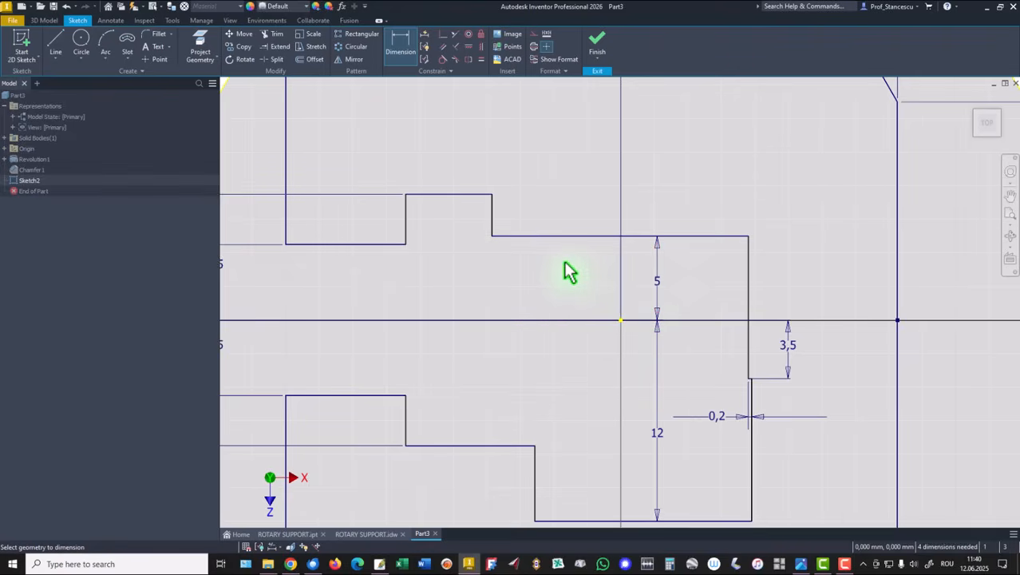
Set the length of the bottom horizontal line of the chain to 14 mm
mouse_move(574, 348)
middle_down()
mouse_move(585, 321)
mouse_move(592, 160)
middle_up()
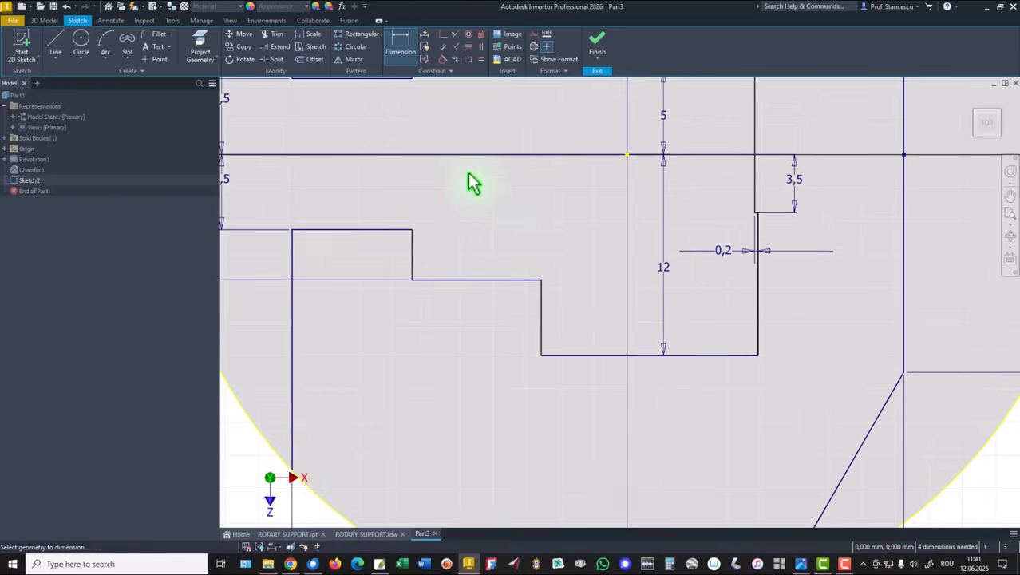
click(690, 356)
click(691, 414)
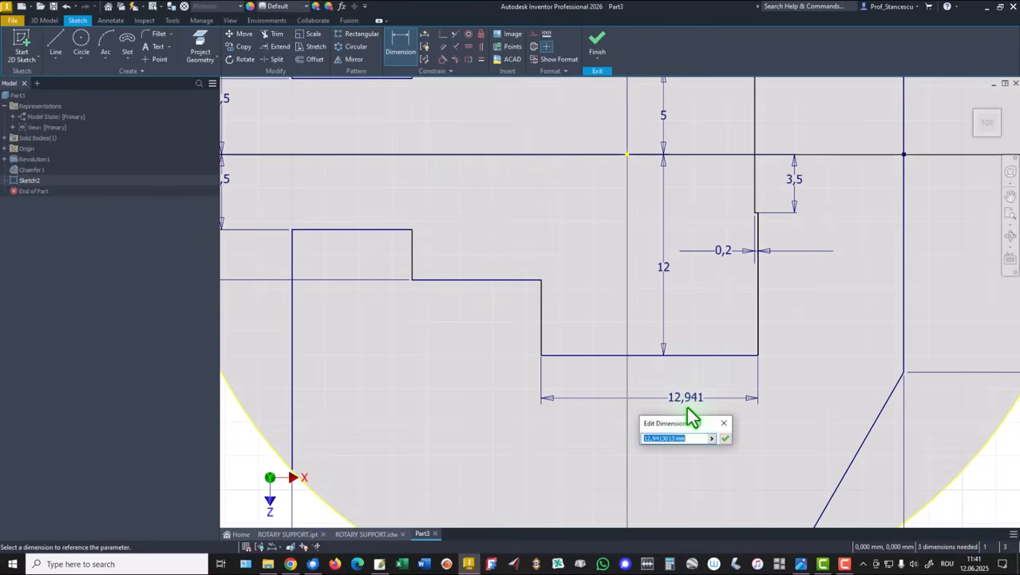
text(14)
key(Return)
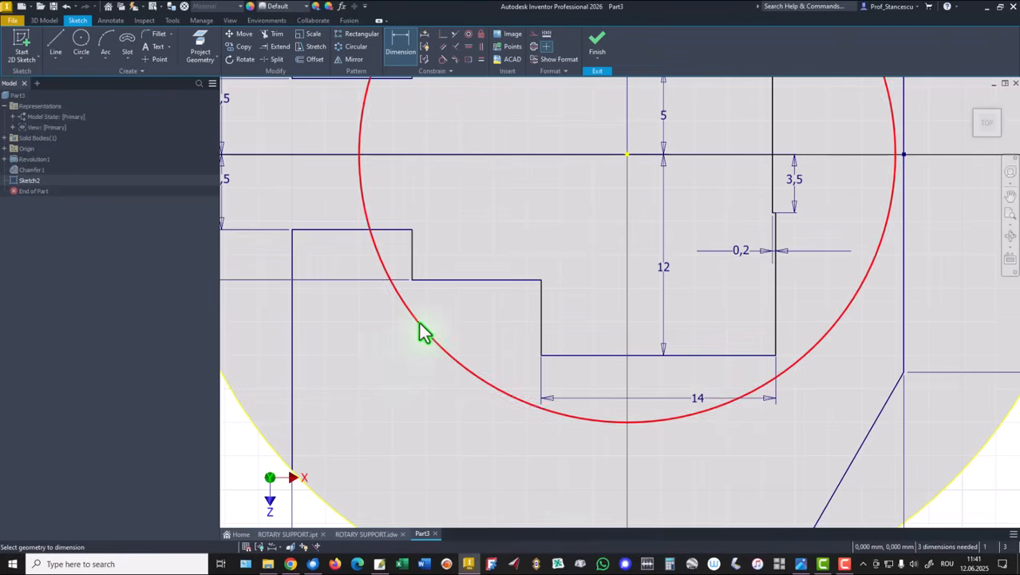
Set the length of the short upper step line to 3.5 mm
scroll(432, 342, down, 3)
mouse_move(408, 183)
middle_down()
mouse_move(425, 200)
mouse_move(444, 308)
middle_up()
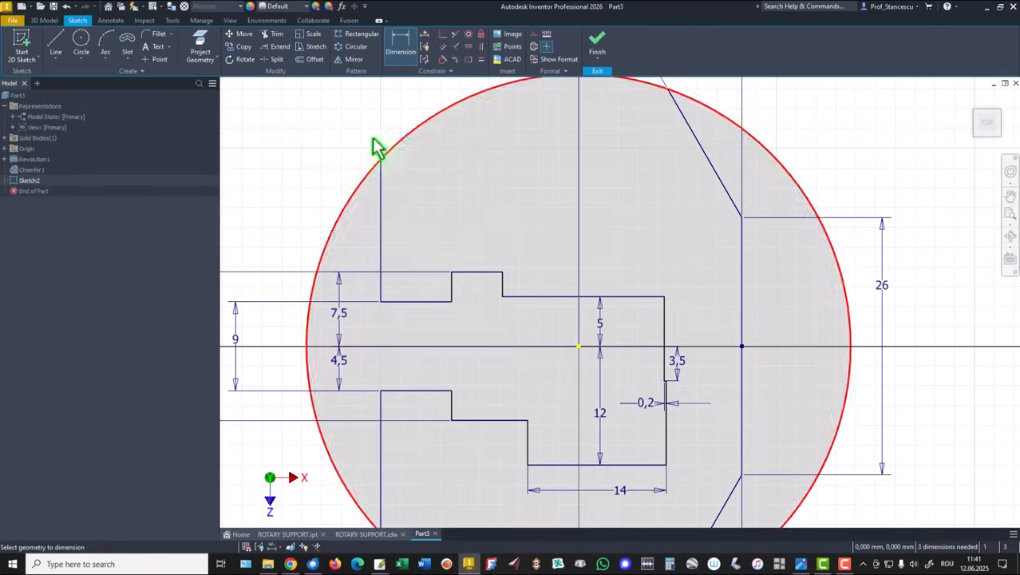
click(495, 277)
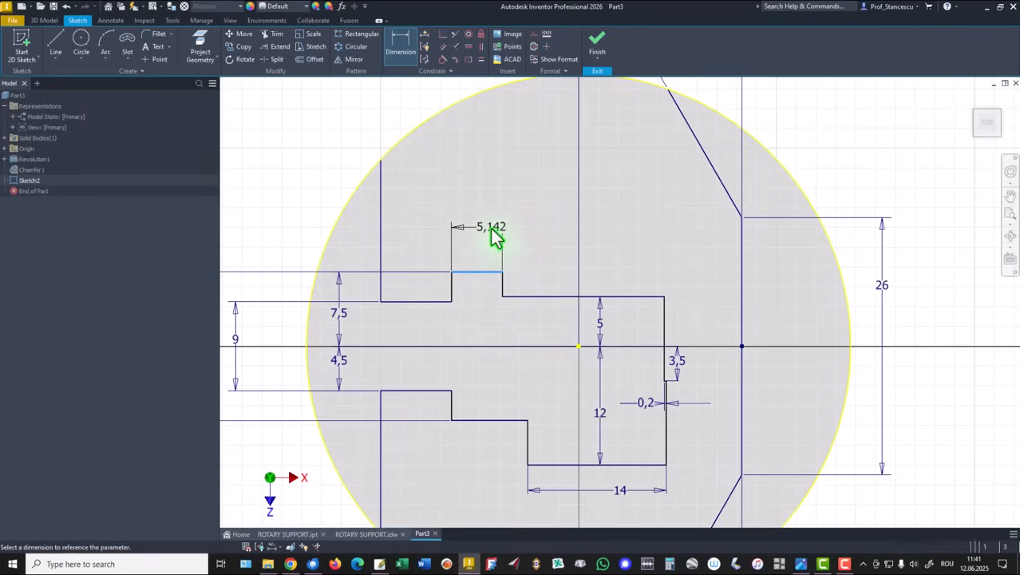
click(496, 235)
text(3,5)
key(Return)
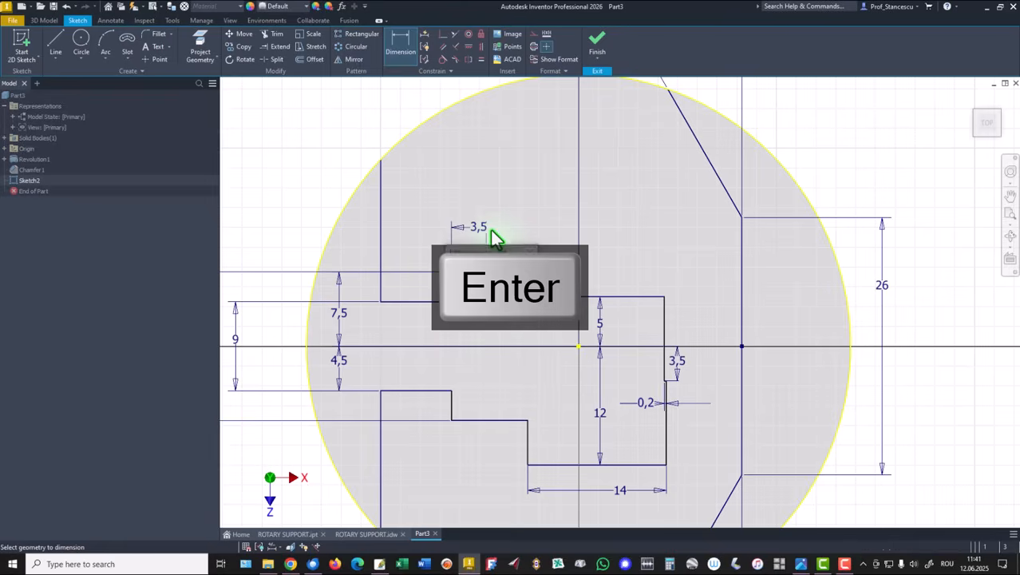
Set the length of the upper-left horizontal line to 8 mm and zoom to show the whole sketch
click(427, 301)
click(425, 245)
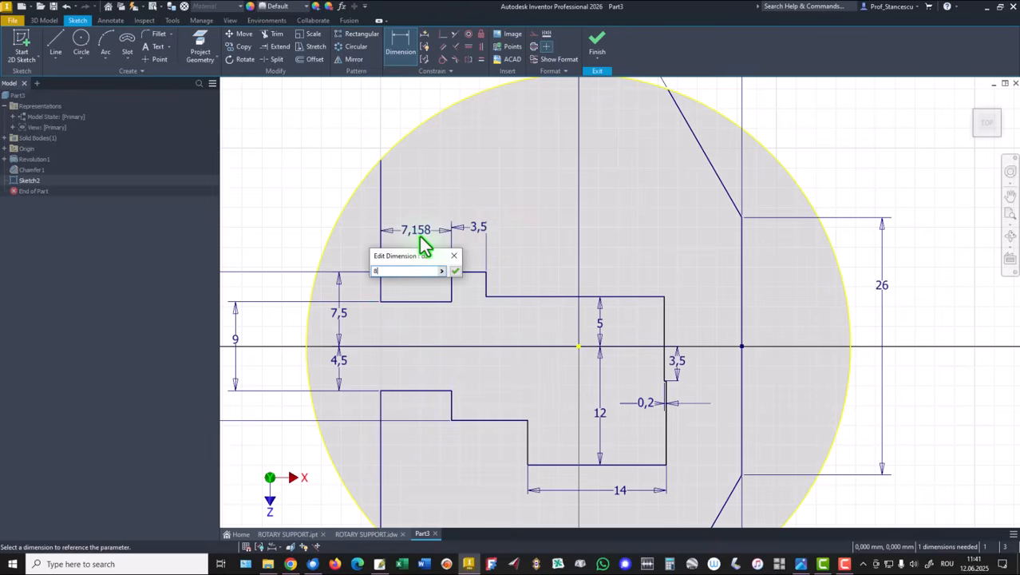
key(Return)
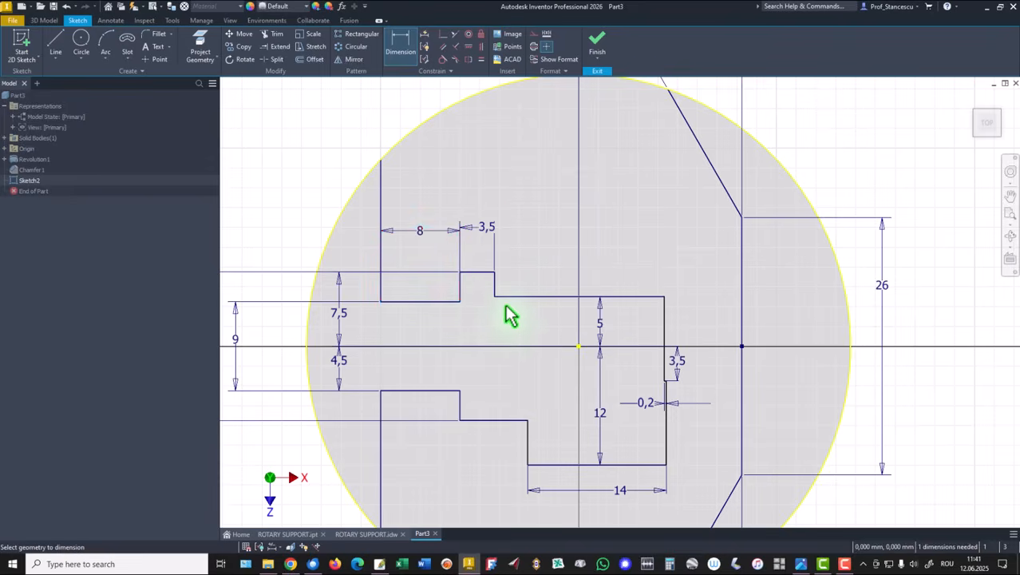
key(Home)
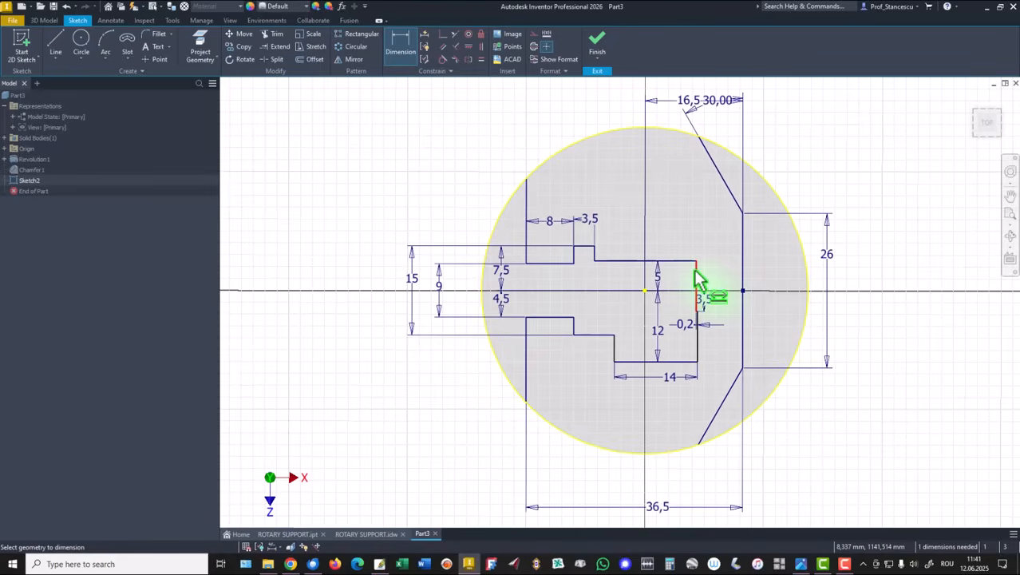
Dimension the right vertical step line 6.5 mm from the circle's center
click(696, 277)
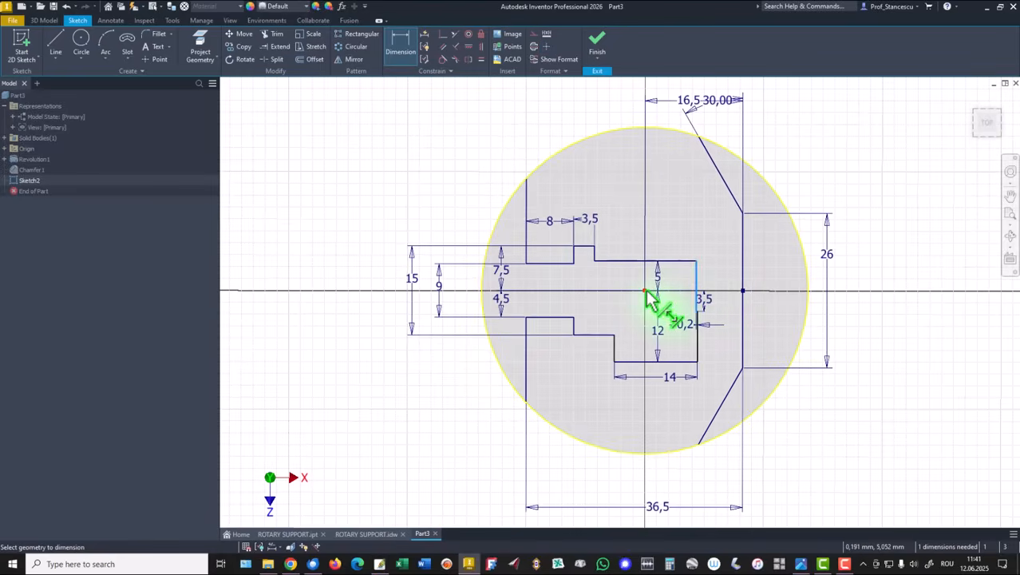
click(657, 300)
click(675, 237)
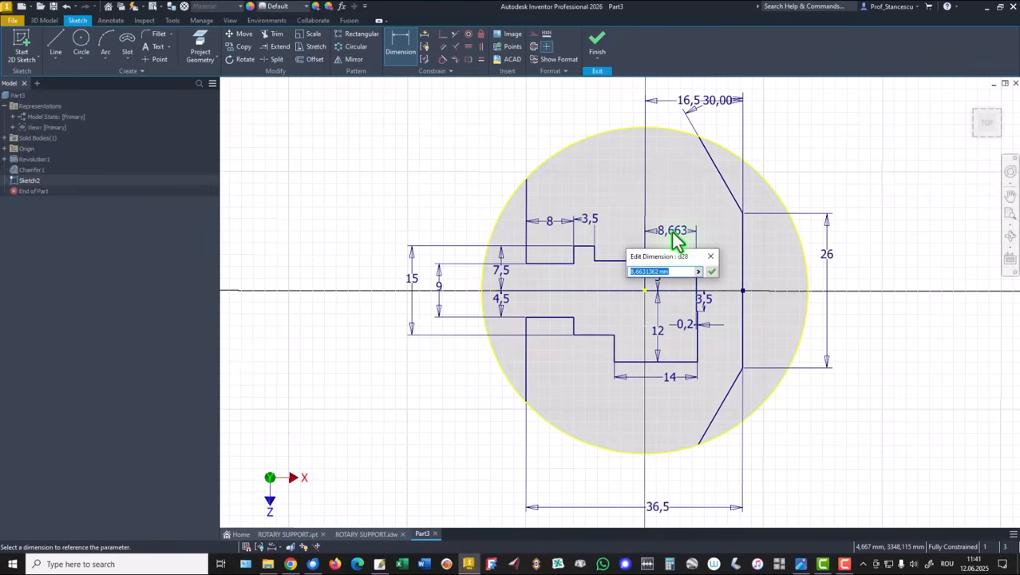
text(6,5)
key(Return)
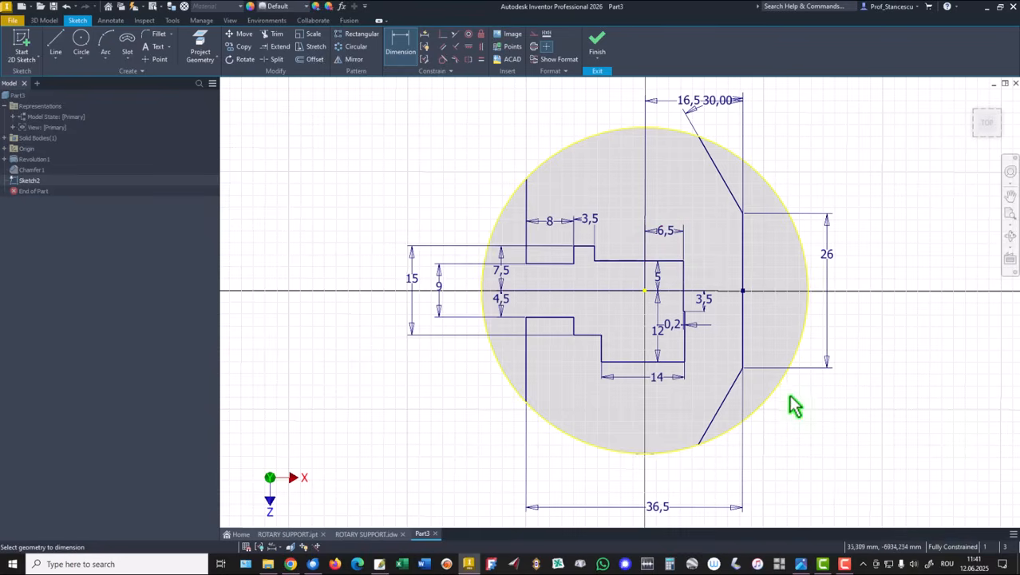
Examine detail C, detail B and the notes on the reference drawing, then return to the part sketch
click(364, 534)
scroll(421, 353, up, 5)
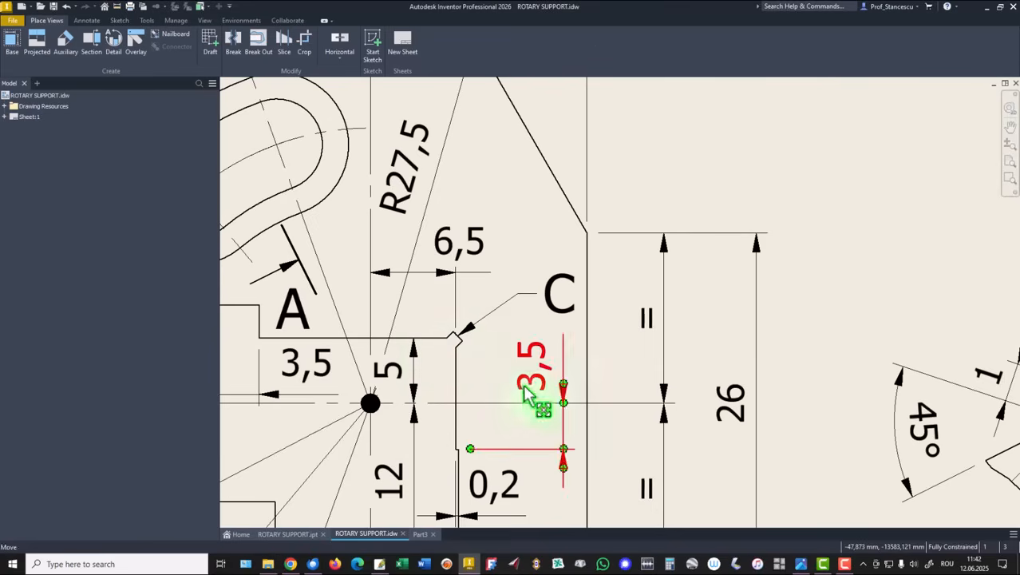
middle_drag(525, 391, 533, 202)
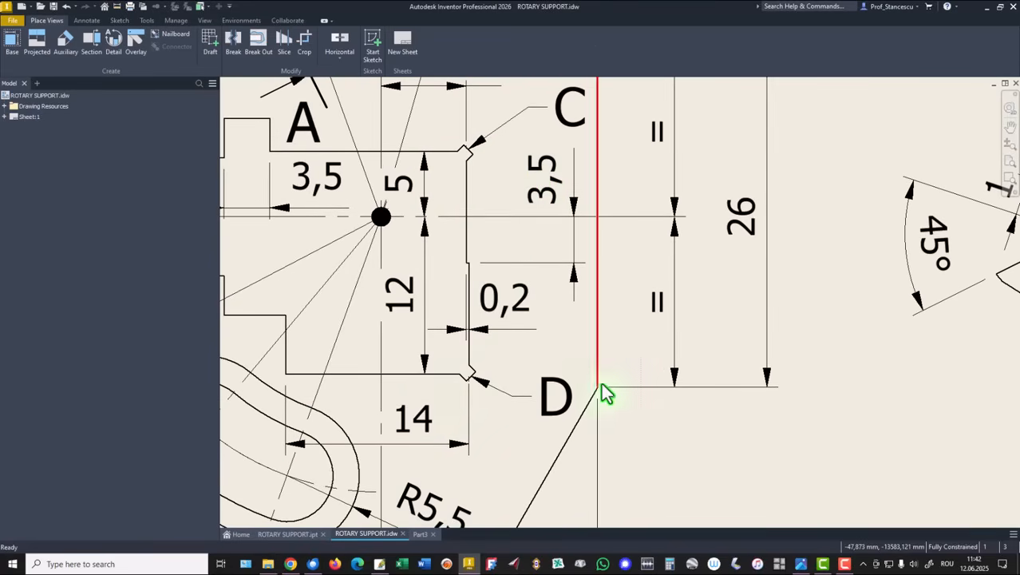
scroll(601, 382, down, 5)
middle_drag(733, 401, 407, 332)
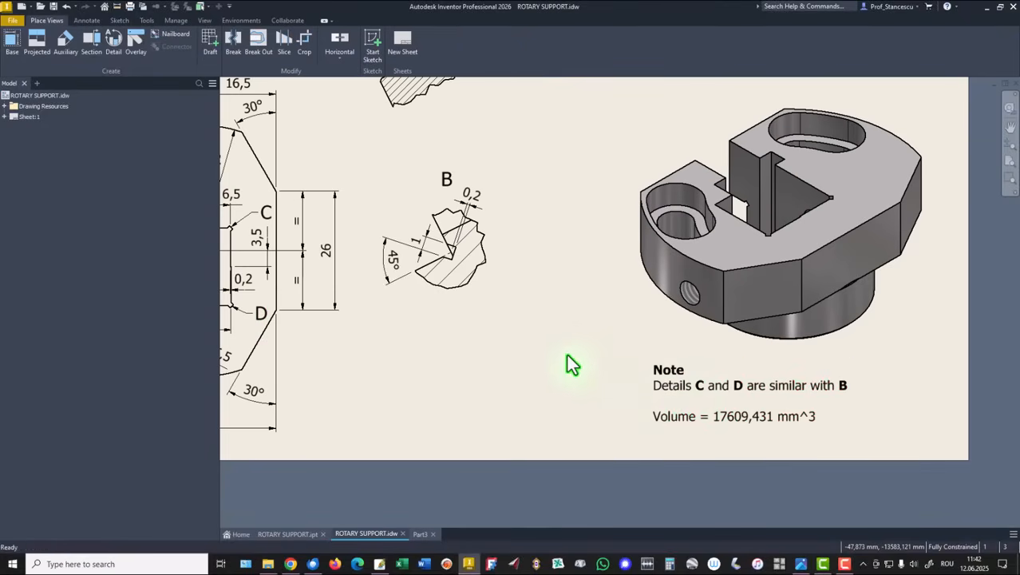
key(Home)
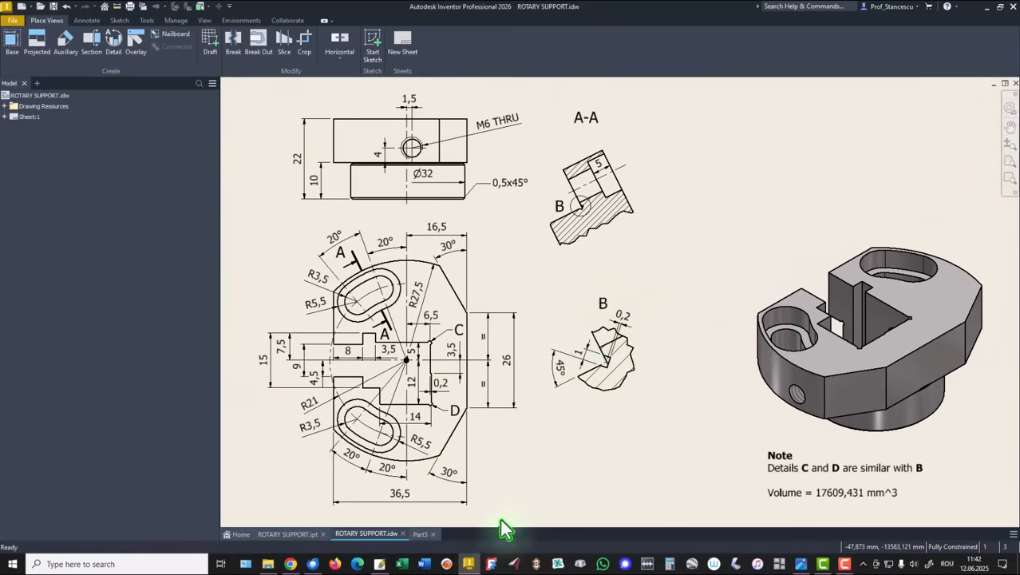
click(417, 535)
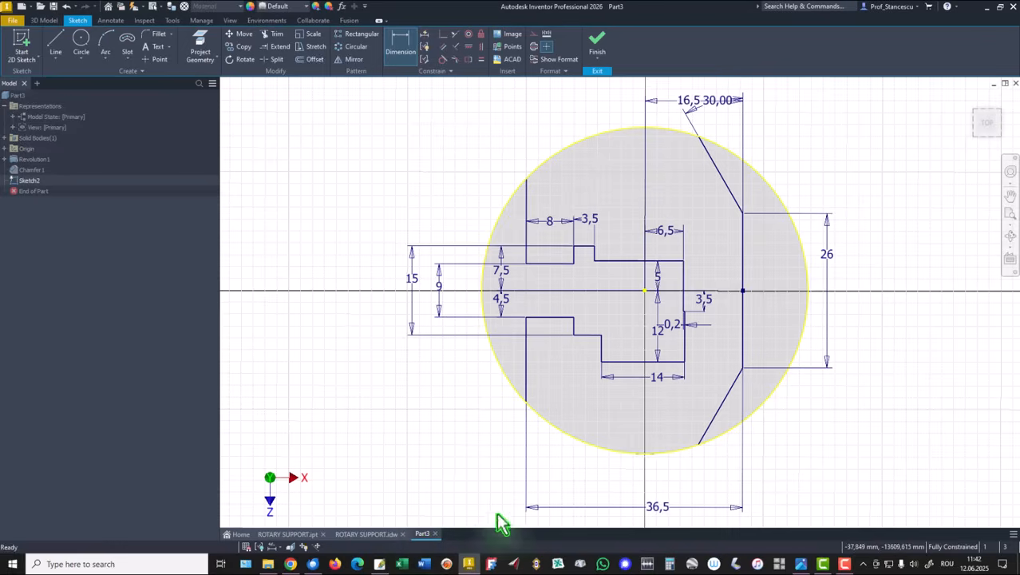
Sketch lines forming a small square relief at the upper-right corner of the step
scroll(679, 275, up, 3)
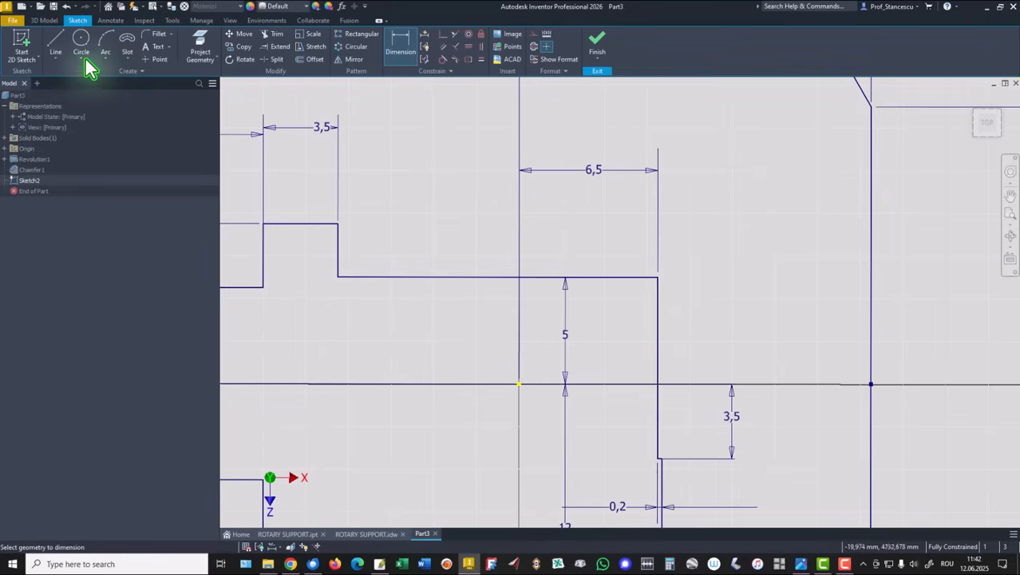
click(56, 40)
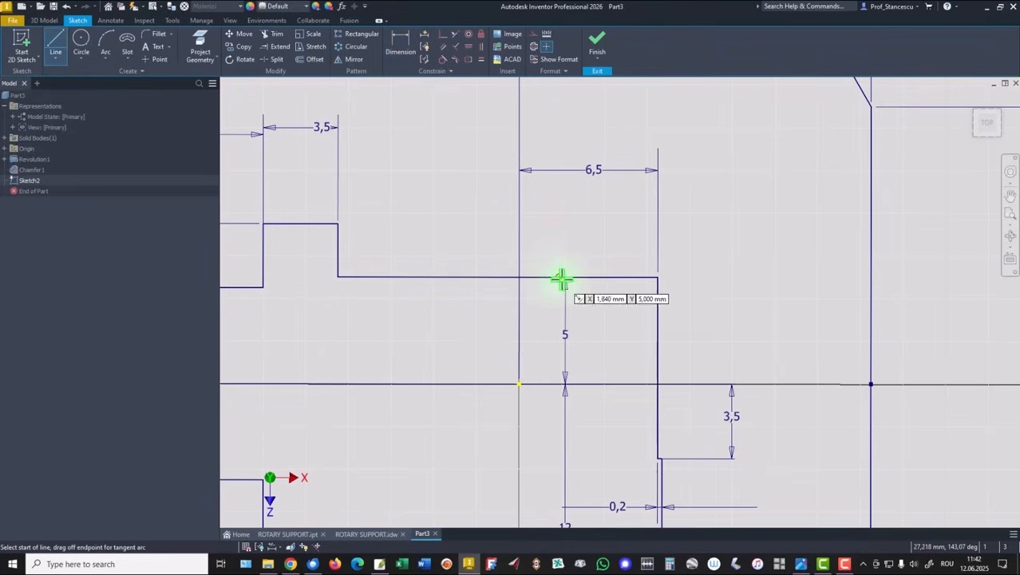
click(634, 277)
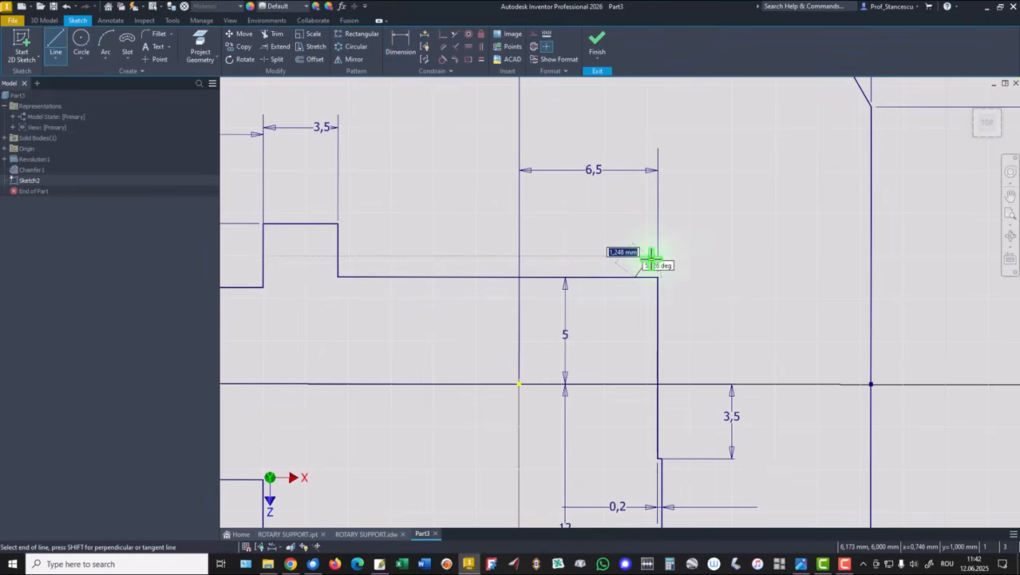
click(652, 258)
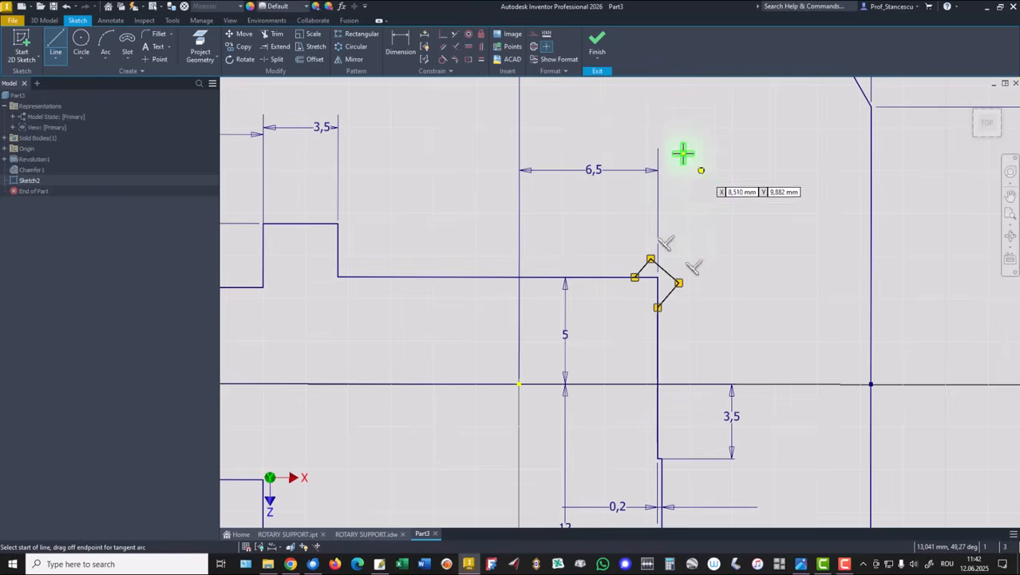
Dimension the offset of the relief square's edge from the step corner as 0.2 mm
click(402, 49)
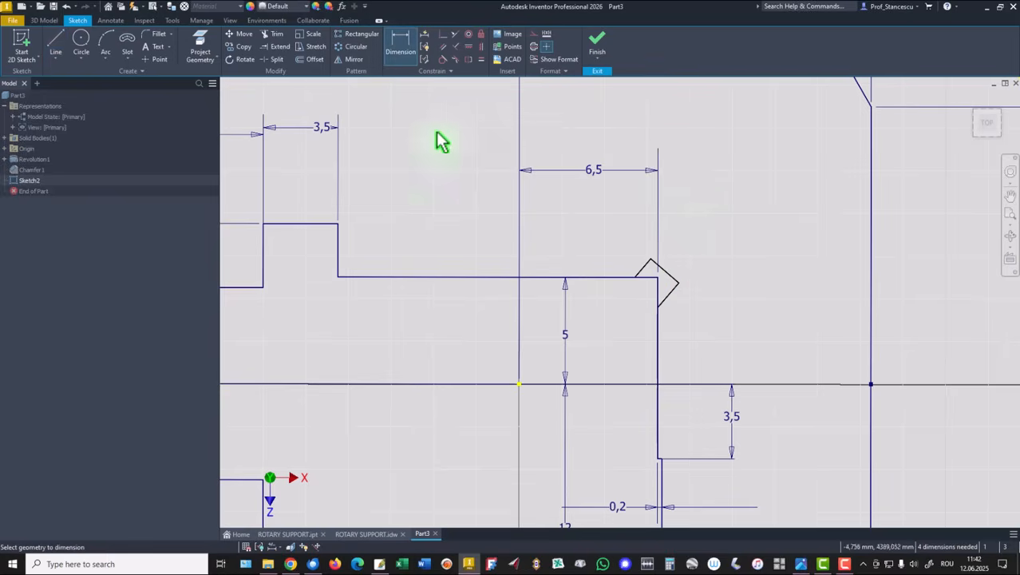
click(662, 277)
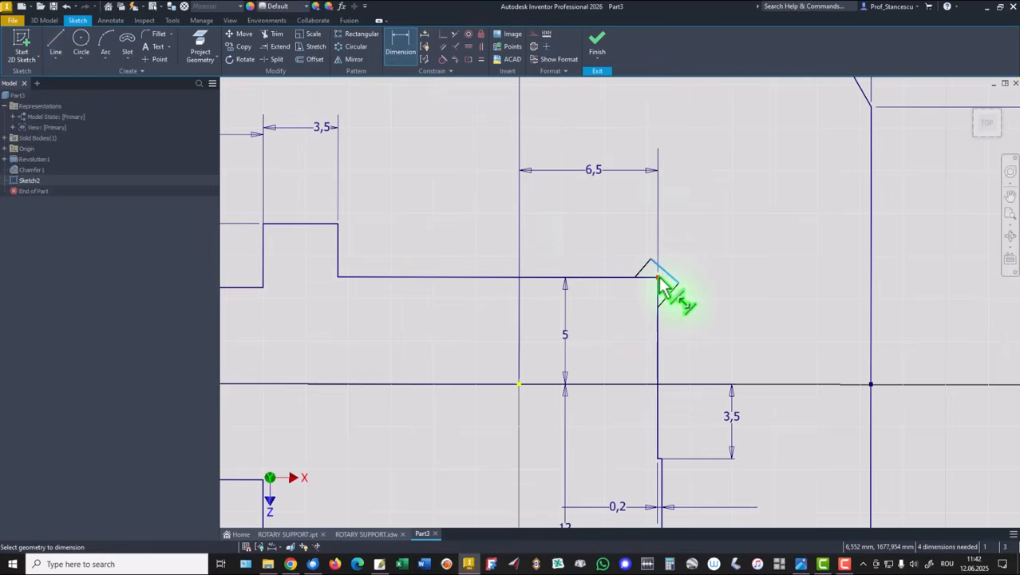
click(621, 249)
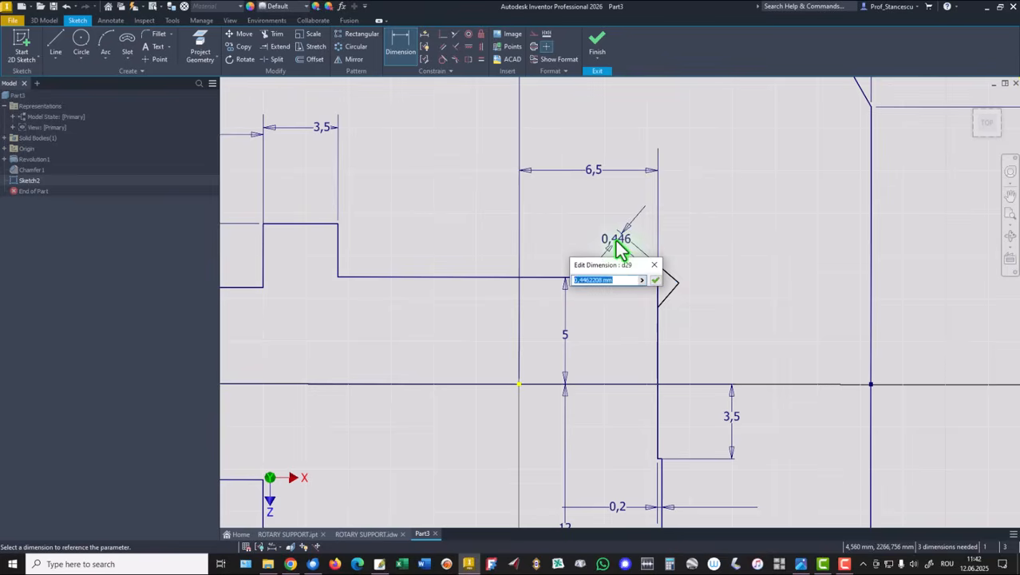
text(0,2)
key(Return)
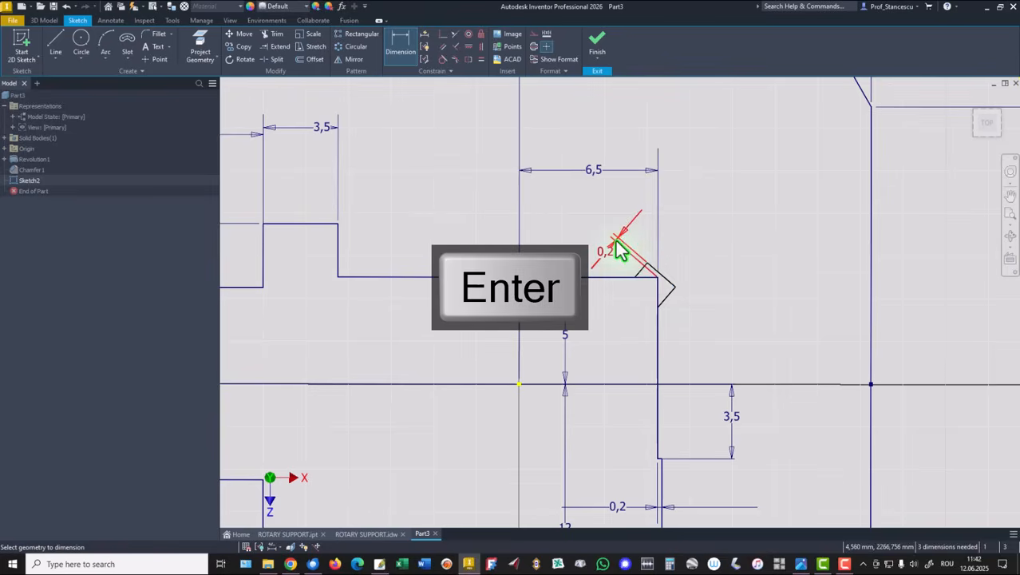
Dimension the outer side of the relief square as 1 mm
click(664, 278)
click(693, 256)
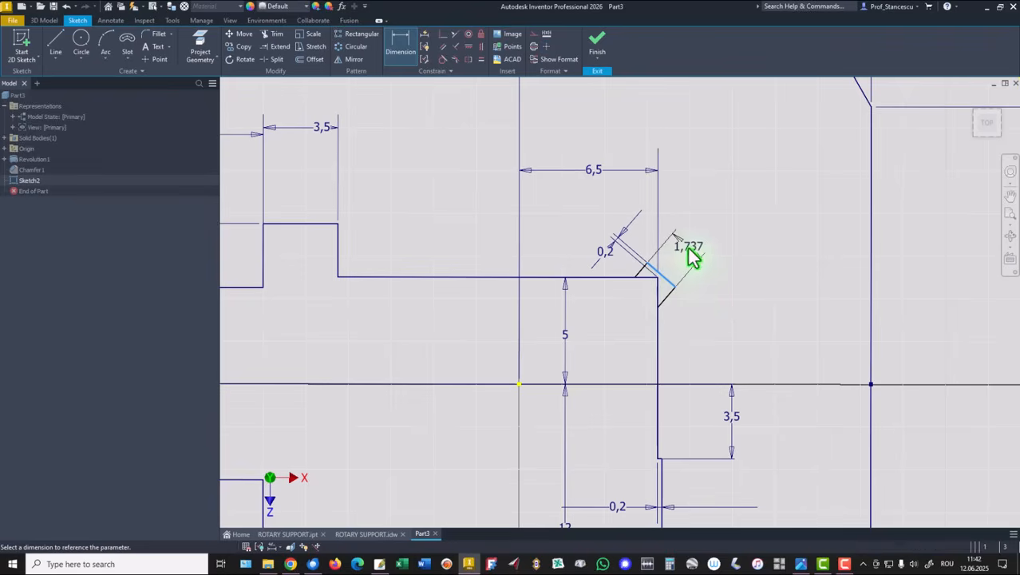
key(Return)
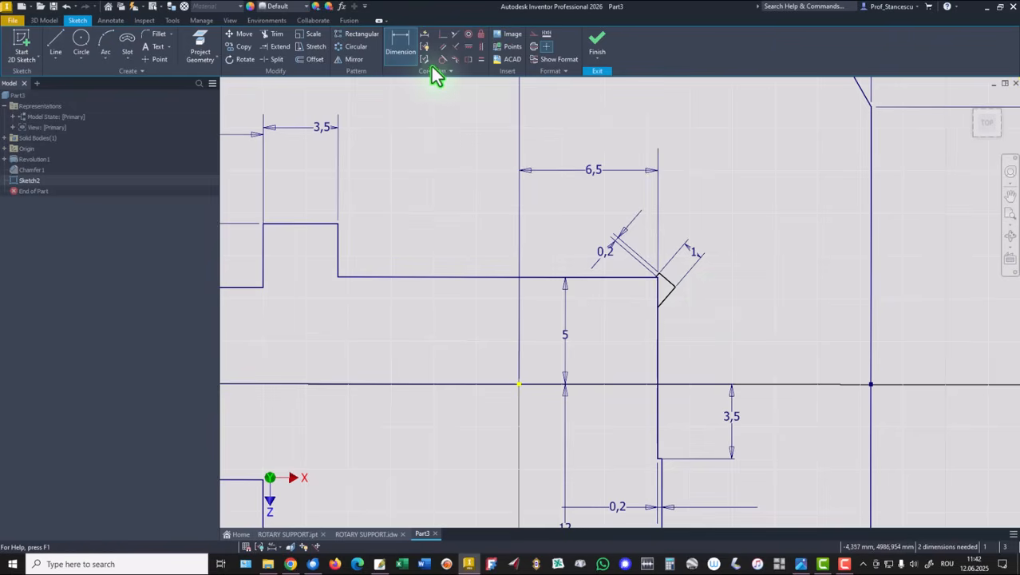
Apply an Equal constraint between two sides of the relief square
click(480, 59)
scroll(659, 319, up, 3)
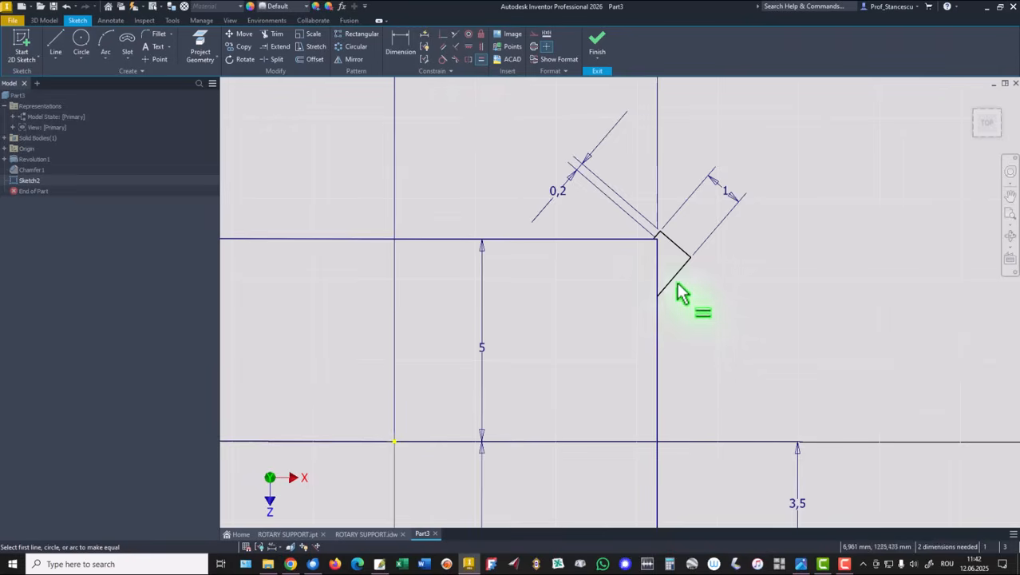
click(675, 275)
scroll(669, 234, up, 2)
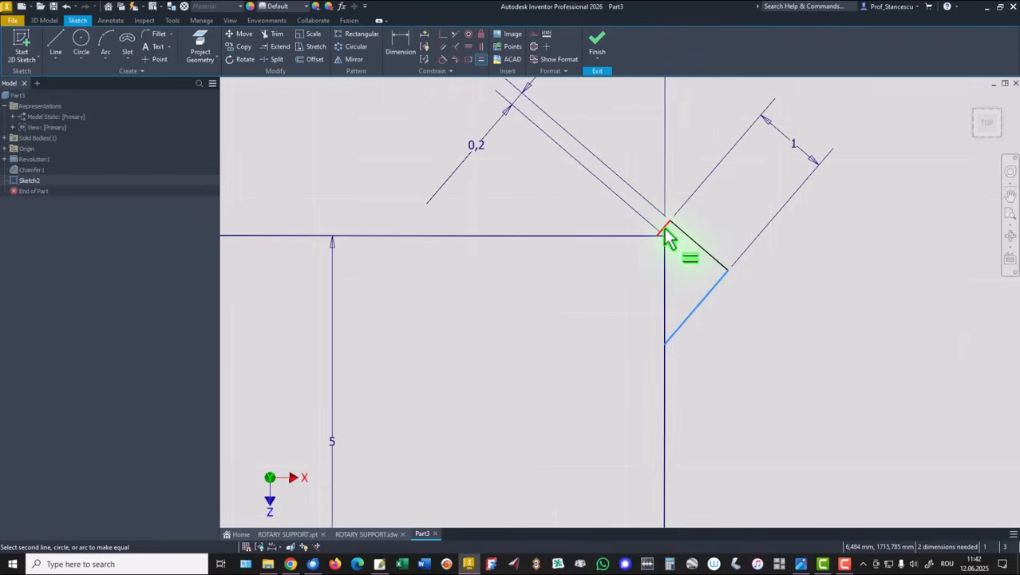
click(669, 236)
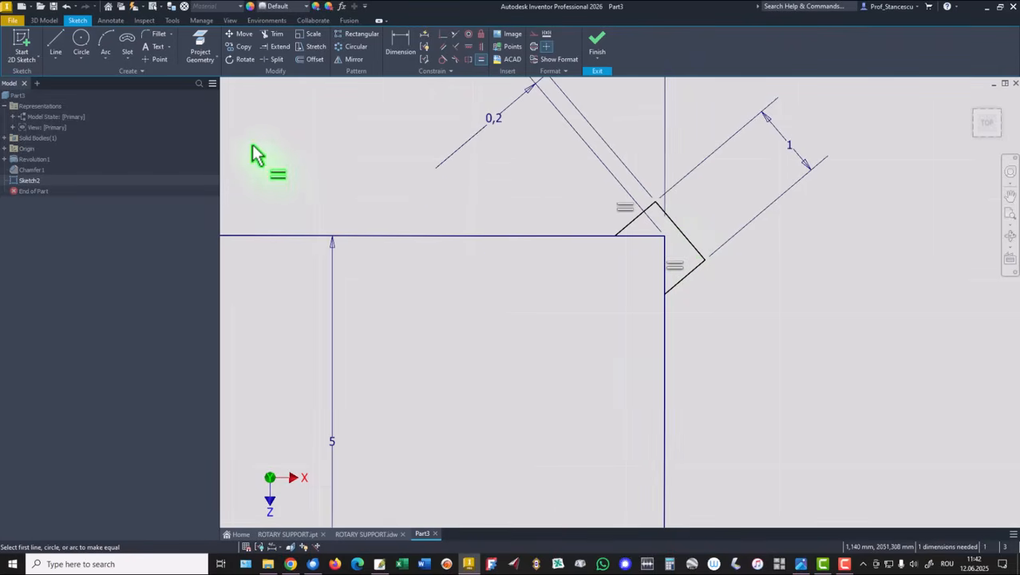
Dimension the angle between the top step line and the square's side as 45°
click(400, 45)
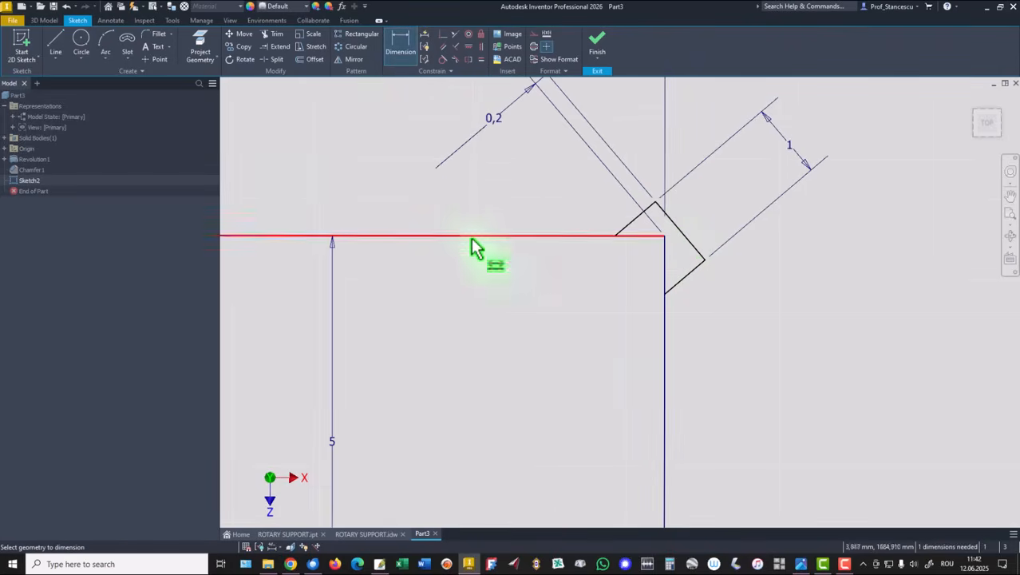
click(631, 223)
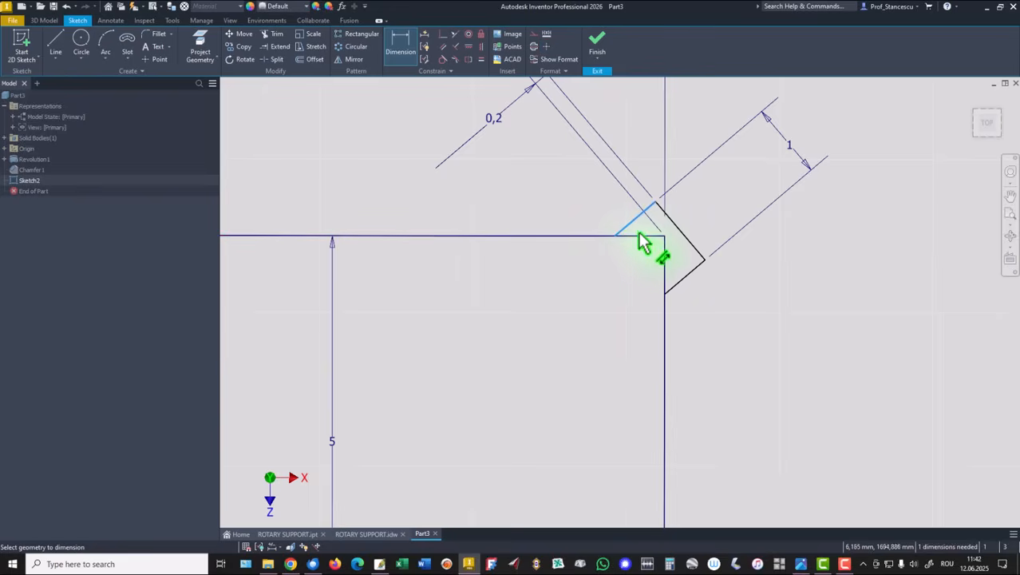
click(645, 237)
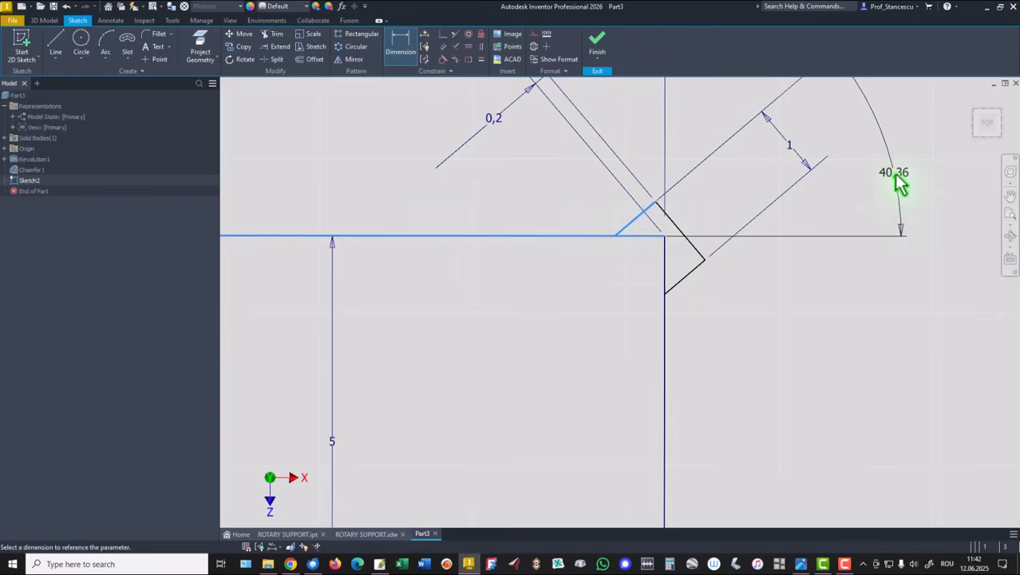
click(899, 183)
text(45)
key(Return)
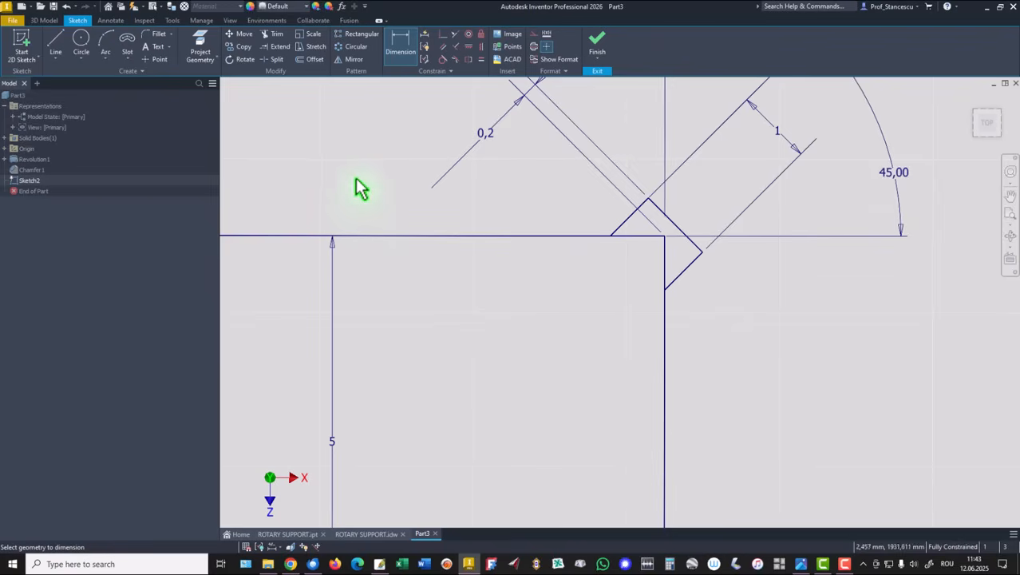
Split the step's vertical and horizontal lines at the relief square's corners
click(272, 59)
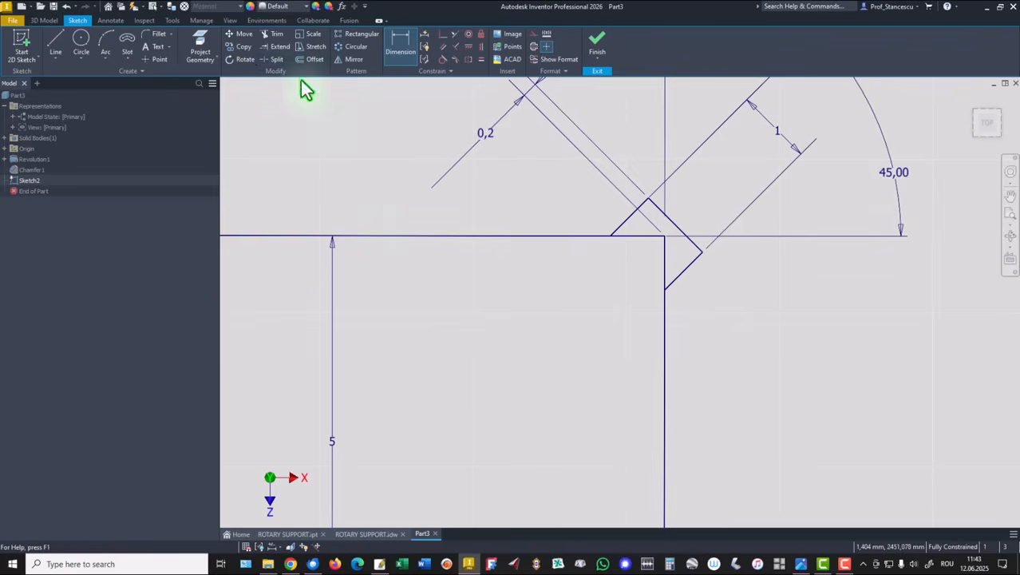
click(666, 271)
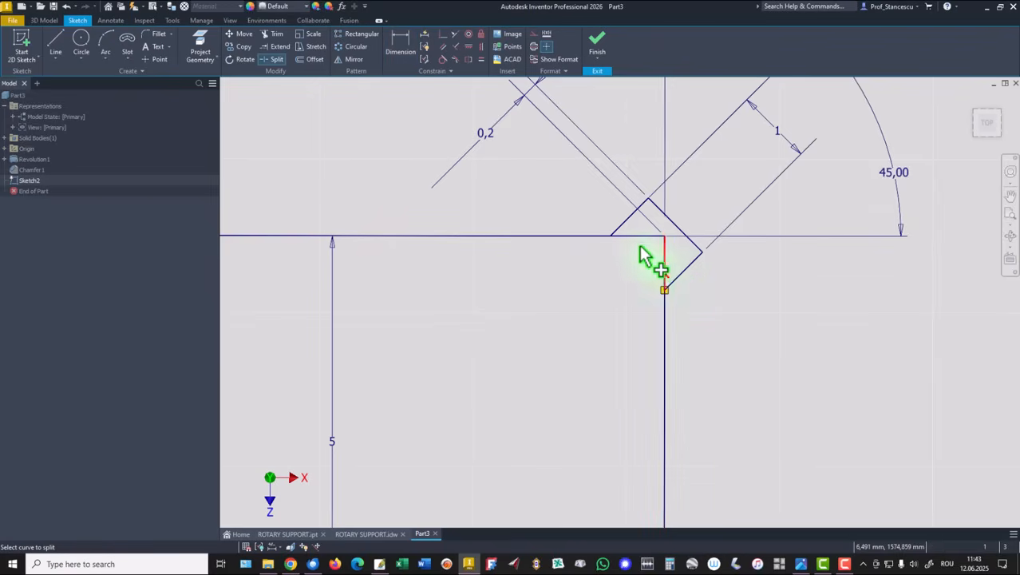
click(639, 238)
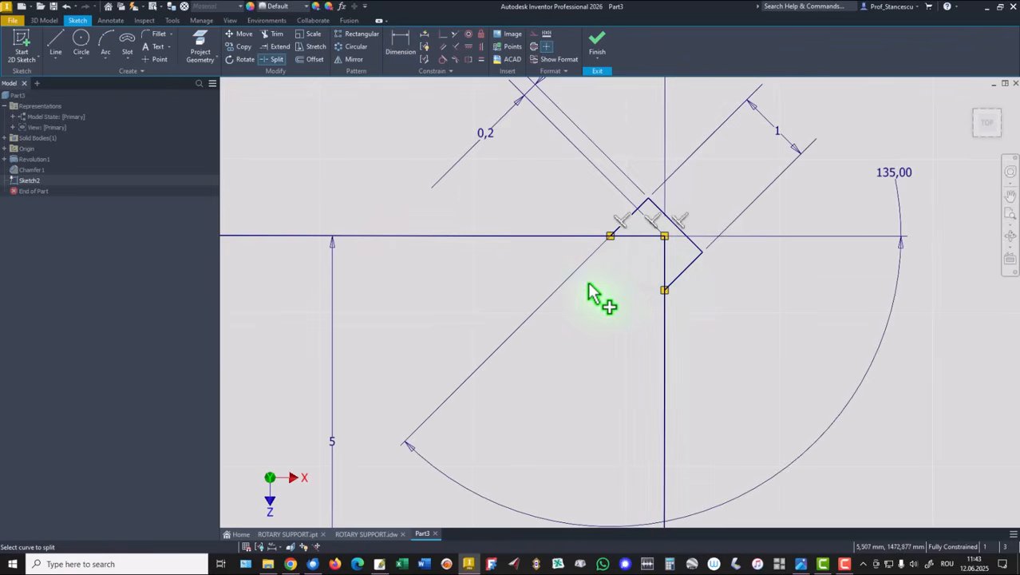
right_click(349, 117)
click(372, 130)
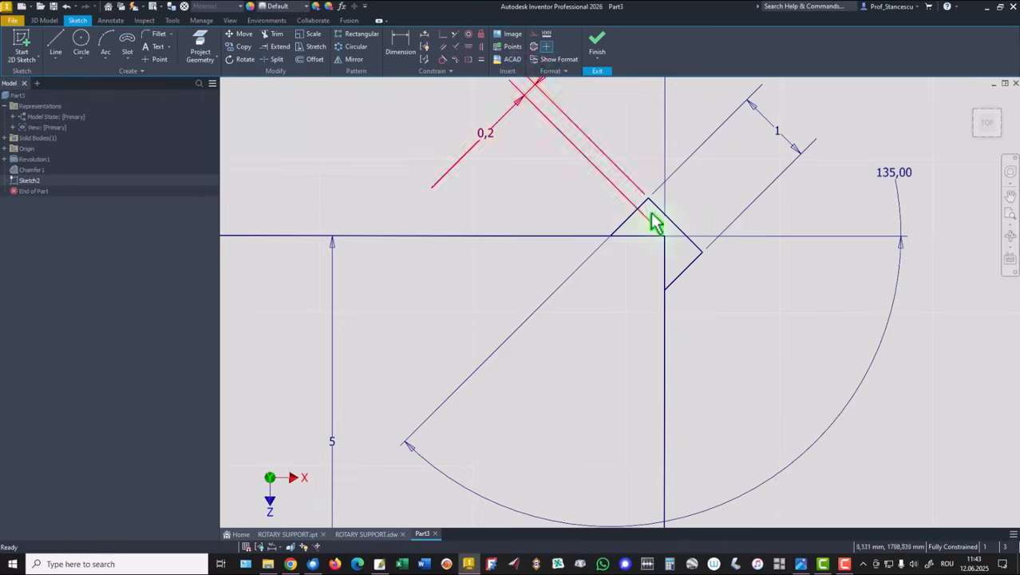
Convert the split line segments inside the relief square to construction geometry
drag(667, 232, 646, 265)
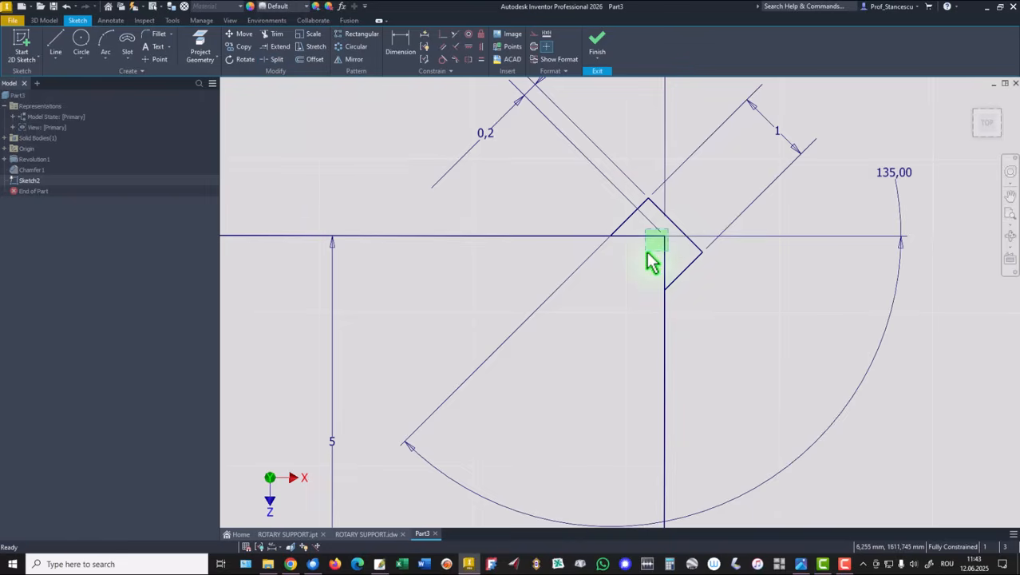
right_click(615, 281)
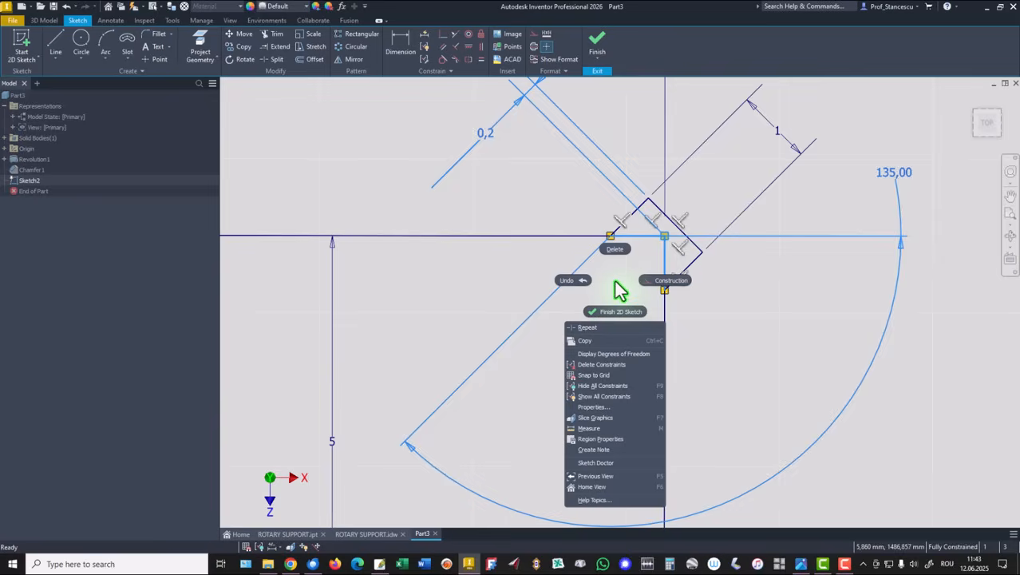
click(660, 281)
click(592, 328)
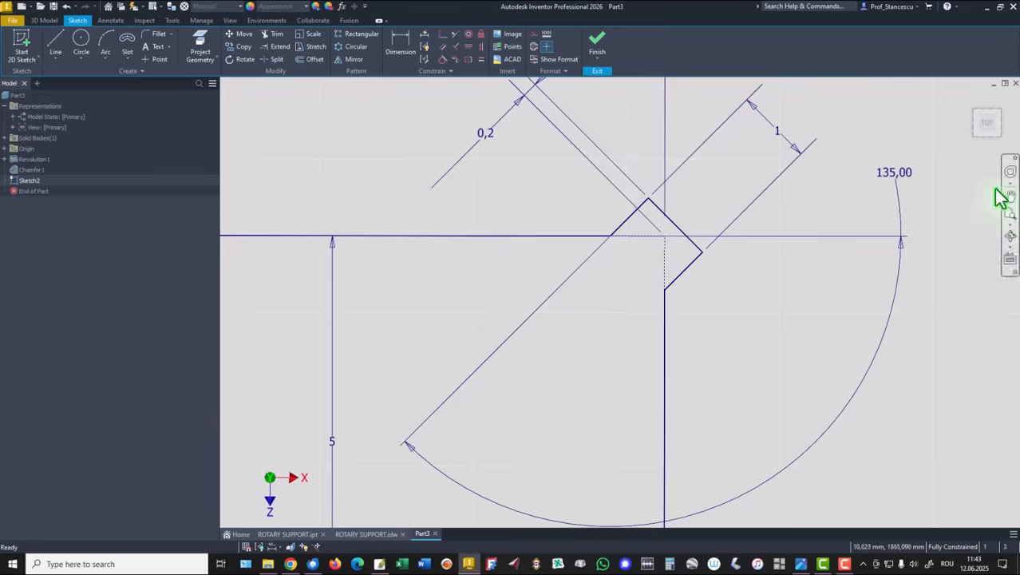
Sketch a tilted relief square with four lines at the lower step's inner corner
middle_drag(719, 343, 715, 111)
middle_drag(731, 289, 732, 49)
mouse_move(732, 349)
middle_down()
mouse_move(726, 110)
mouse_move(710, 103)
middle_up()
middle_drag(689, 418, 675, 143)
middle_drag(723, 341, 694, 330)
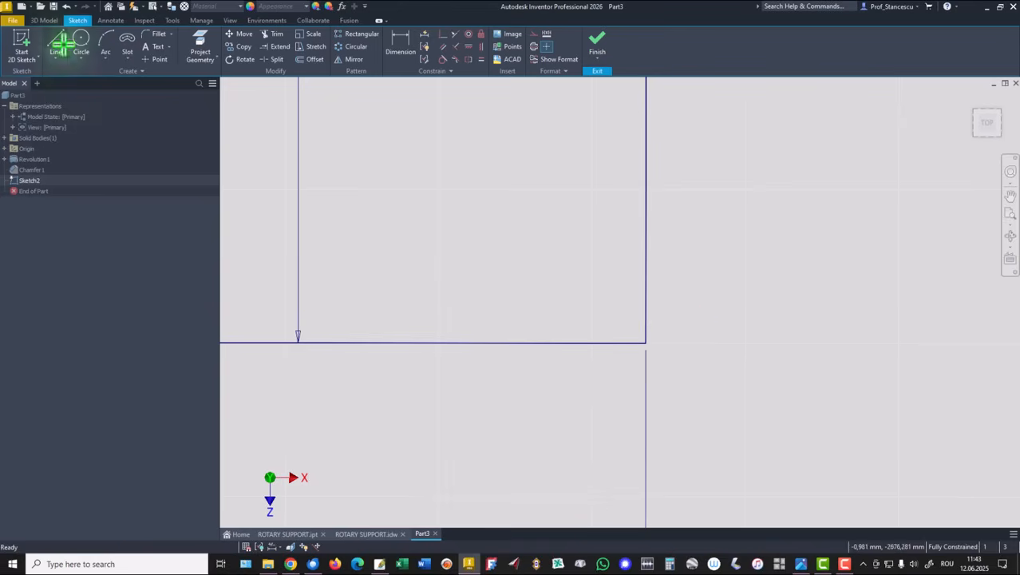
click(63, 44)
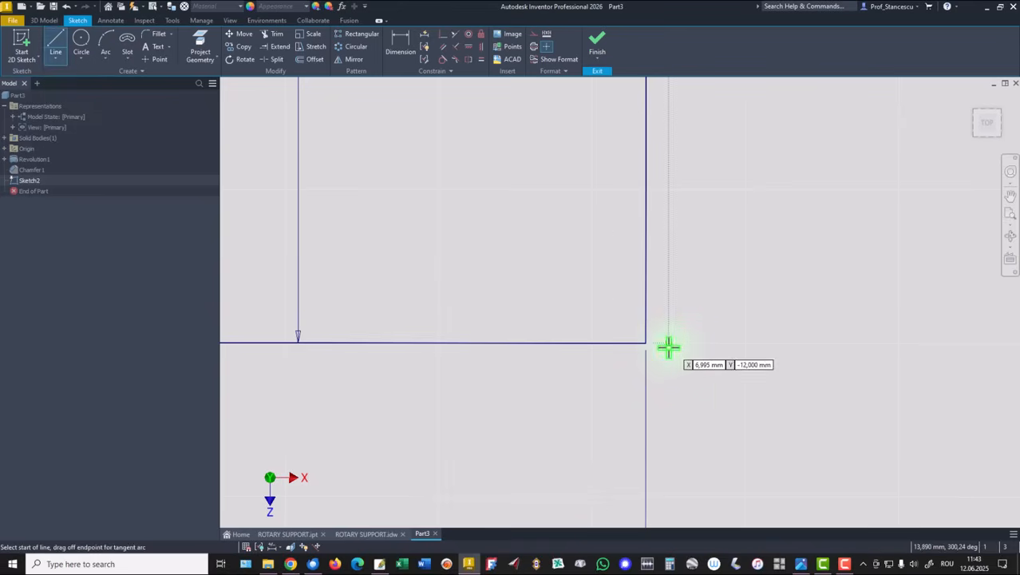
click(588, 343)
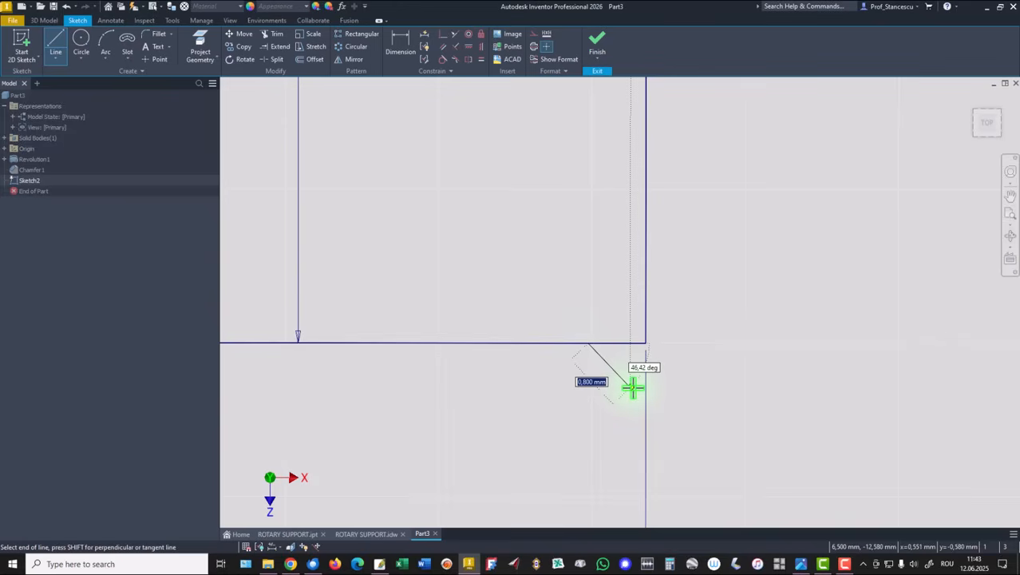
click(631, 387)
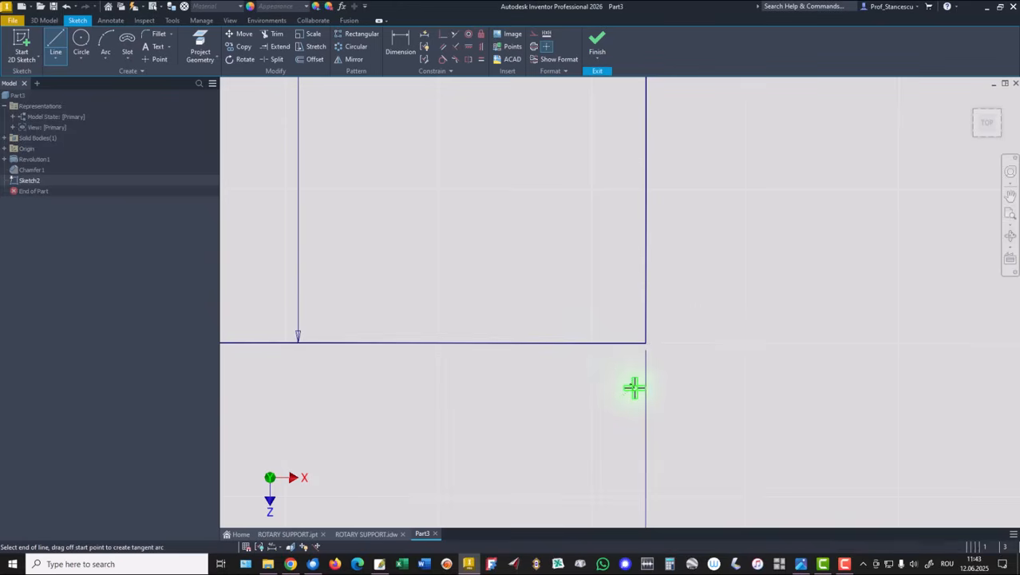
click(689, 332)
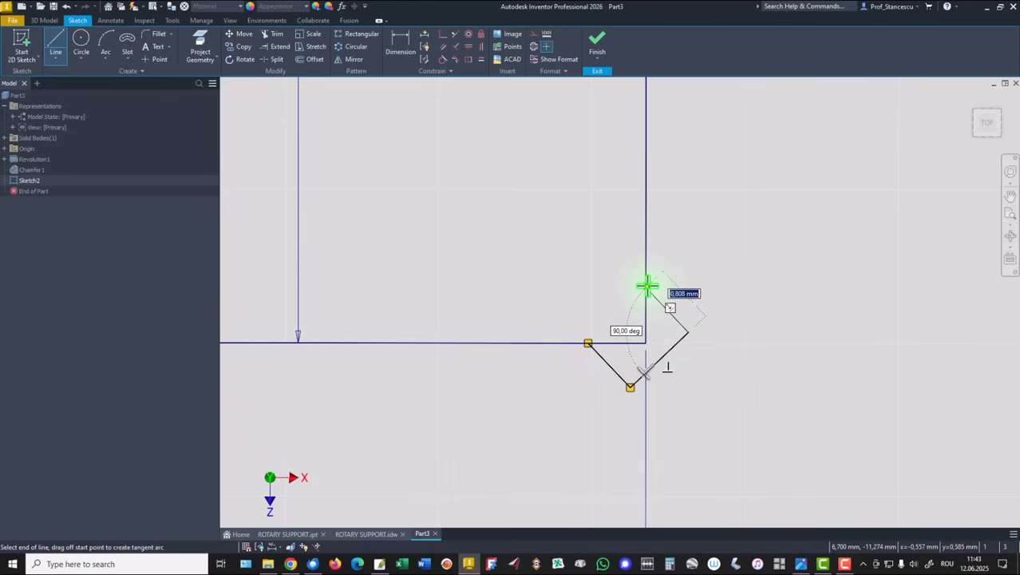
click(646, 288)
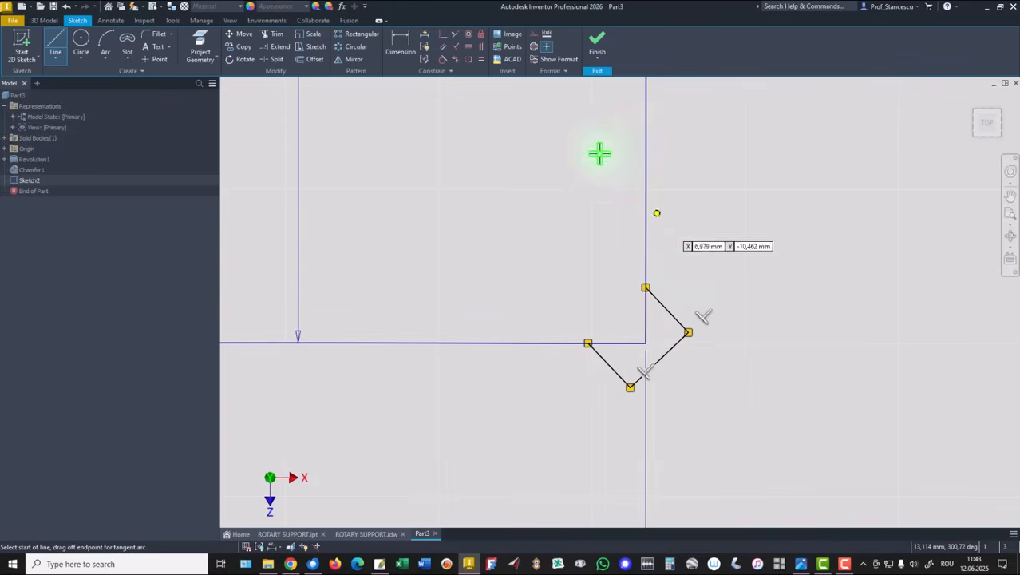
Apply an Equal constraint between two sides of the lower relief square
click(480, 60)
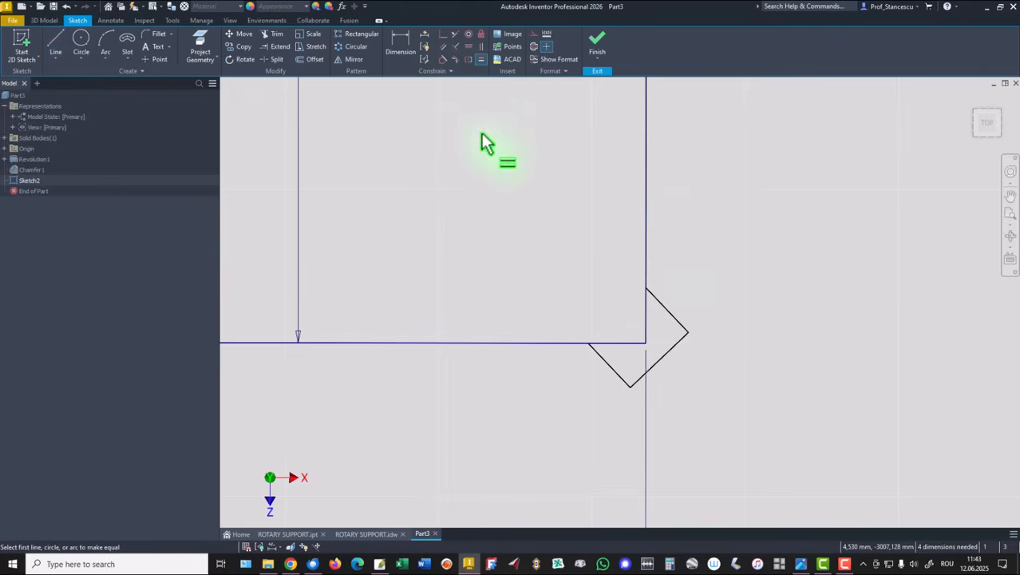
click(618, 379)
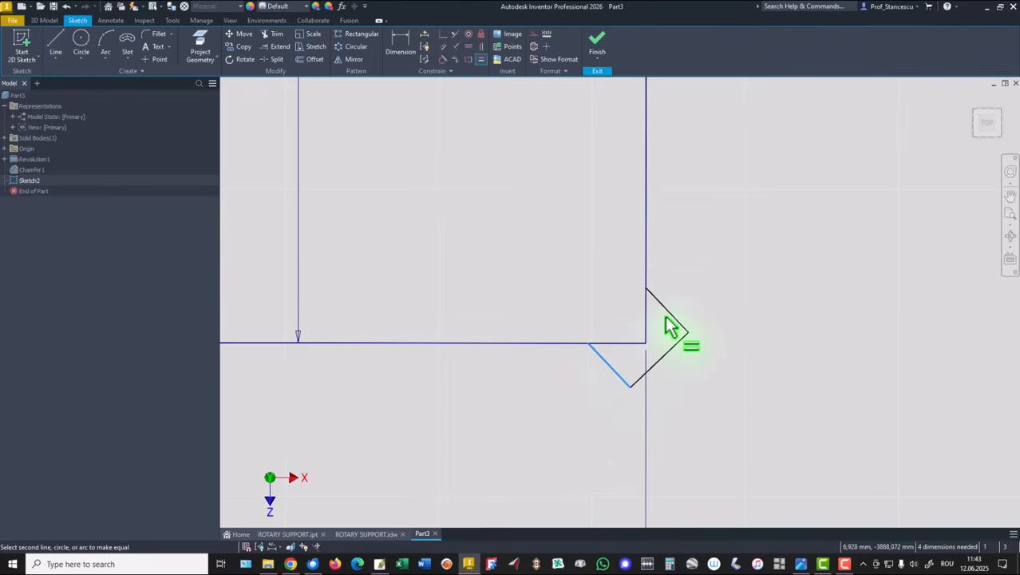
click(671, 314)
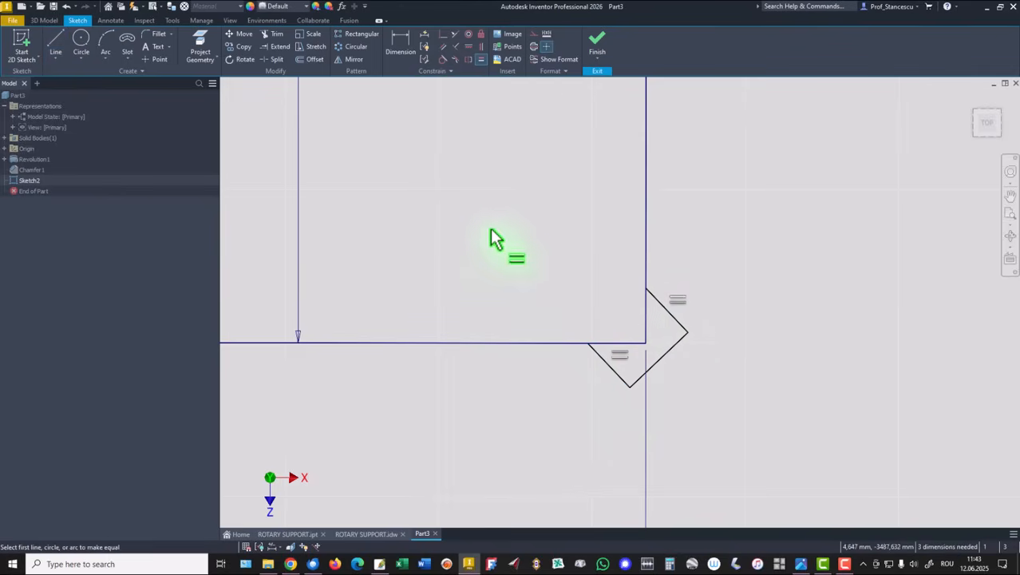
Dimension the lower relief square's offset from the step corner as 0,2 mm
click(400, 46)
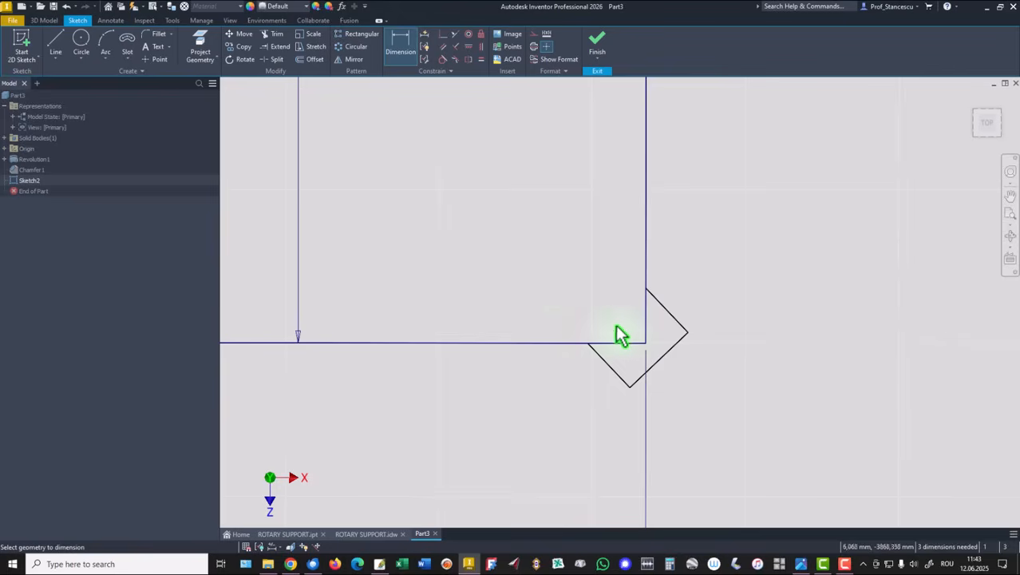
click(660, 360)
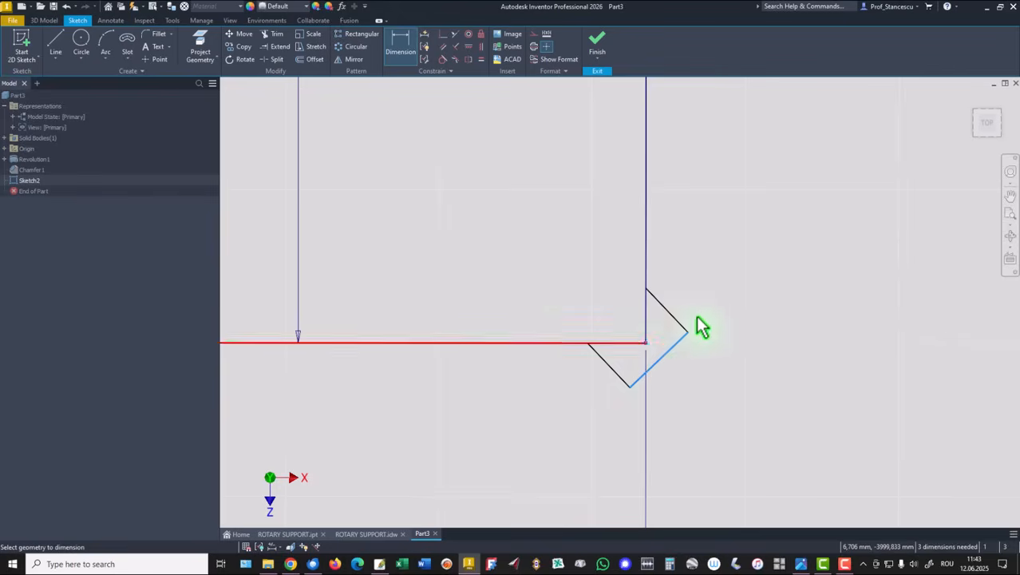
click(761, 262)
text(0,2)
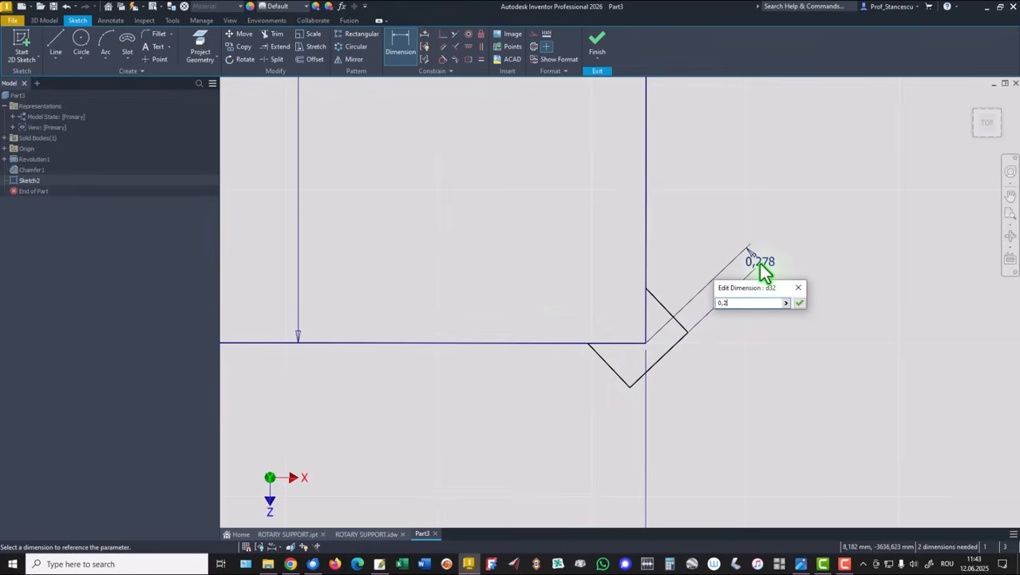
key(Return)
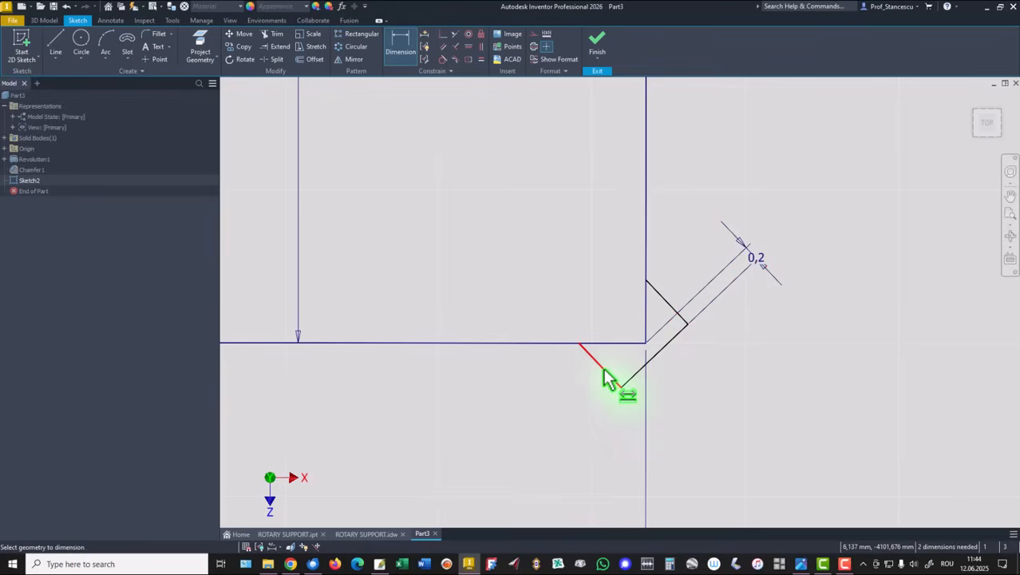
Dimension the angle between the lower step line and the square's side as 45°
click(605, 370)
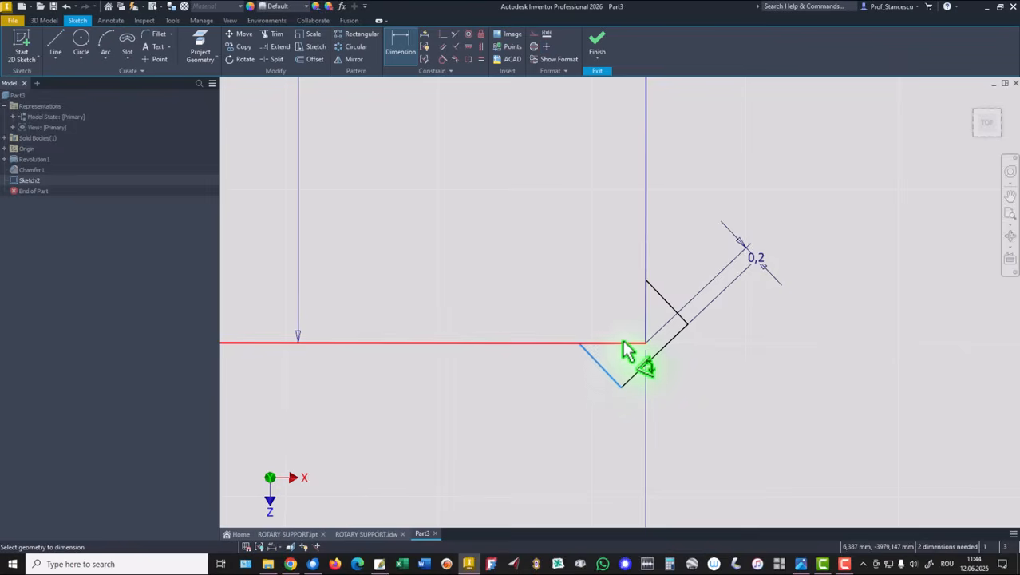
click(623, 343)
click(752, 410)
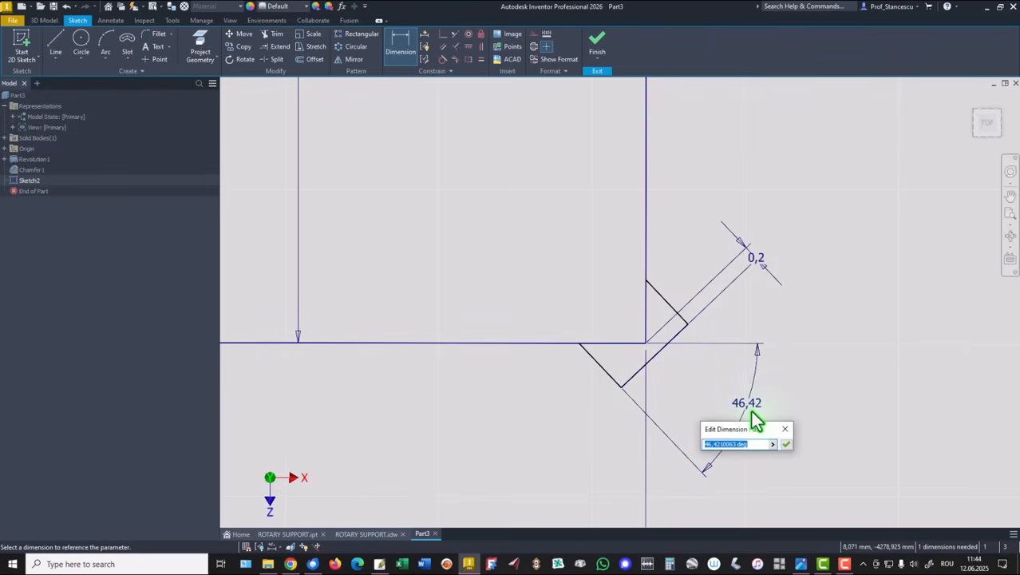
text(45)
key(Return)
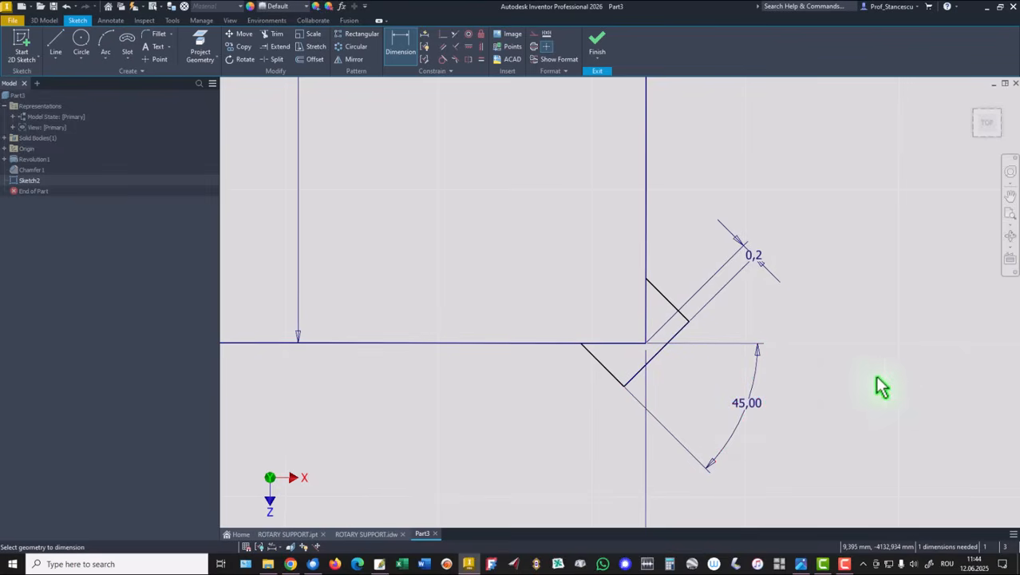
Dimension the distance across the lower relief square as 1 mm
click(661, 350)
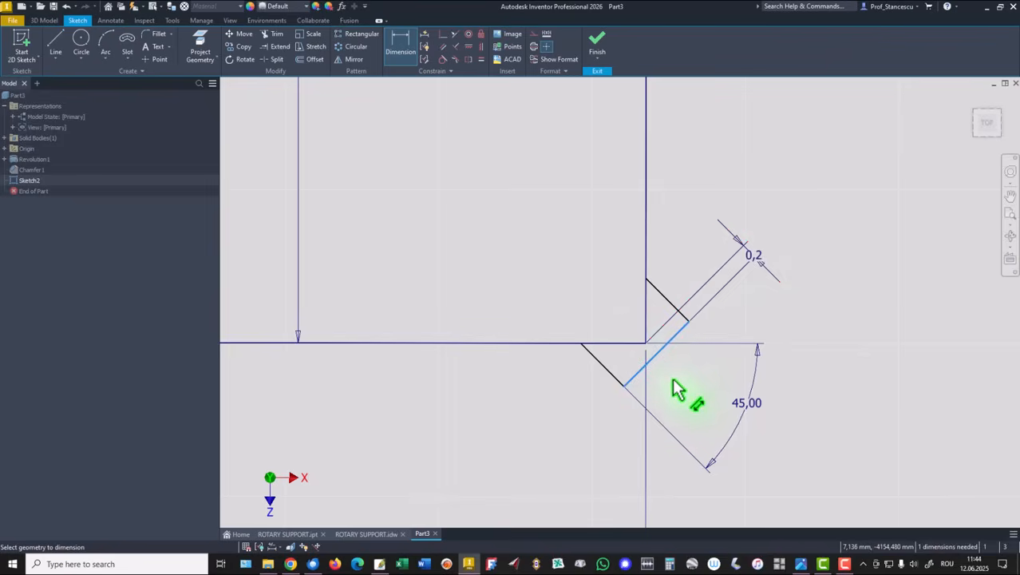
click(697, 406)
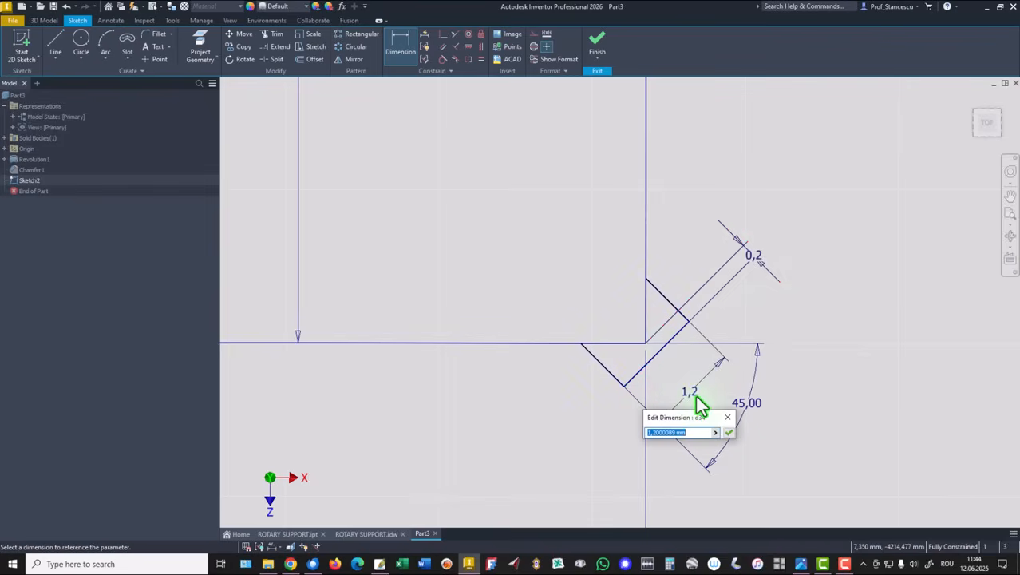
text(1)
key(Return)
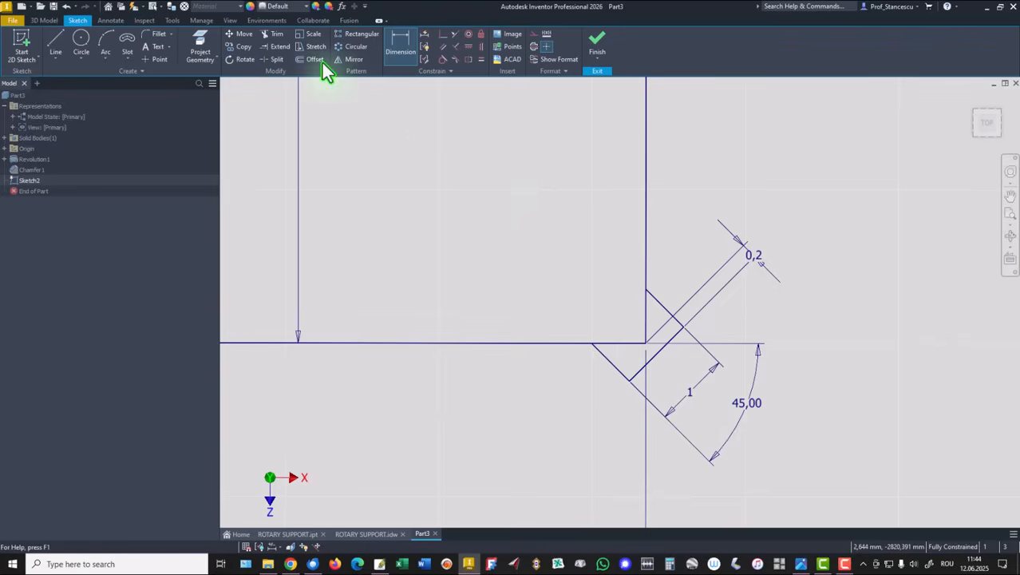
Split the lower step's vertical and horizontal lines at the relief square's corners
click(273, 61)
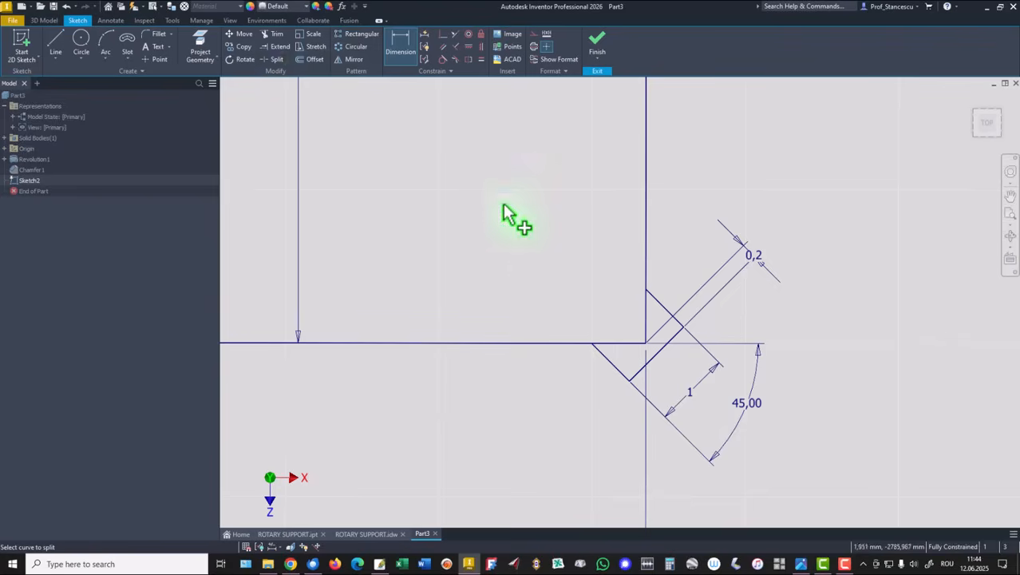
click(647, 331)
click(624, 346)
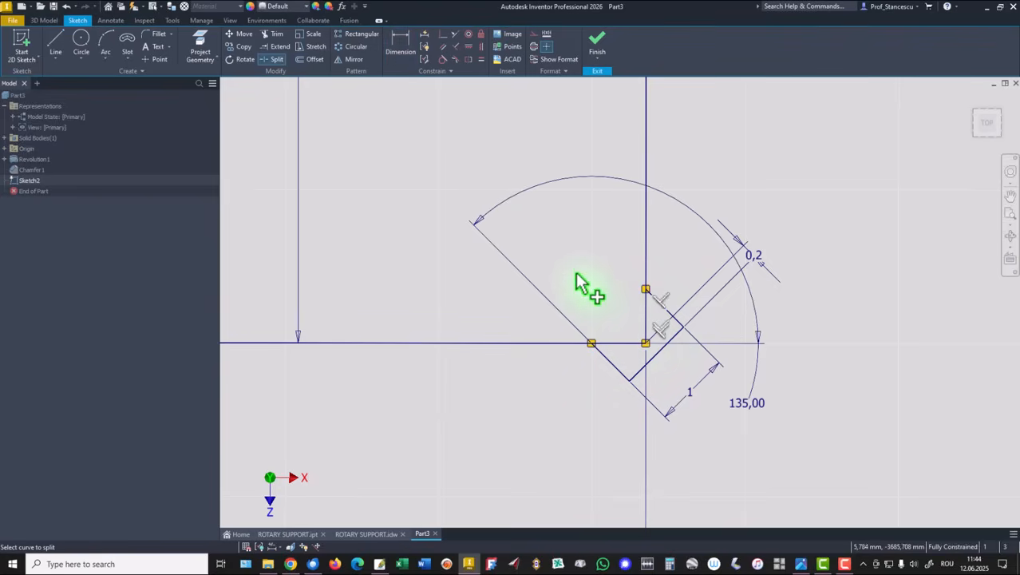
right_click(580, 283)
click(611, 276)
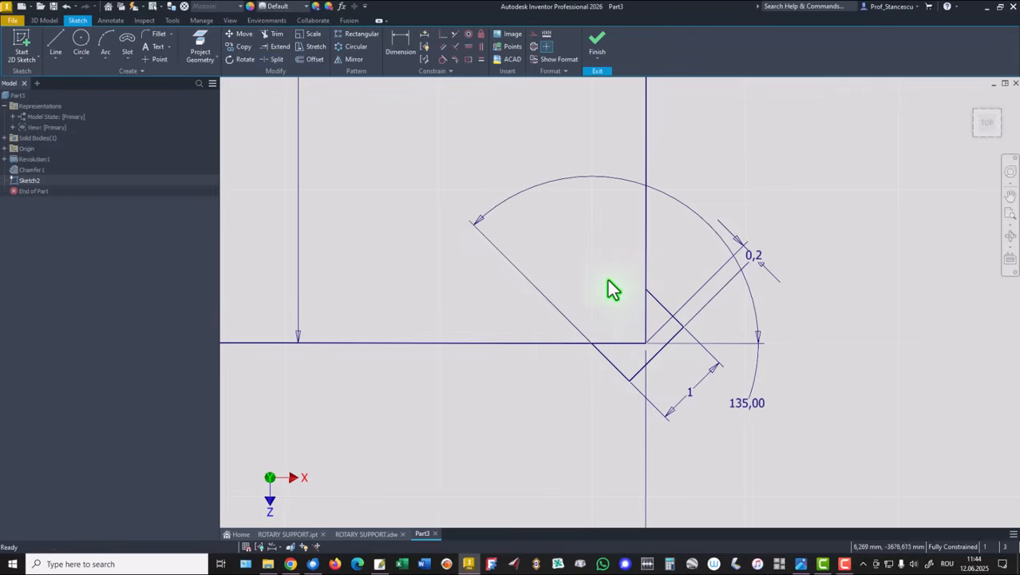
Convert the split line segments inside the lower relief square to construction geometry
drag(657, 314, 631, 361)
right_click(481, 289)
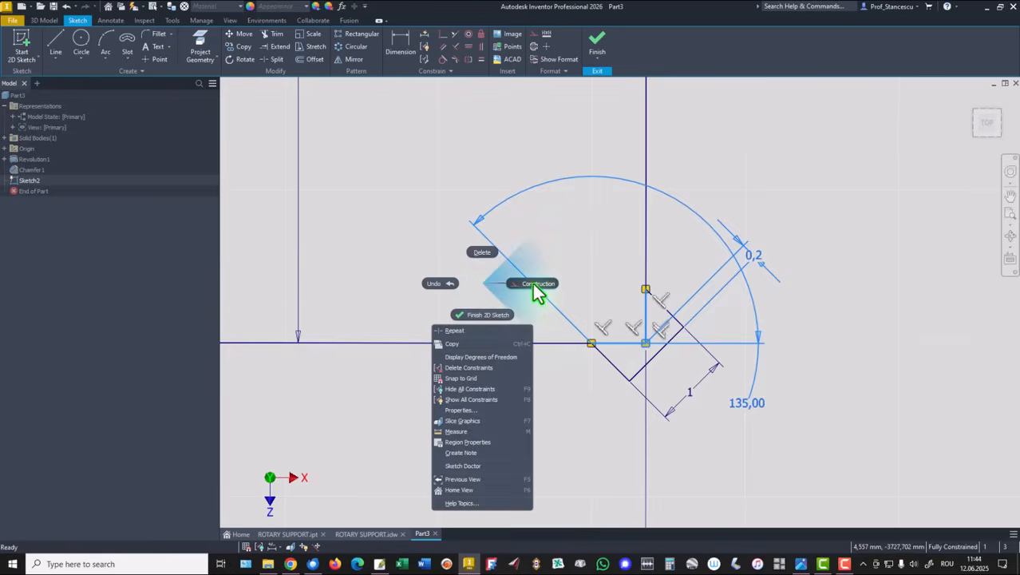
click(537, 287)
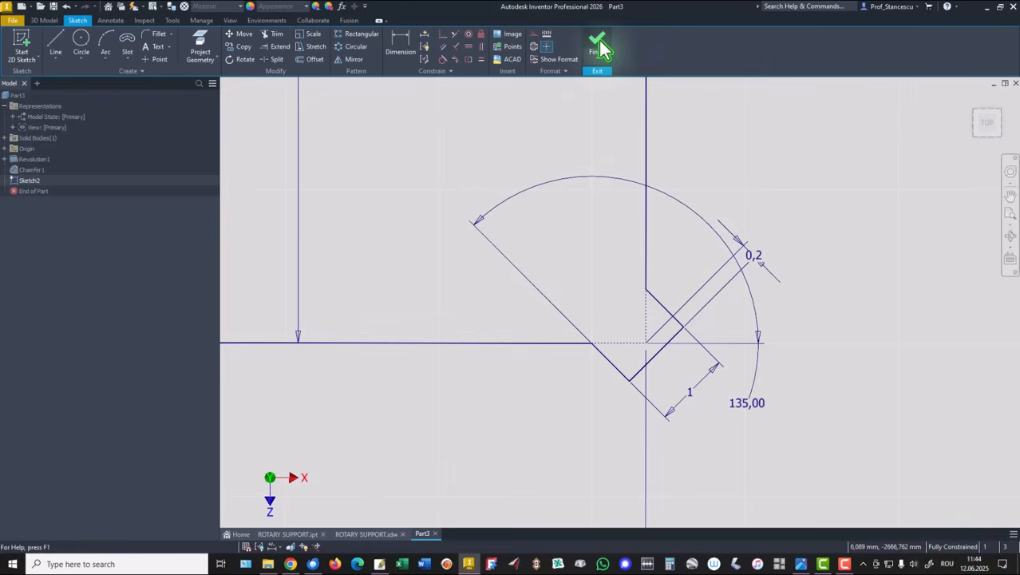
Move the 30° angle dimension away from the 16,5 dimension and finish the sketch
key(Home)
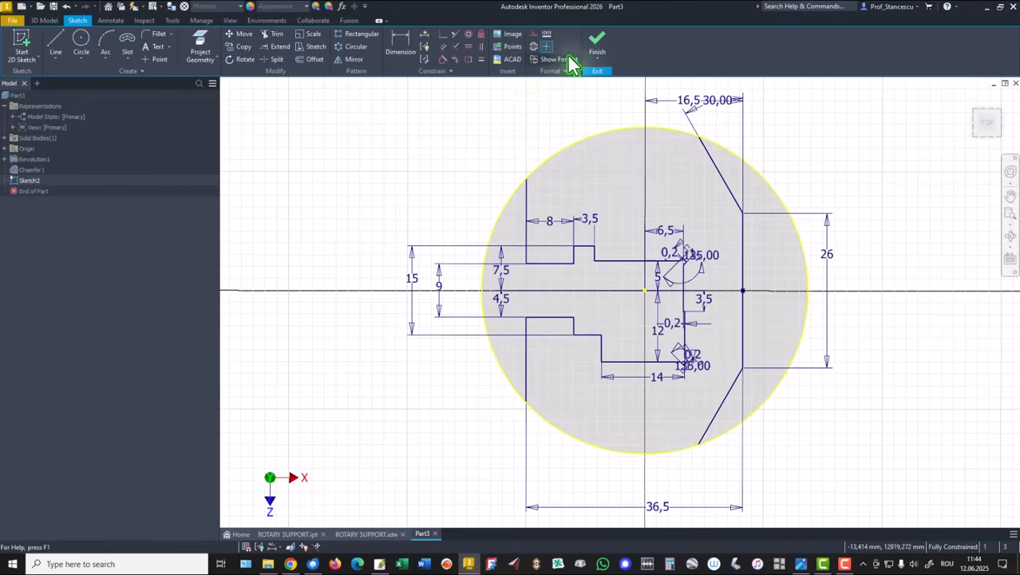
drag(713, 114, 722, 137)
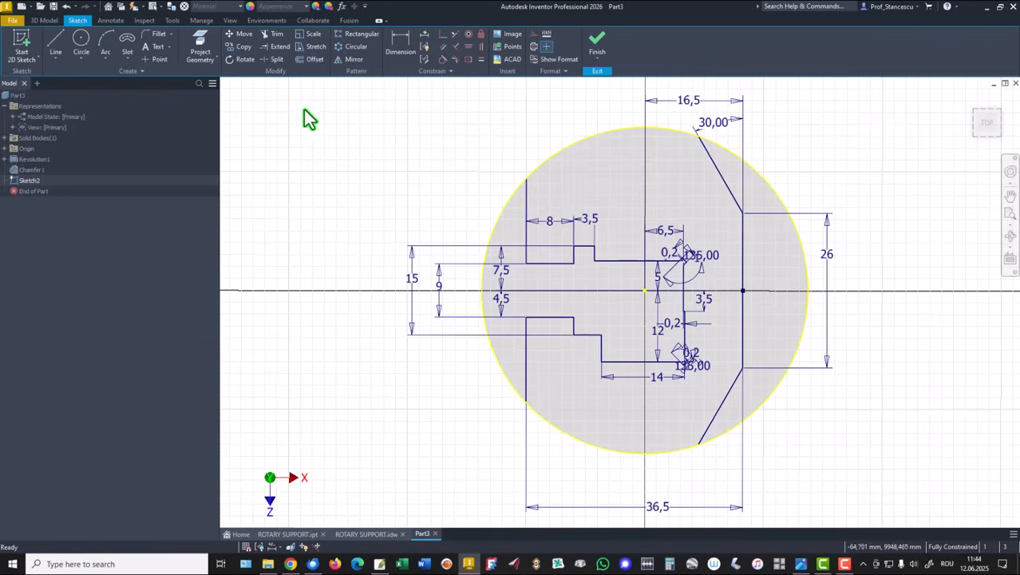
click(597, 53)
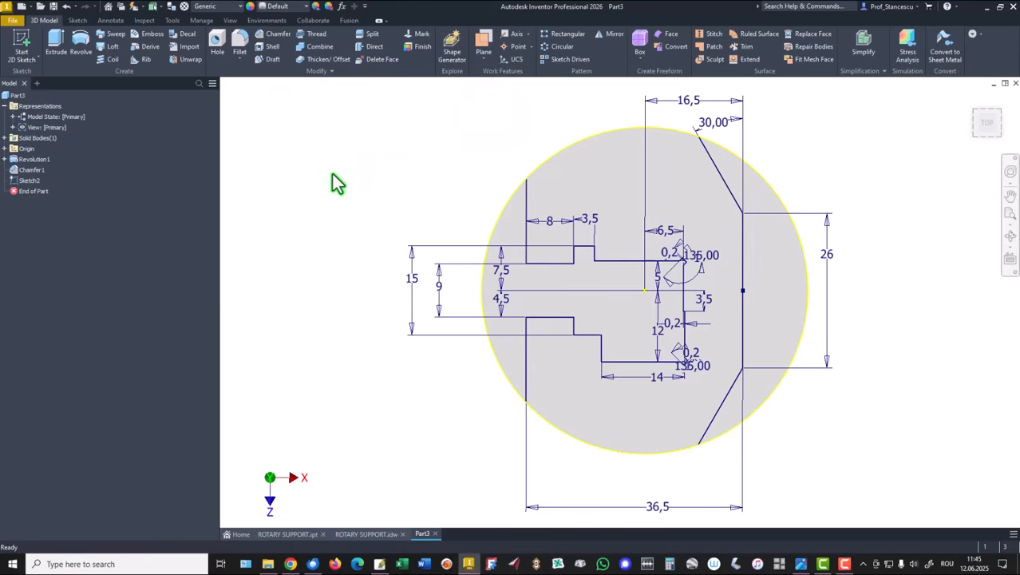
Extrude the two sketch profiles as a cut through the entire part
key(F6)
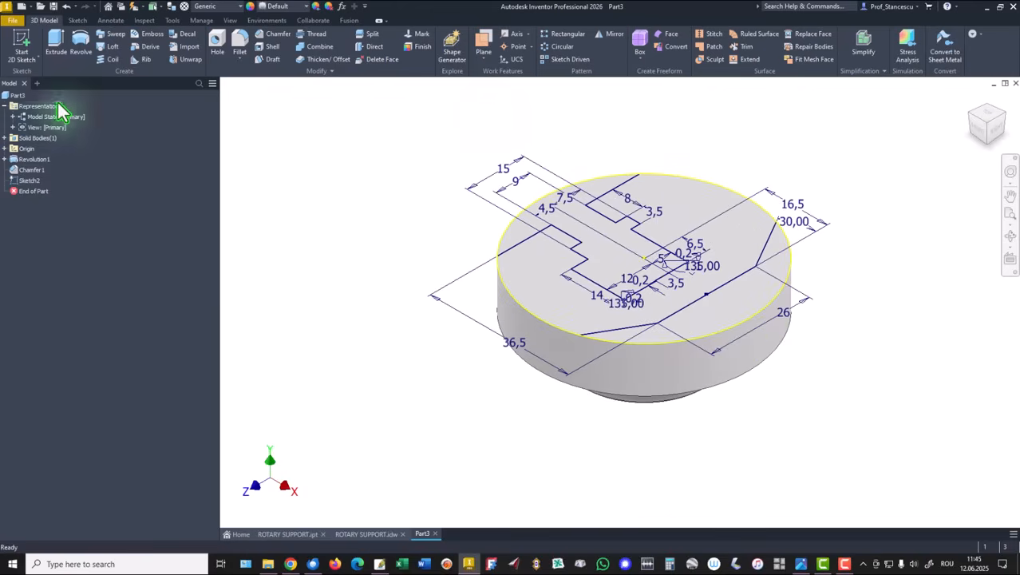
click(56, 45)
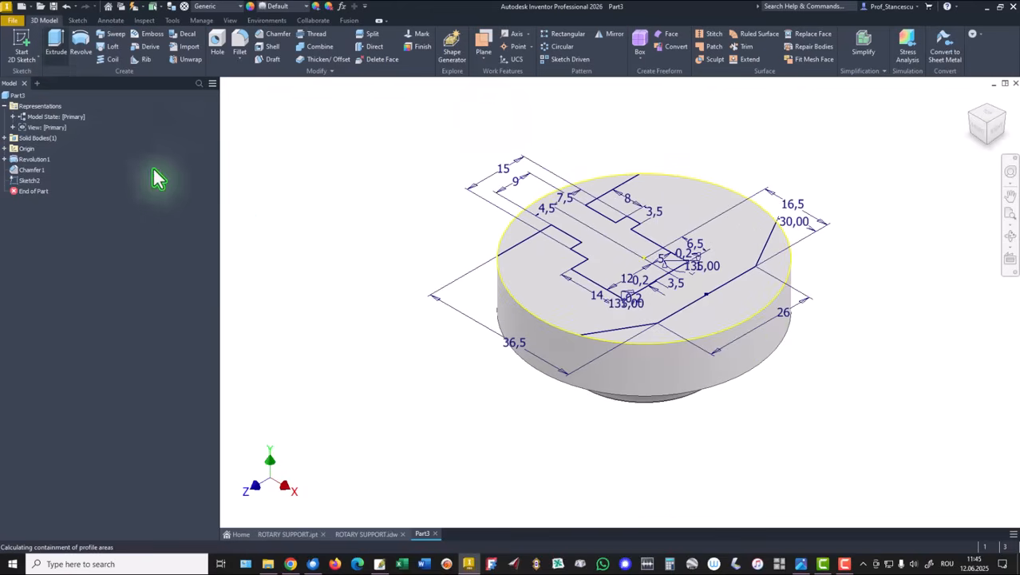
click(603, 247)
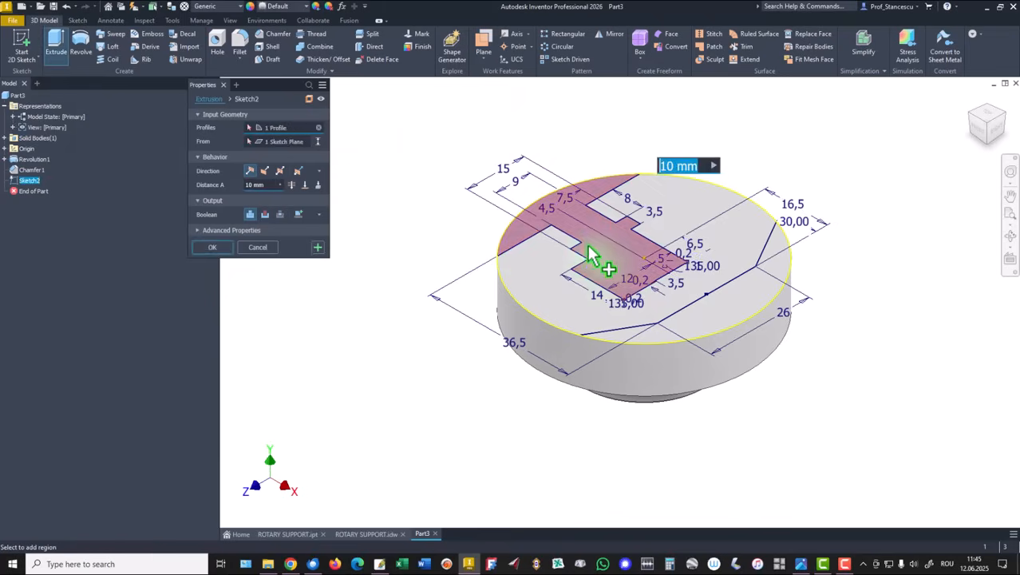
click(724, 334)
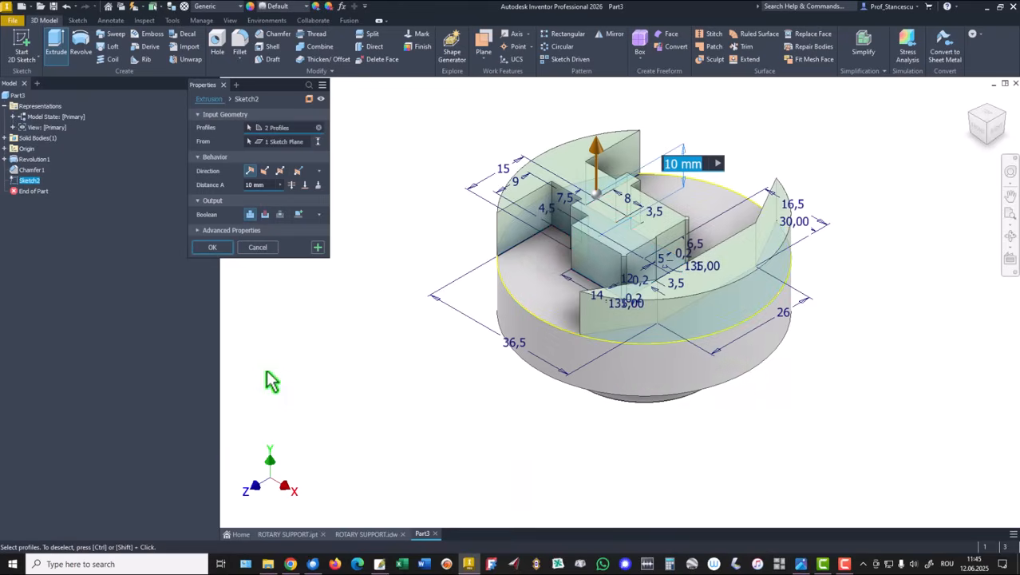
click(264, 214)
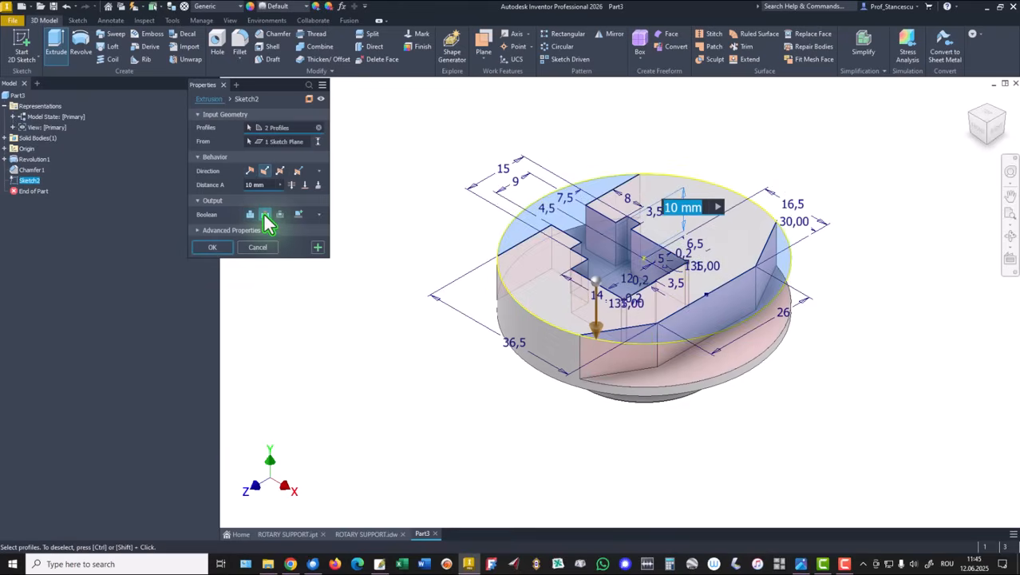
click(292, 185)
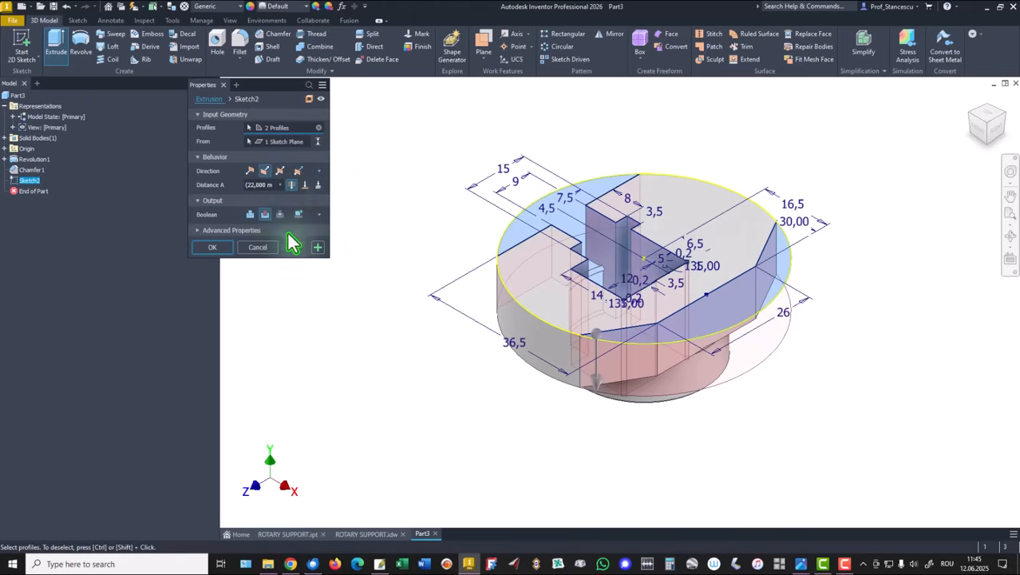
click(210, 247)
Switch to the ROTARY SUPPORT.idw drawing to compare it with the model
key(F6)
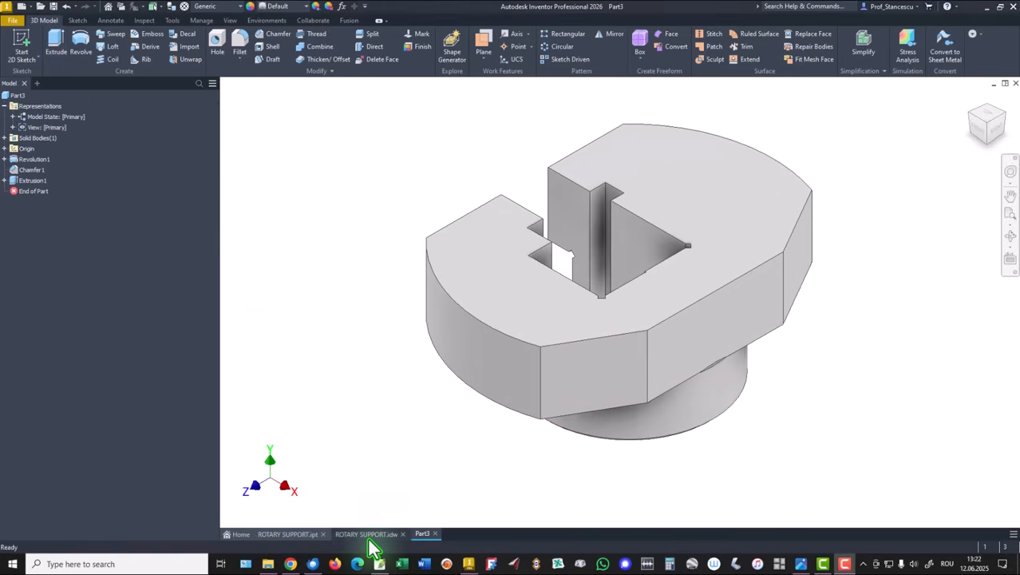
click(366, 534)
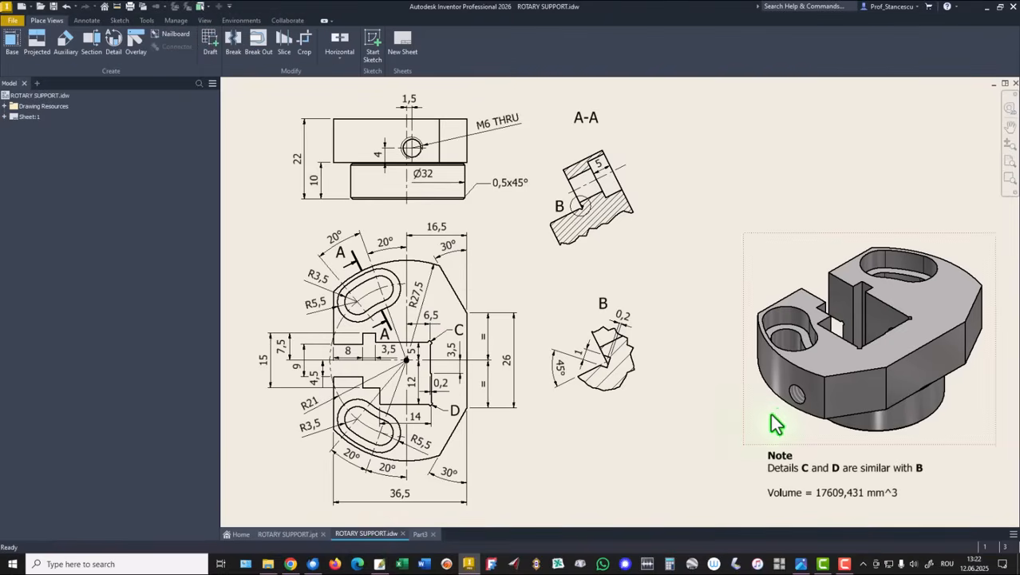
Return to the part and create a work plane offset 1,5 mm from the YZ plane
click(793, 393)
click(421, 534)
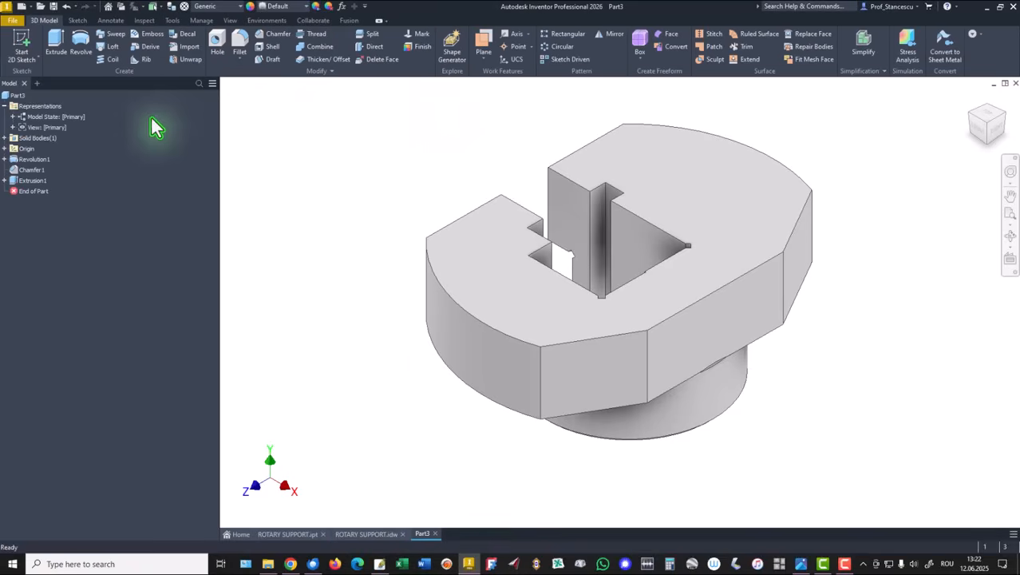
click(482, 44)
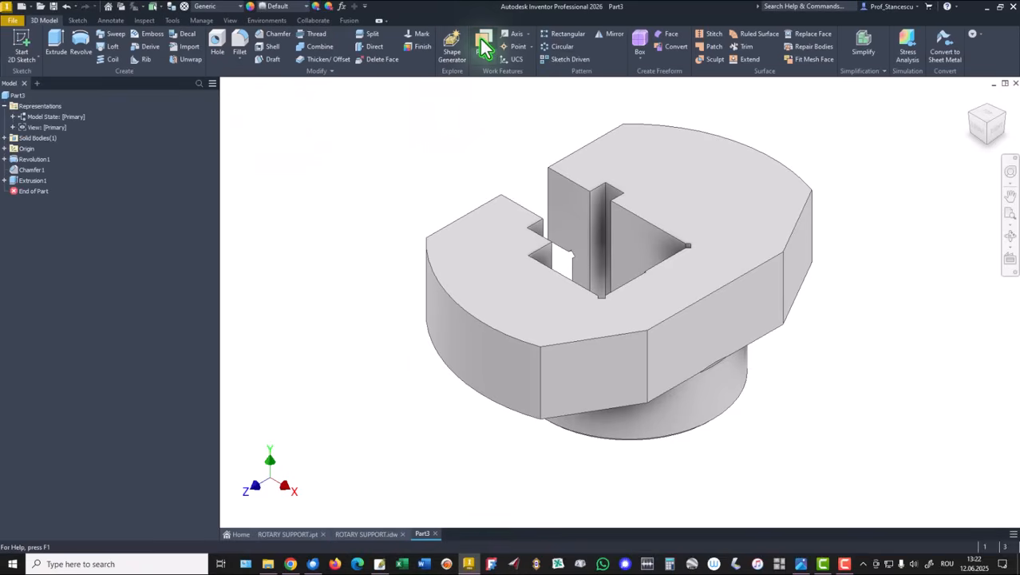
click(5, 159)
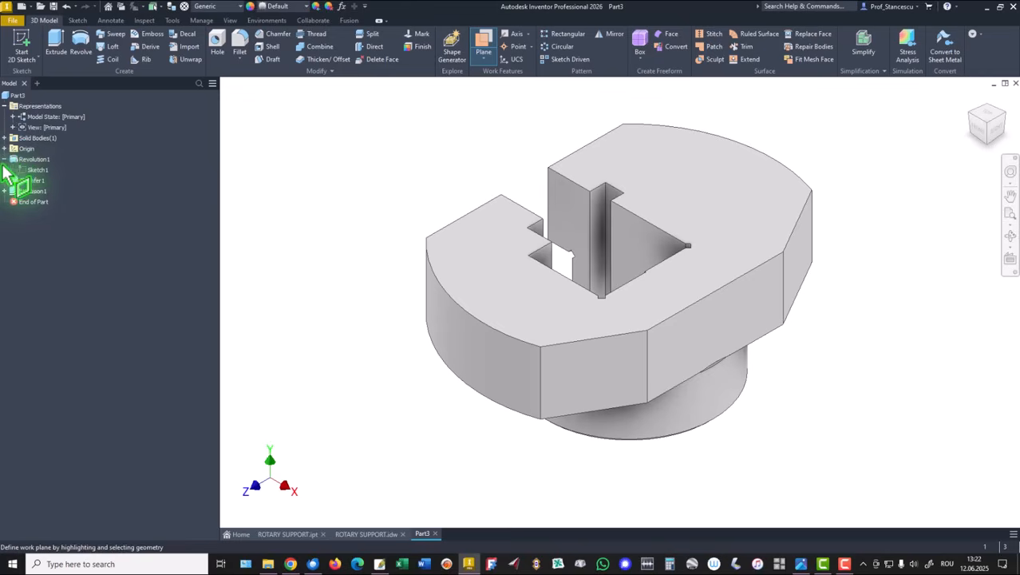
click(4, 148)
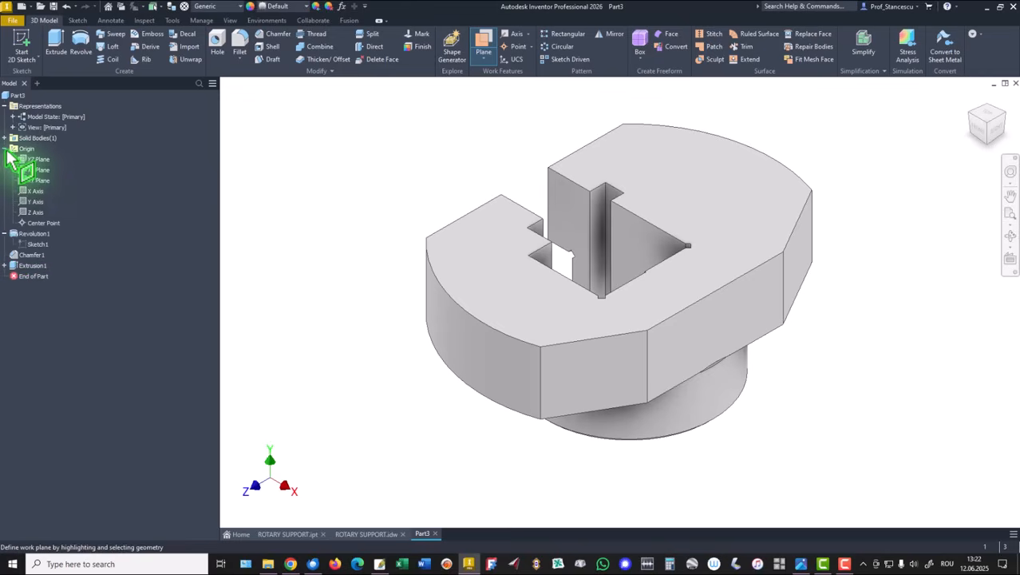
click(31, 160)
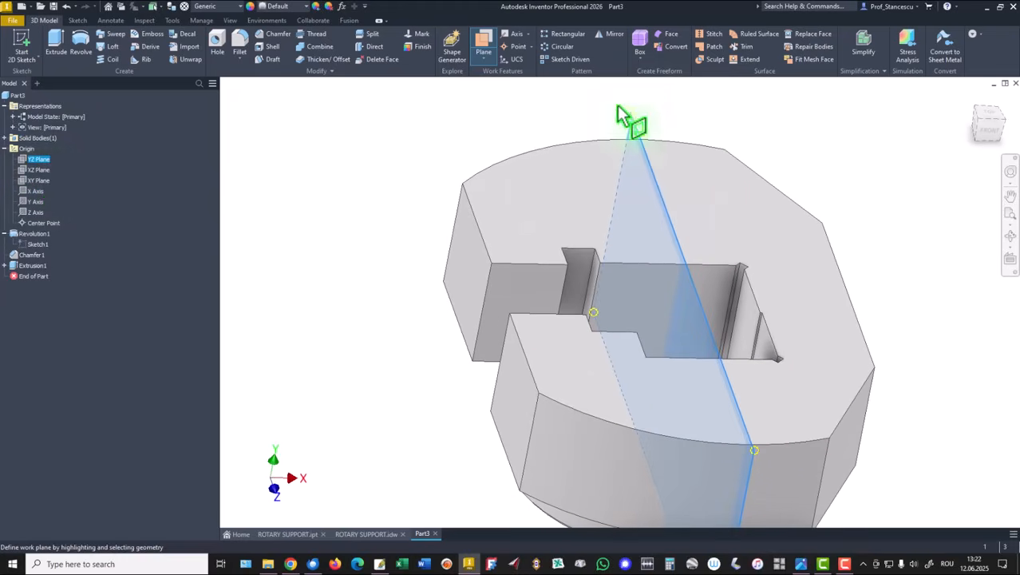
drag(649, 137, 667, 136)
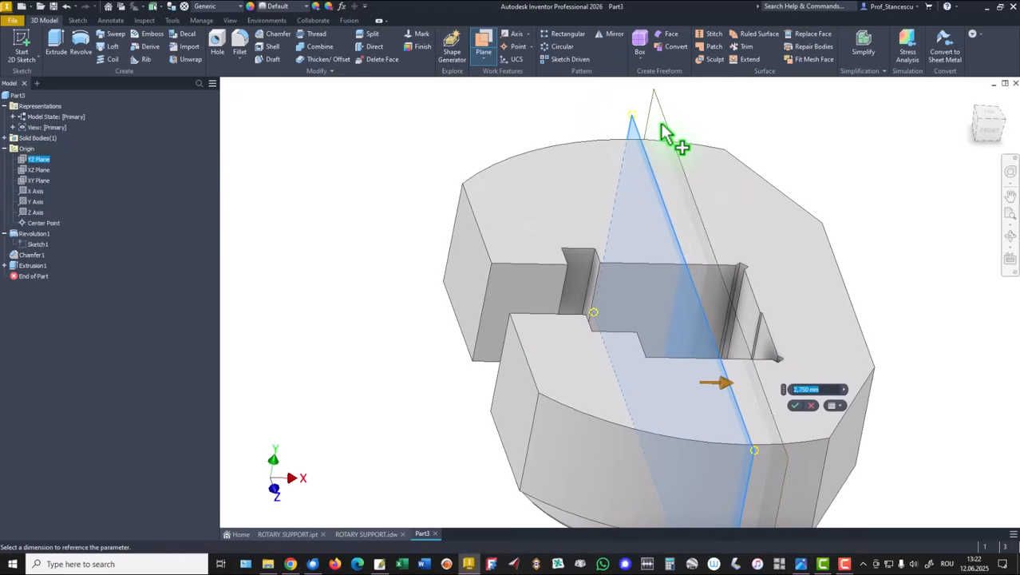
text(1,5)
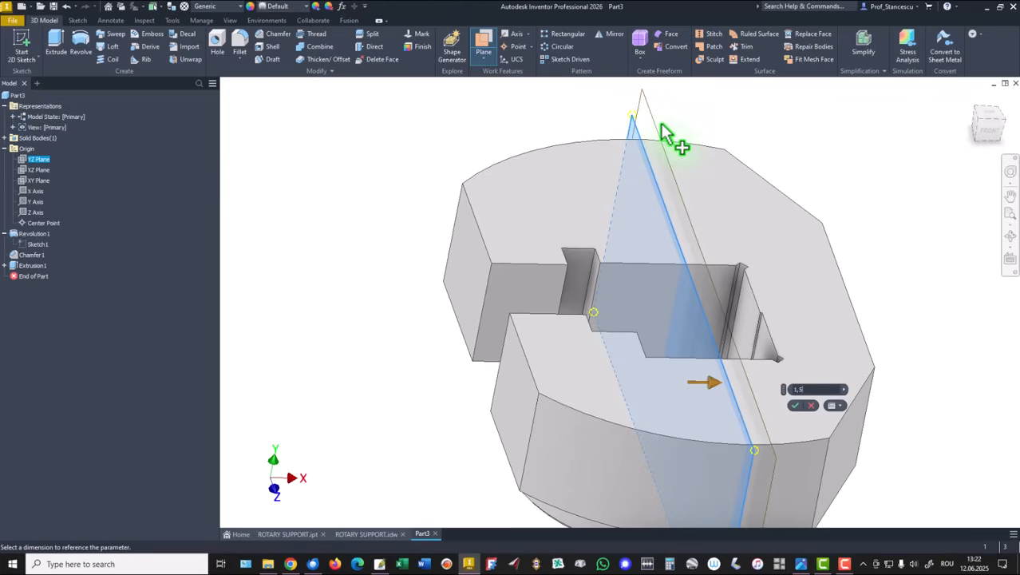
click(796, 405)
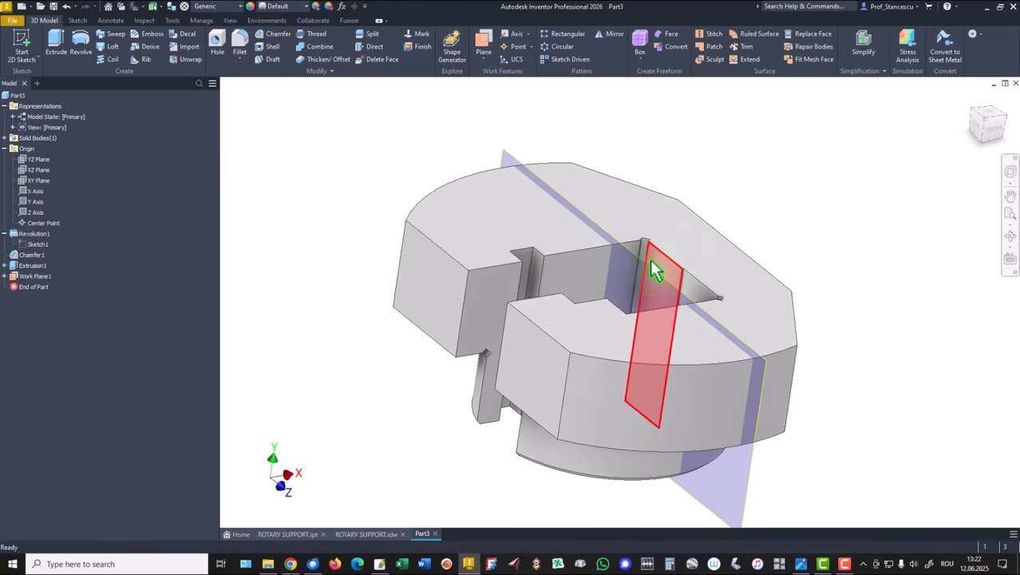
Start a sketch on the new work plane and draw a horizontal line across the sliced part
click(656, 276)
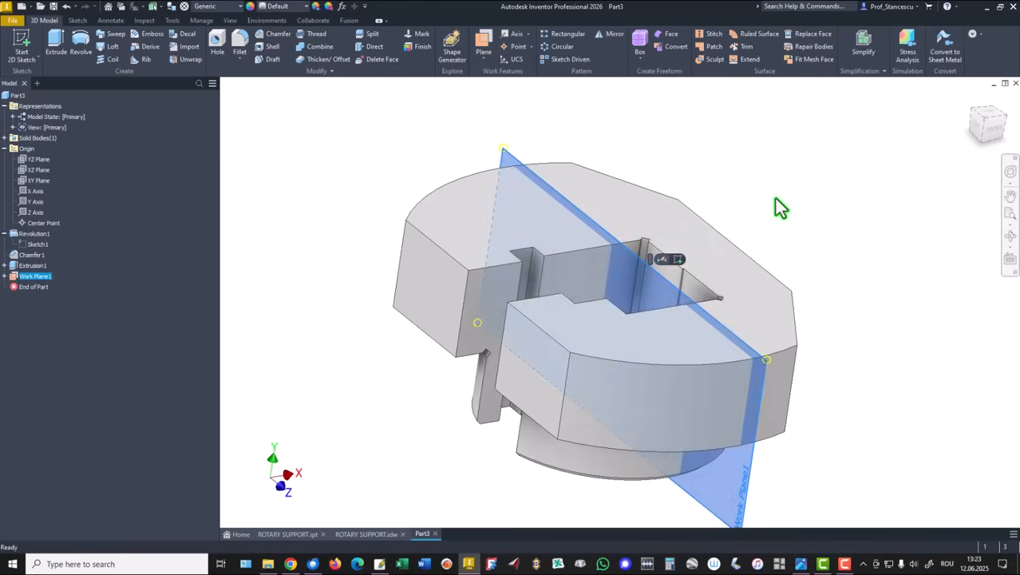
click(678, 259)
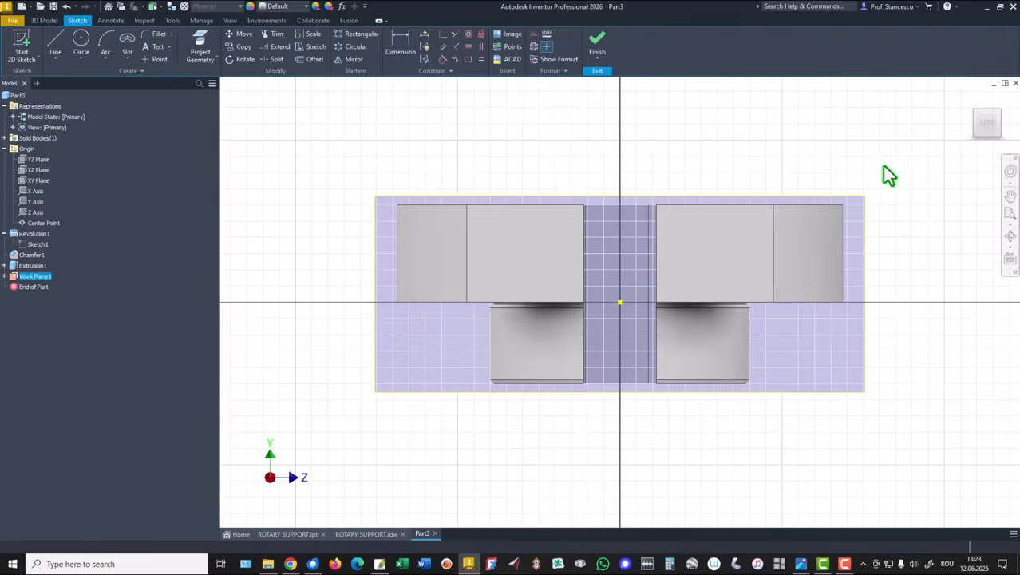
key(F7)
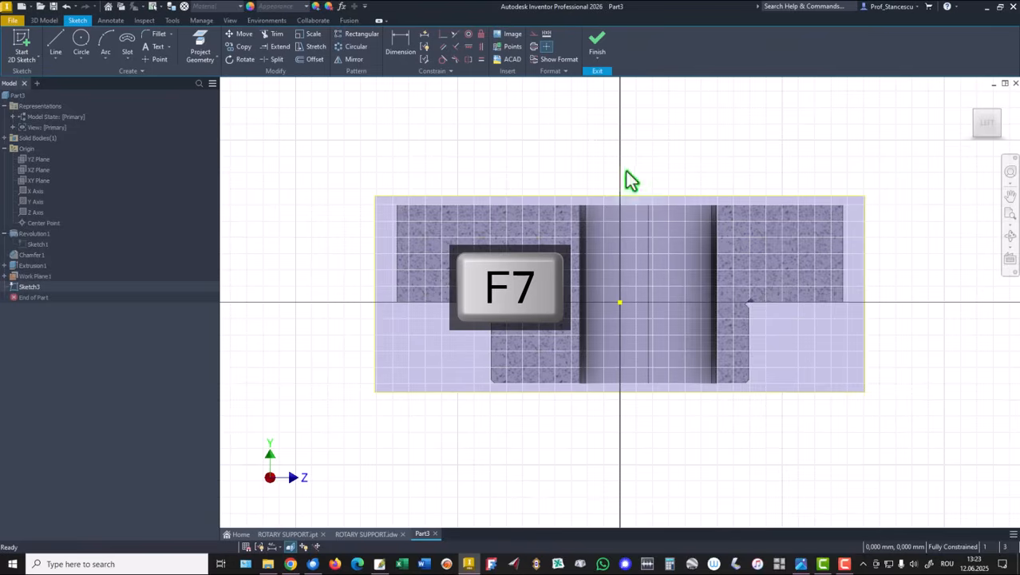
click(56, 48)
click(356, 273)
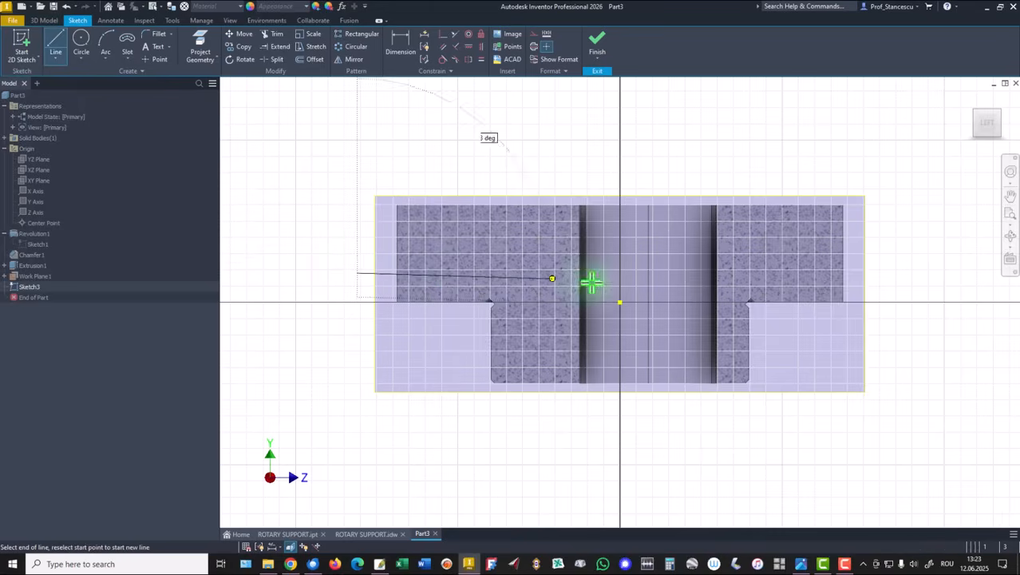
click(884, 273)
right_click(914, 201)
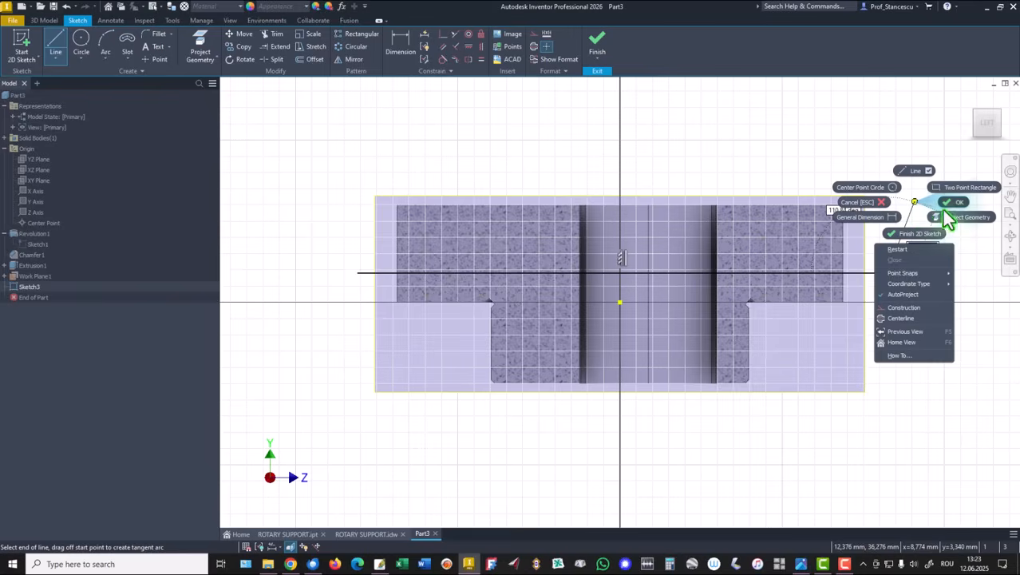
click(945, 209)
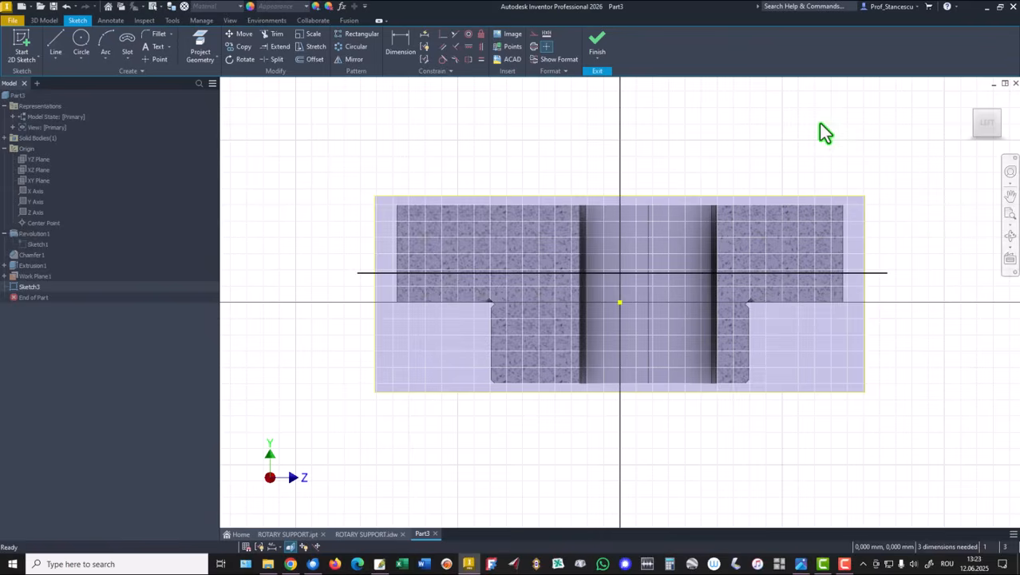
Dimension the line's distance from the sketch origin as 4 mm
click(401, 44)
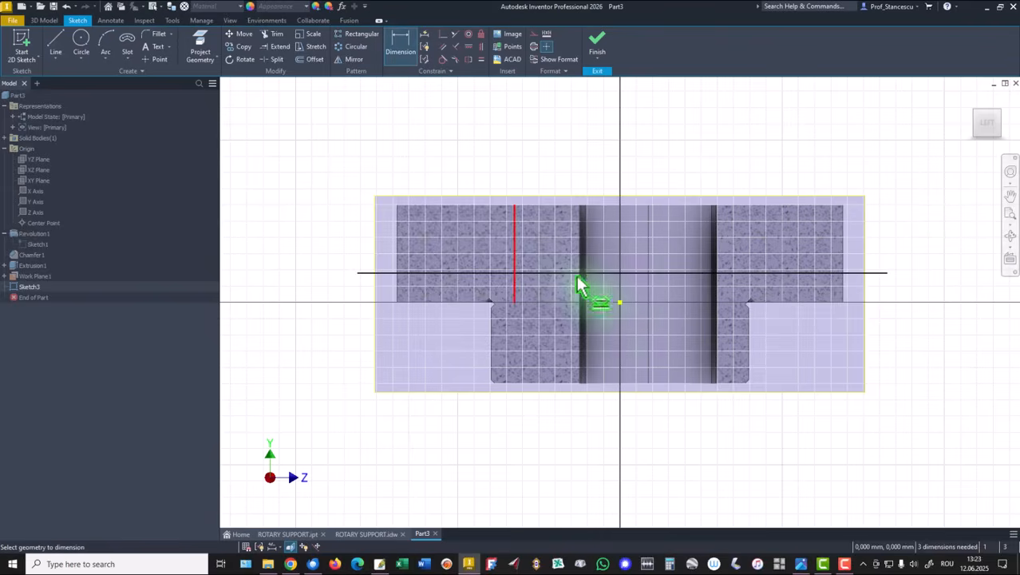
click(632, 274)
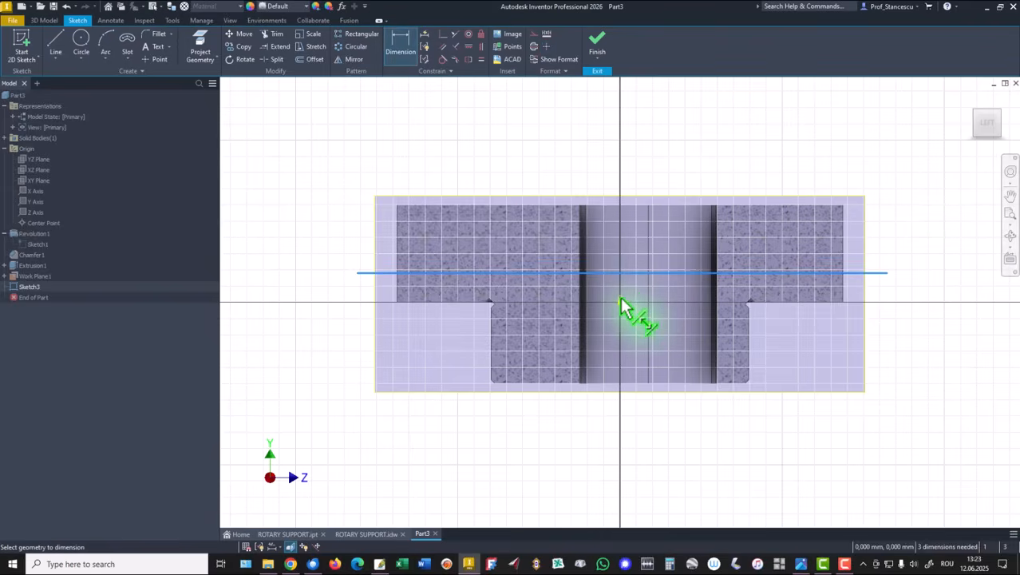
click(505, 304)
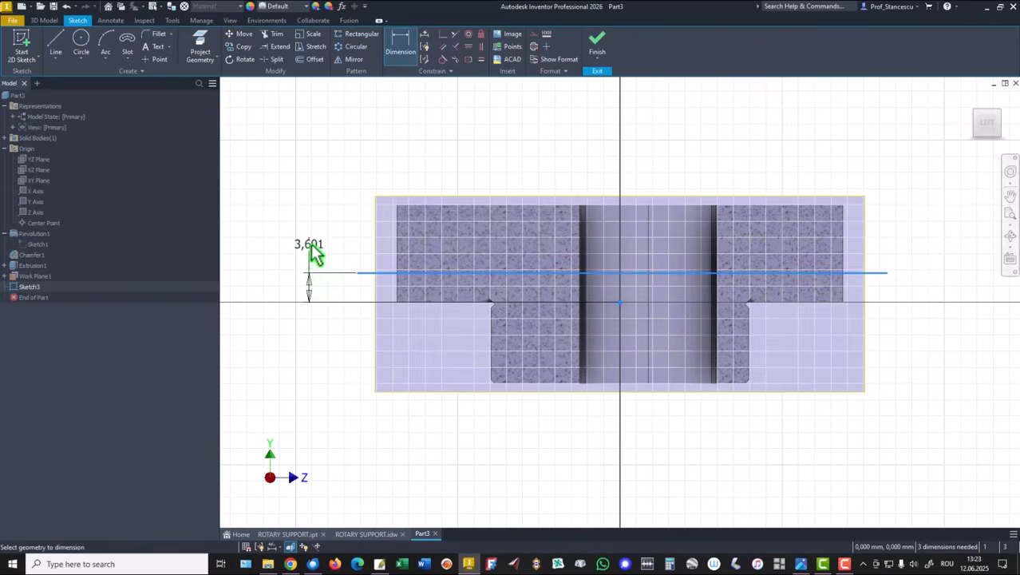
click(312, 249)
text(4)
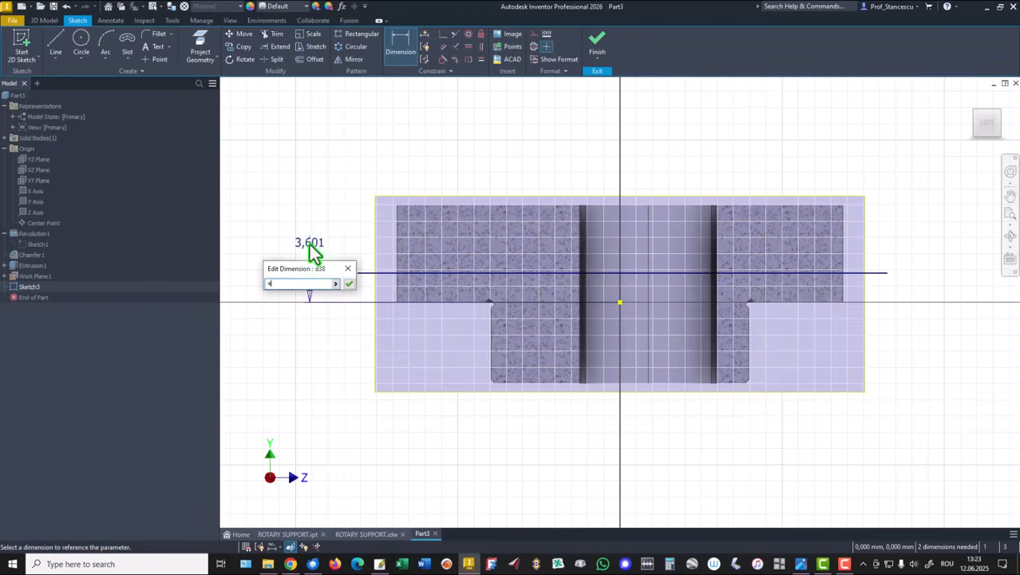
key(Return)
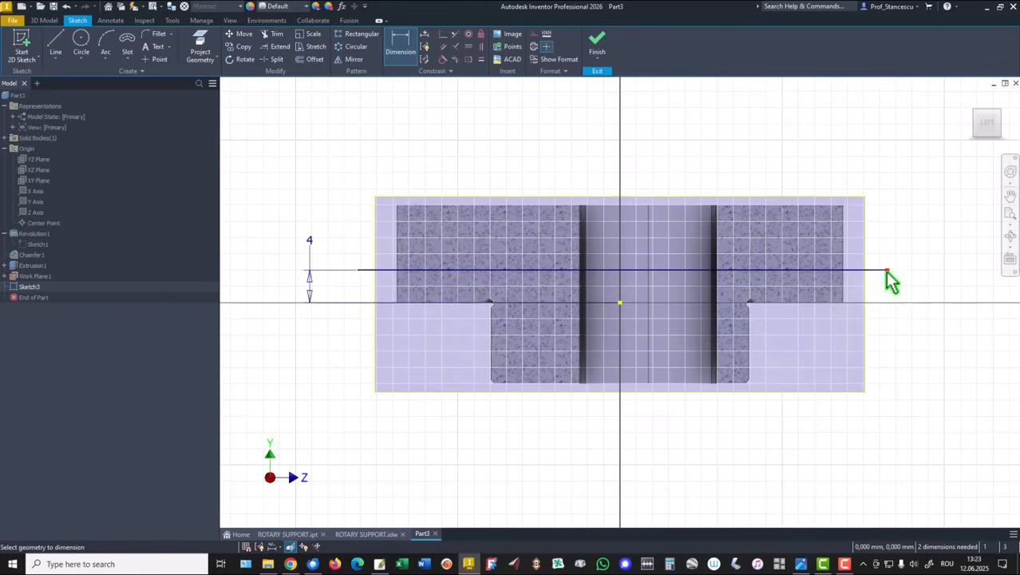
Dimension the line's end horizontally from the origin as 27,5+2 and finish the sketch
click(619, 302)
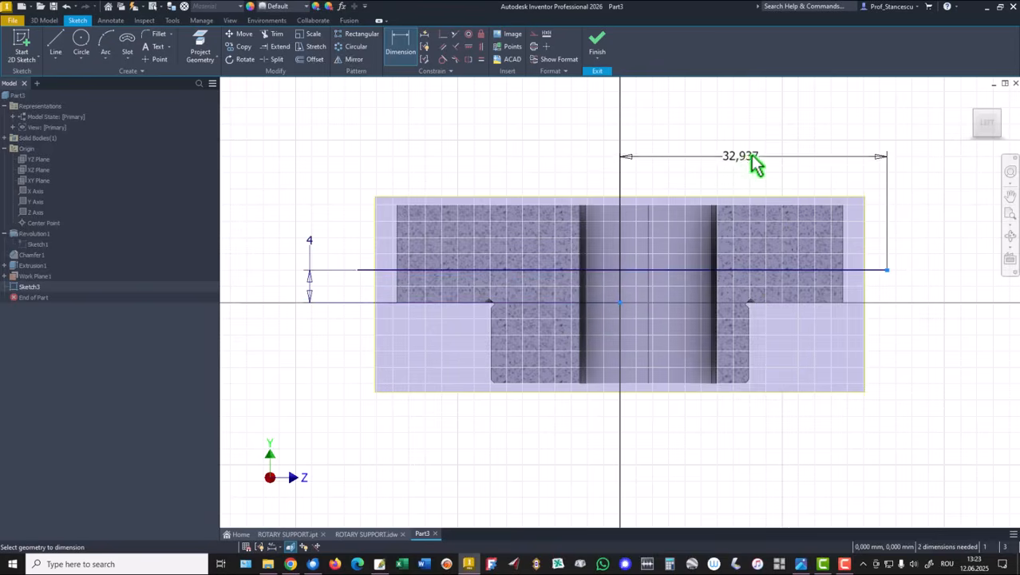
click(772, 142)
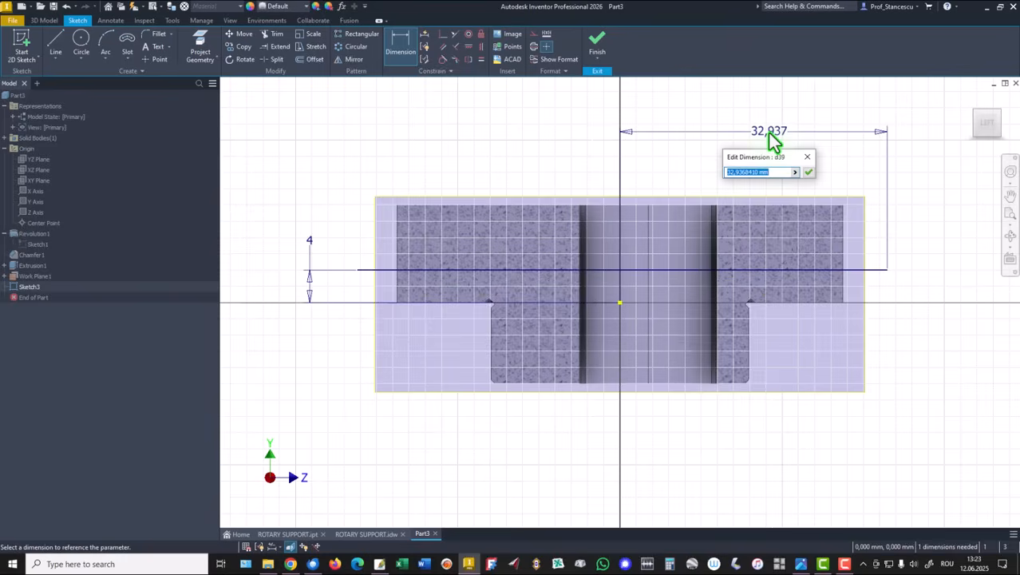
text(2)
text(7,5+2)
key(Return)
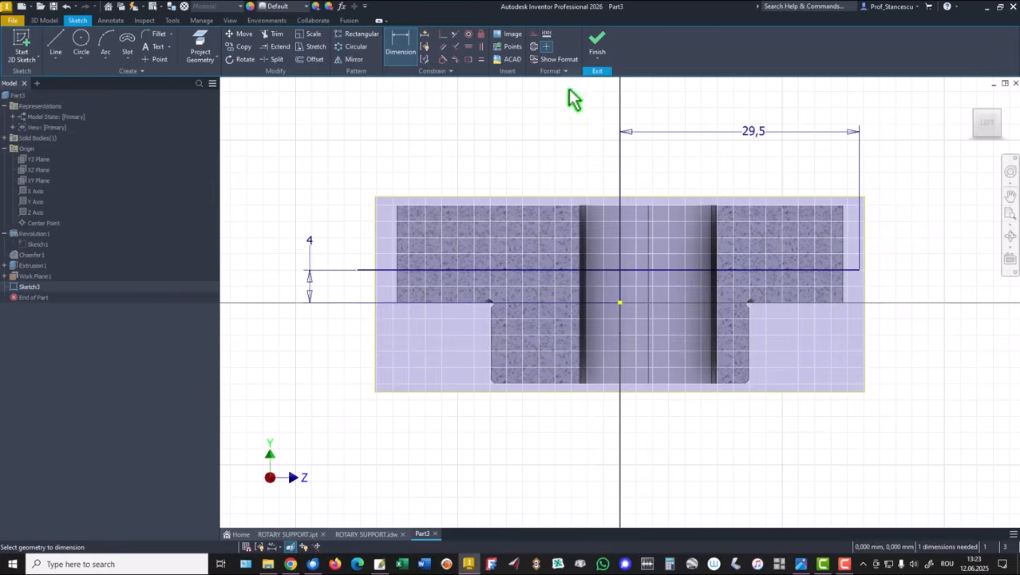
click(598, 42)
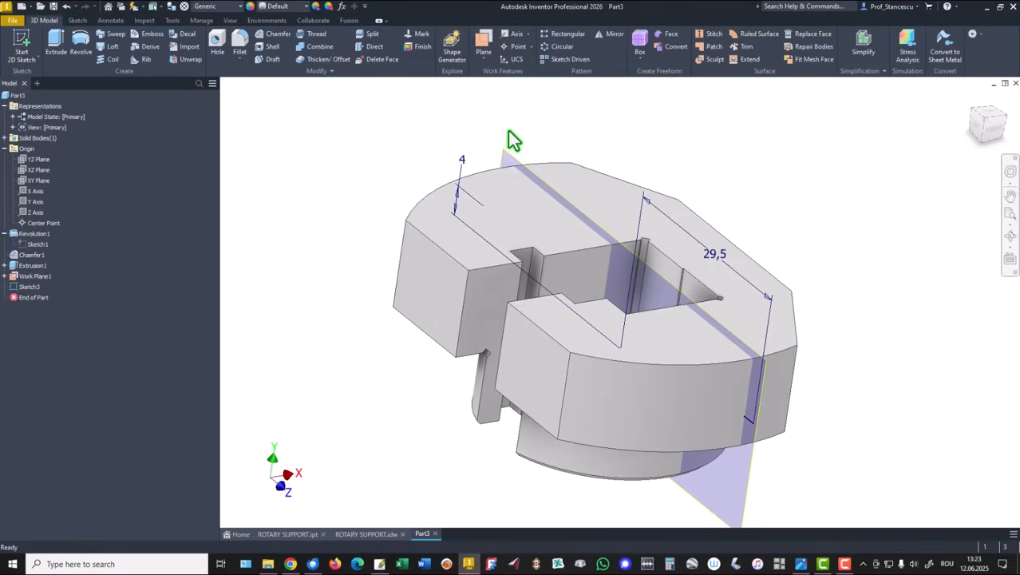
Create a work axis through the curved outer face and a work point at the sketch line's end
click(516, 37)
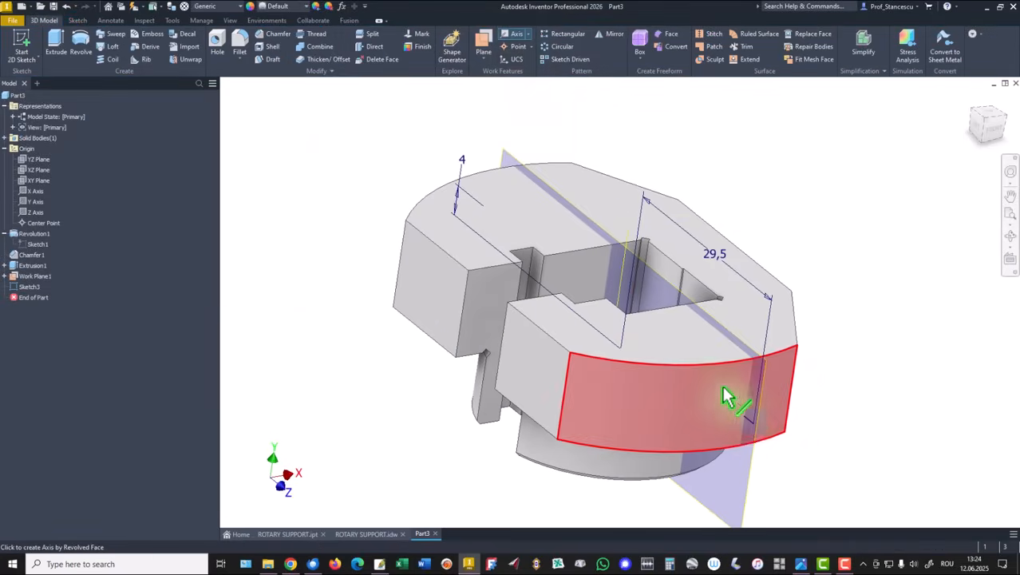
click(750, 423)
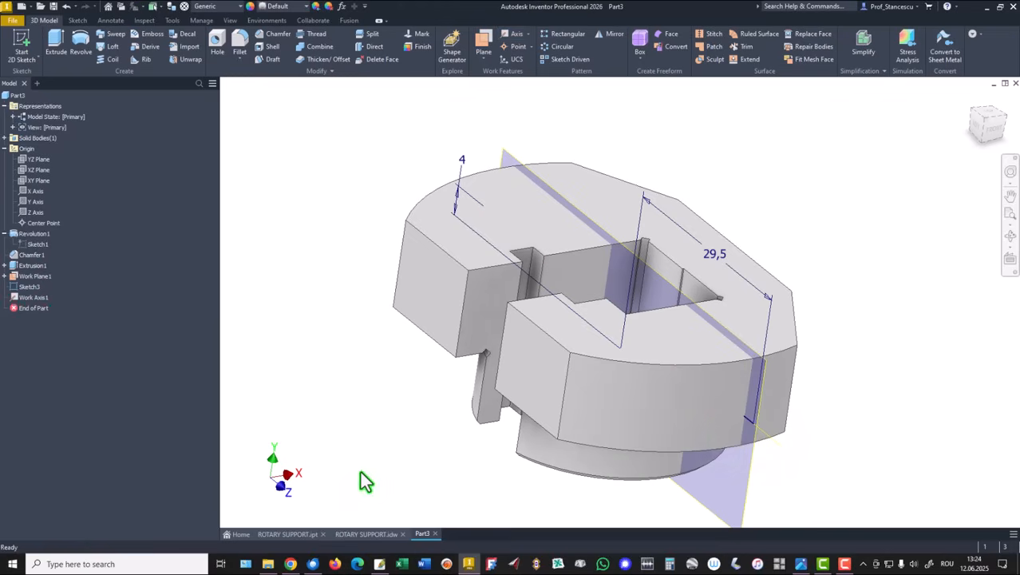
click(518, 47)
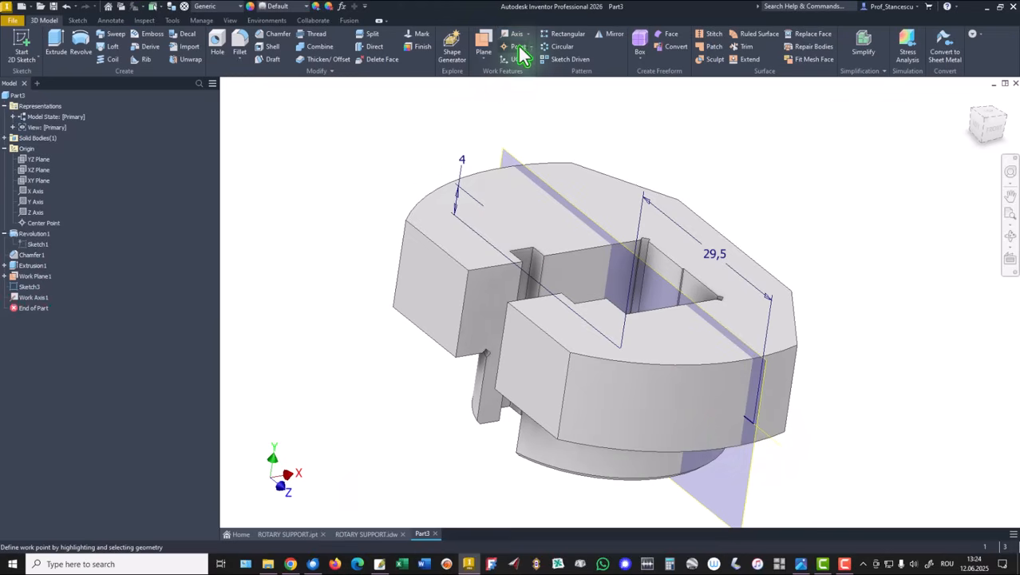
click(752, 424)
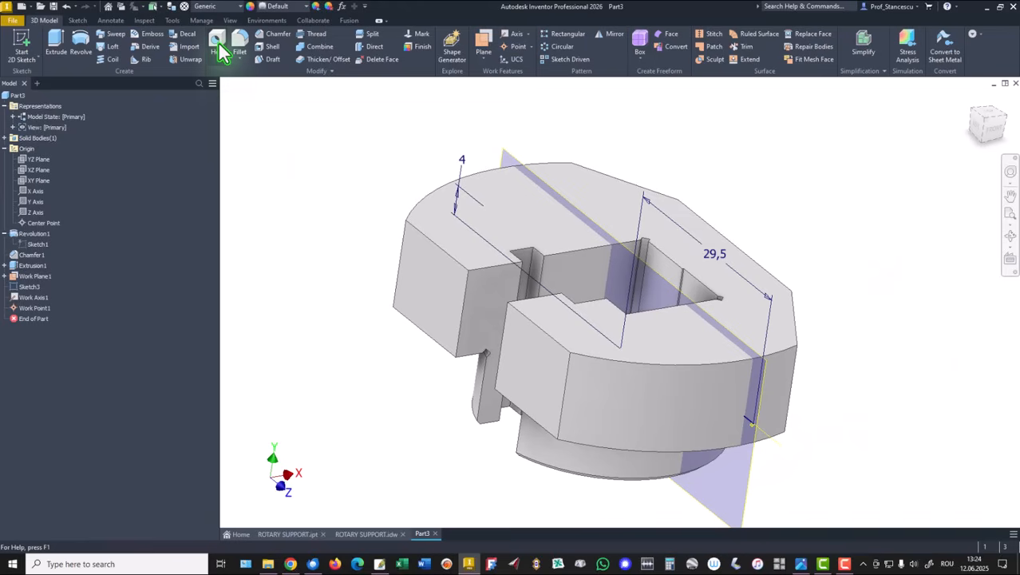
Create an M6x1 threaded through hole at the work point along the work axis
key(h)
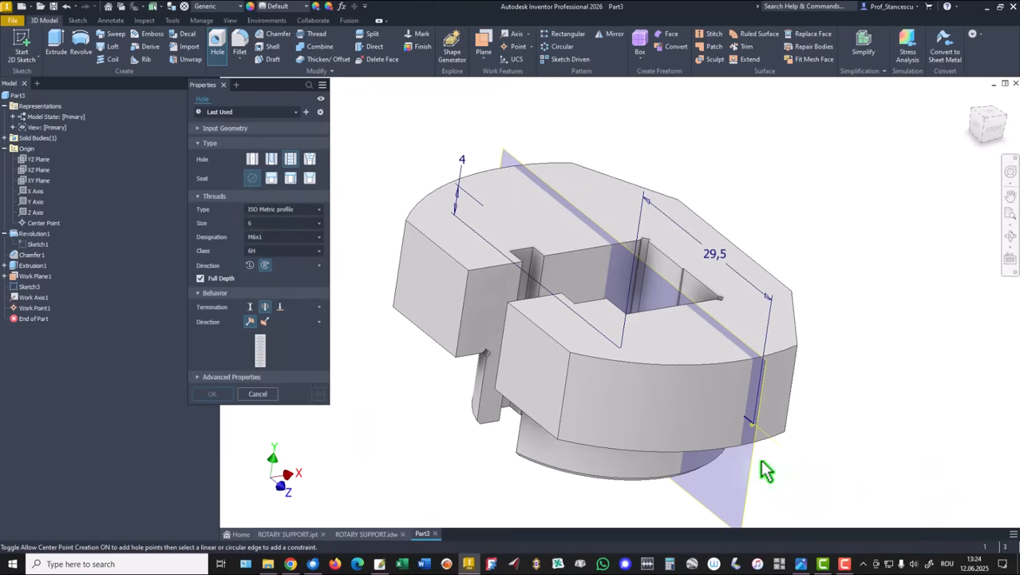
click(752, 426)
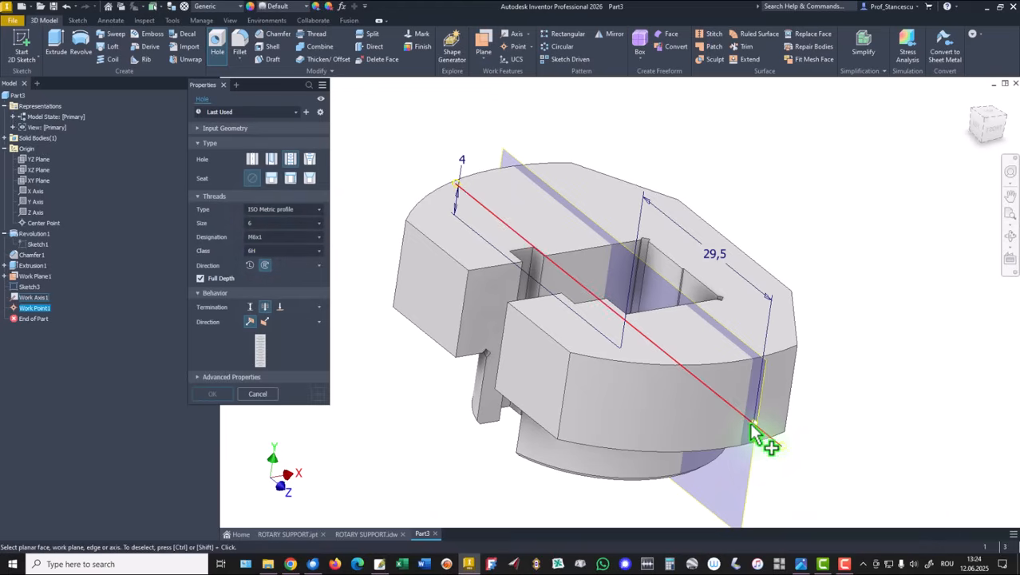
click(746, 419)
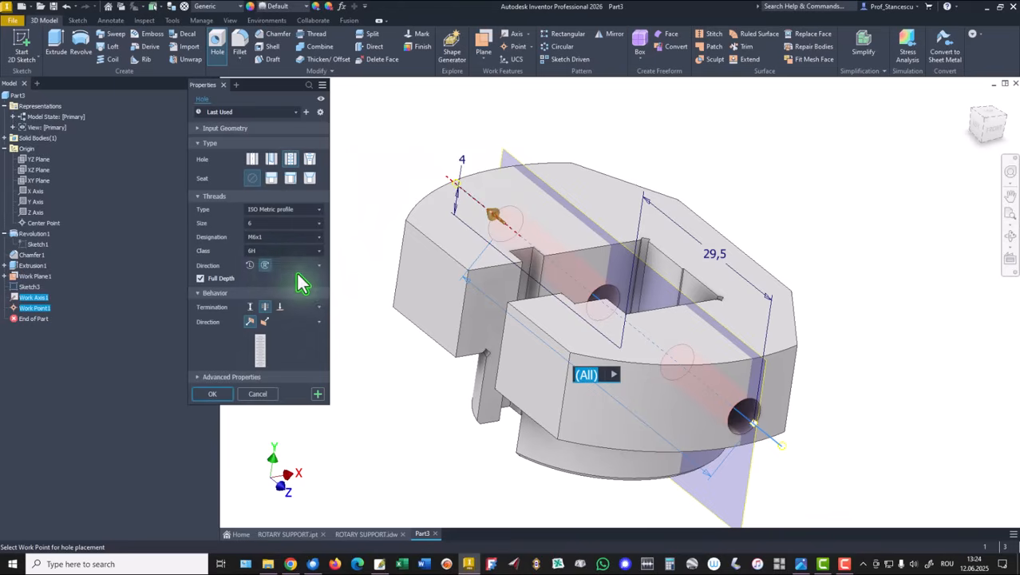
click(214, 394)
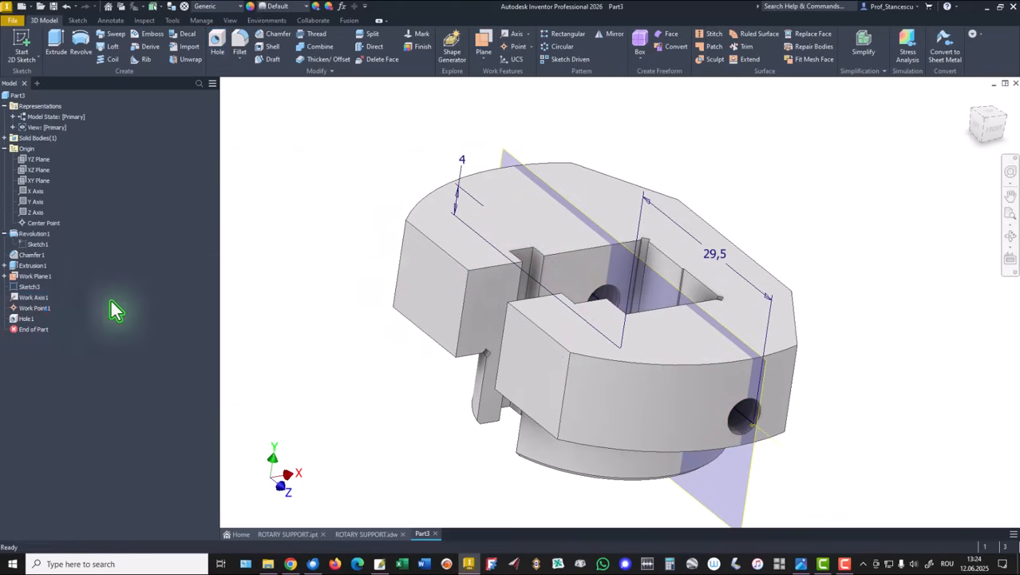
Hide the work plane, the line sketch, the work axis and the work point
click(12, 280)
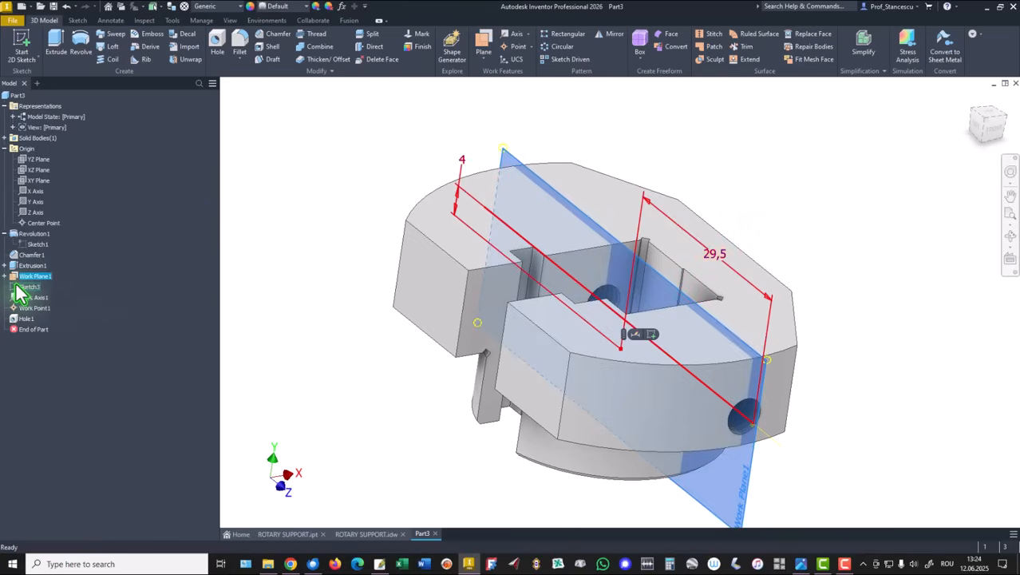
ctrl+click(28, 287)
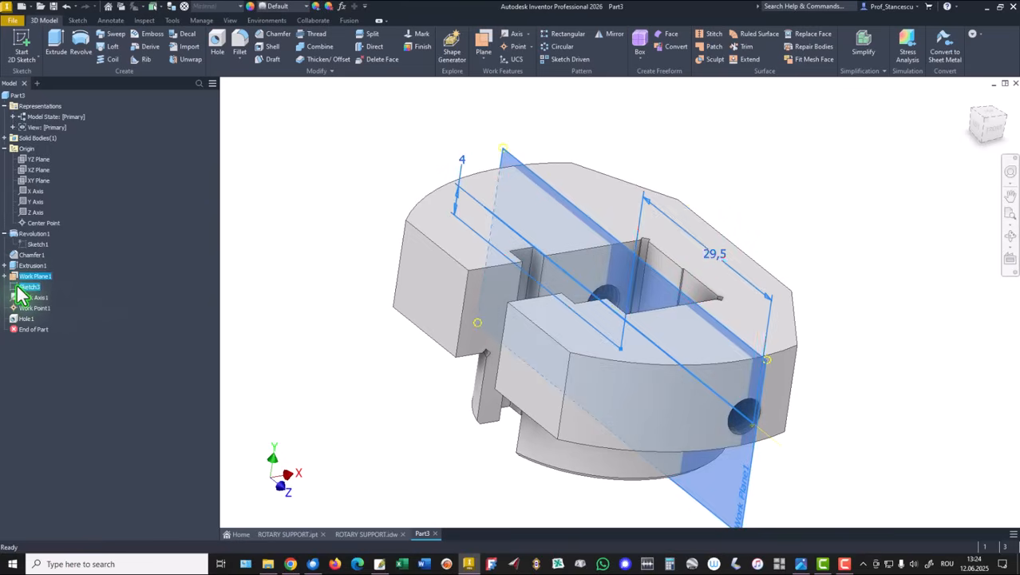
ctrl+click(31, 298)
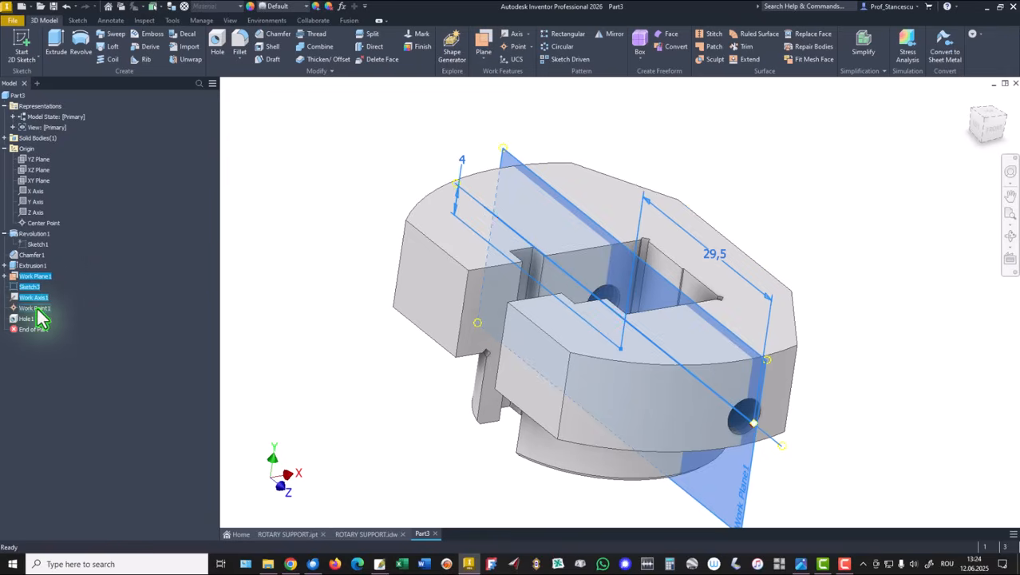
ctrl+click(34, 308)
right_click(36, 310)
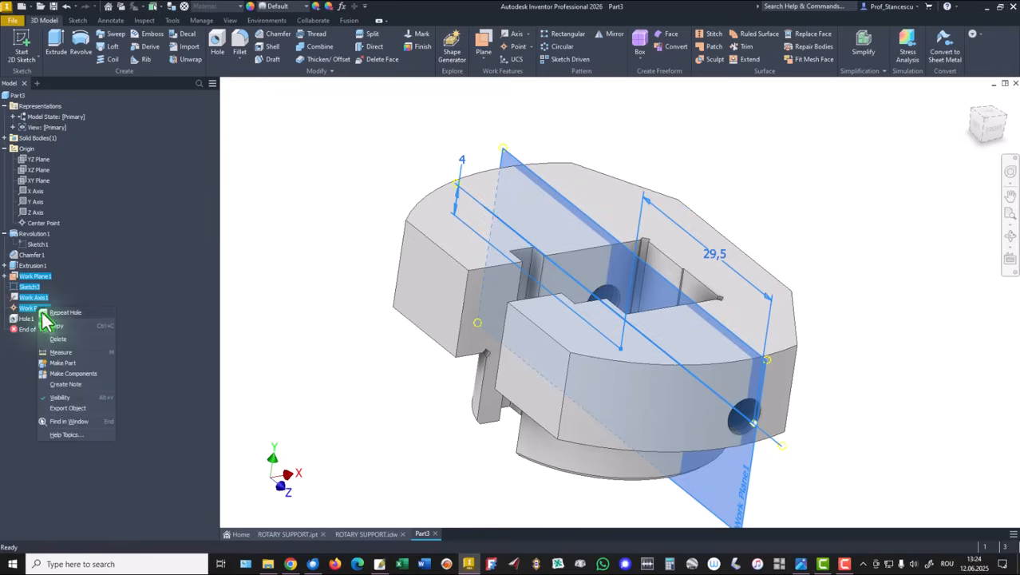
click(57, 398)
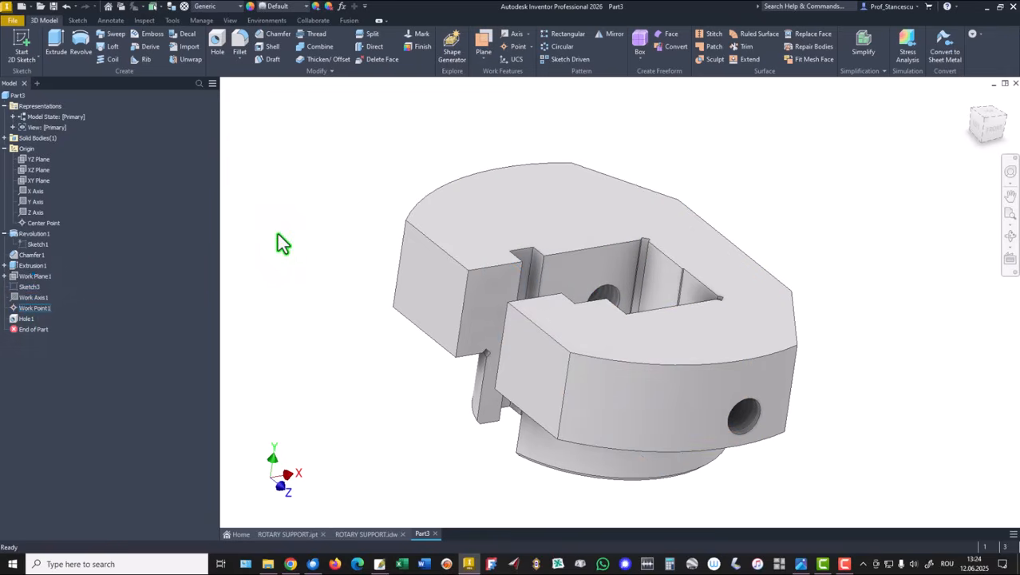
Return to the home view and switch to the drawing to compare it with the model
key(F6)
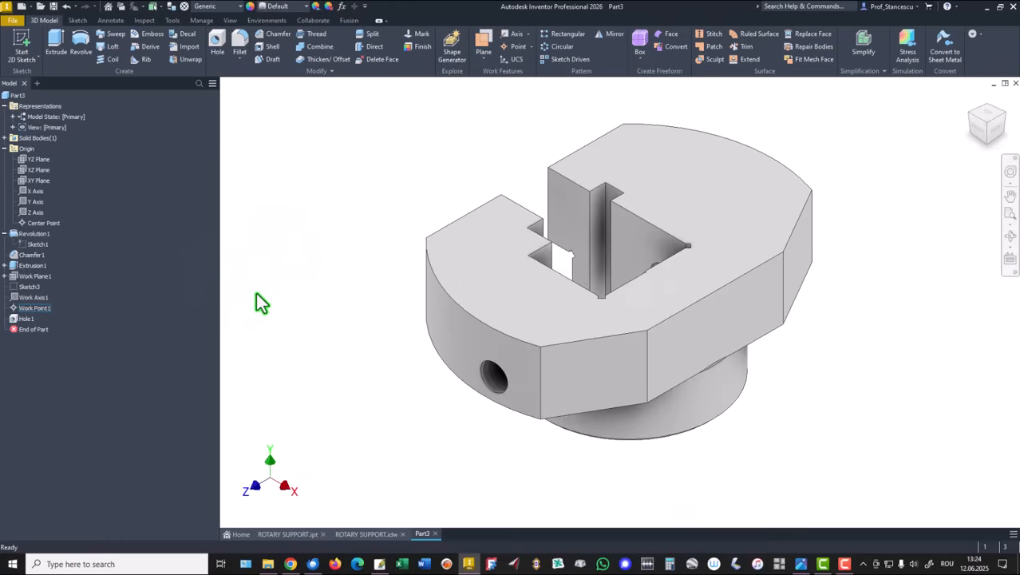
click(365, 533)
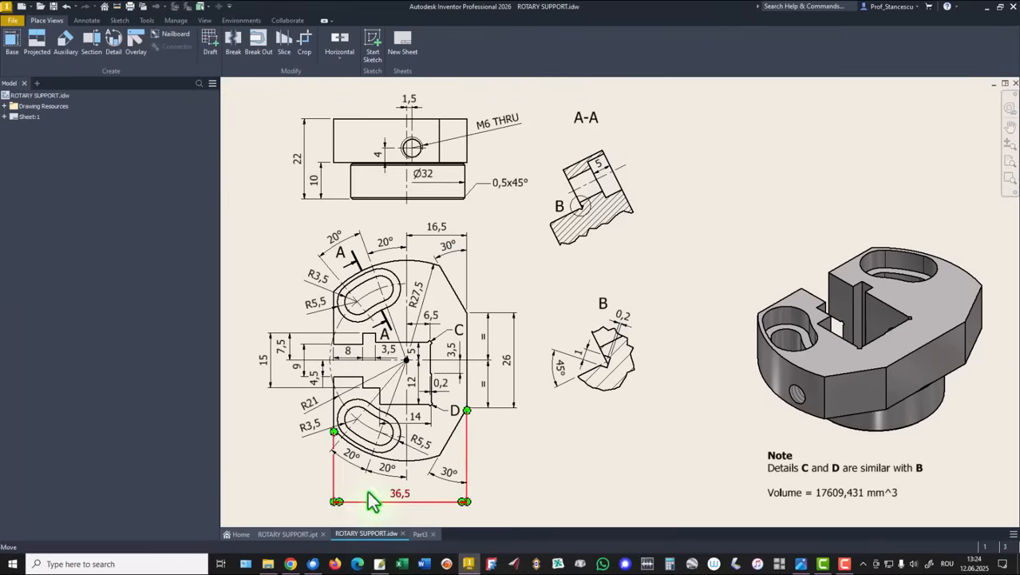
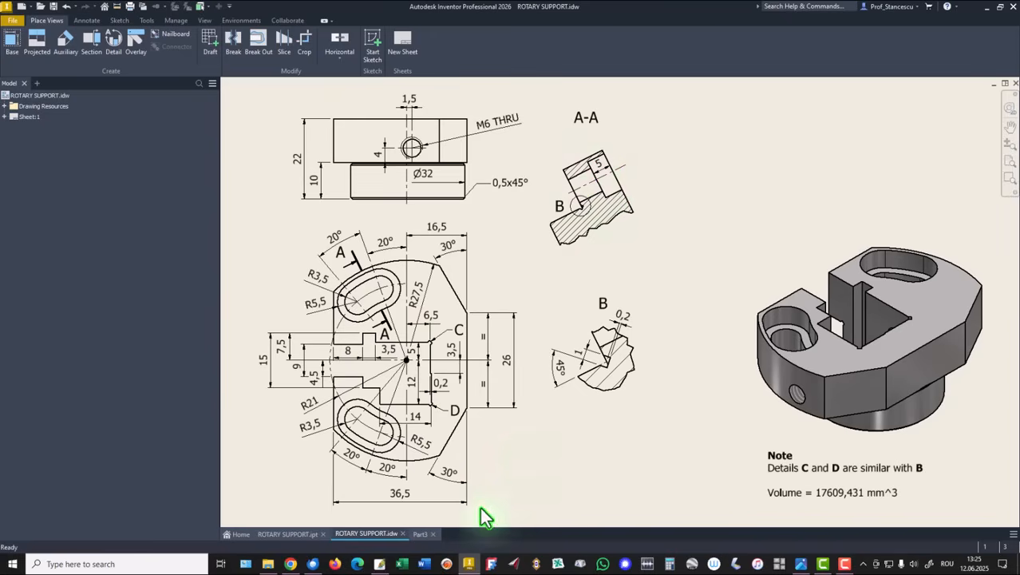
Switch back to the part and start a 2D sketch on its top face
click(421, 534)
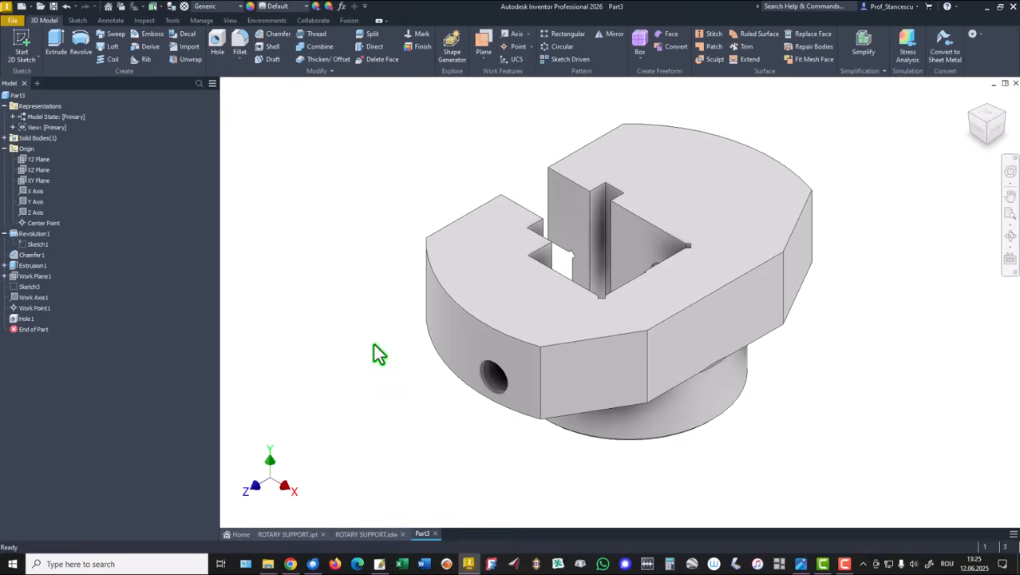
click(484, 282)
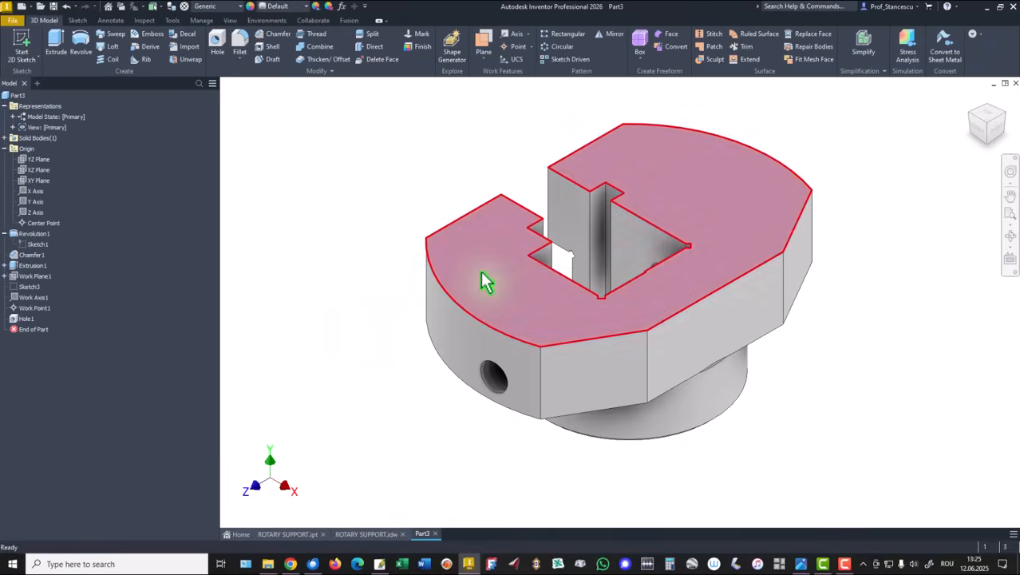
click(556, 262)
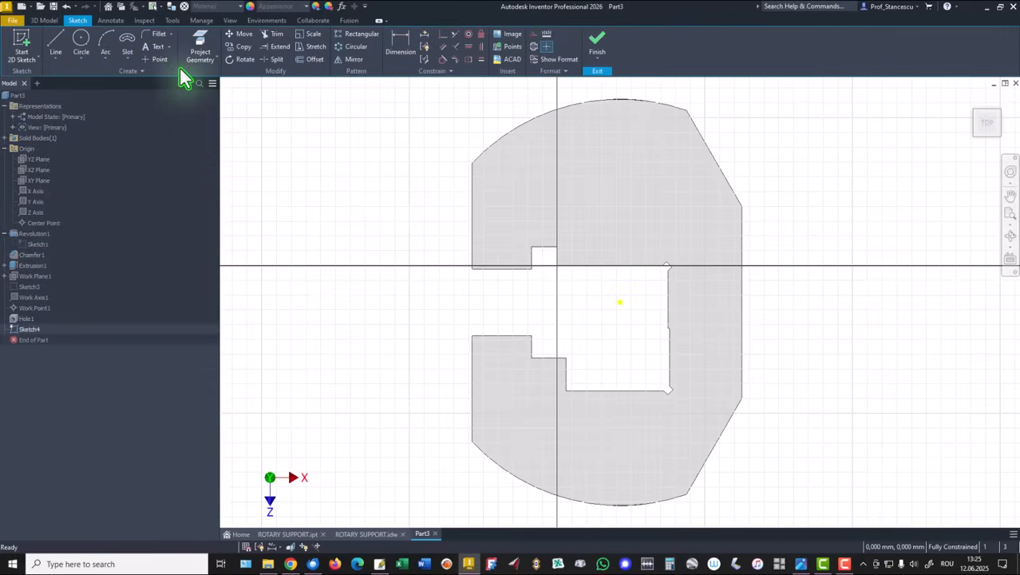
Draw a three-point arc slot with a 21 mm center-arc radius and 7 mm width, centred on the part's center point
click(126, 61)
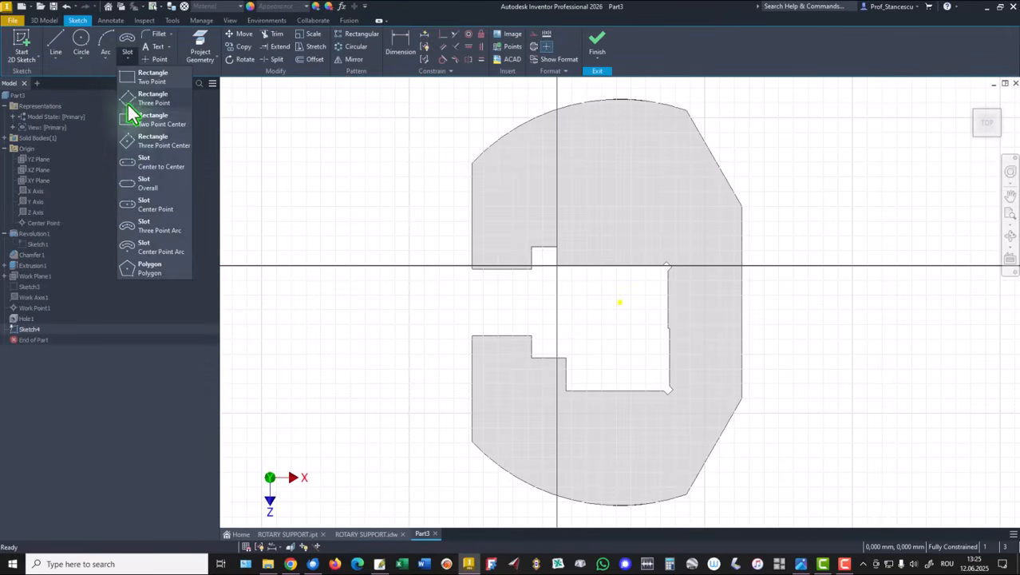
click(159, 231)
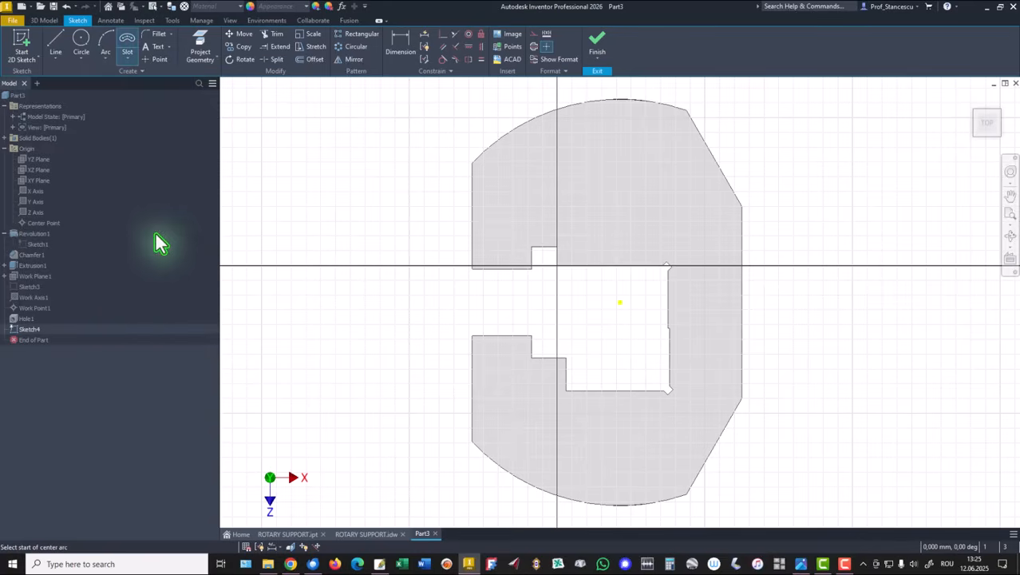
click(498, 378)
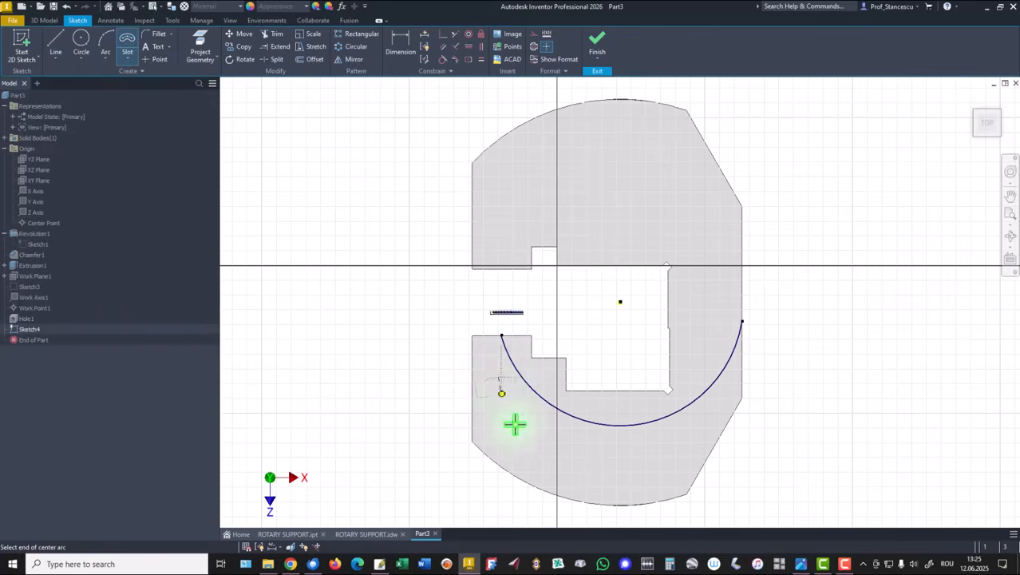
click(594, 444)
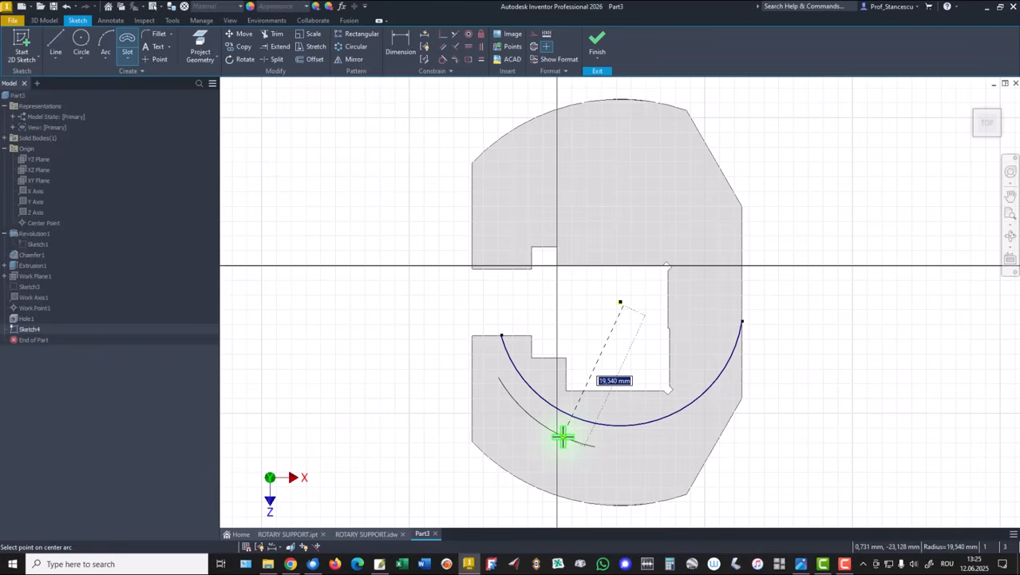
text(21)
key(Return)
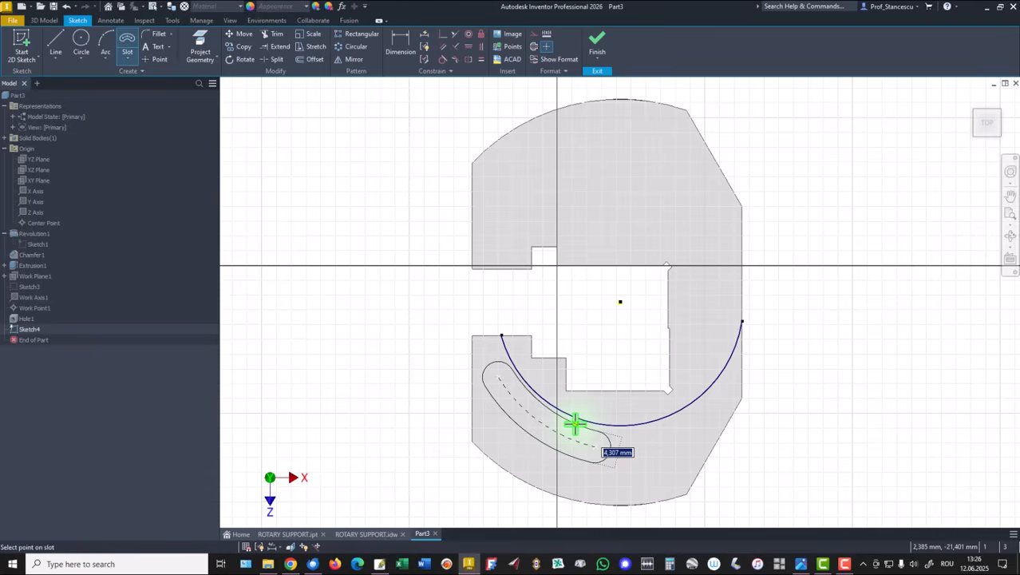
text(3,5*2)
key(Return)
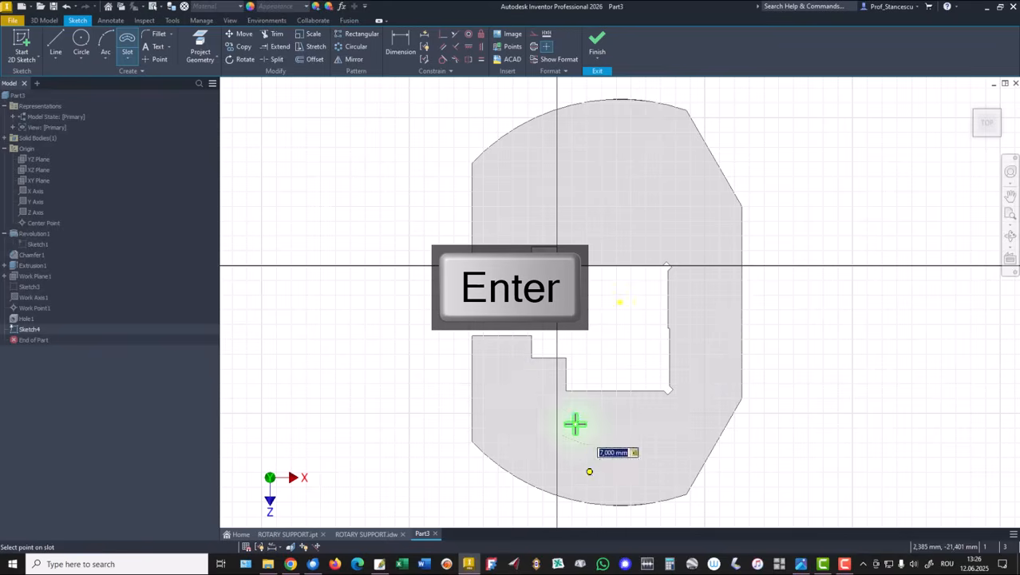
right_click(386, 319)
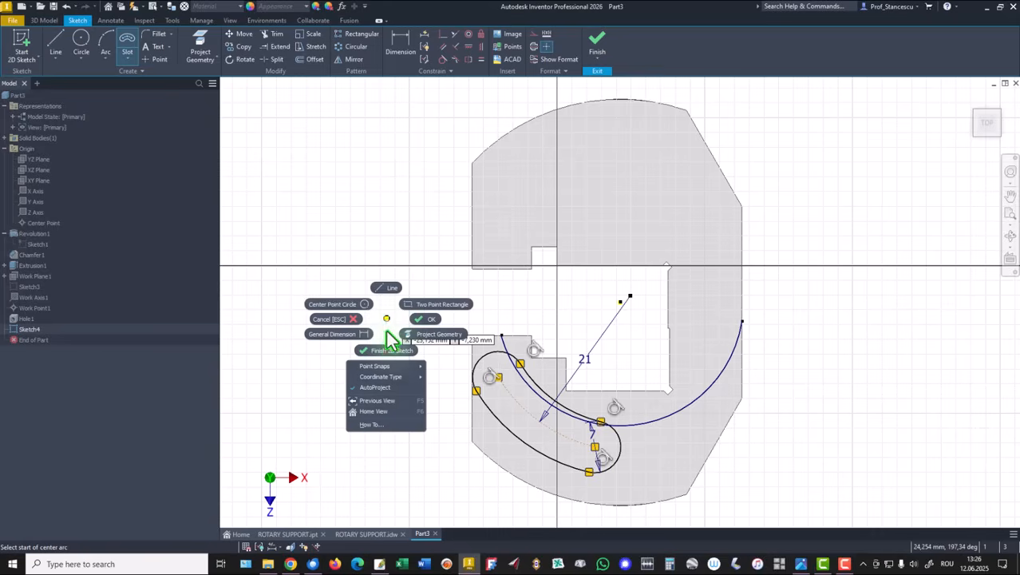
click(420, 327)
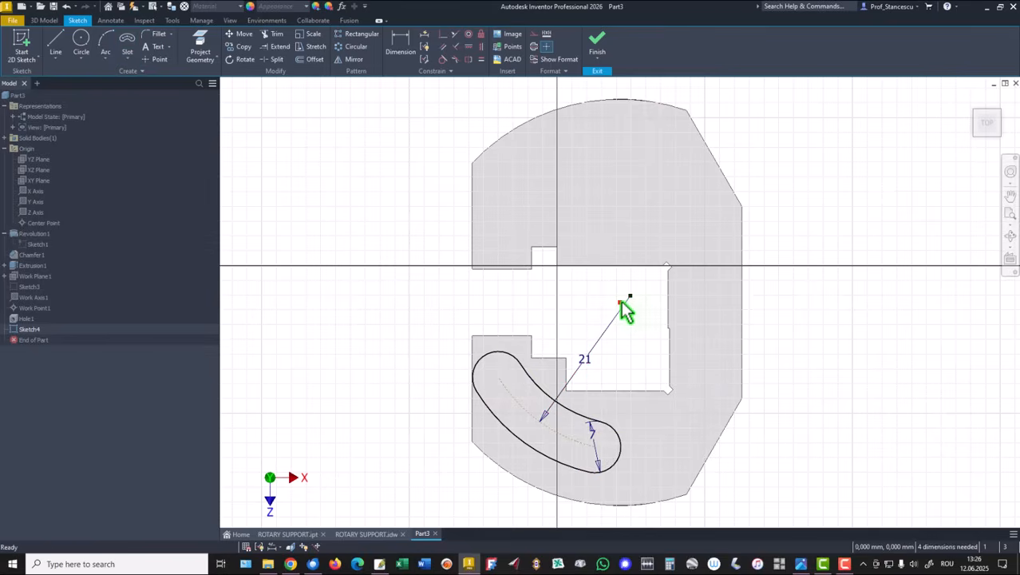
click(443, 36)
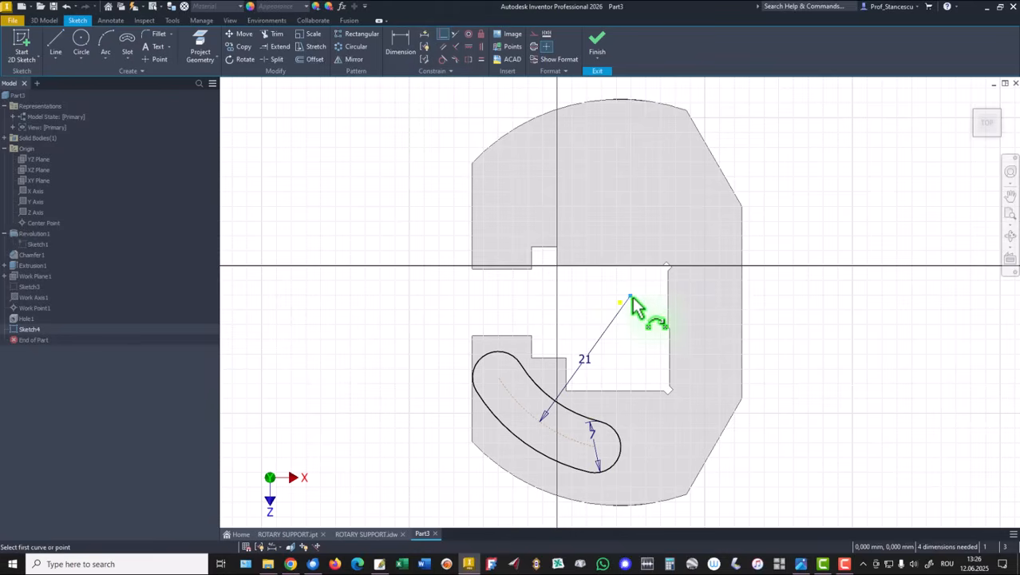
click(621, 302)
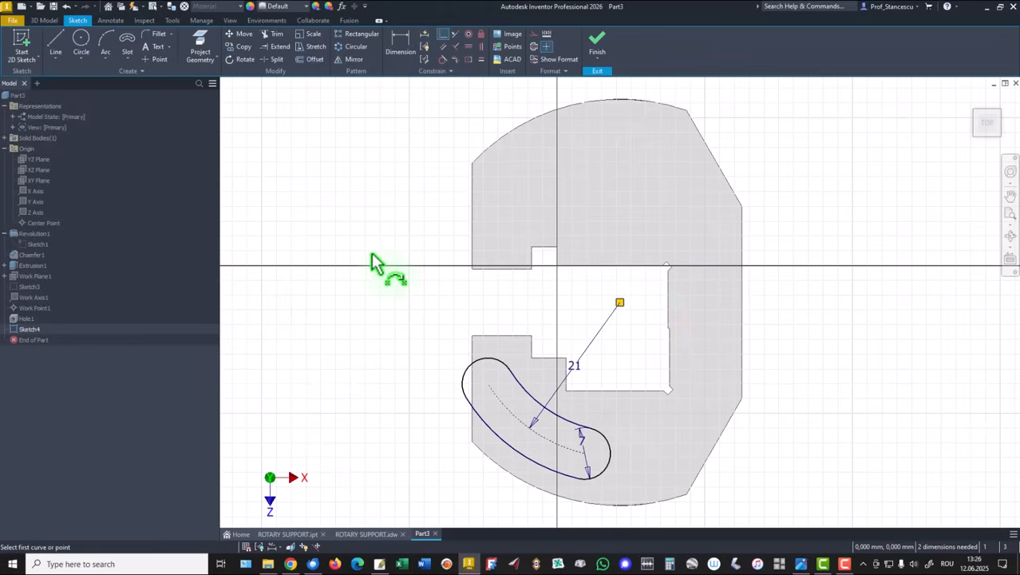
Draw two lines from the center point to both ends of the slot's center arc
click(50, 44)
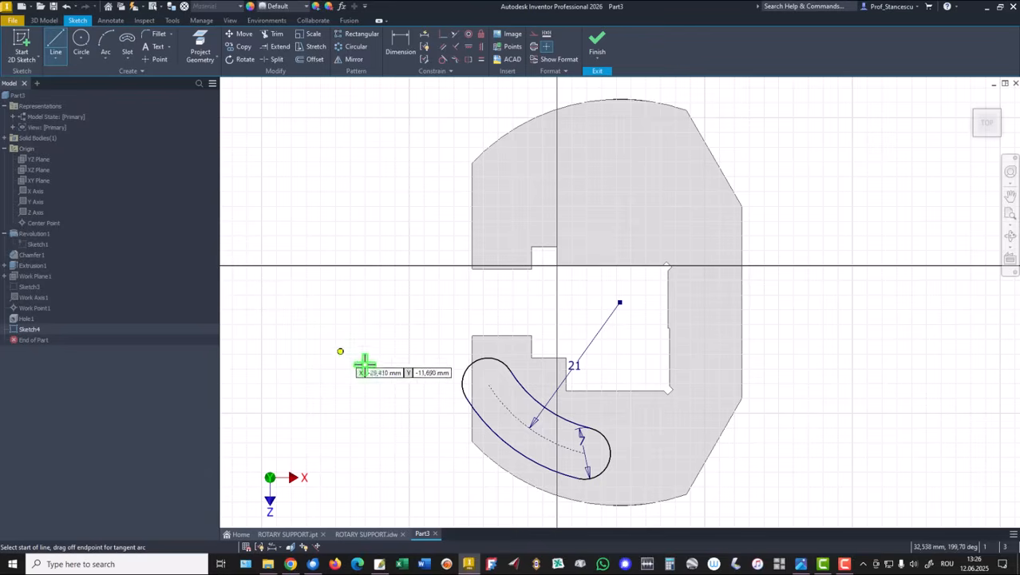
click(488, 387)
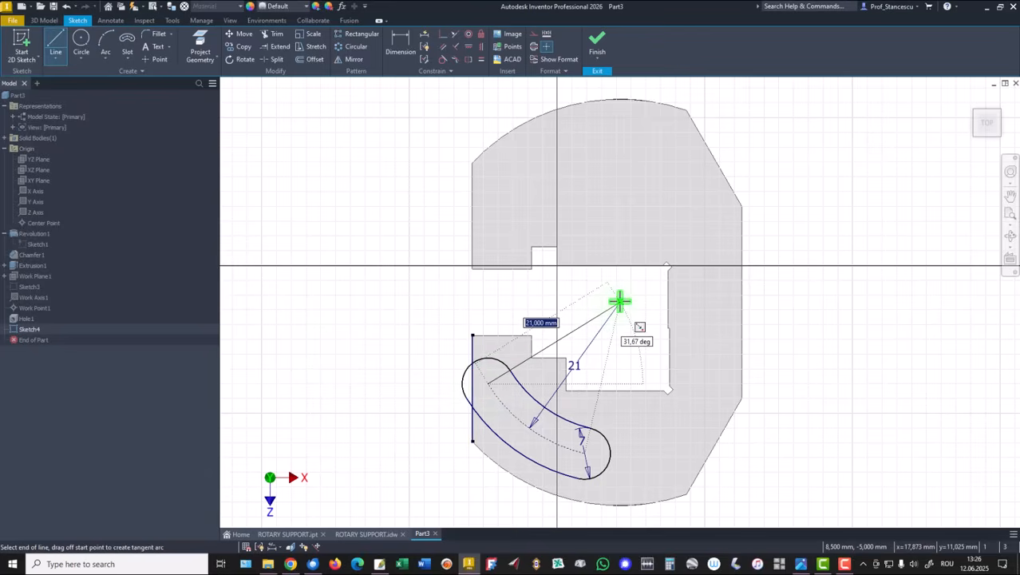
double_click(583, 453)
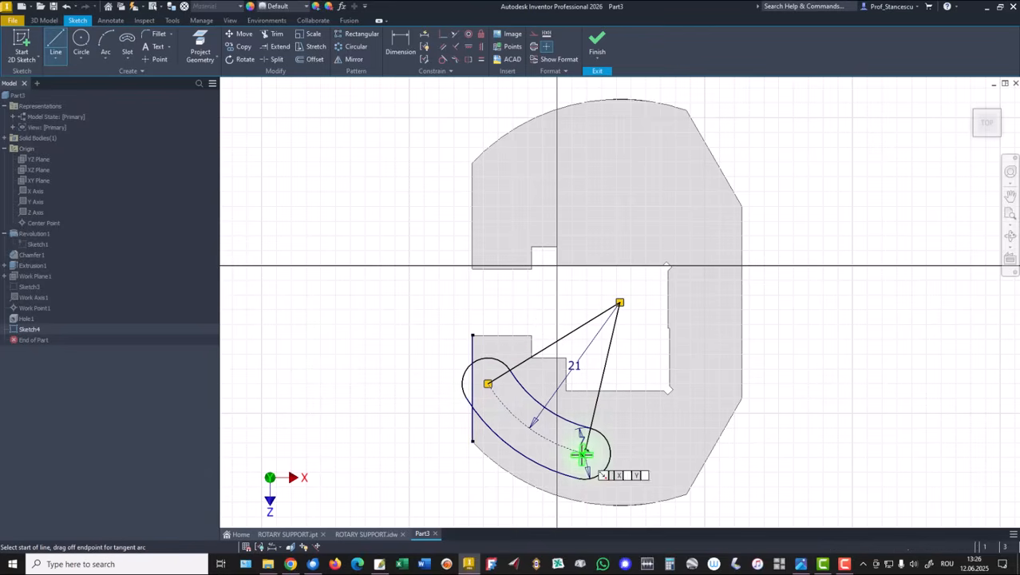
right_click(368, 345)
click(407, 351)
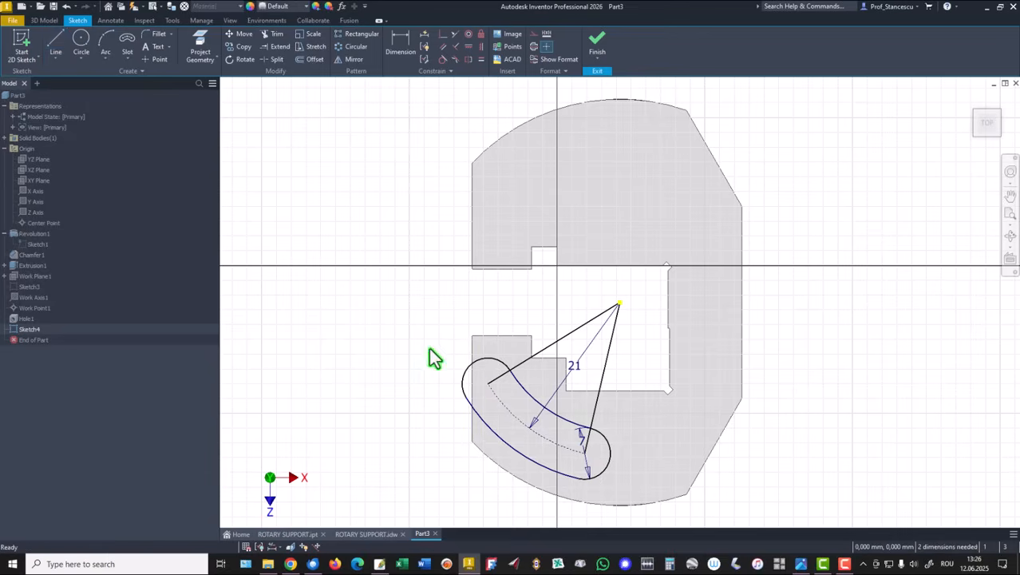
Convert the two radial lines to construction geometry
mouse_move(643, 320)
mouse_down()
mouse_move(600, 329)
mouse_move(434, 316)
mouse_up()
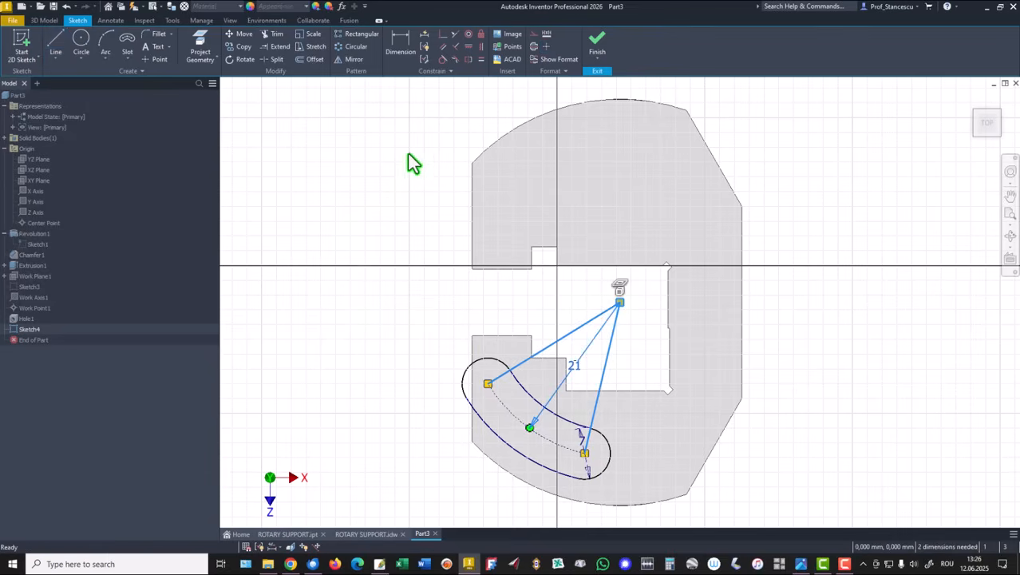
right_click(381, 172)
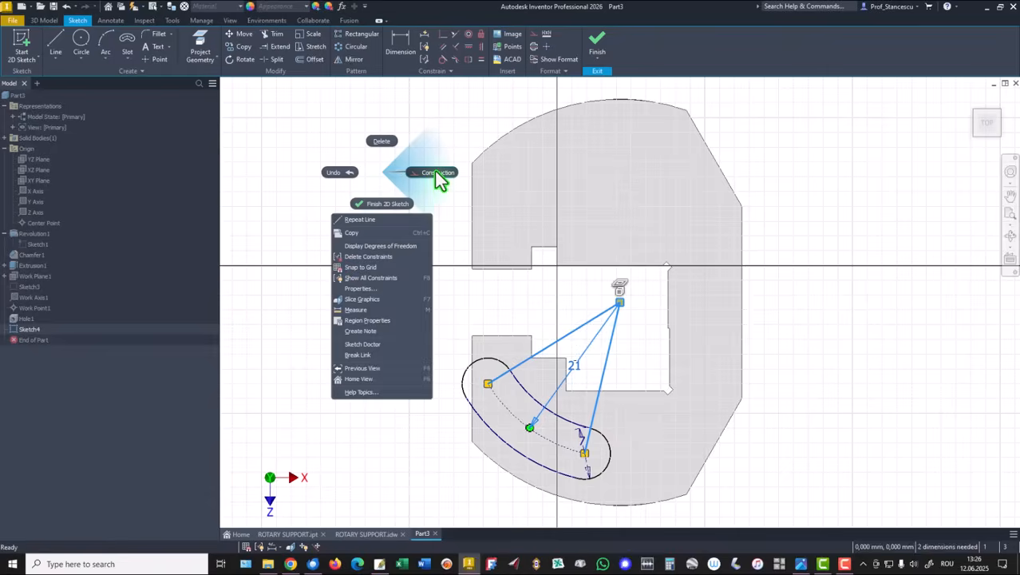
click(435, 175)
click(367, 302)
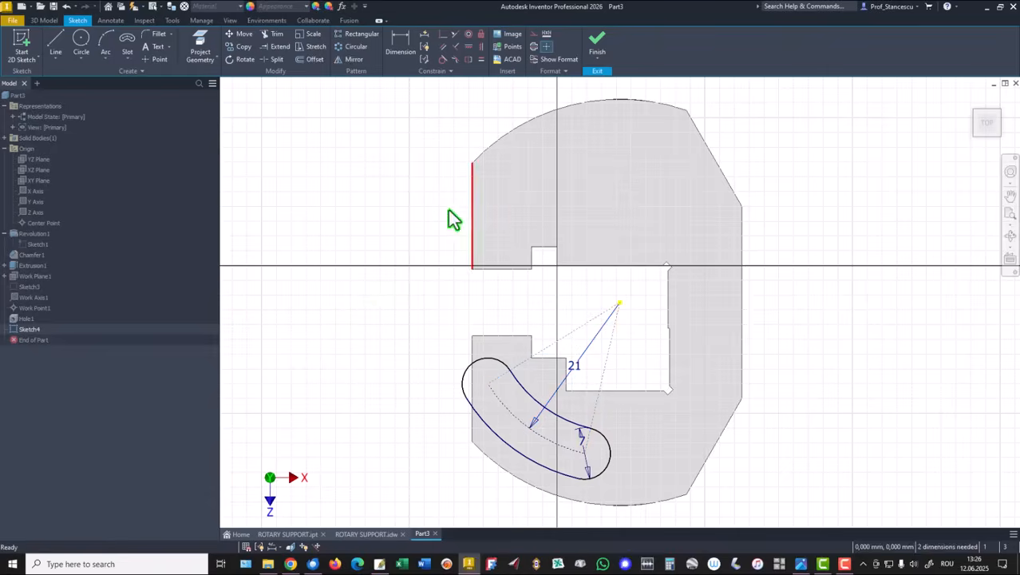
Dimension the angle between the right flat and the nearer radial line as 20°
click(401, 44)
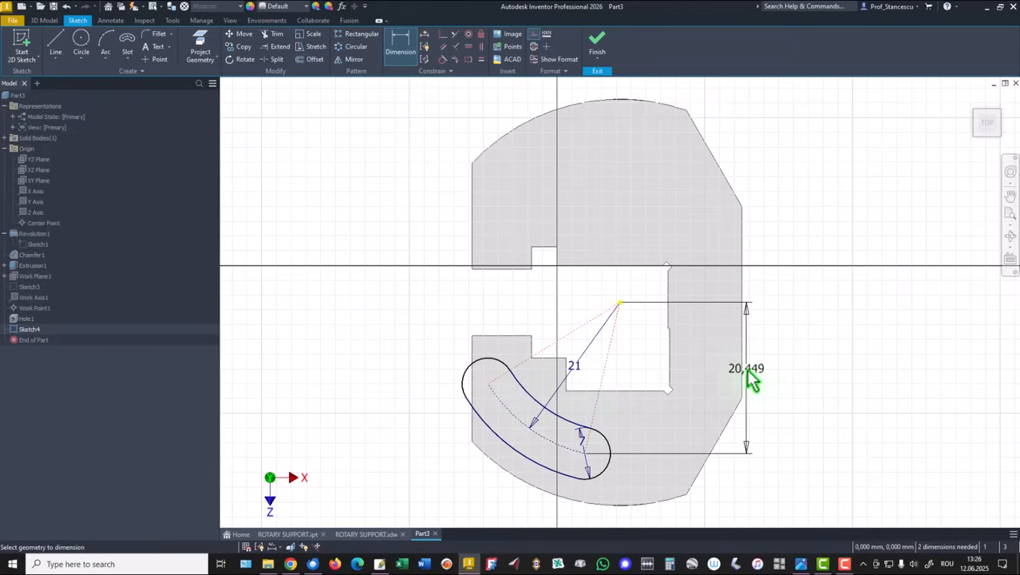
click(743, 370)
middle_drag(667, 487, 676, 383)
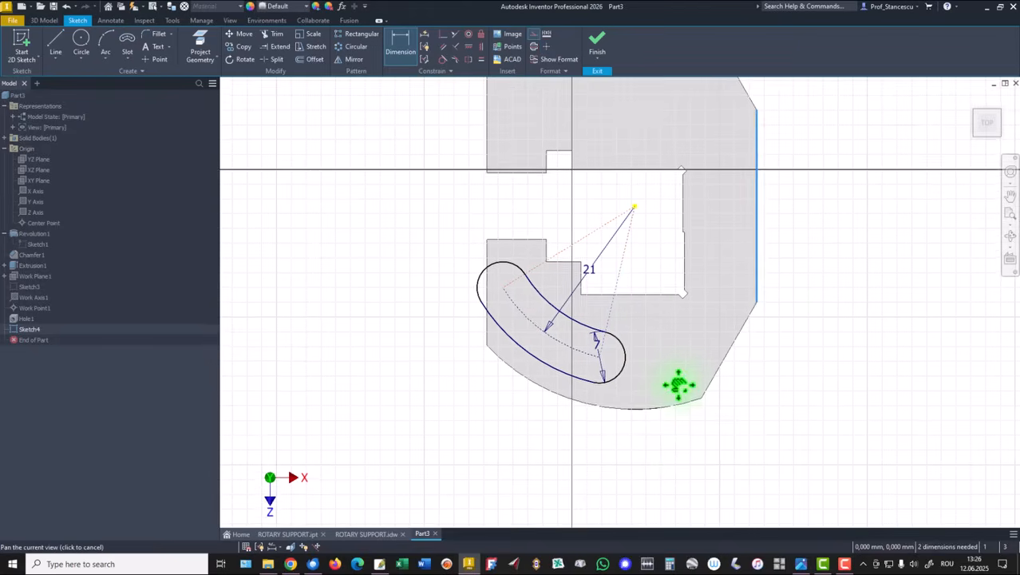
click(664, 467)
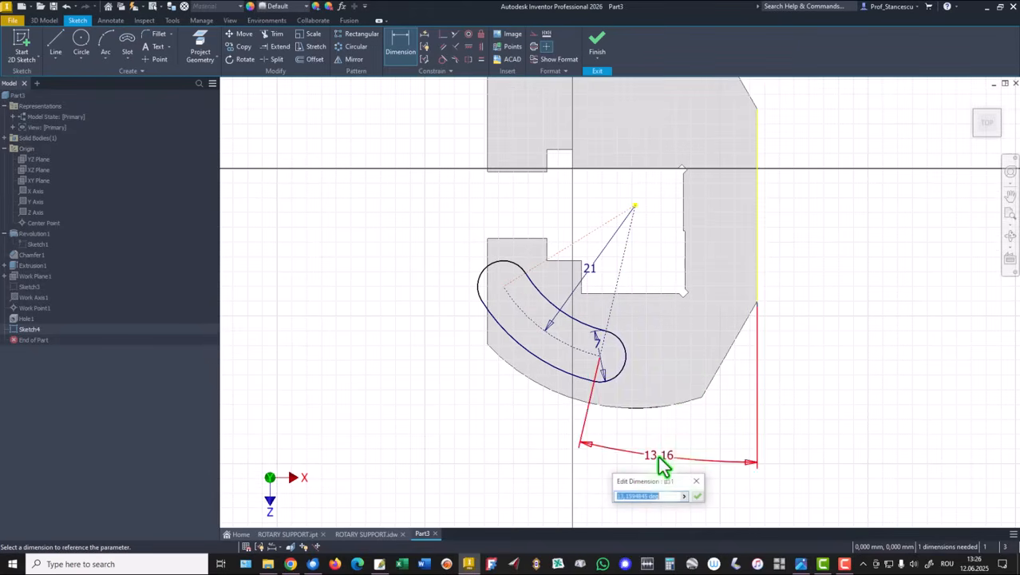
key(Return)
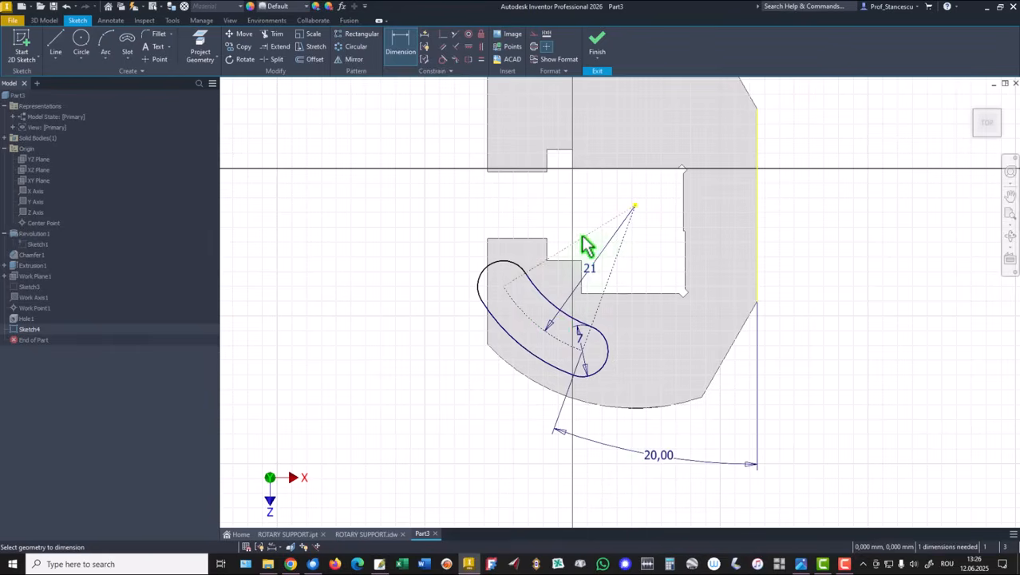
Set the angle between the two radial lines, the slot's sweep, to 20°
click(612, 278)
click(478, 387)
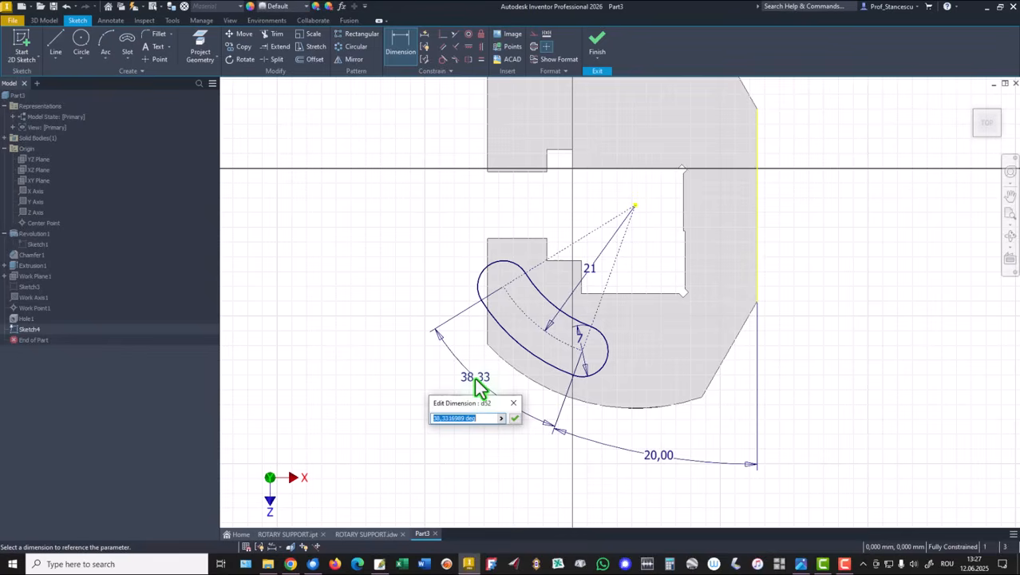
text(20)
key(Return)
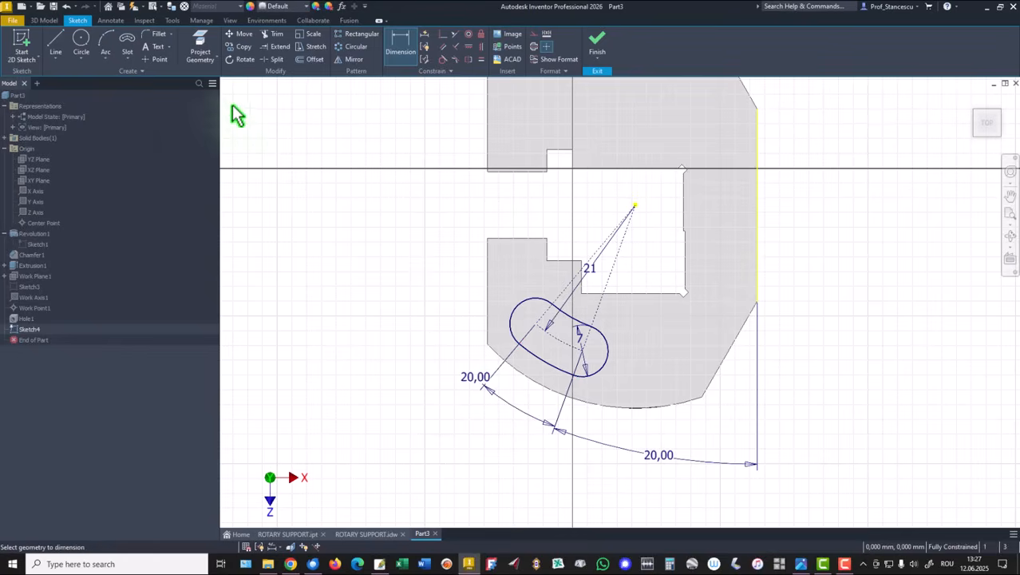
Draw a second arc slot 11 mm wide on the same center arc and finish the sketch
click(127, 44)
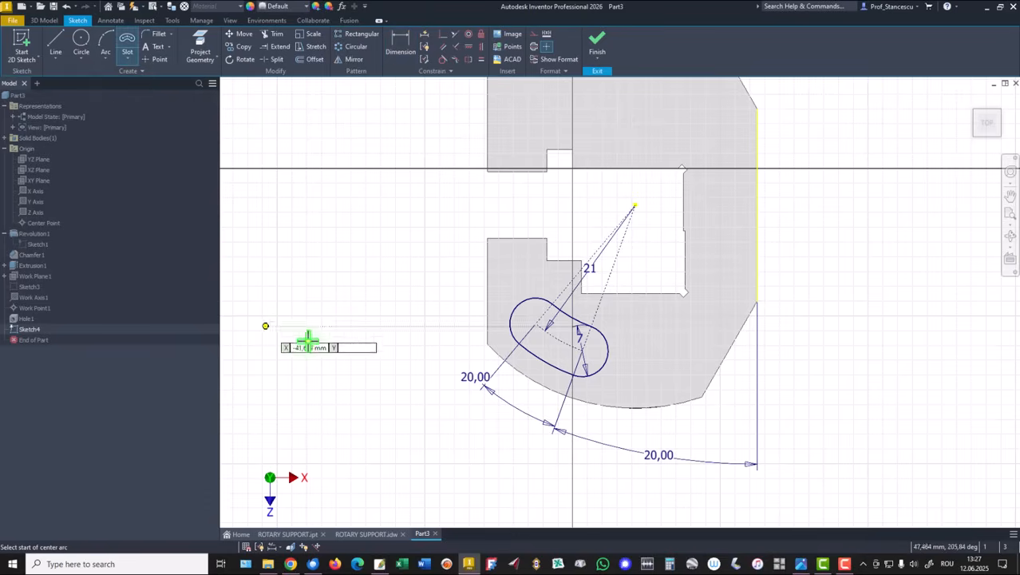
click(534, 324)
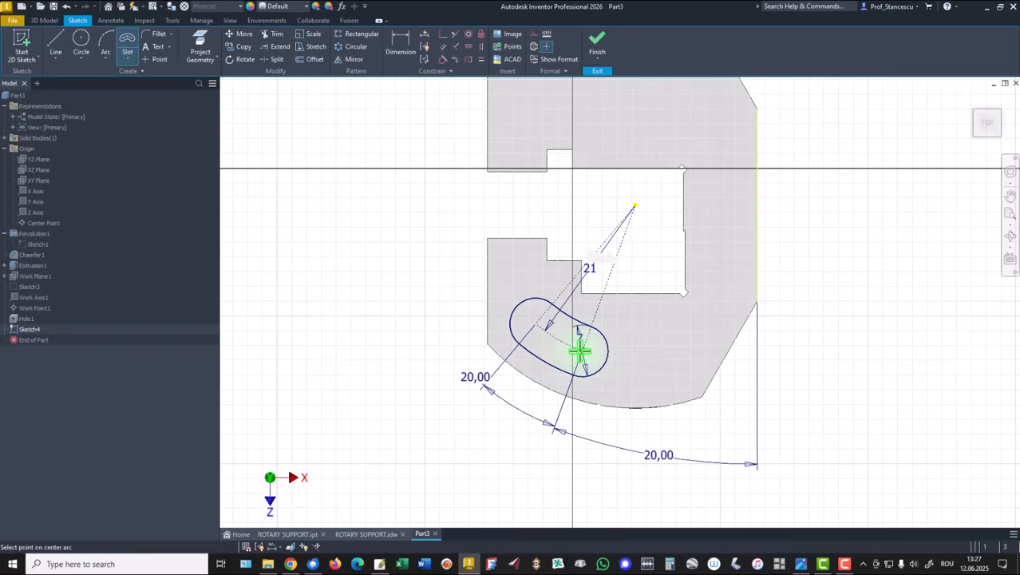
click(582, 350)
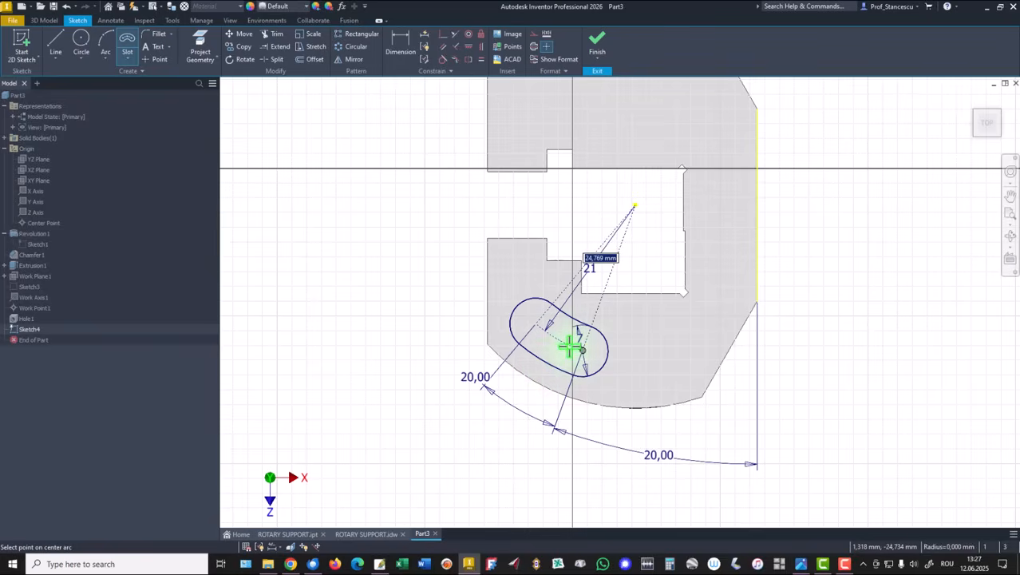
click(569, 345)
scroll(570, 345, up, 5)
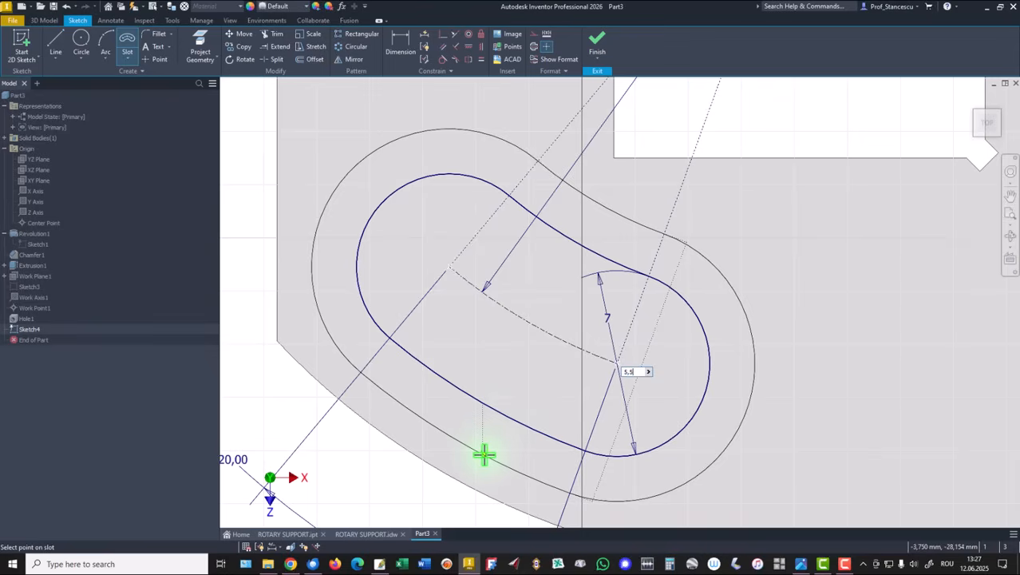
key(Return)
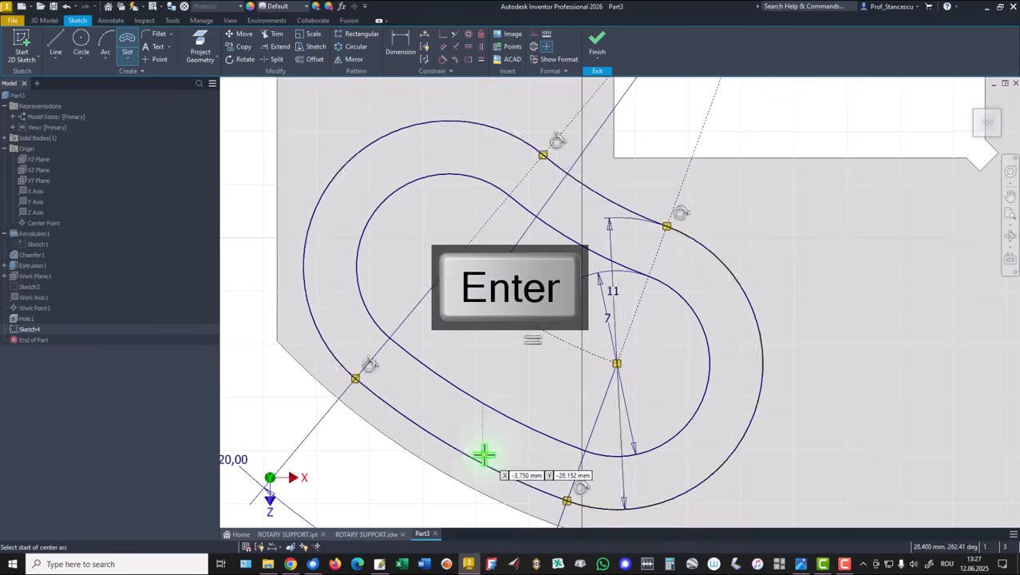
click(598, 44)
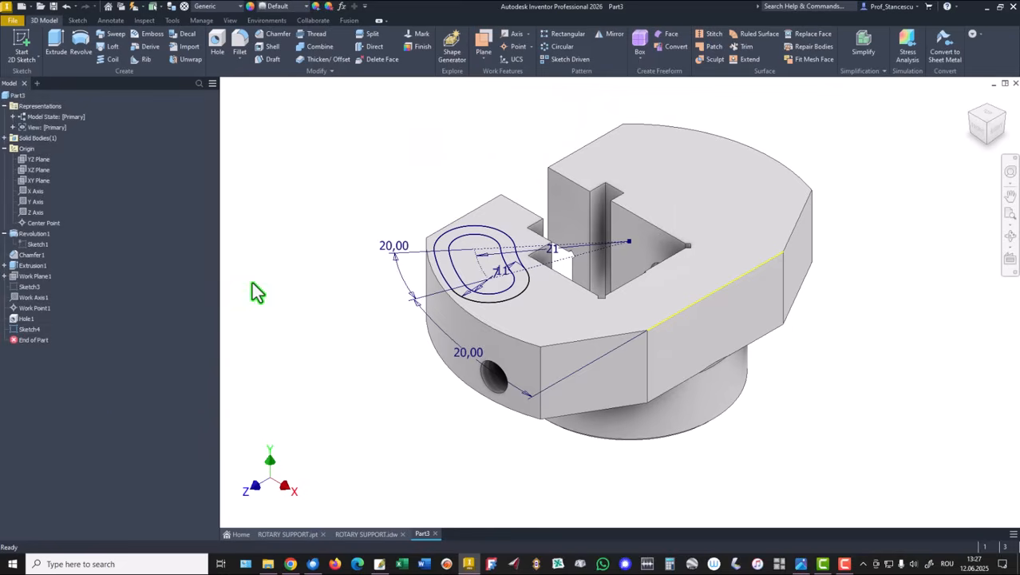
Reopen the slot sketch and move the 11 mm width dimension clear of the slots
double_click(12, 331)
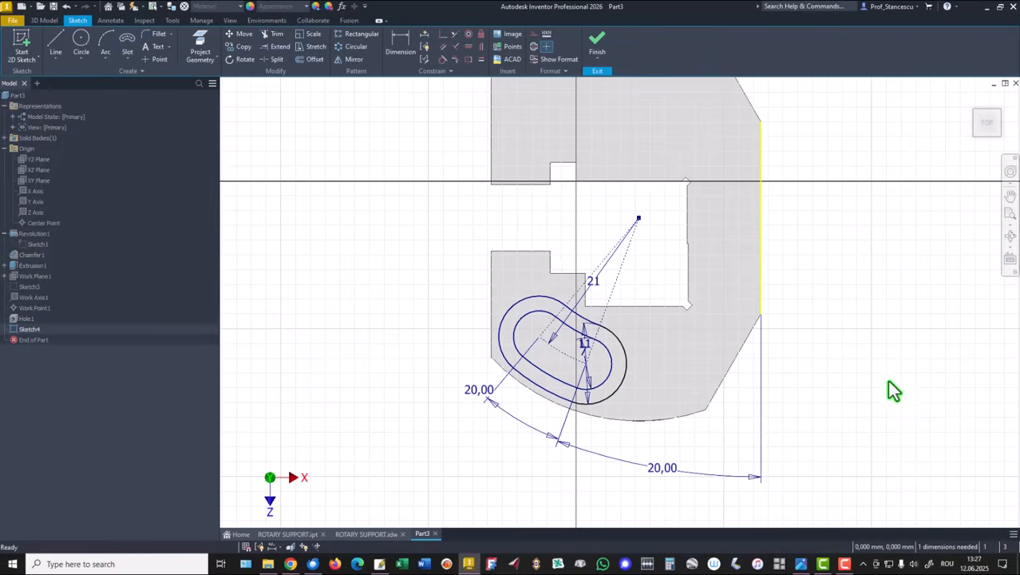
drag(554, 392, 567, 360)
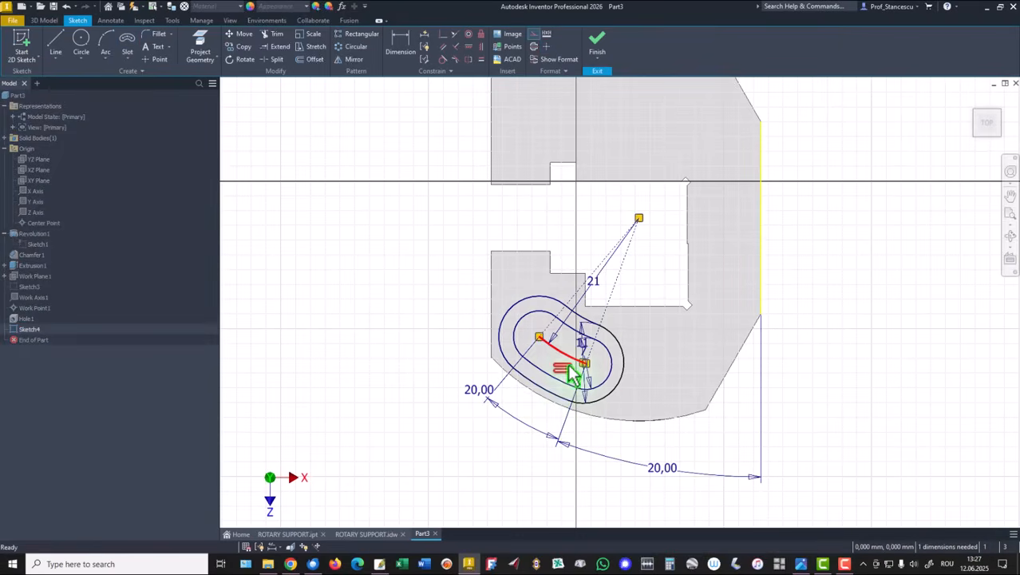
drag(629, 368, 666, 370)
click(888, 366)
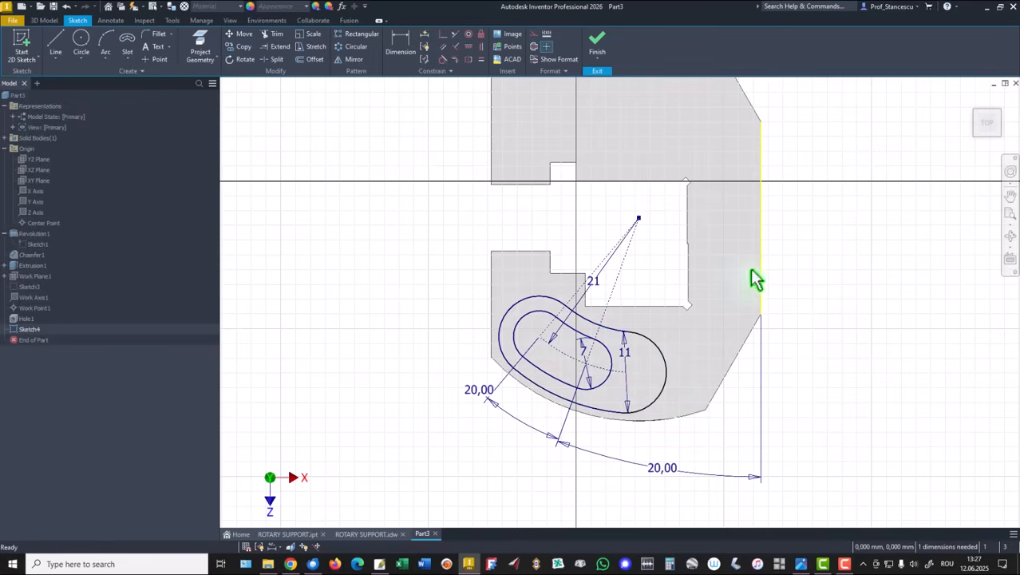
Constrain the outer 11 mm slot's end center to coincide with the inner slot's end center, then finish the sketch
click(444, 34)
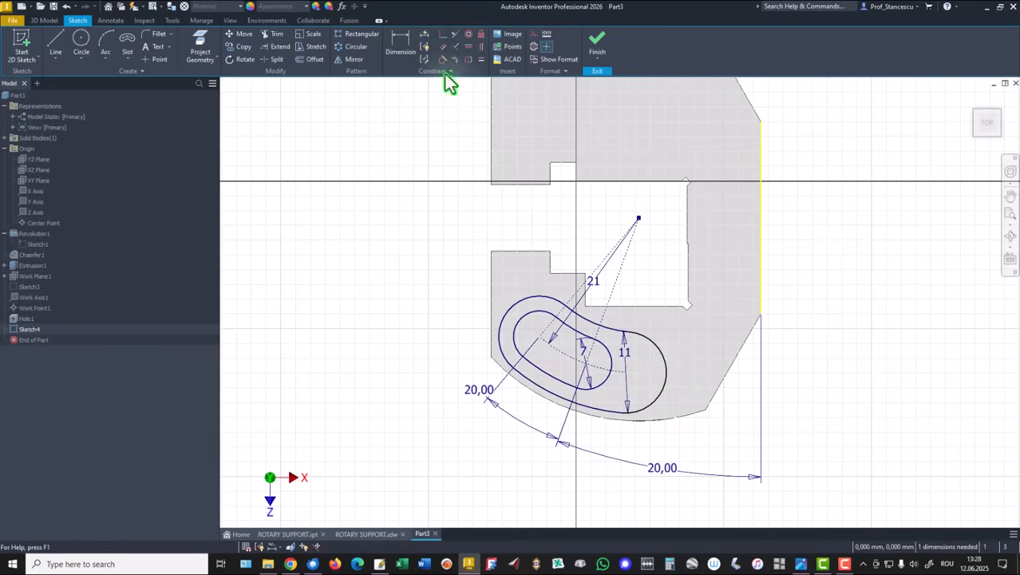
click(626, 373)
click(586, 365)
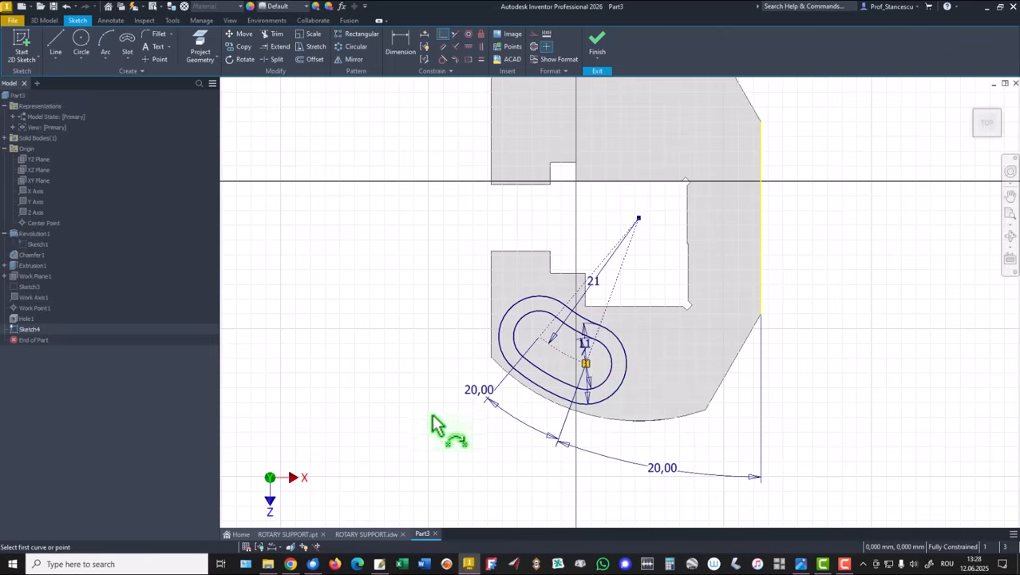
right_click(402, 119)
click(441, 118)
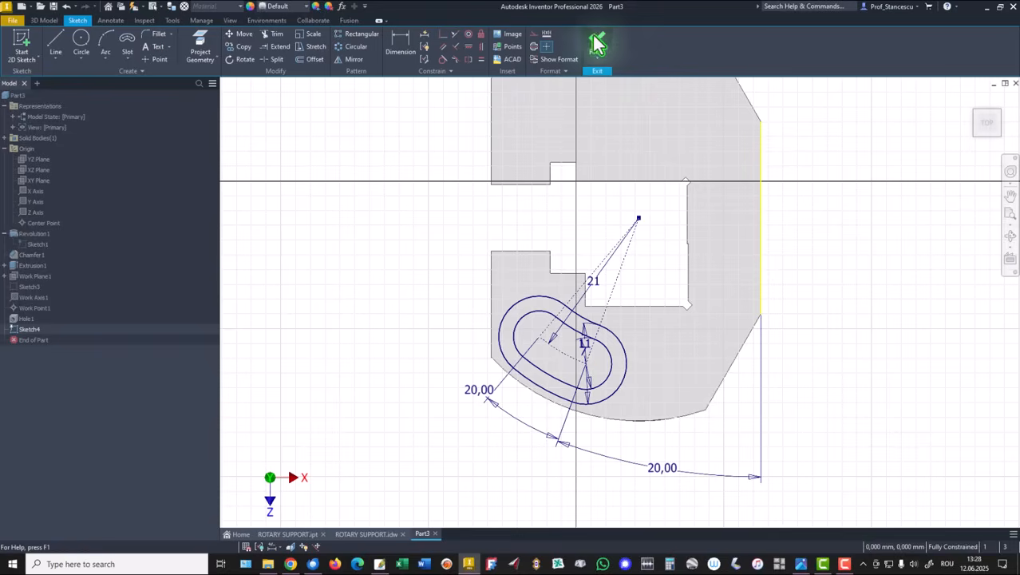
click(603, 46)
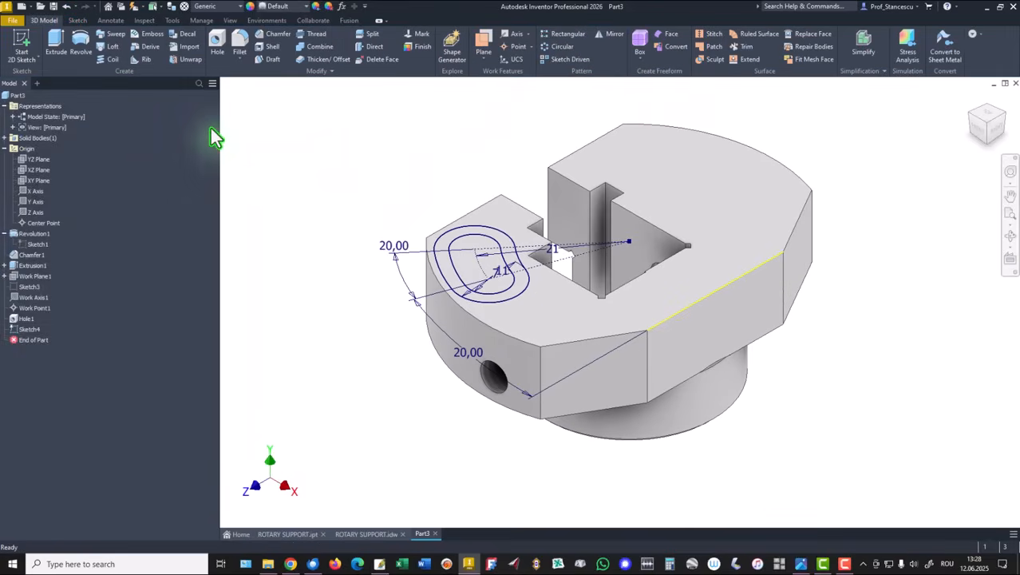
Cut-extrude the inner 7 mm slot profile downward through the part
click(57, 38)
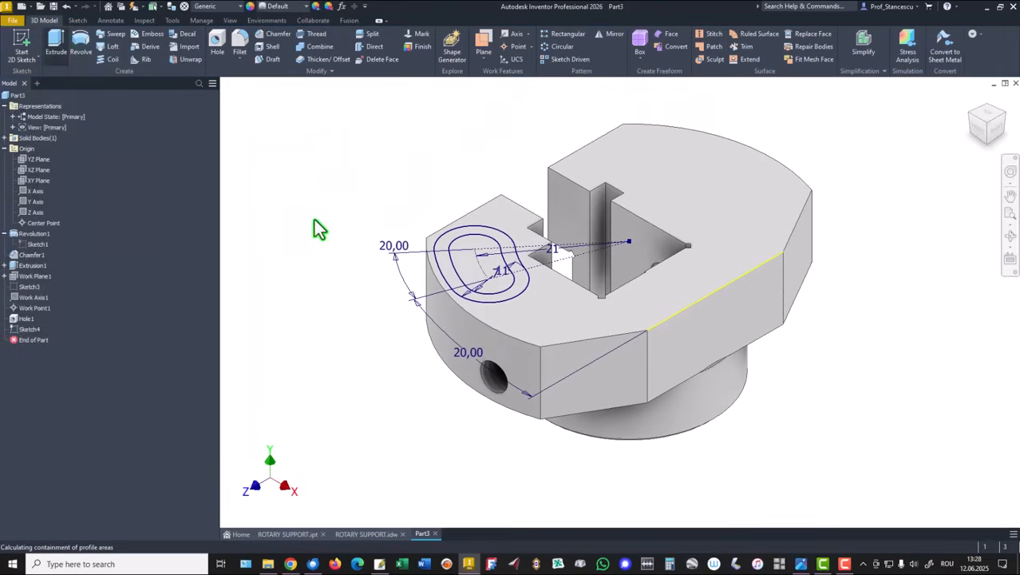
click(462, 263)
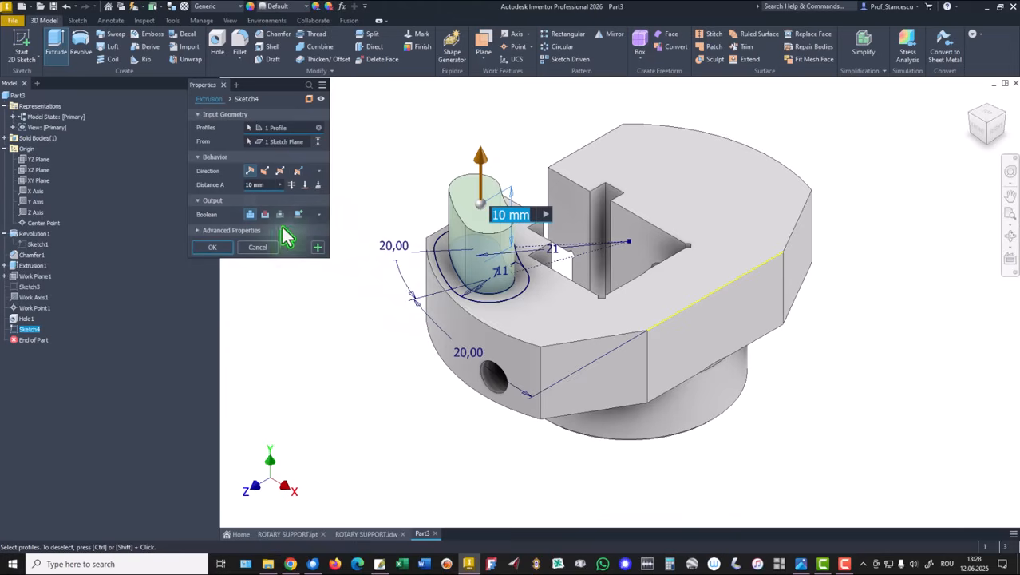
click(266, 171)
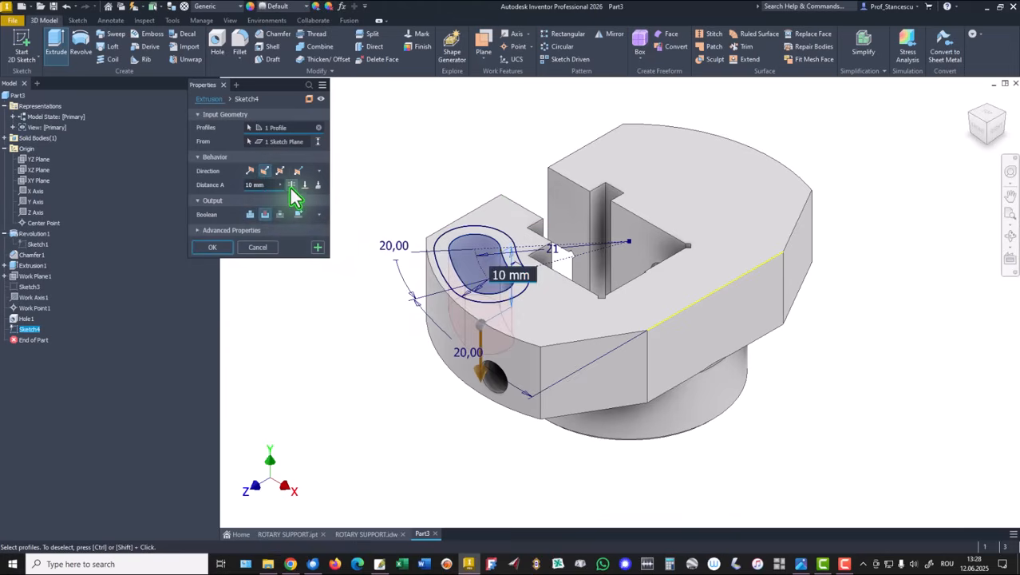
click(292, 185)
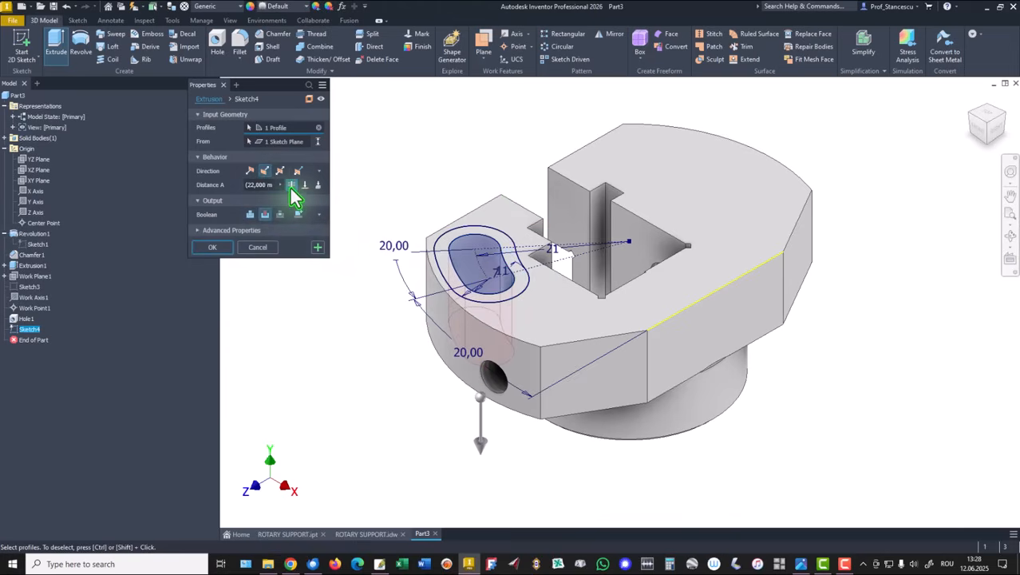
click(211, 249)
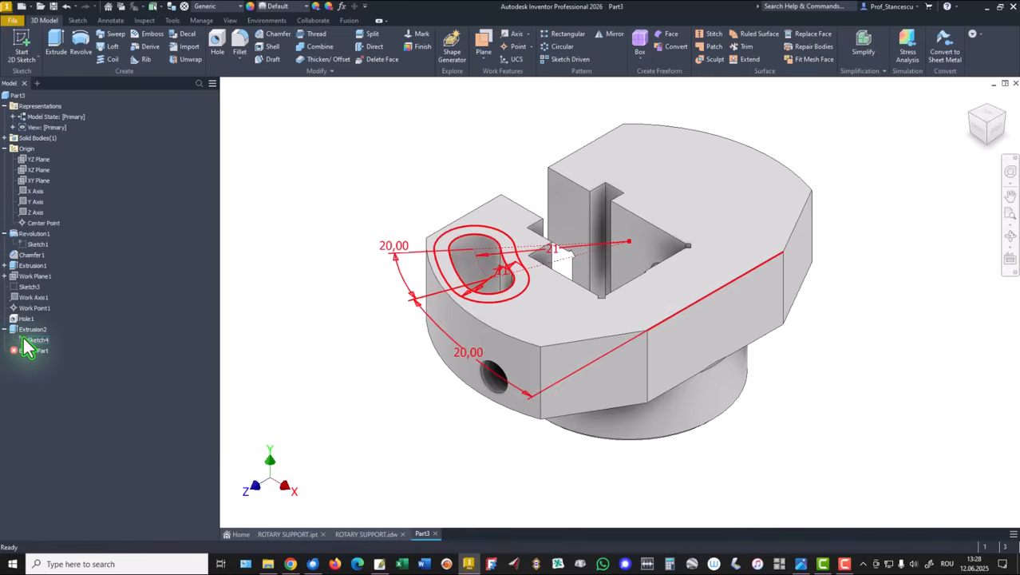
Share the slot sketch used by the cut so it can drive another extrusion
click(24, 341)
right_click(24, 341)
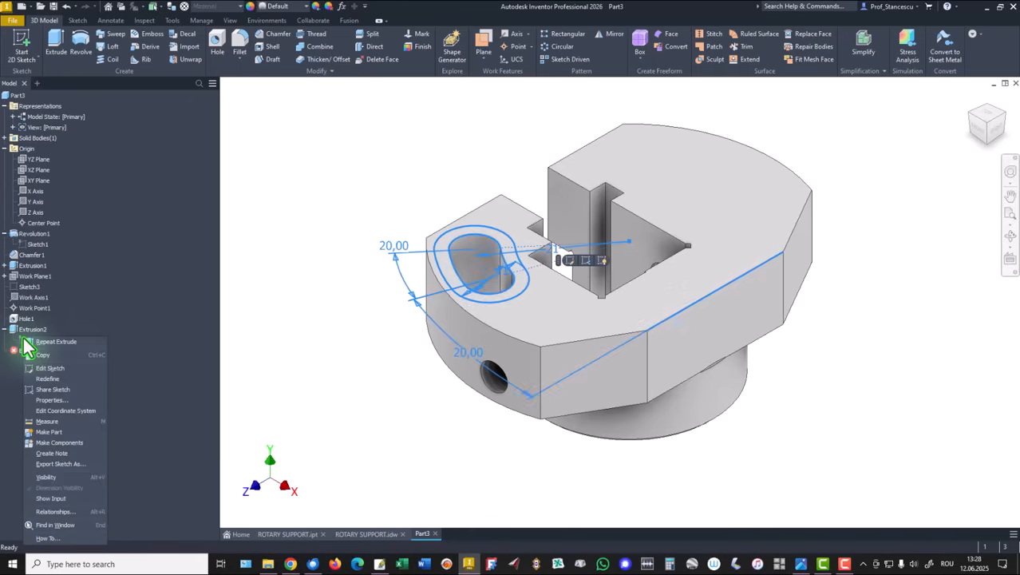
click(55, 389)
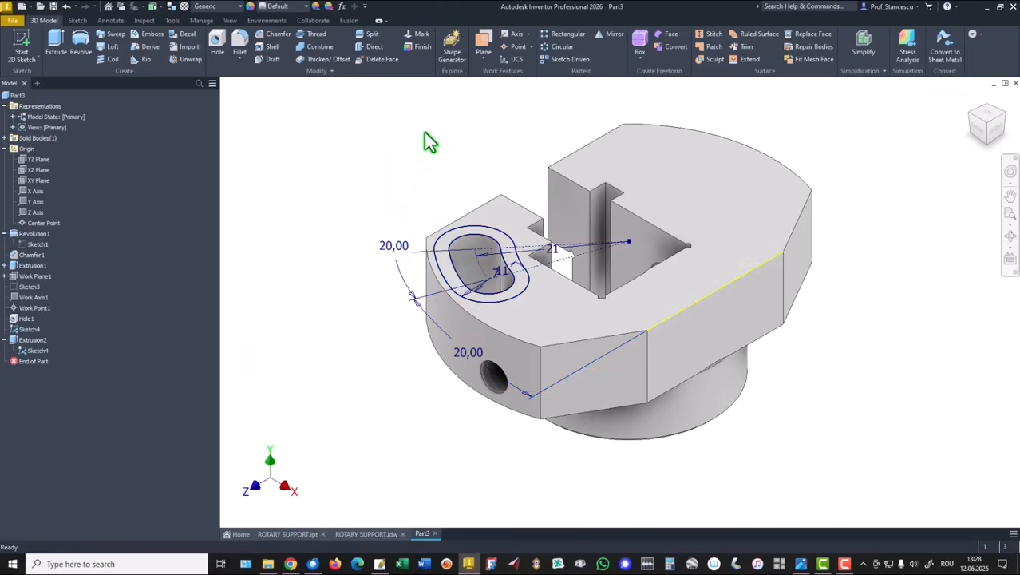
Cut-extrude the ring between the two slot outlines downward 5 mm deep
click(56, 43)
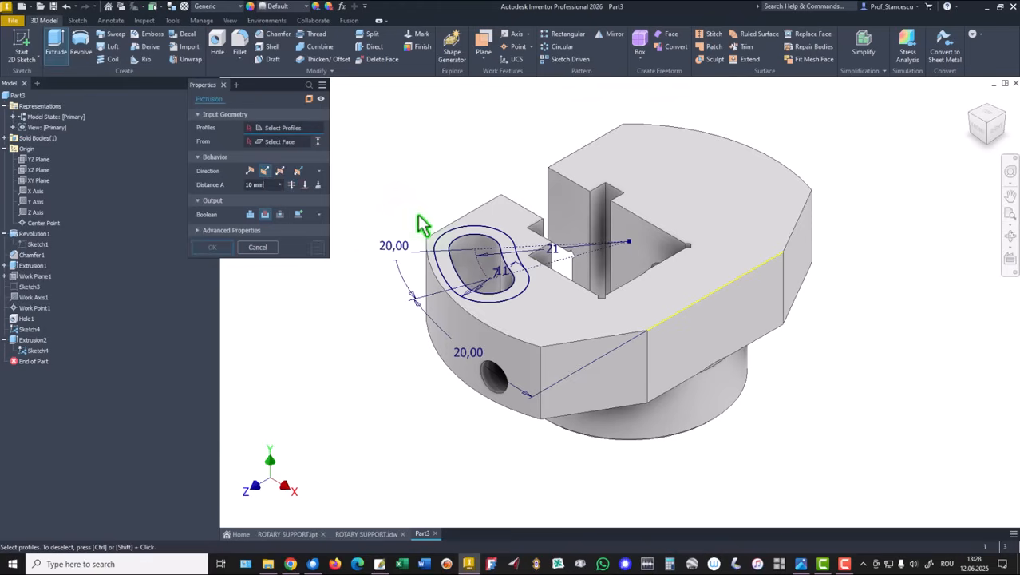
click(449, 253)
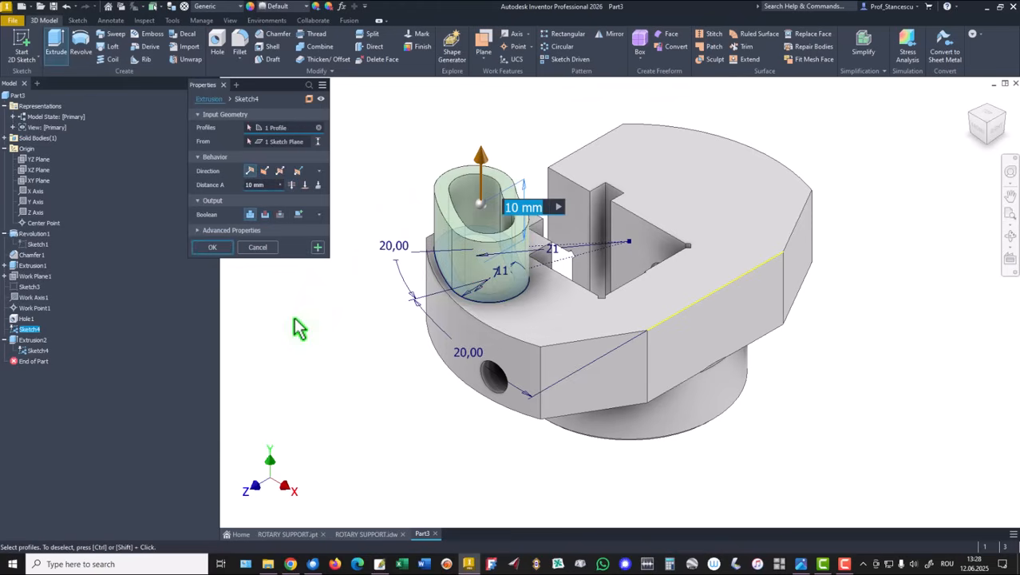
click(265, 214)
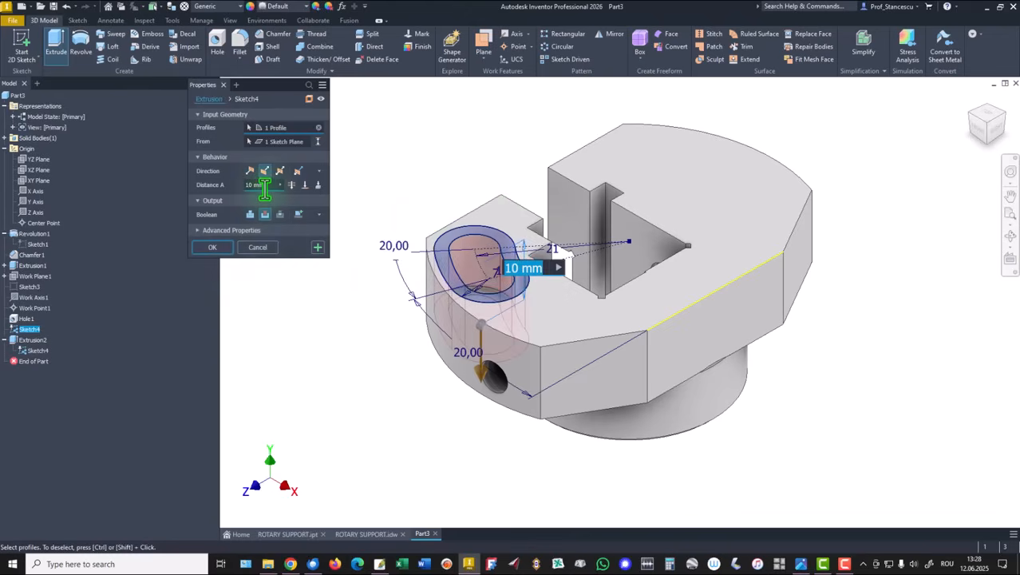
click(254, 185)
text(5)
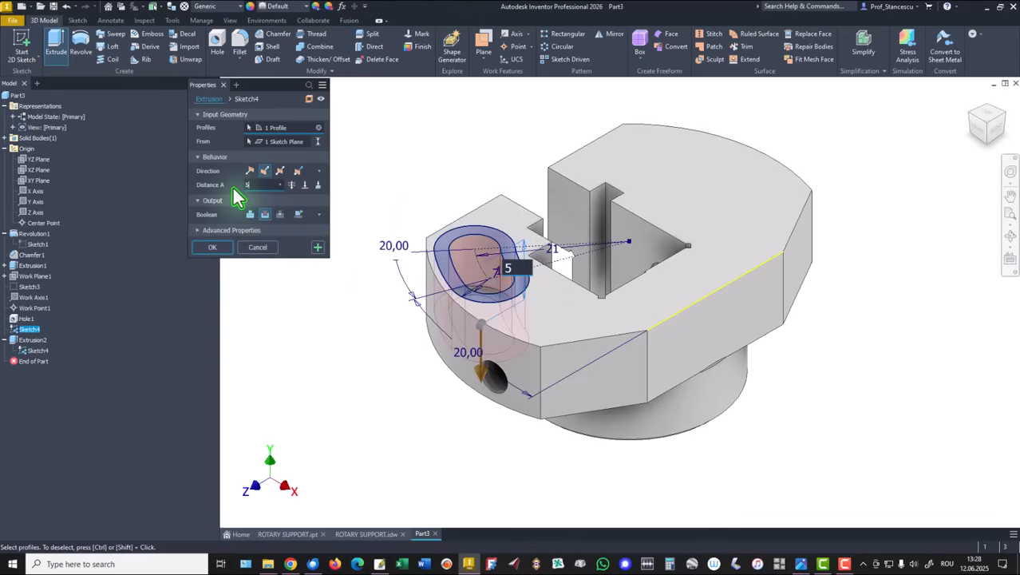
click(214, 247)
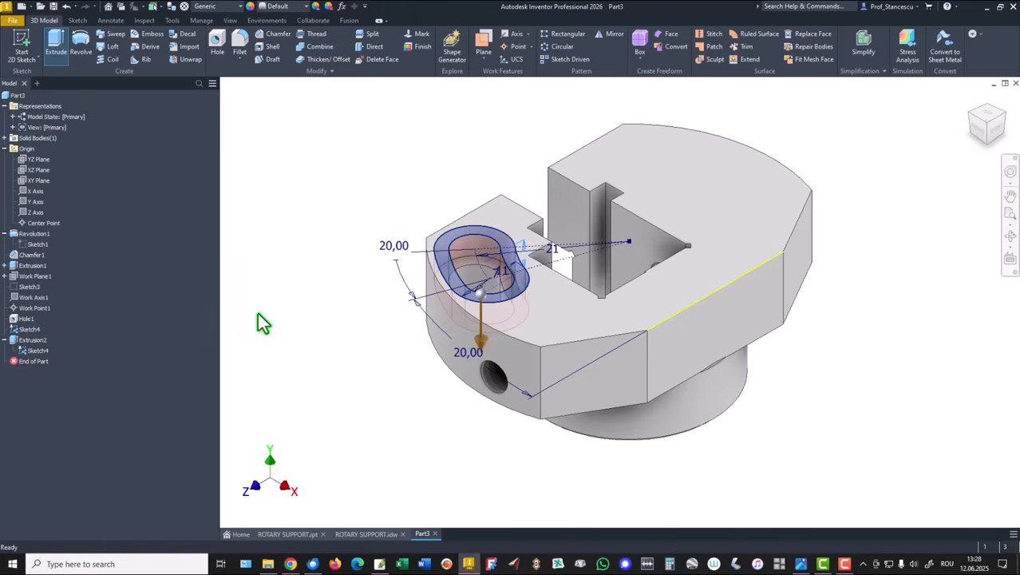
Hide the shared slot sketch and return to the home view
right_click(30, 351)
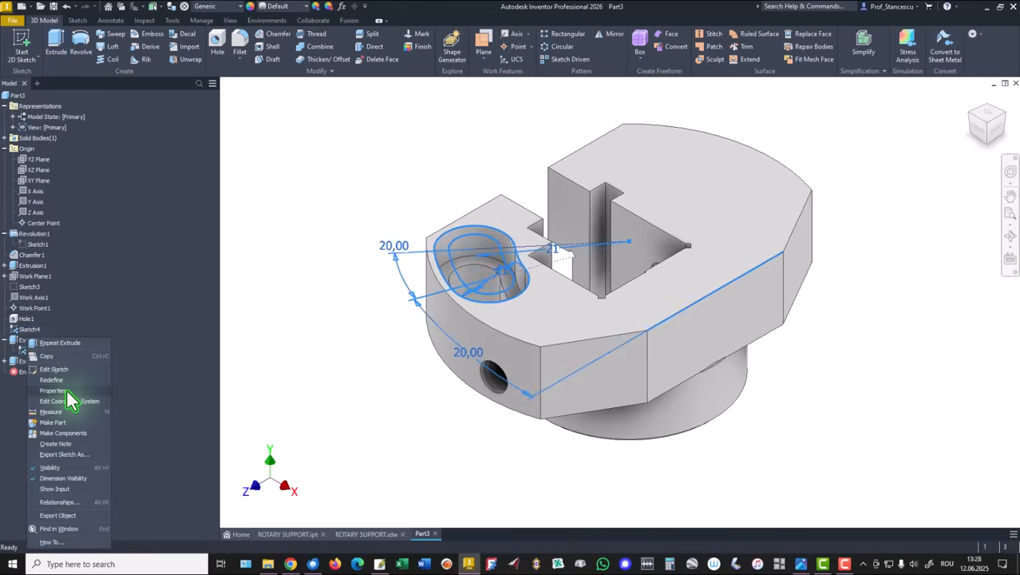
click(56, 468)
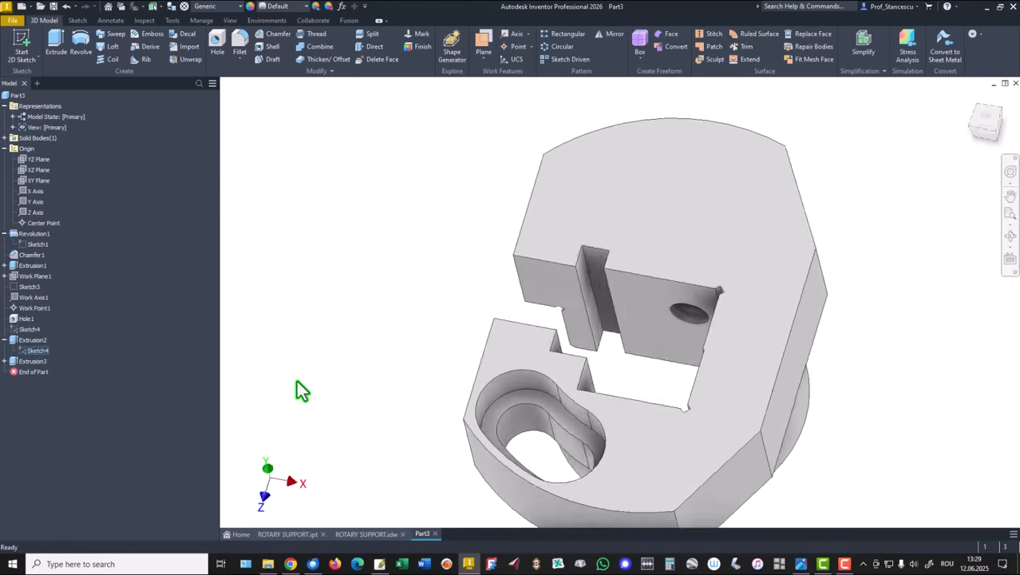
key(F6)
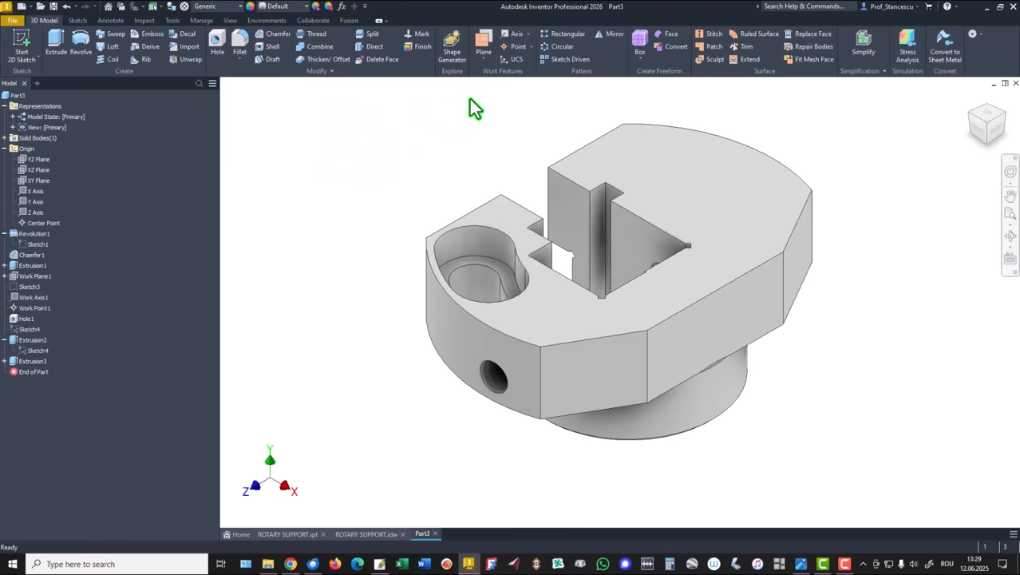
Mirror the two slot cut features about the XY Plane
click(611, 34)
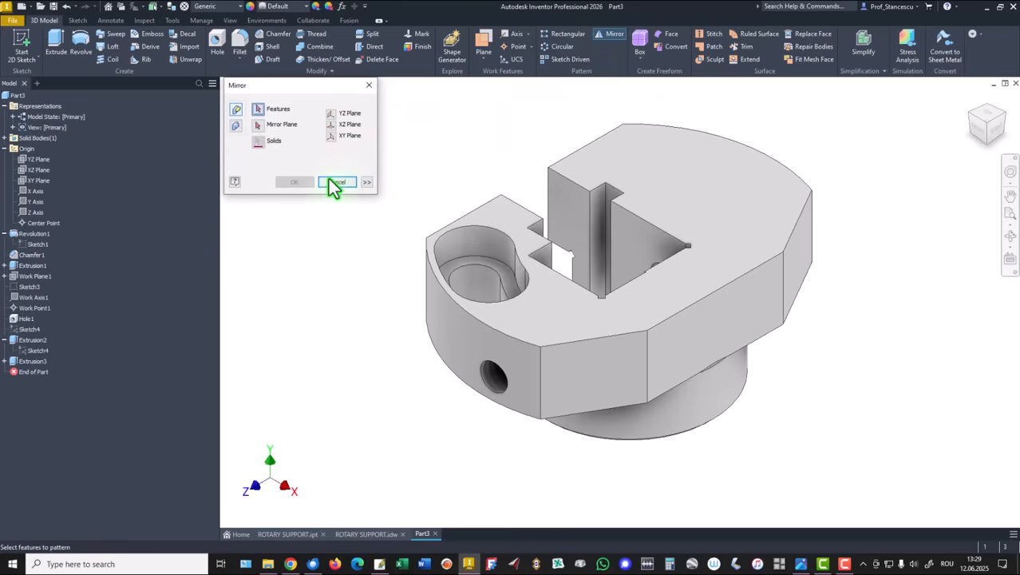
click(19, 364)
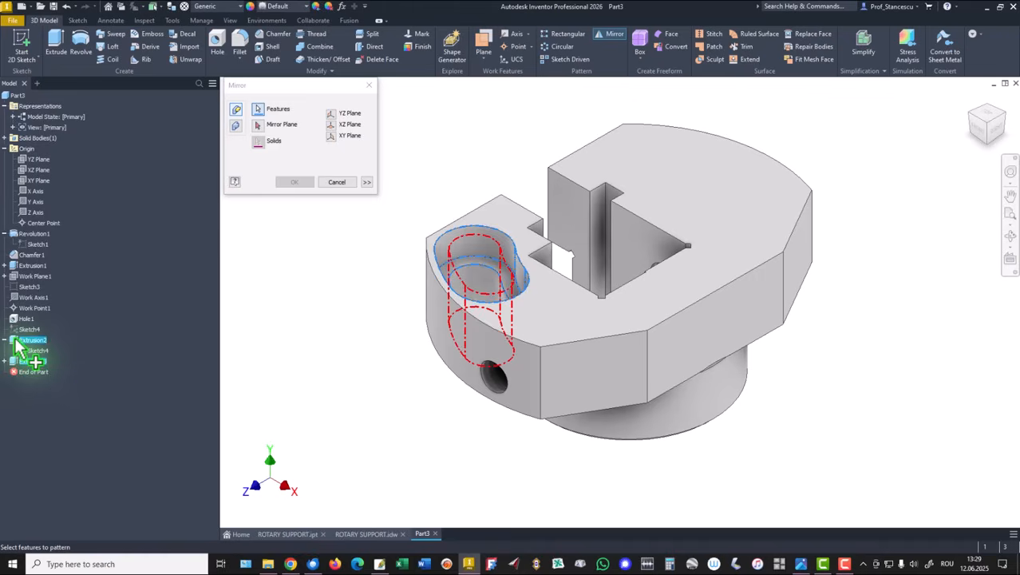
click(17, 341)
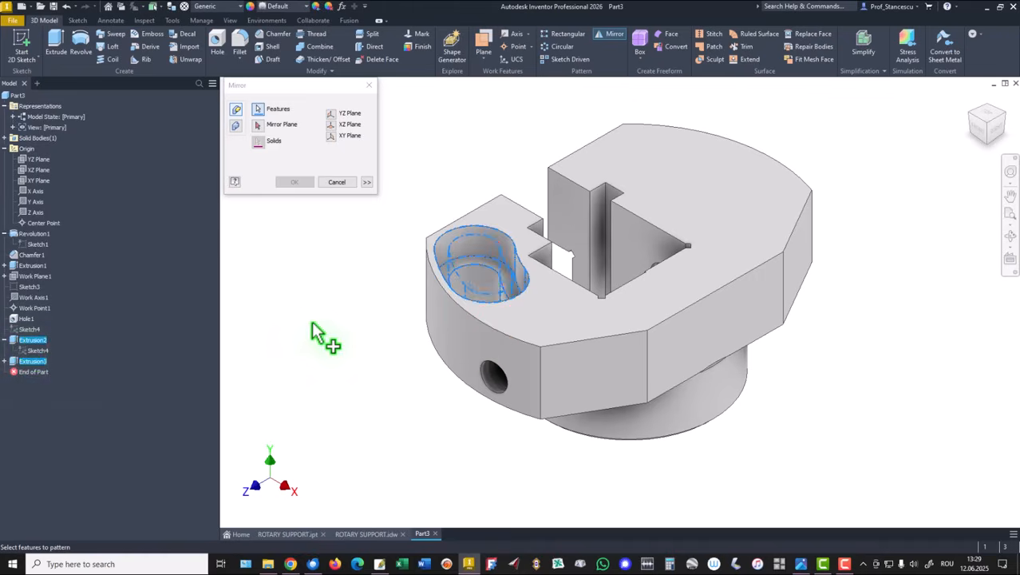
click(257, 124)
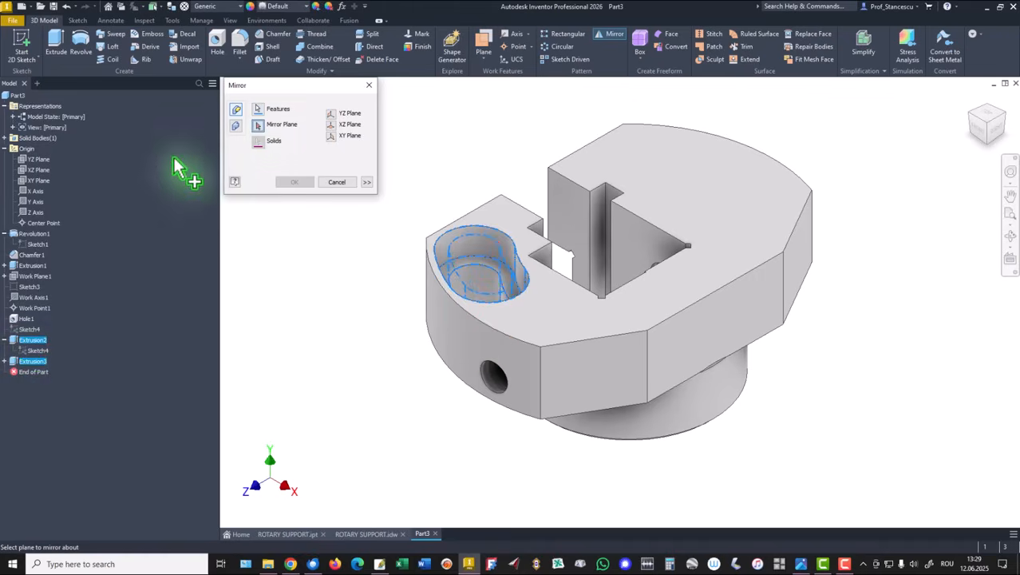
click(37, 182)
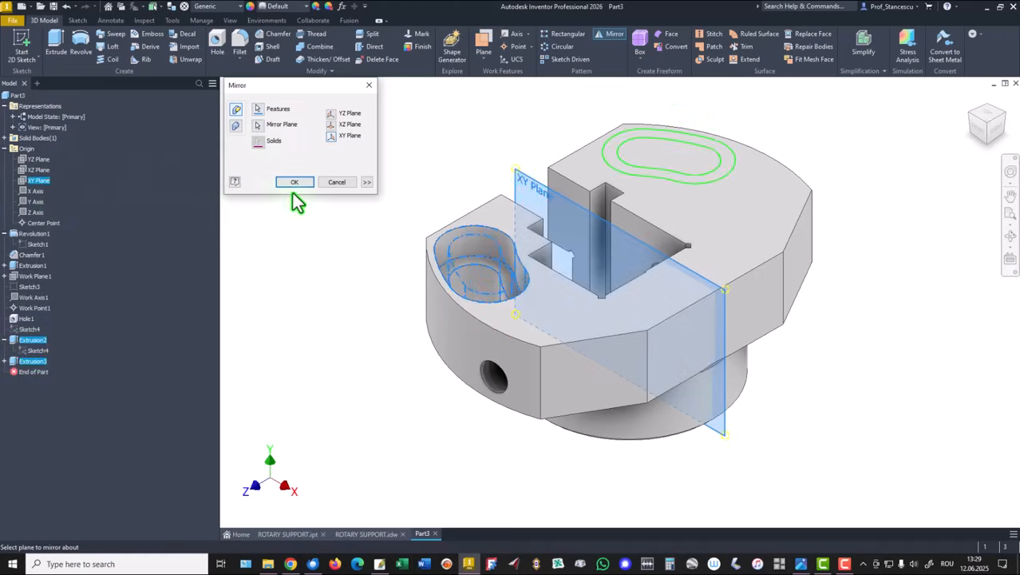
click(293, 184)
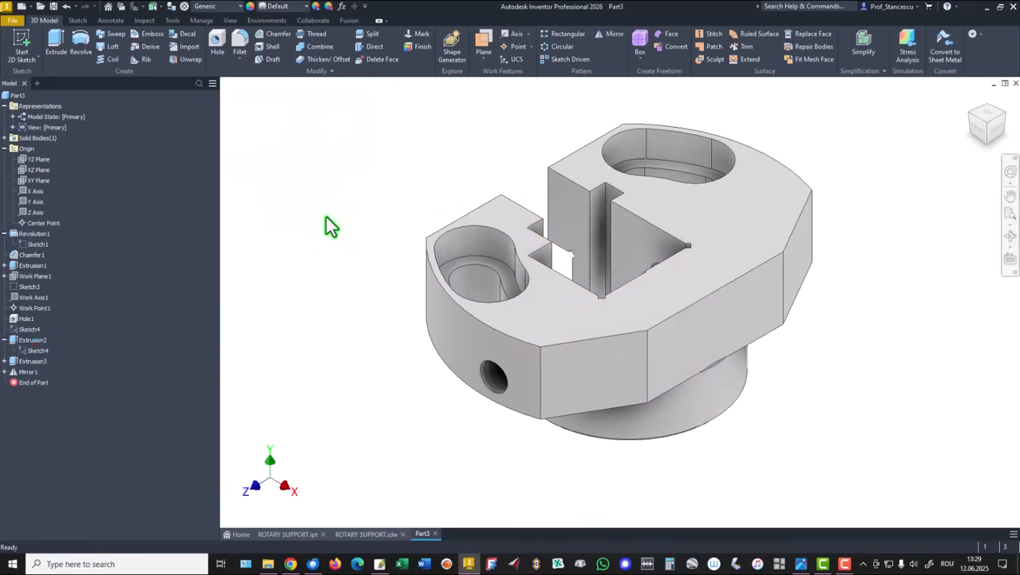
click(4, 148)
click(4, 159)
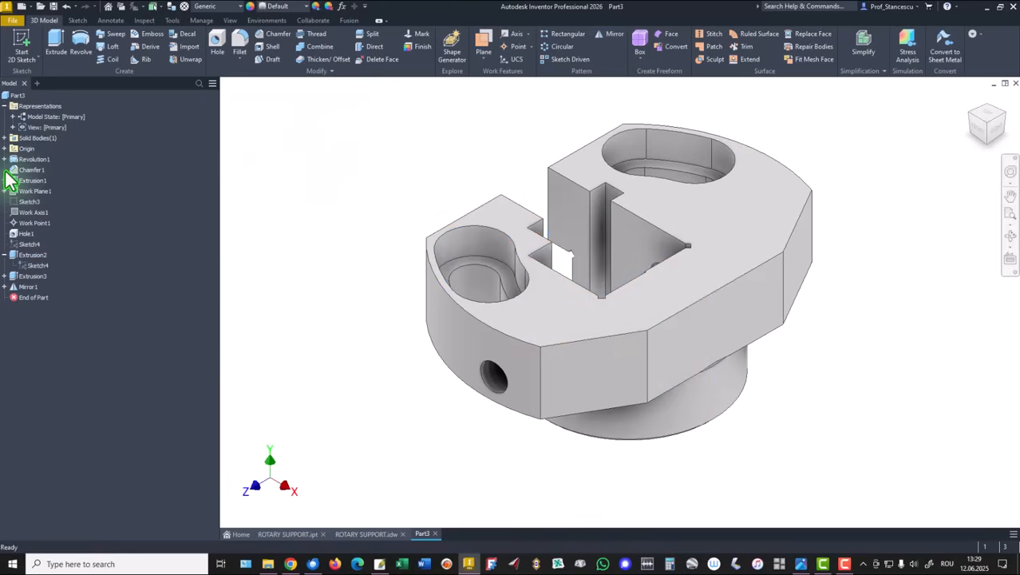
click(5, 255)
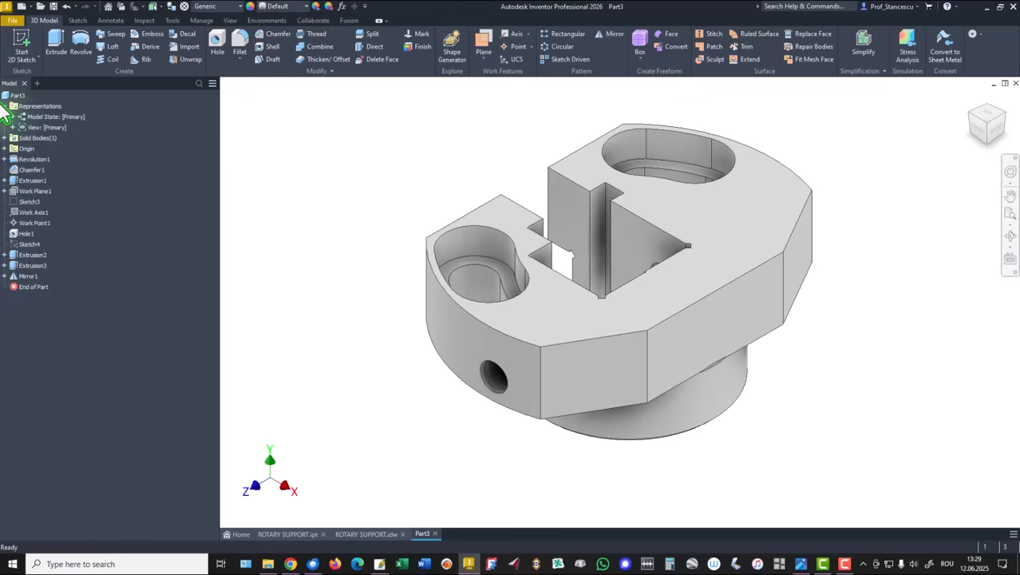
click(5, 106)
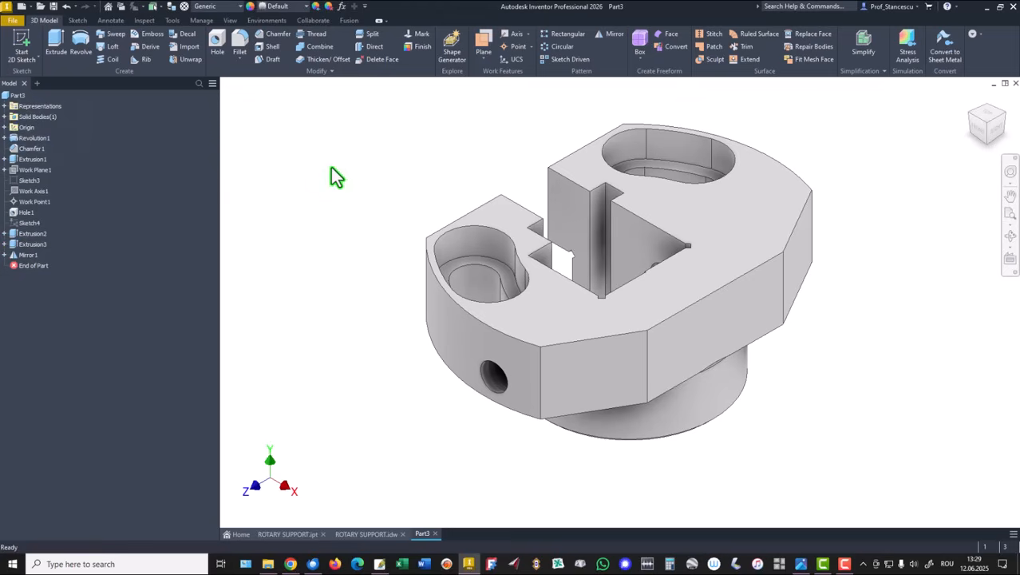
Open the part's iProperties and update its physical properties
click(8, 96)
right_click(8, 98)
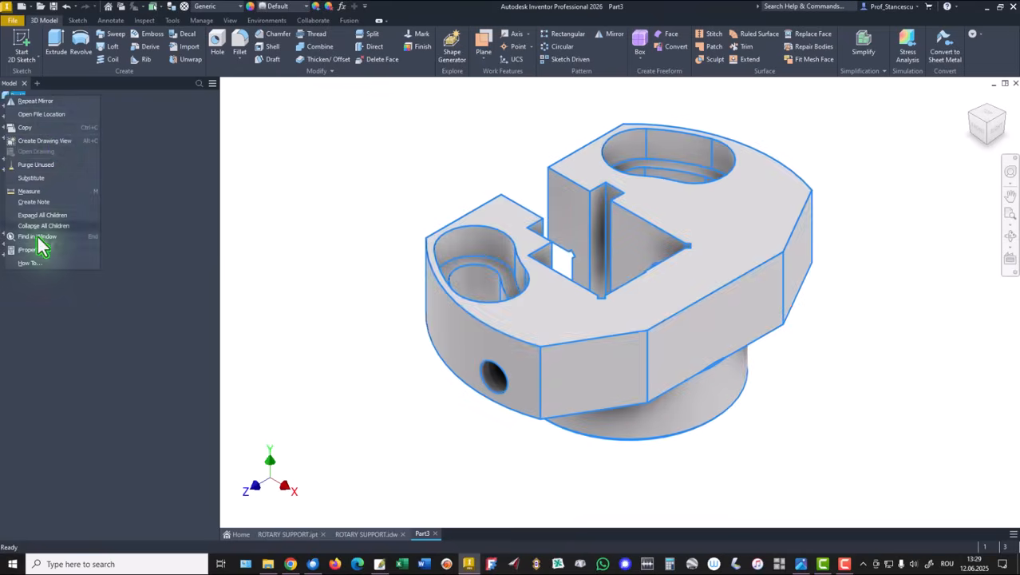
click(23, 259)
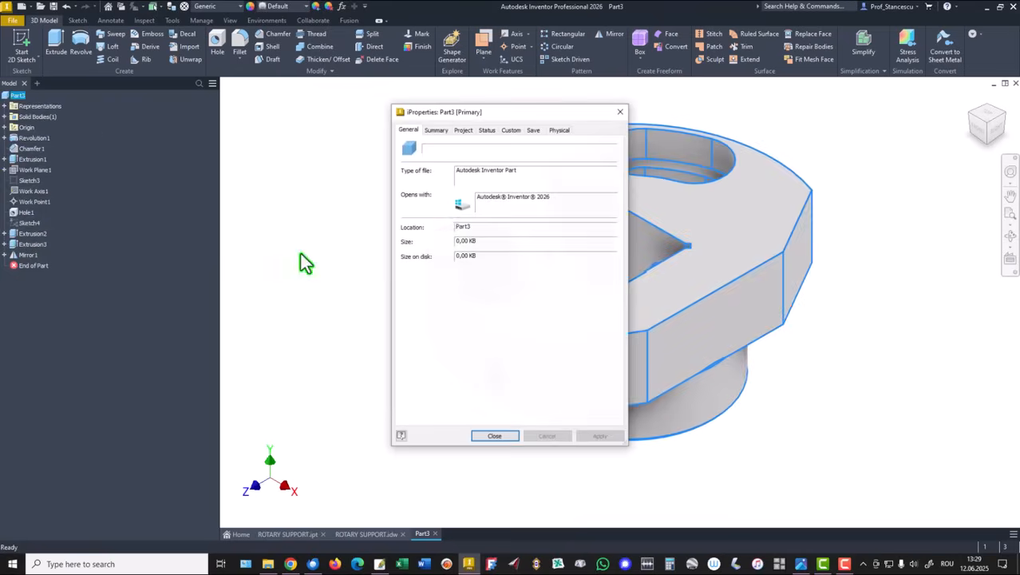
click(559, 130)
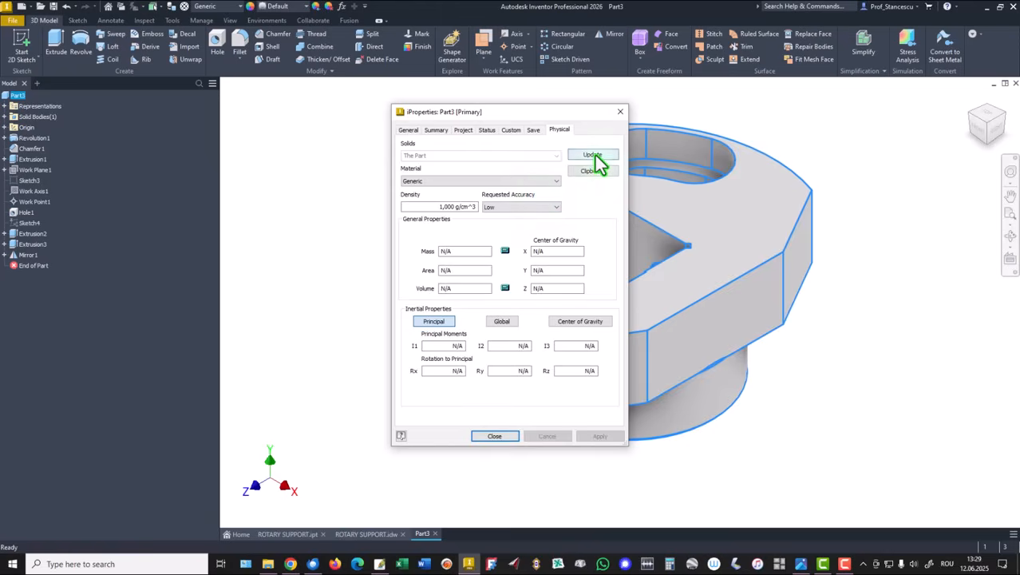
click(592, 155)
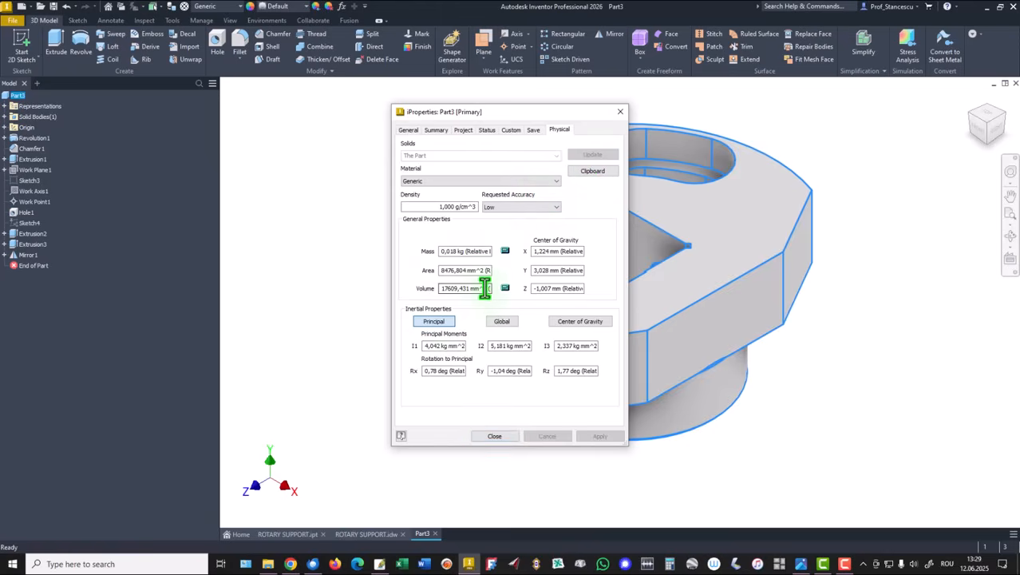
Copy the part's volume value, close the dialog and switch to the ROTARY SUPPORT drawing
drag(486, 288, 405, 286)
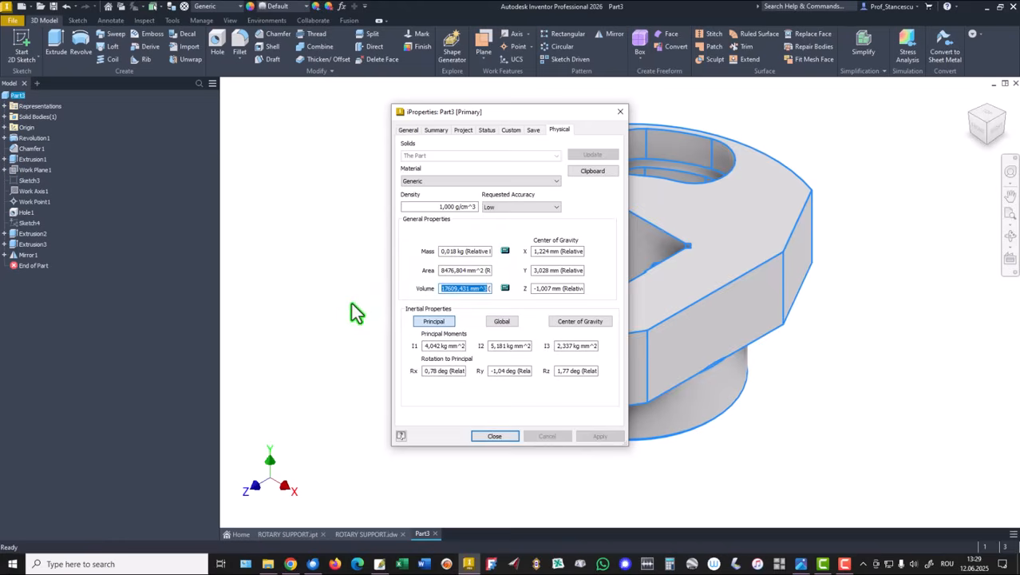
key(ctrl+c)
click(501, 438)
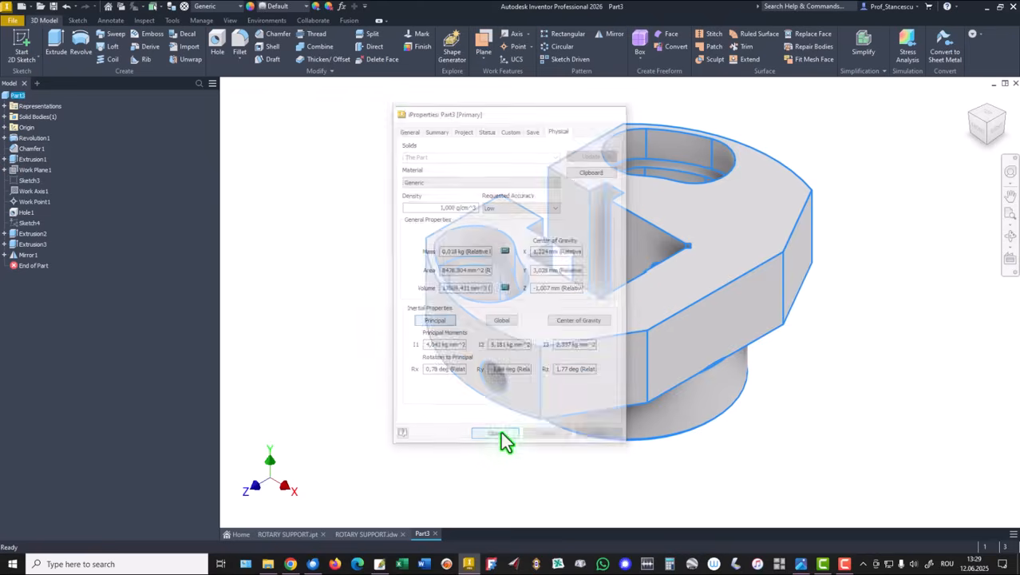
click(363, 533)
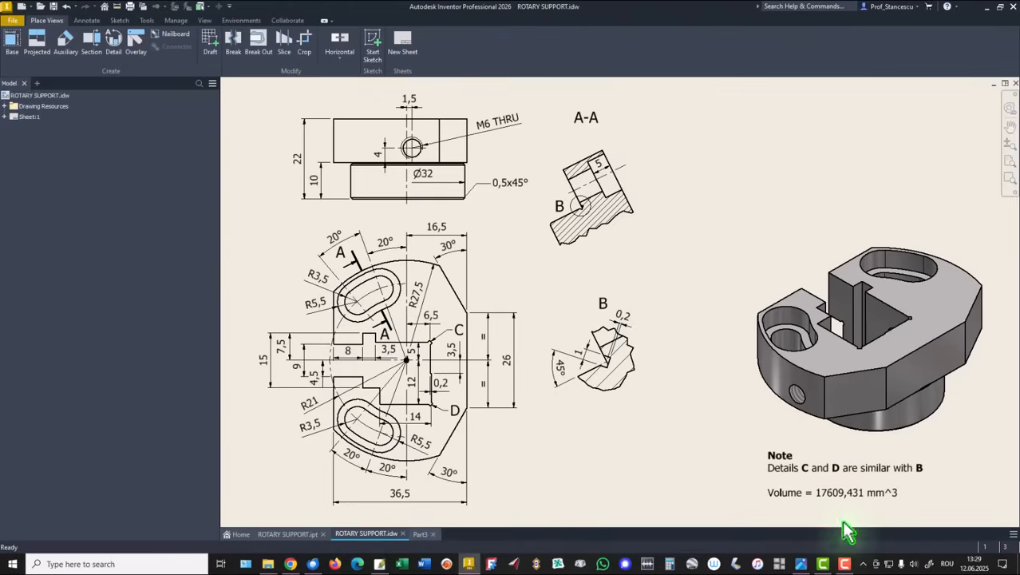
Paste the copied volume into the drawing's volume note to compare the two values, then cancel the text edit
double_click(846, 492)
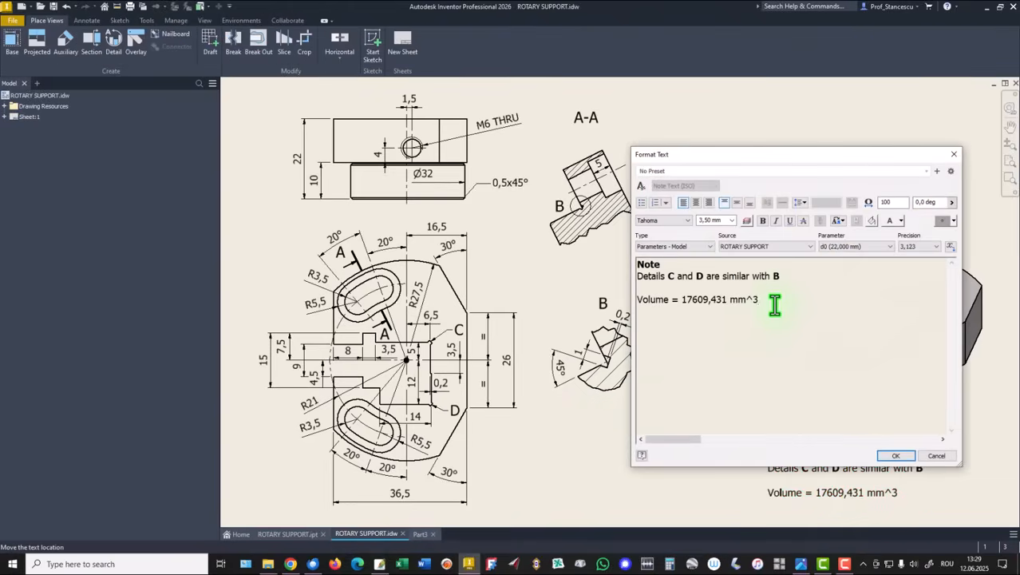
key(Return)
key(ctrl+v)
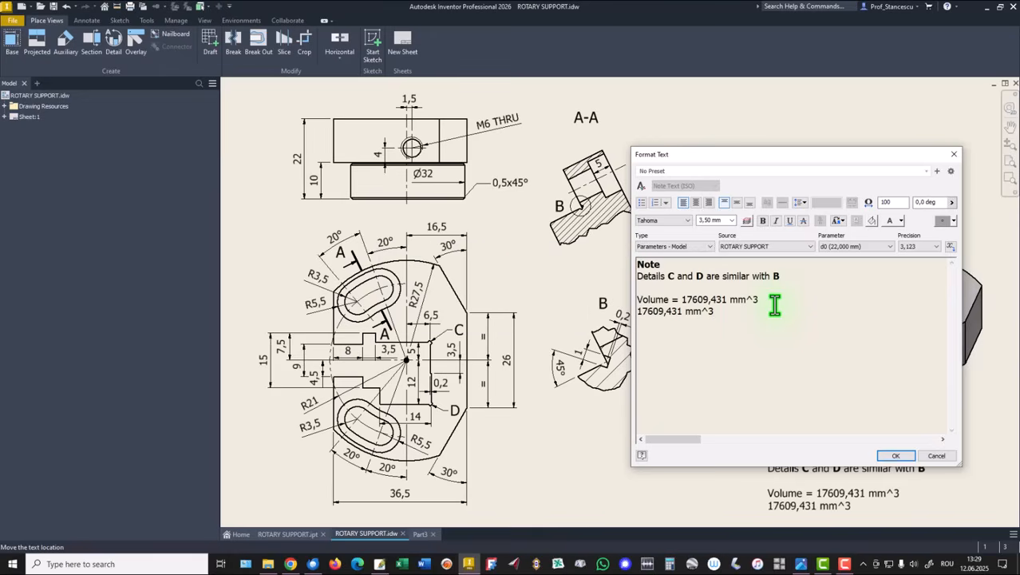
click(930, 455)
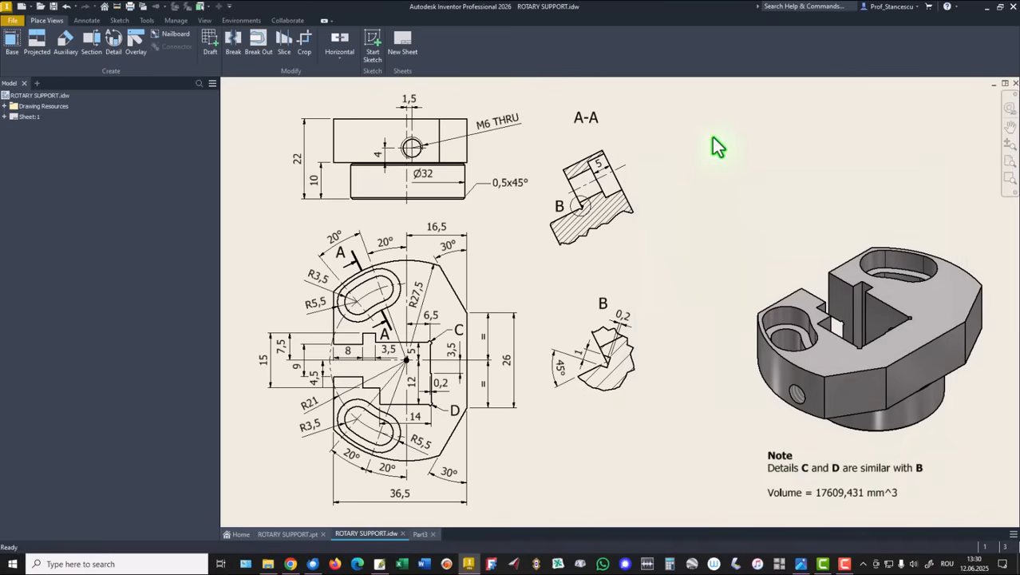
Switch to the Part3 model and assign the Steel, Carbon material to the part
click(419, 534)
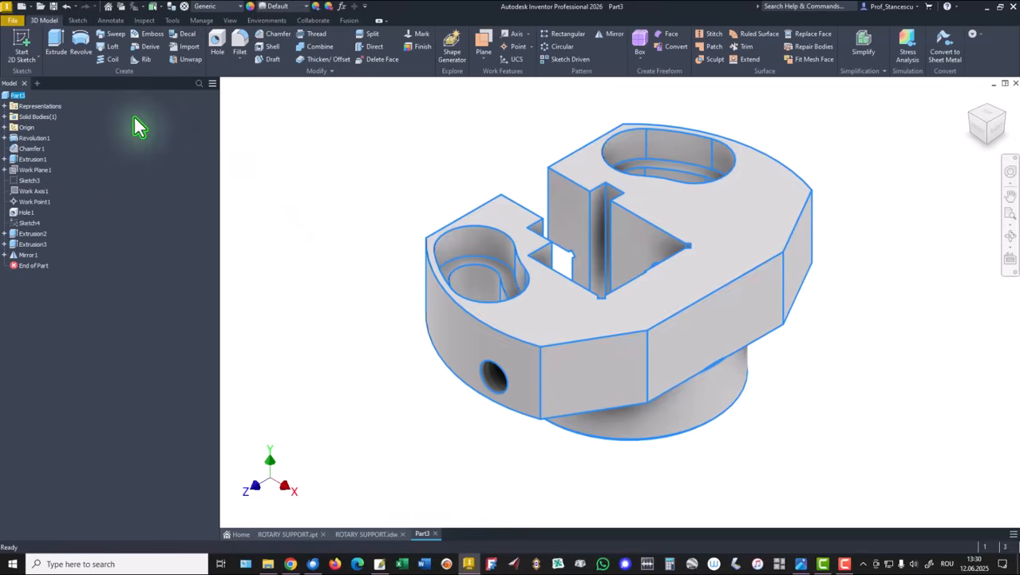
click(218, 8)
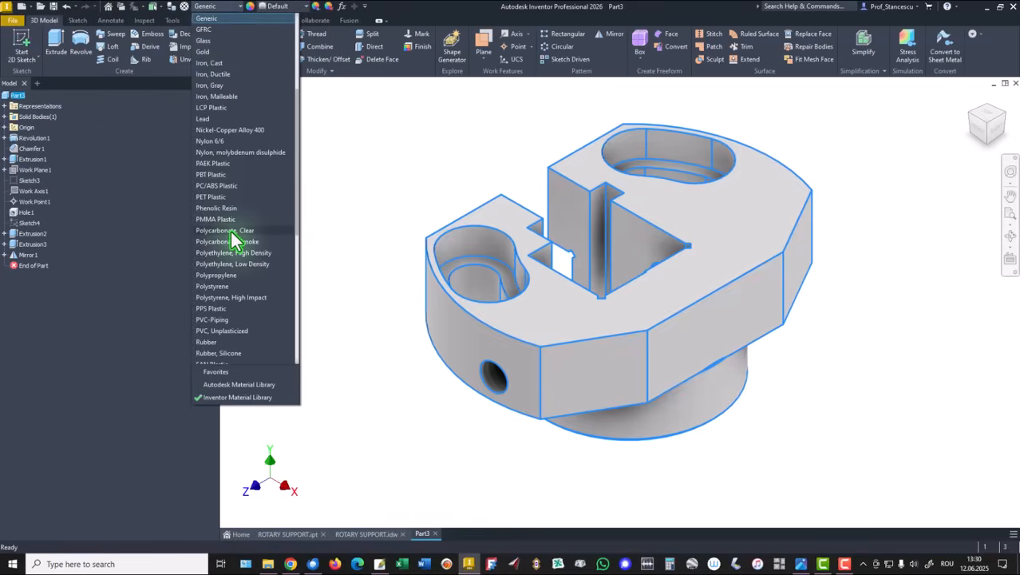
scroll(230, 247, down, 6)
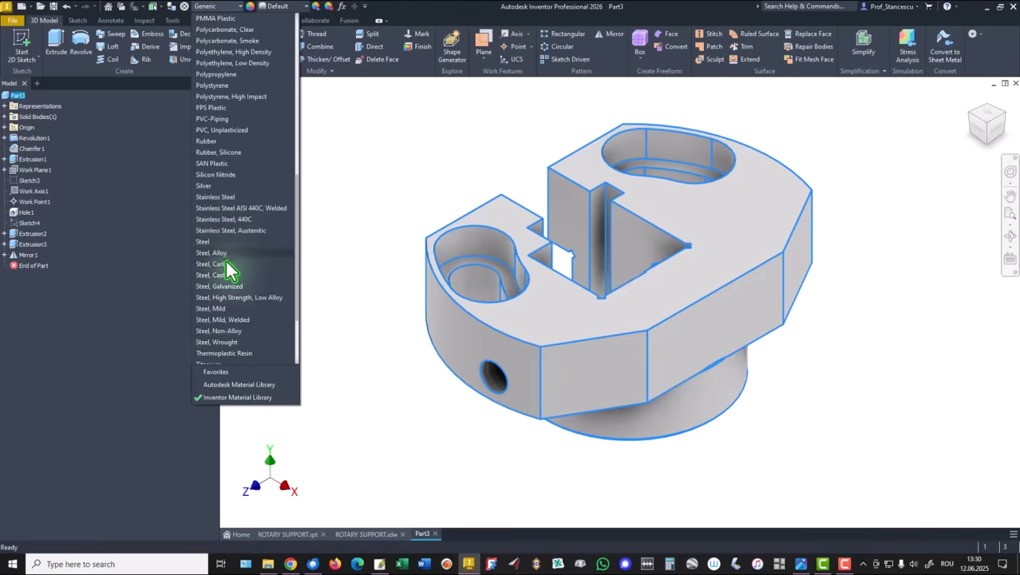
click(221, 265)
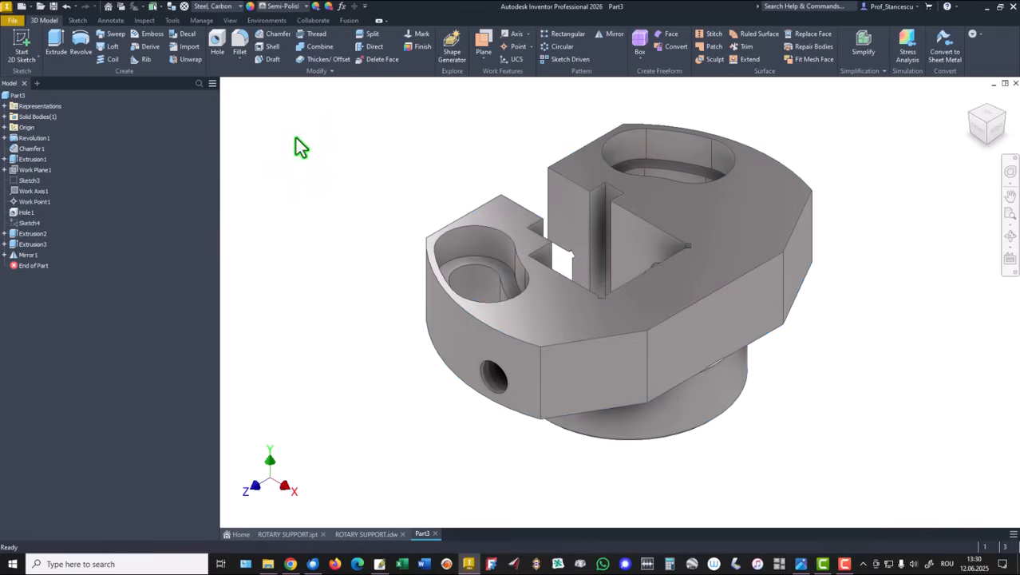
Set the part's lighting style to Default Lights
click(230, 20)
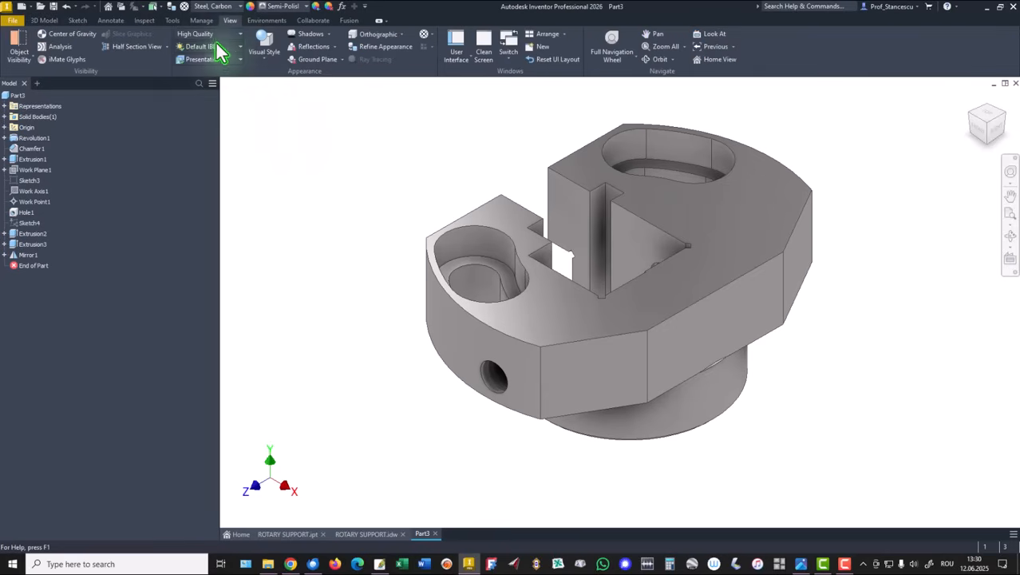
click(204, 48)
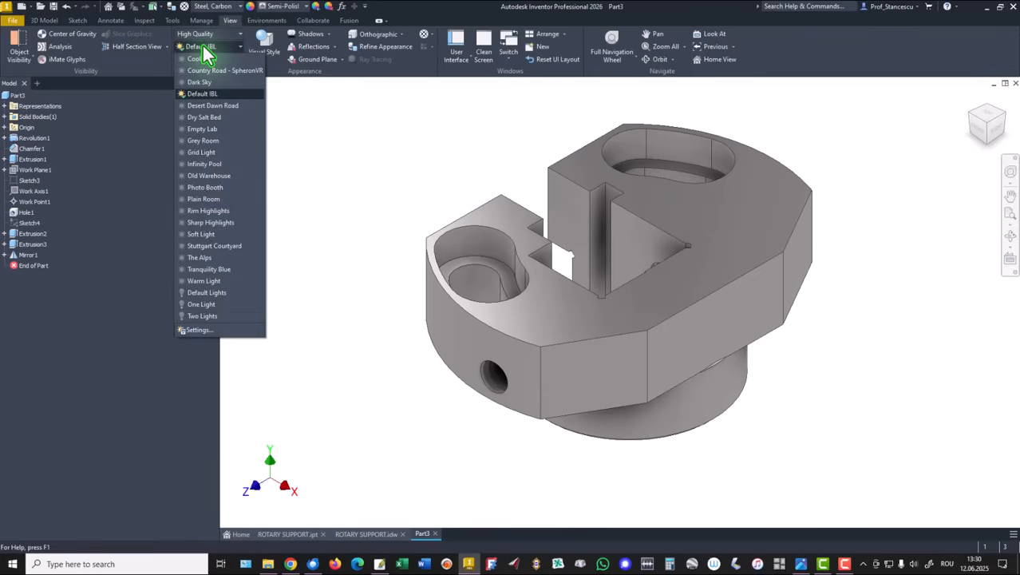
click(211, 293)
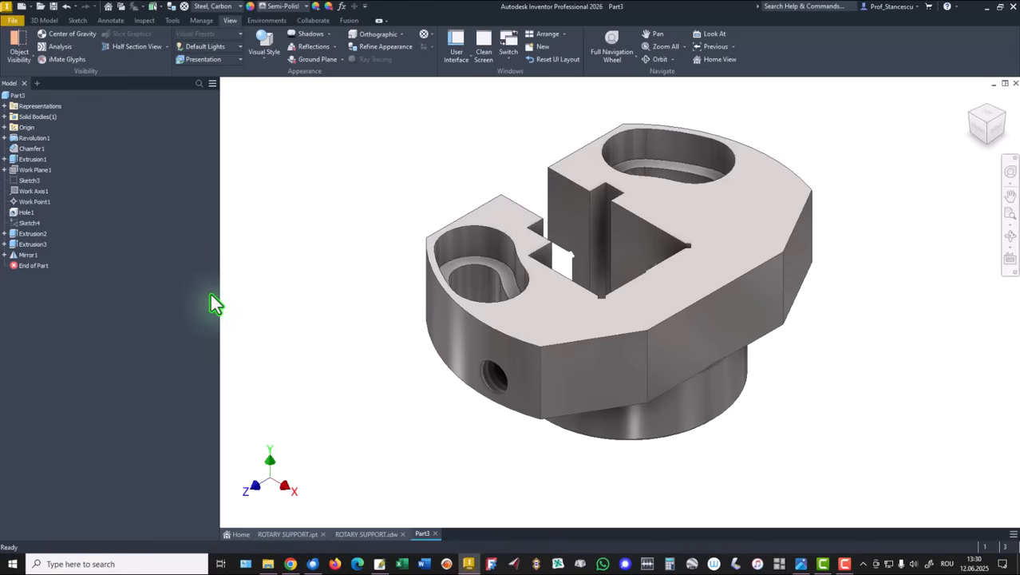
Switch back and forth between the ROTARY SUPPORT.ipt and Part3 documents to compare the two models
click(283, 536)
click(423, 536)
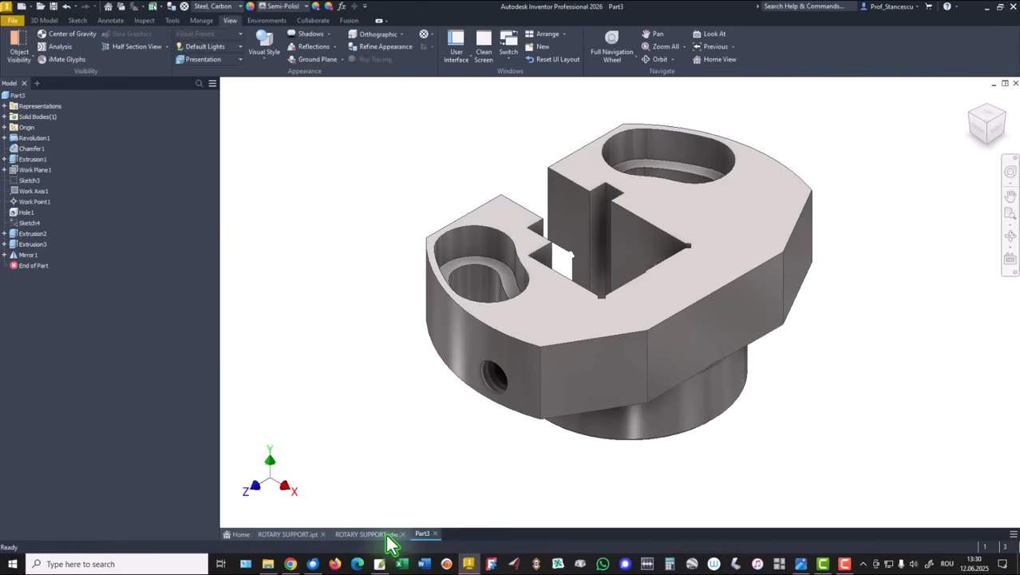
click(285, 535)
click(424, 534)
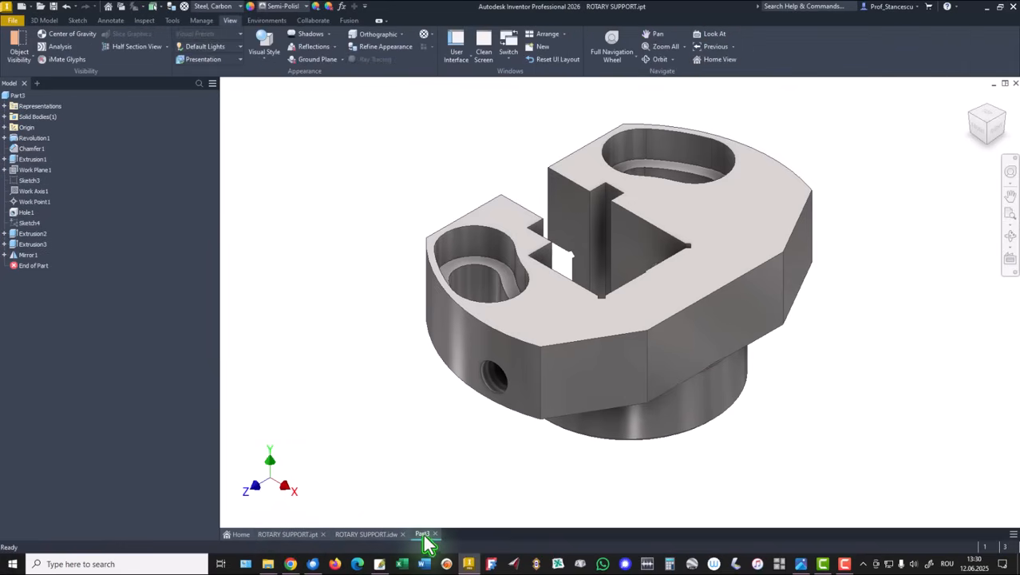